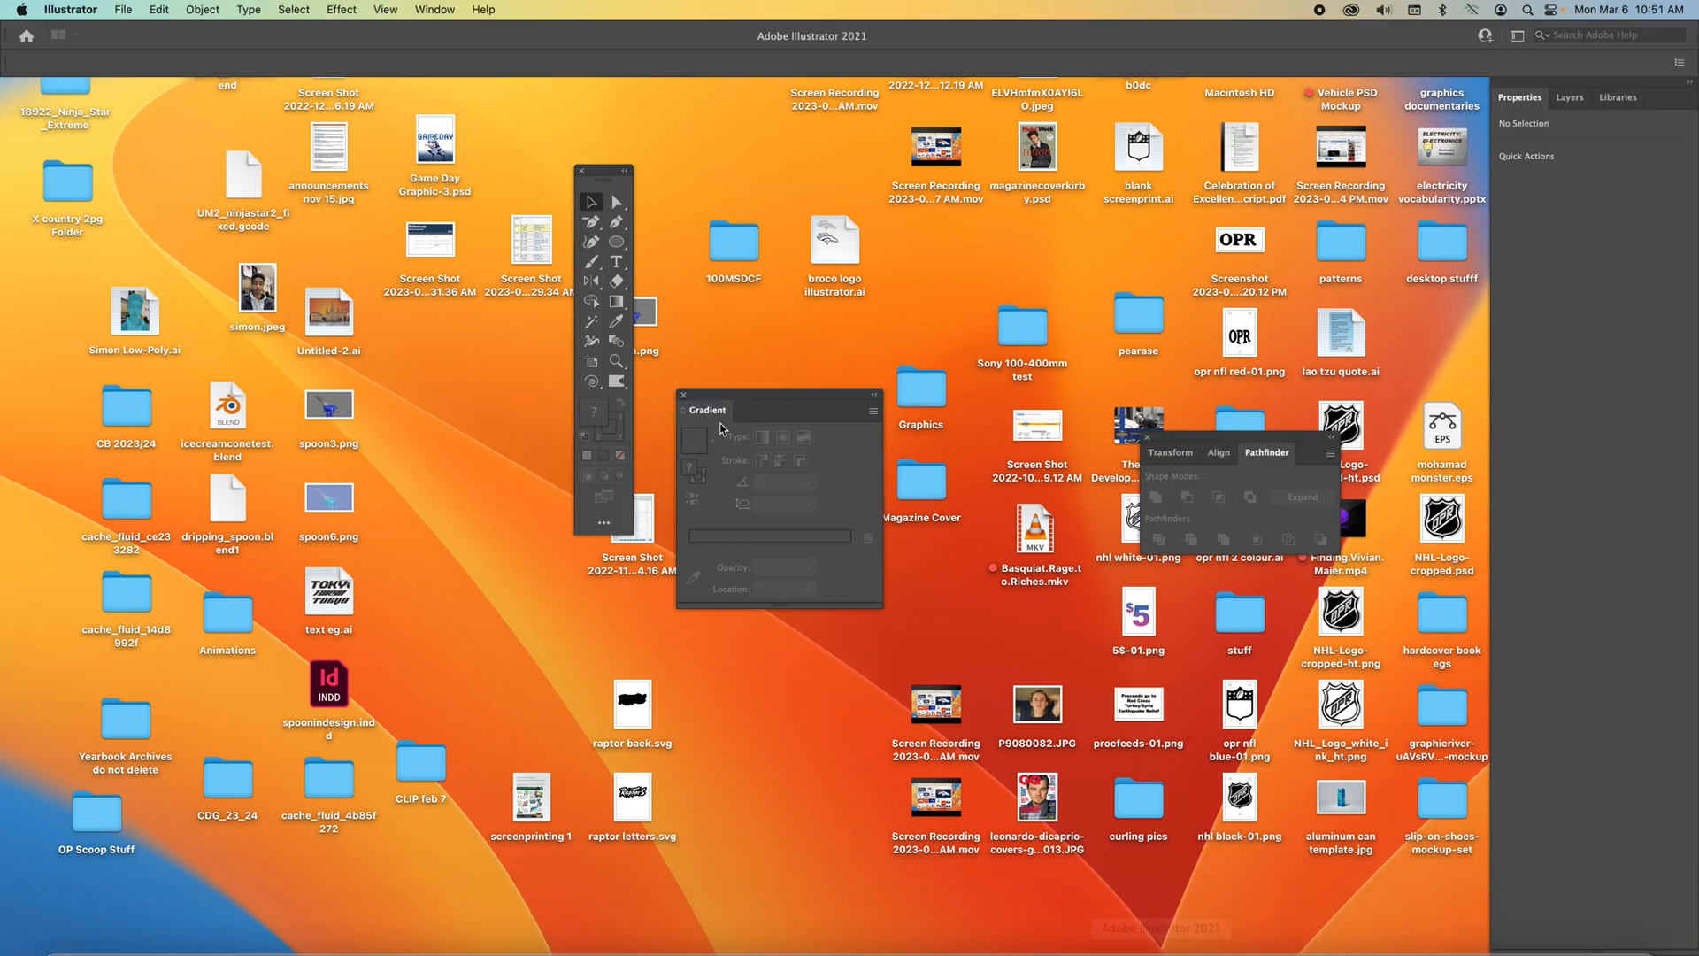
Create a new 13 × 13 in document with units set to inches.
click(124, 10)
click(130, 34)
click(890, 191)
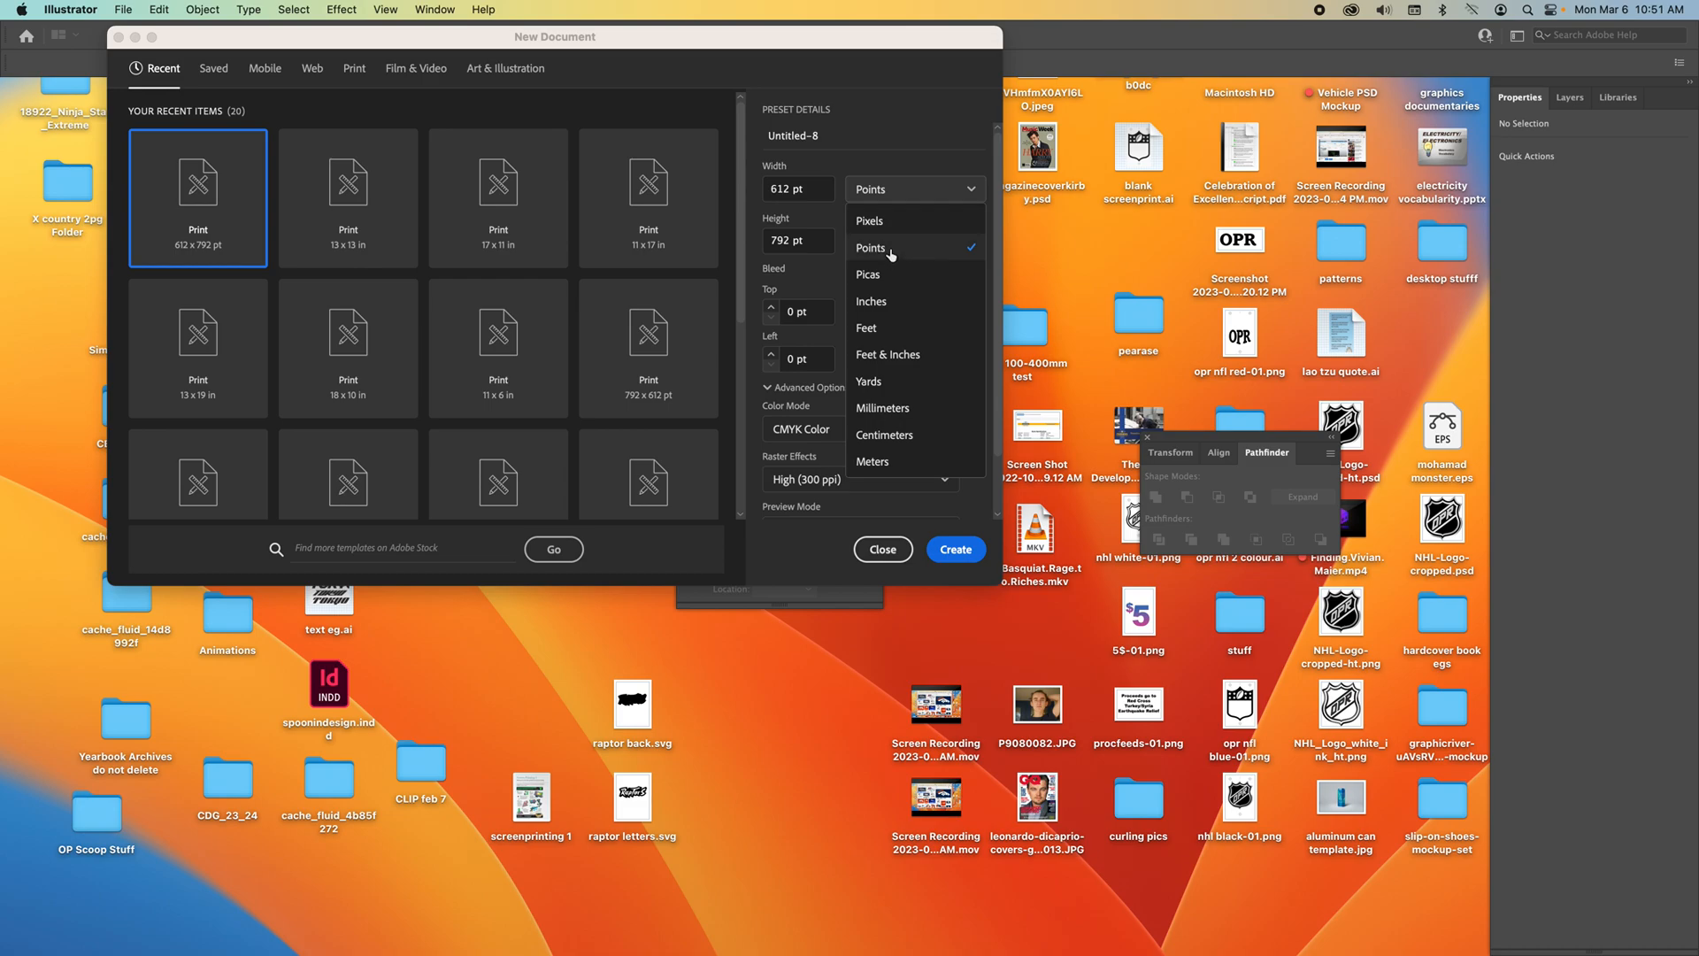
click(893, 298)
click(808, 196)
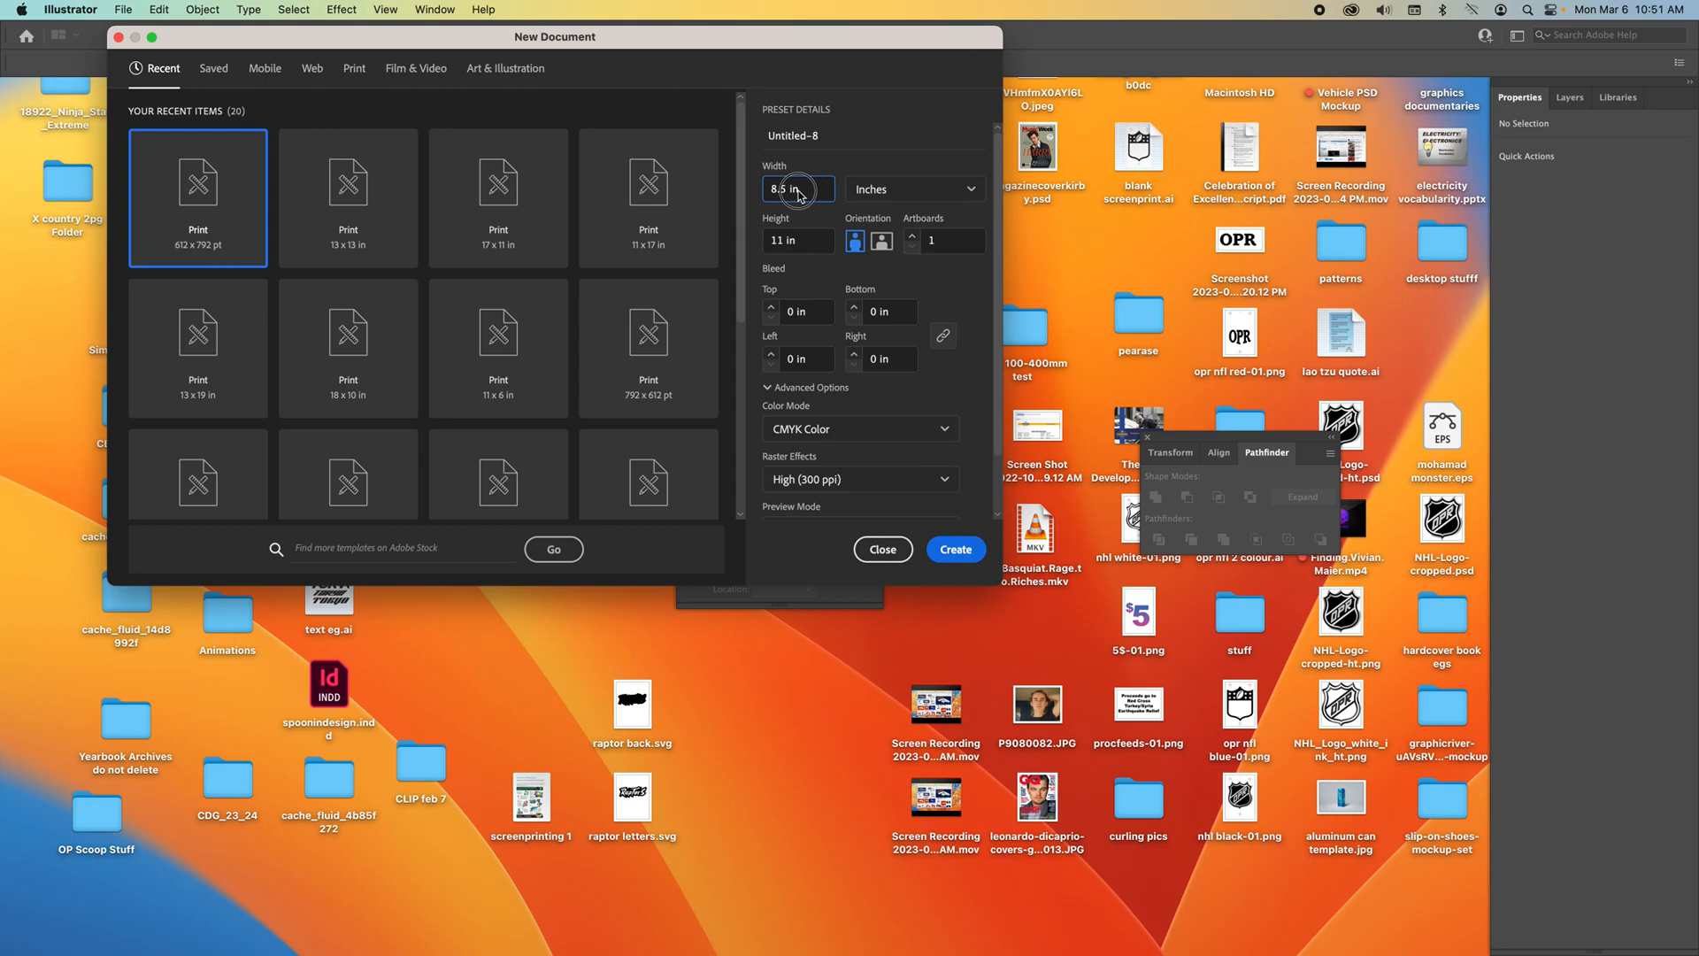
text(13)
click(802, 246)
text(1)
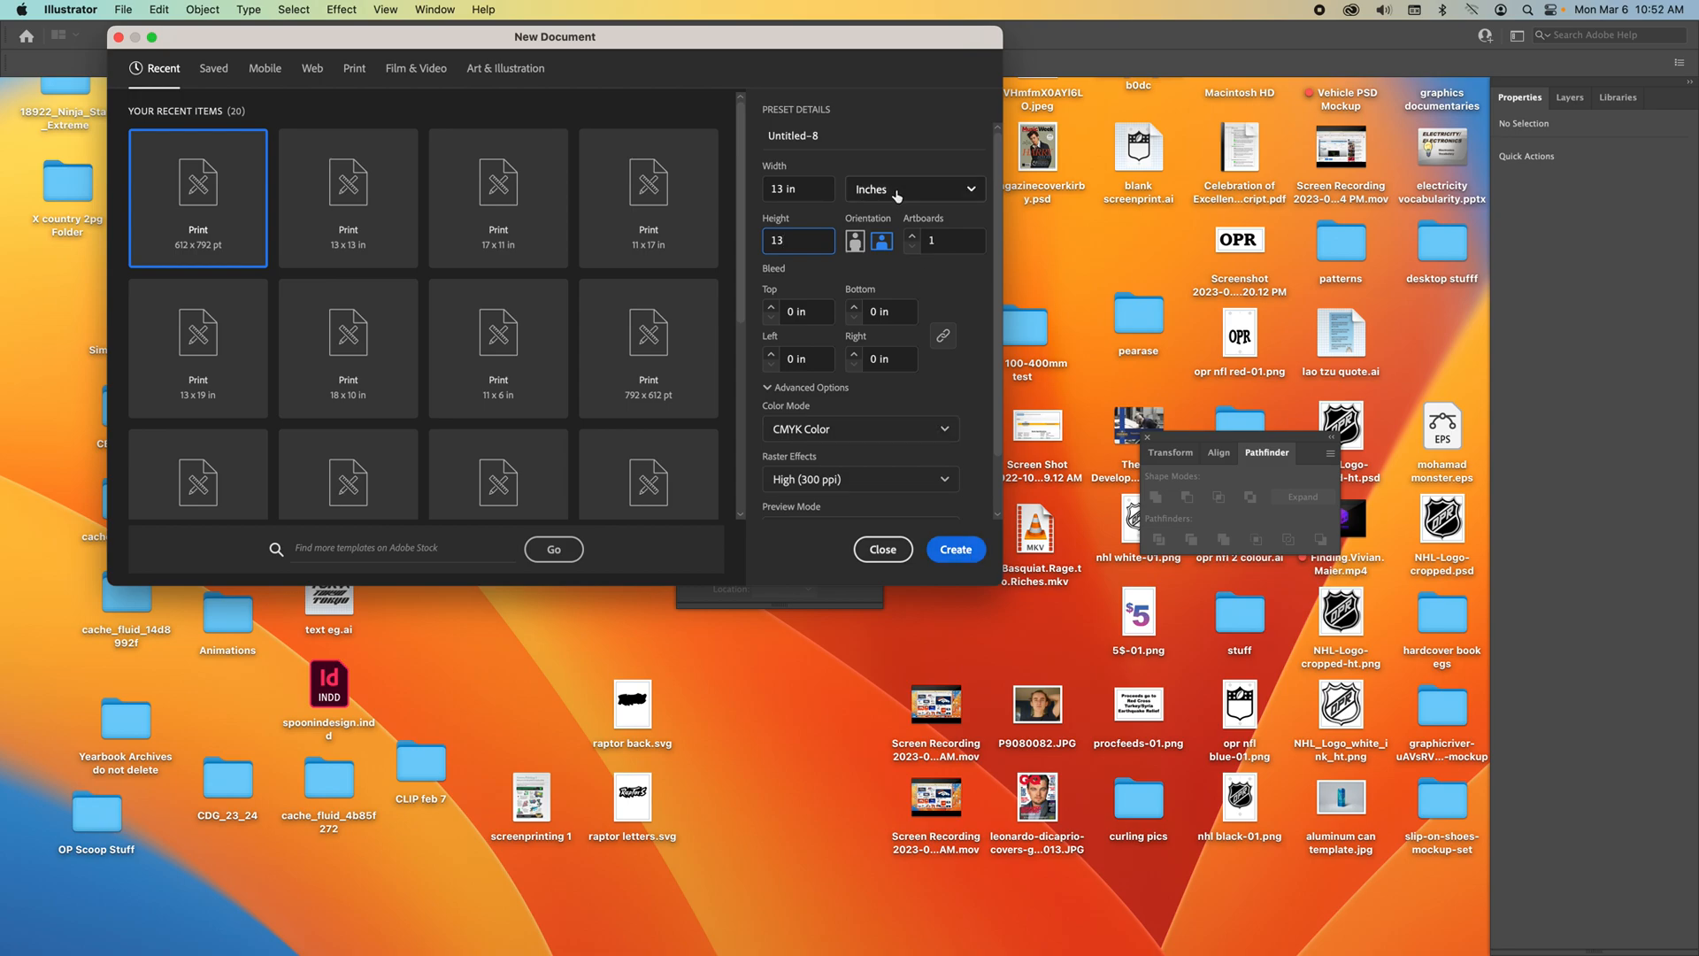
click(956, 548)
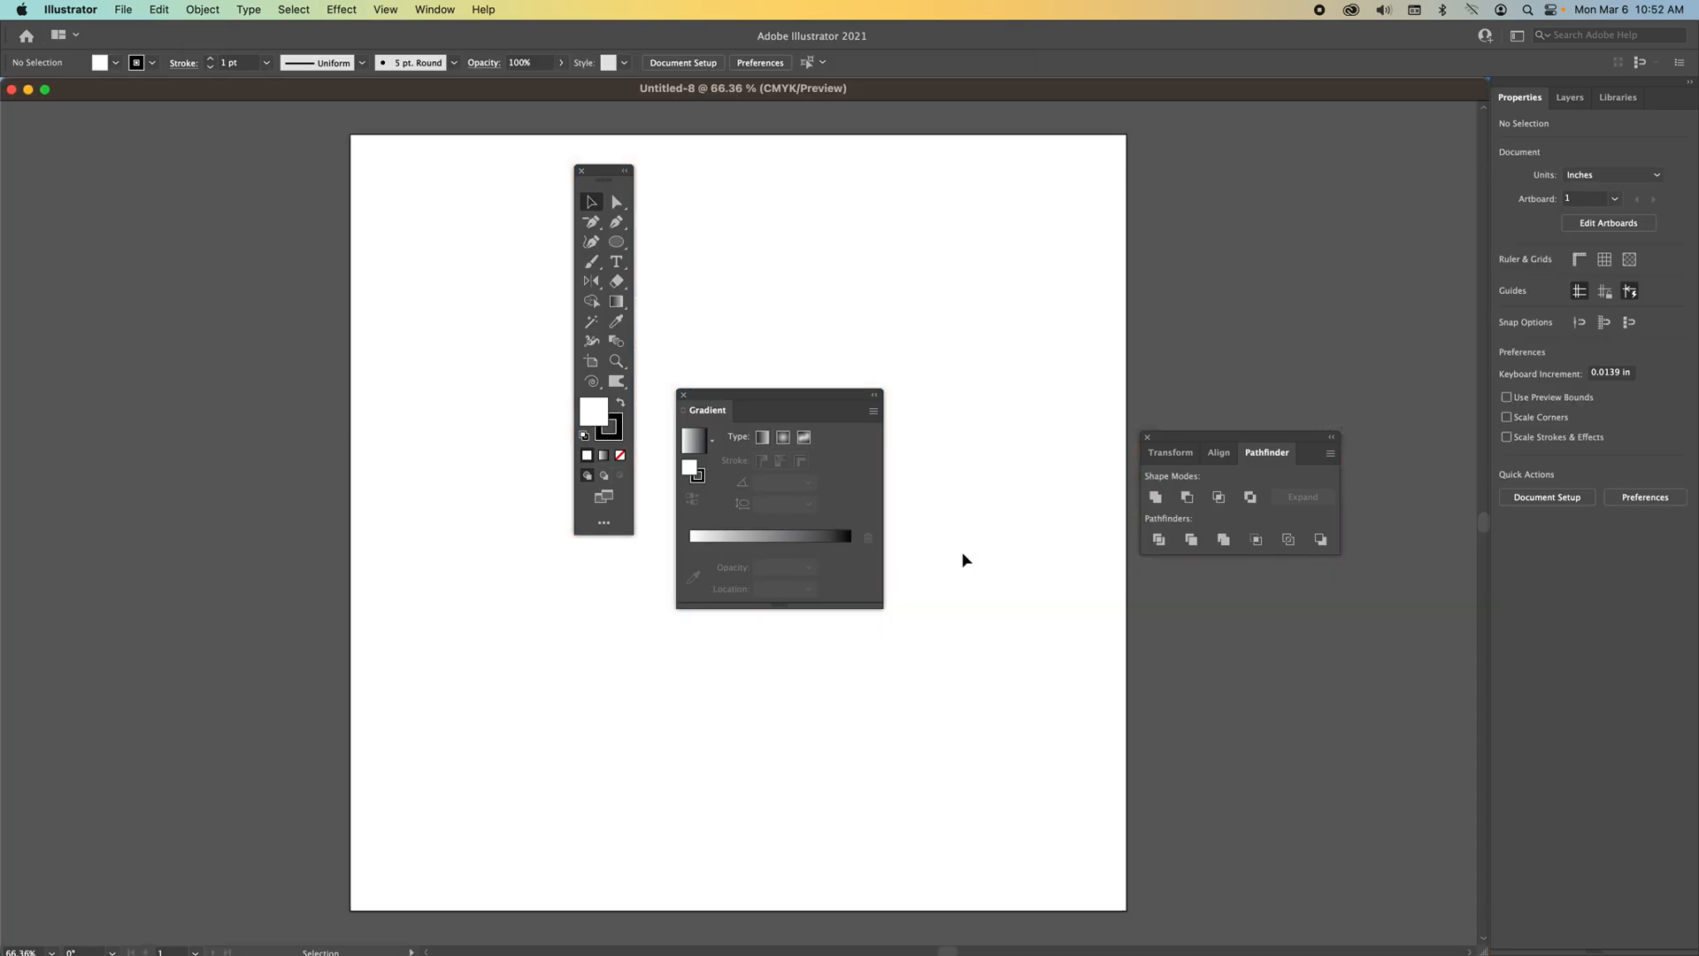
Move the toolbar and the Gradient panel to the left of the artboard.
drag(604, 173, 300, 230)
drag(740, 392, 217, 579)
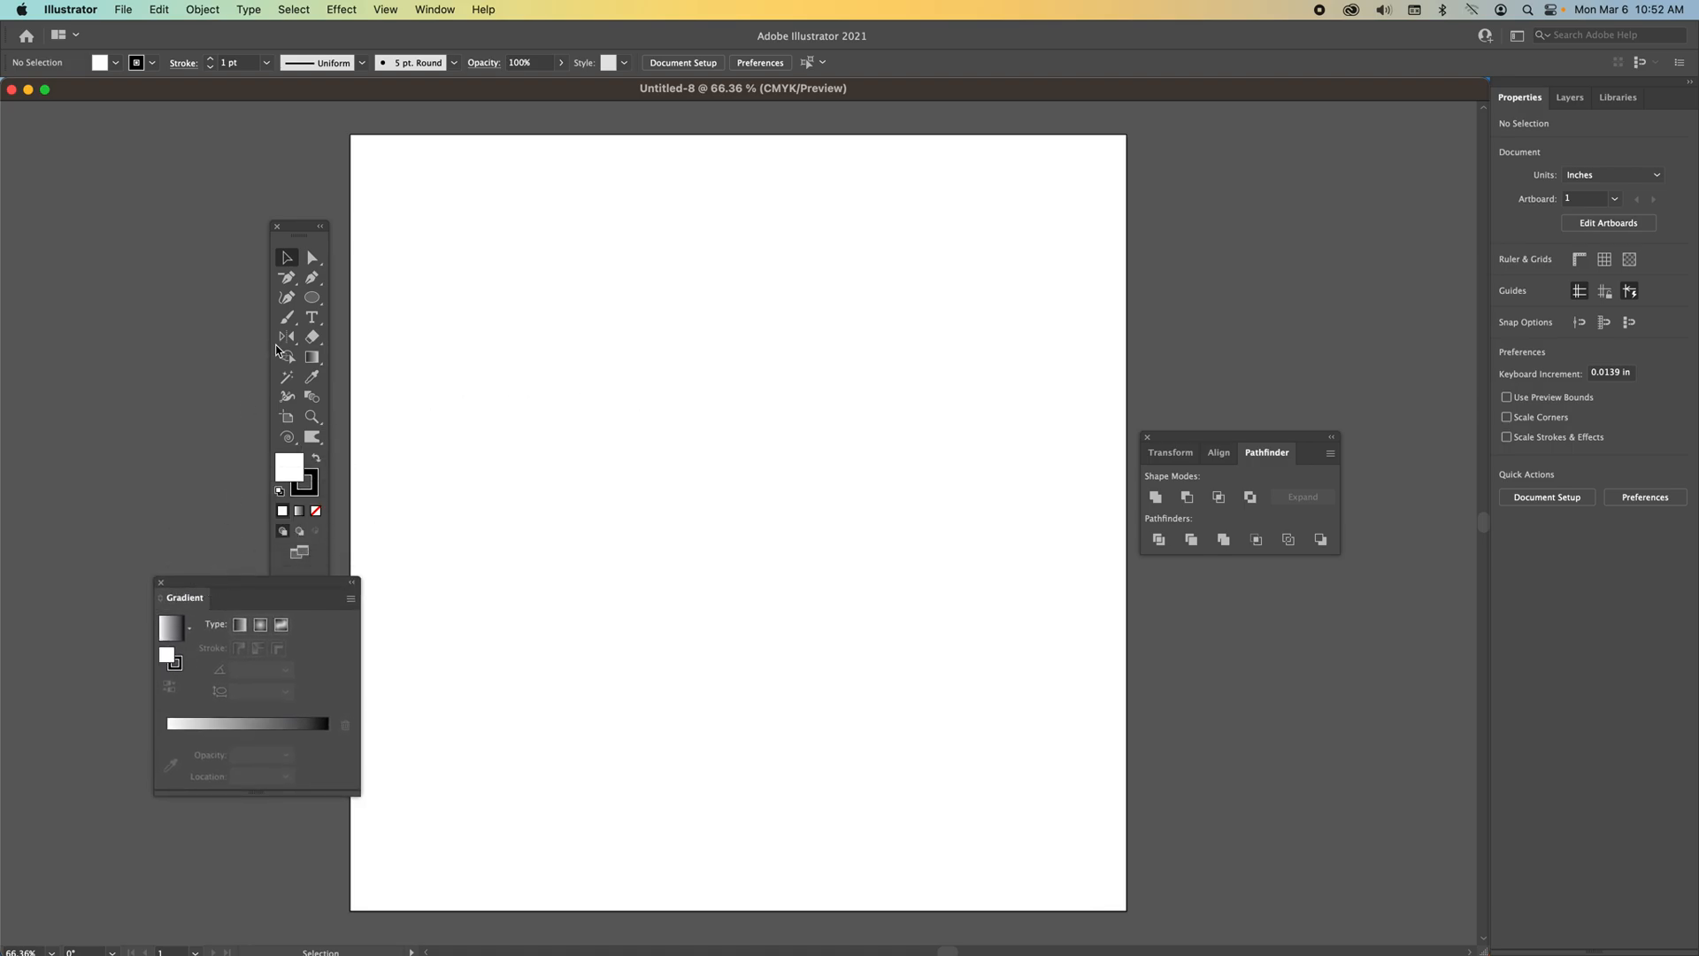
Add a point text object near the top of the artboard and scale it up to about 80 pt.
click(313, 319)
click(543, 305)
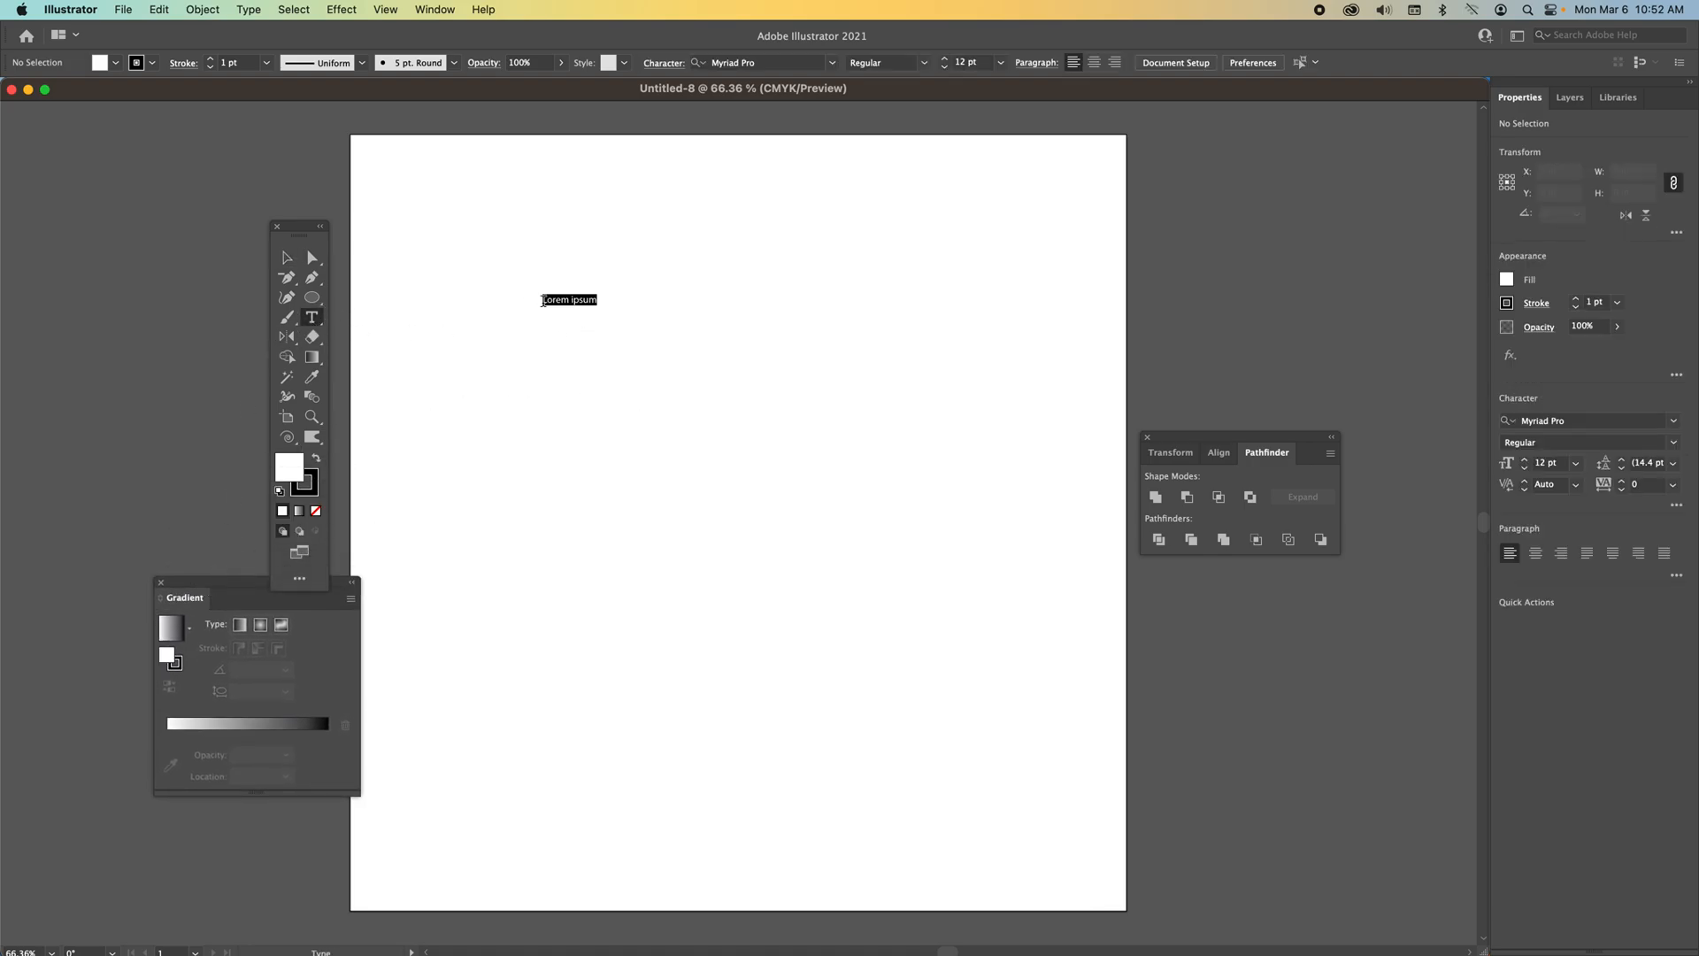
click(286, 258)
drag(596, 308, 855, 409)
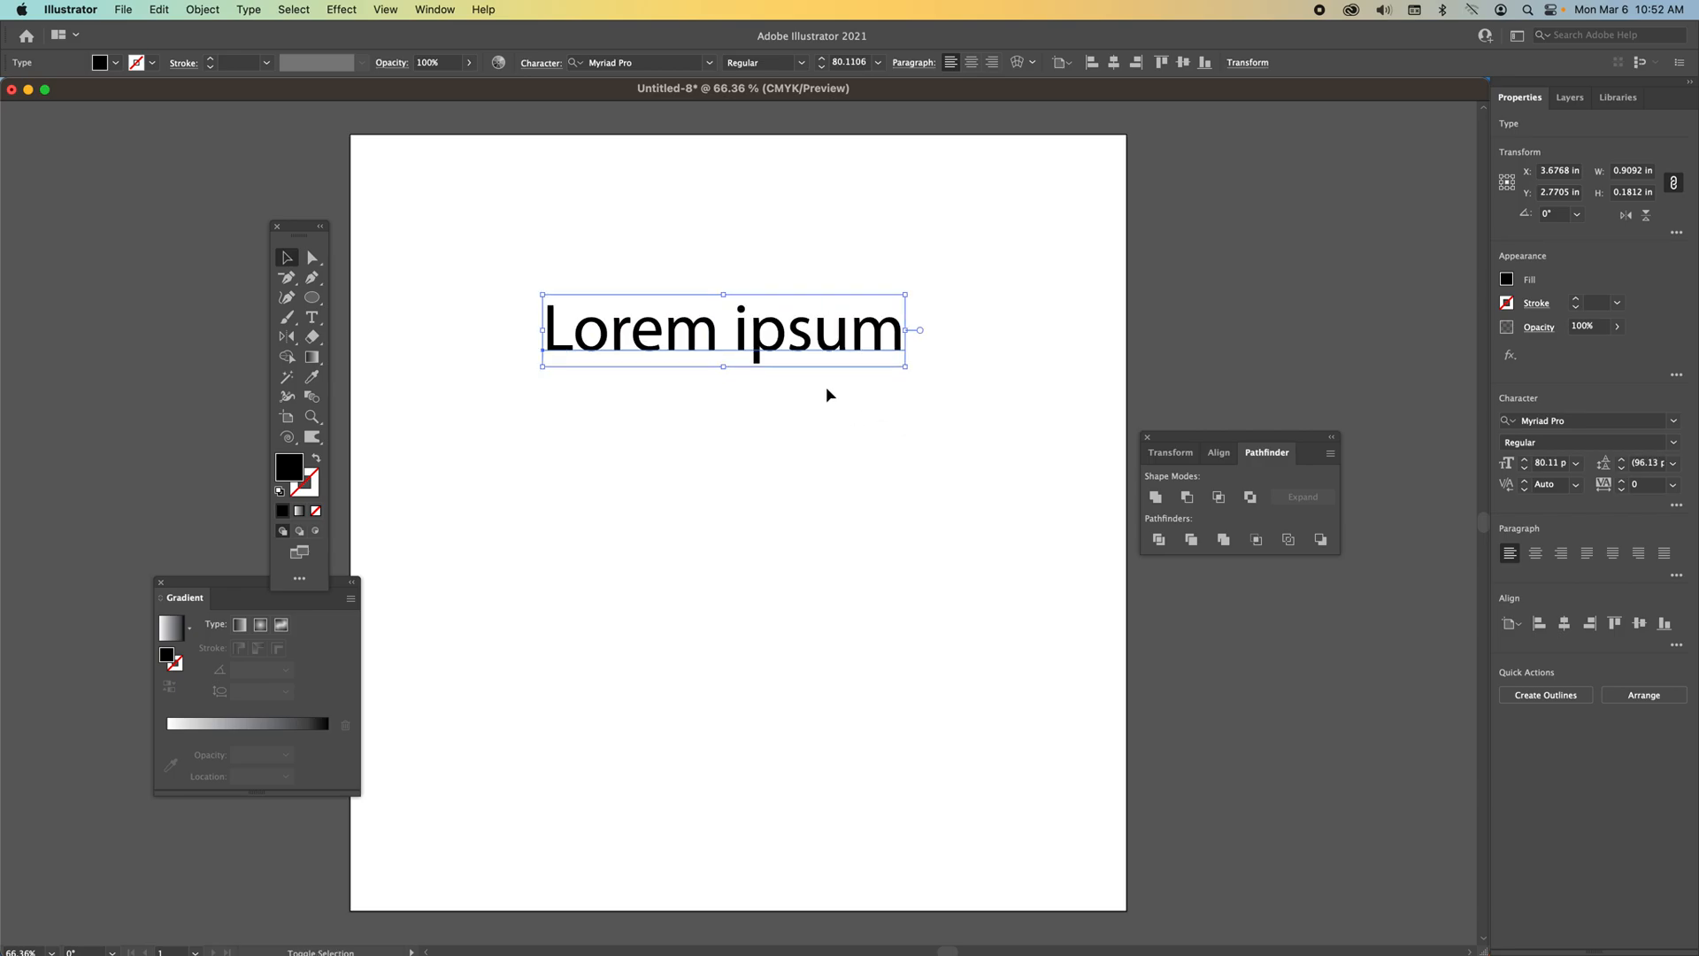
Replace the placeholder text with JIMMY and move it slightly down.
triple_click(776, 353)
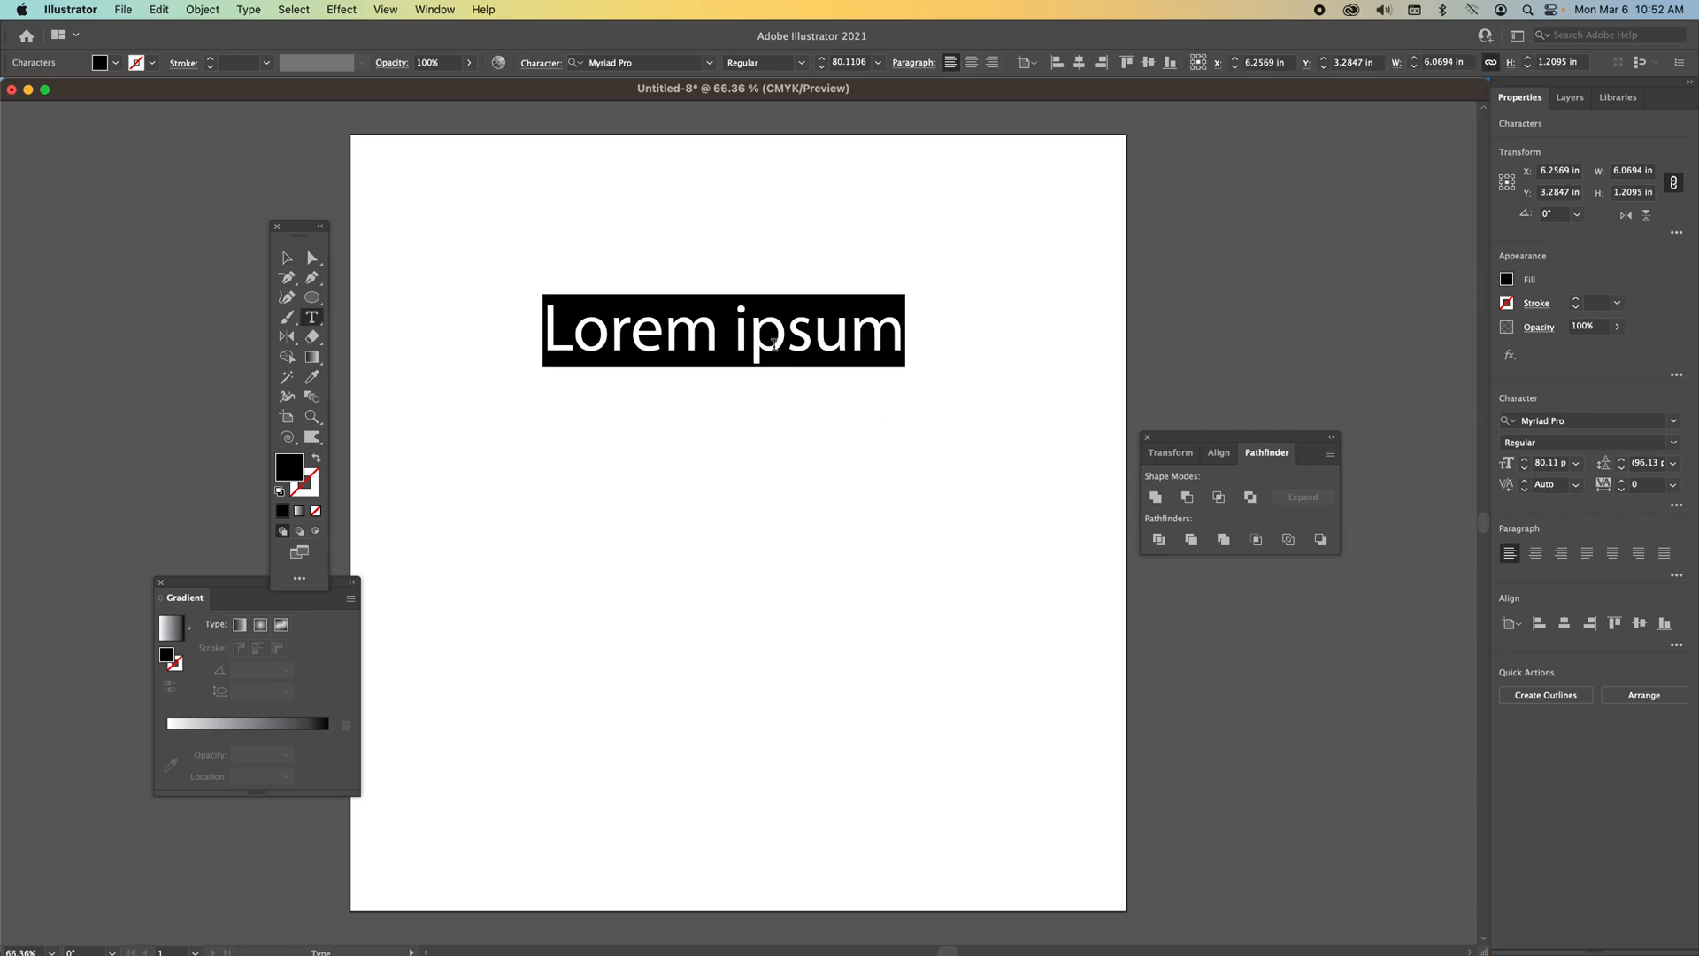
text(JIMMY)
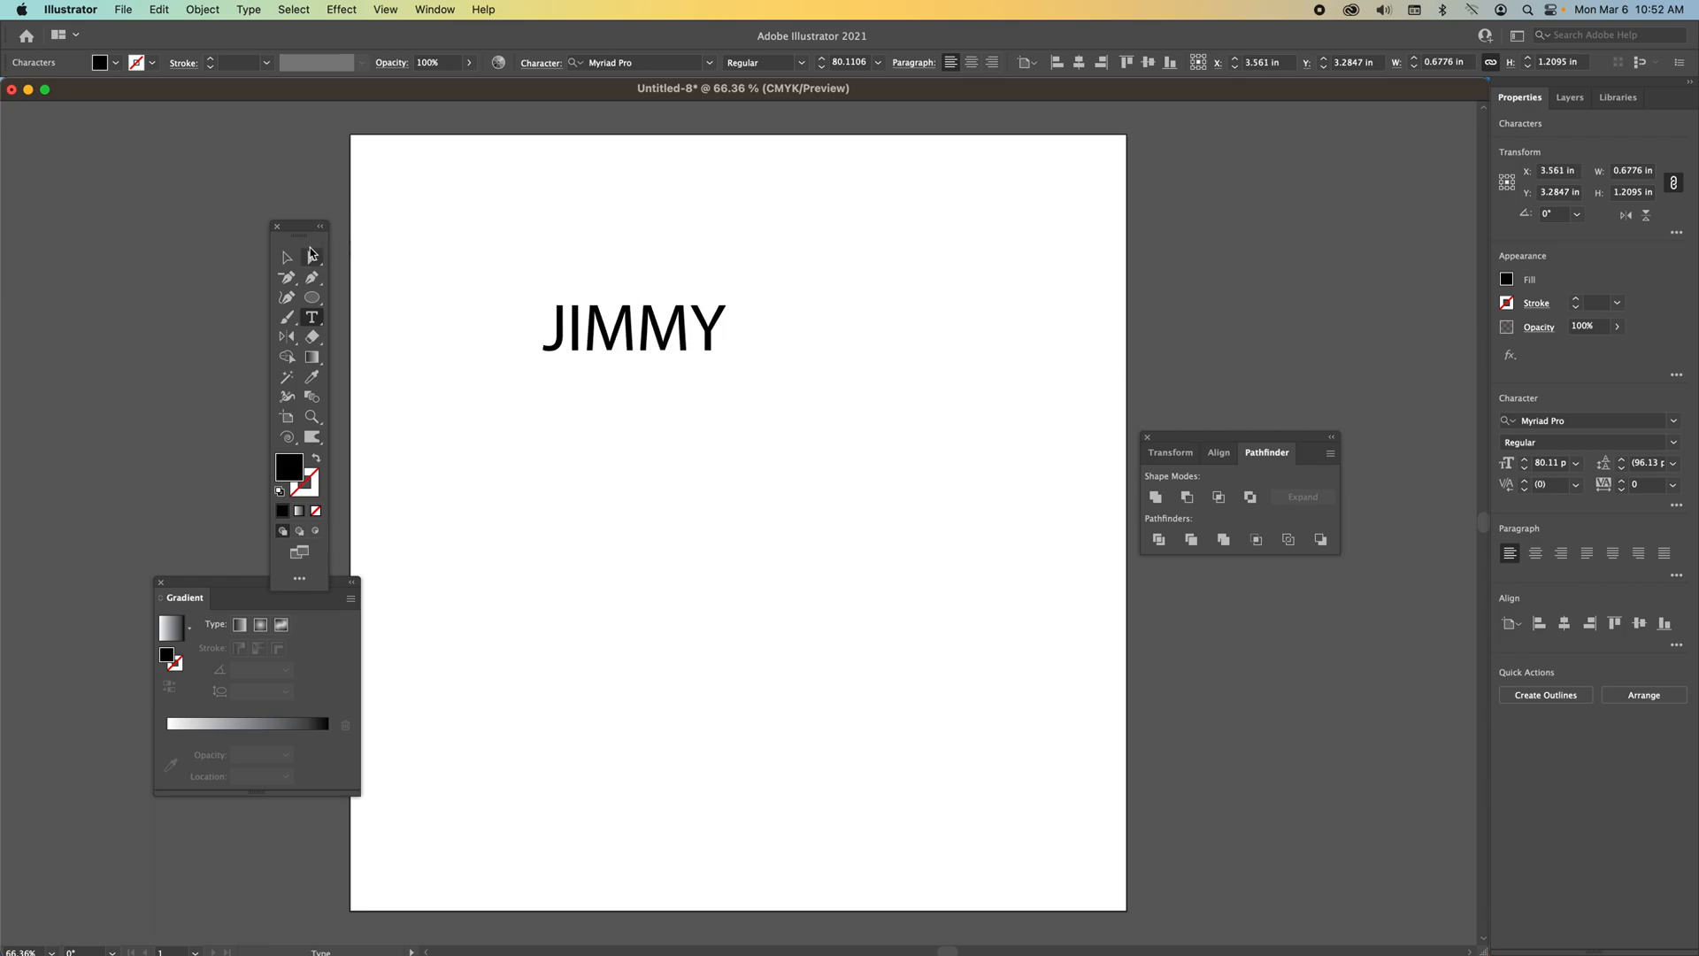
click(287, 258)
drag(631, 348, 641, 387)
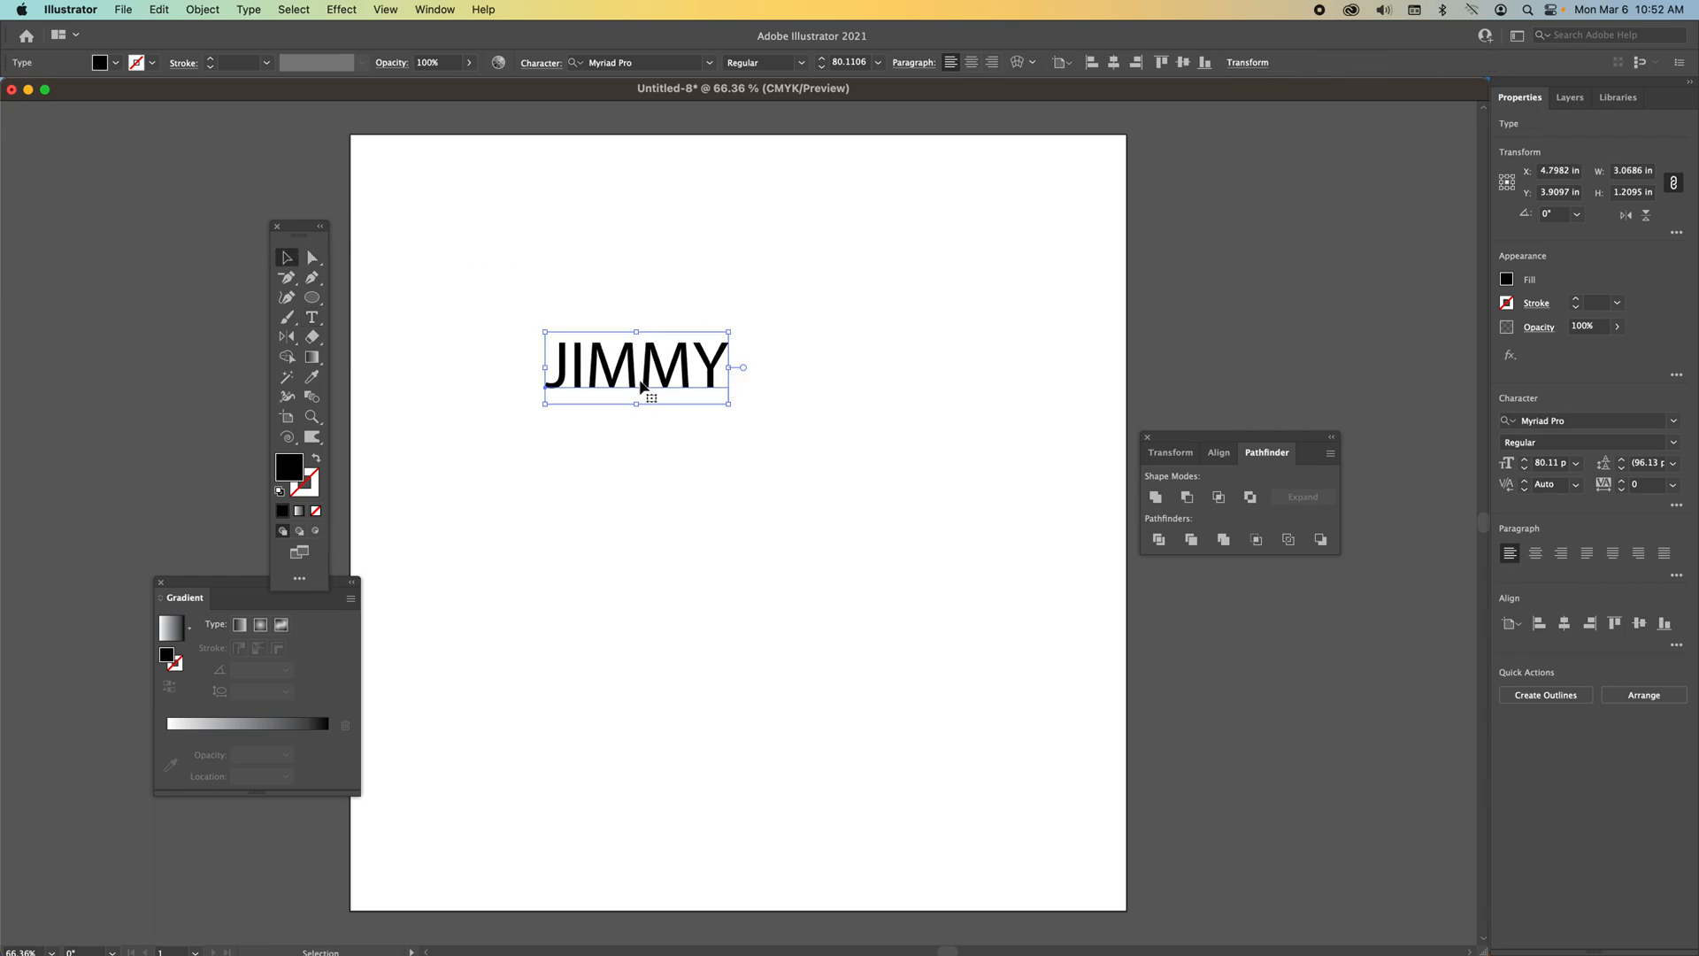
Open the Character panel and set the text's font to Falcon Punch Gradient.
click(440, 10)
mouse_move(531, 839)
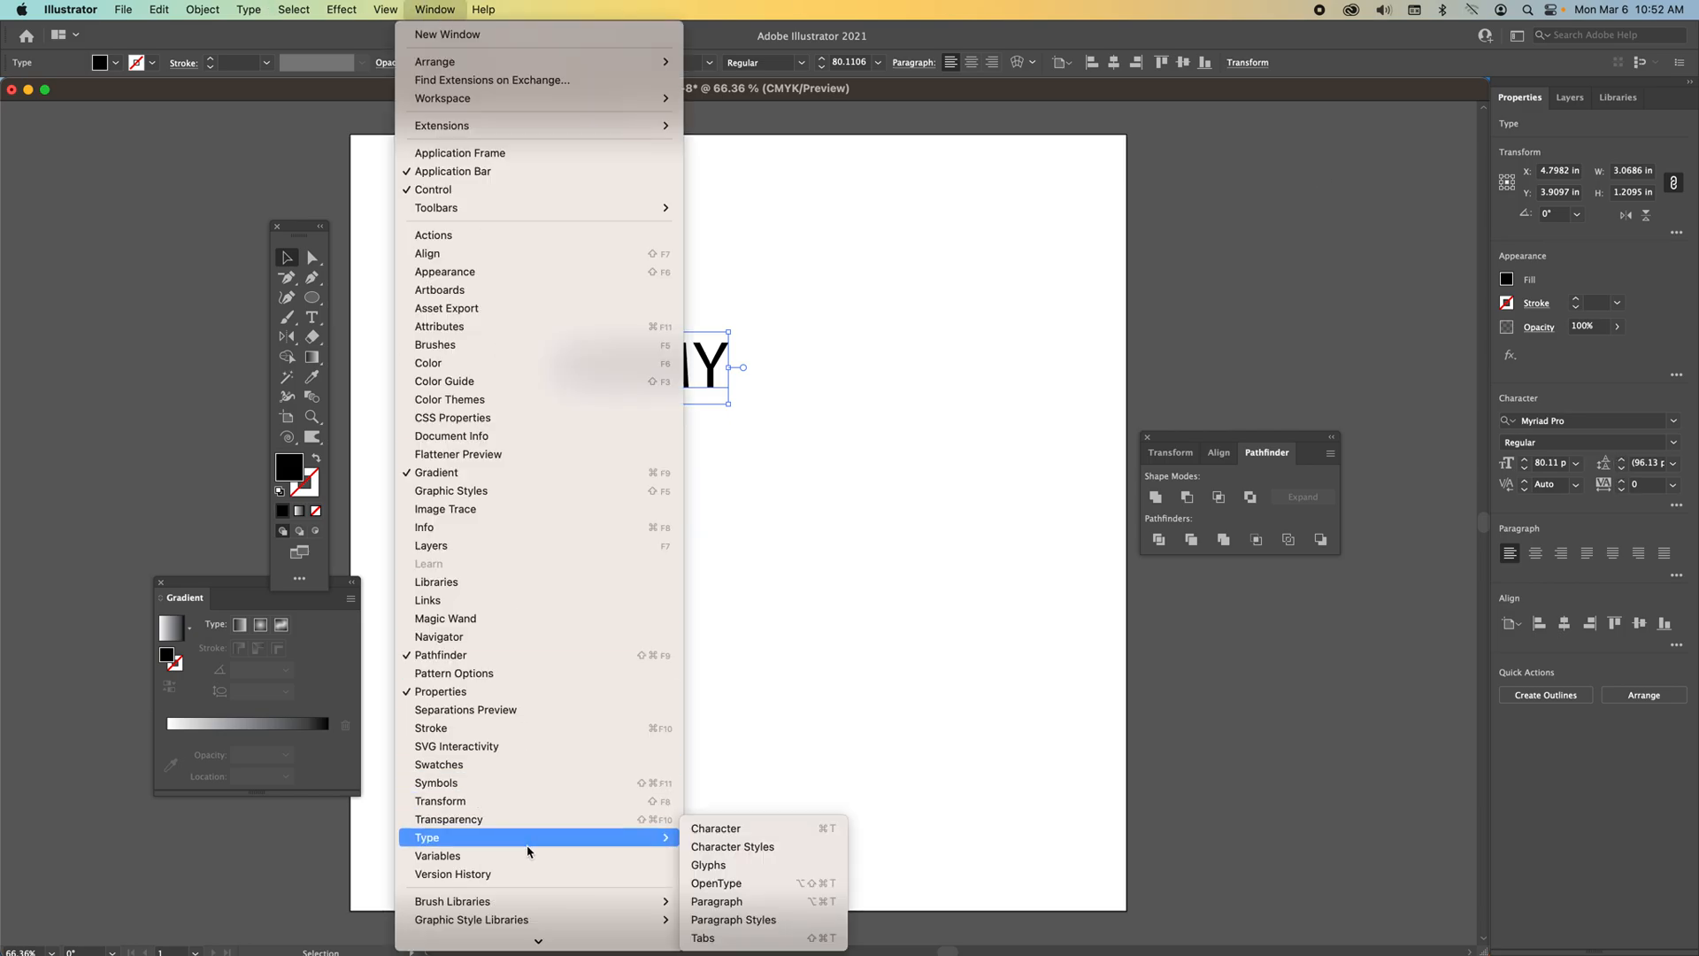
click(742, 829)
drag(657, 122, 1021, 257)
click(1117, 297)
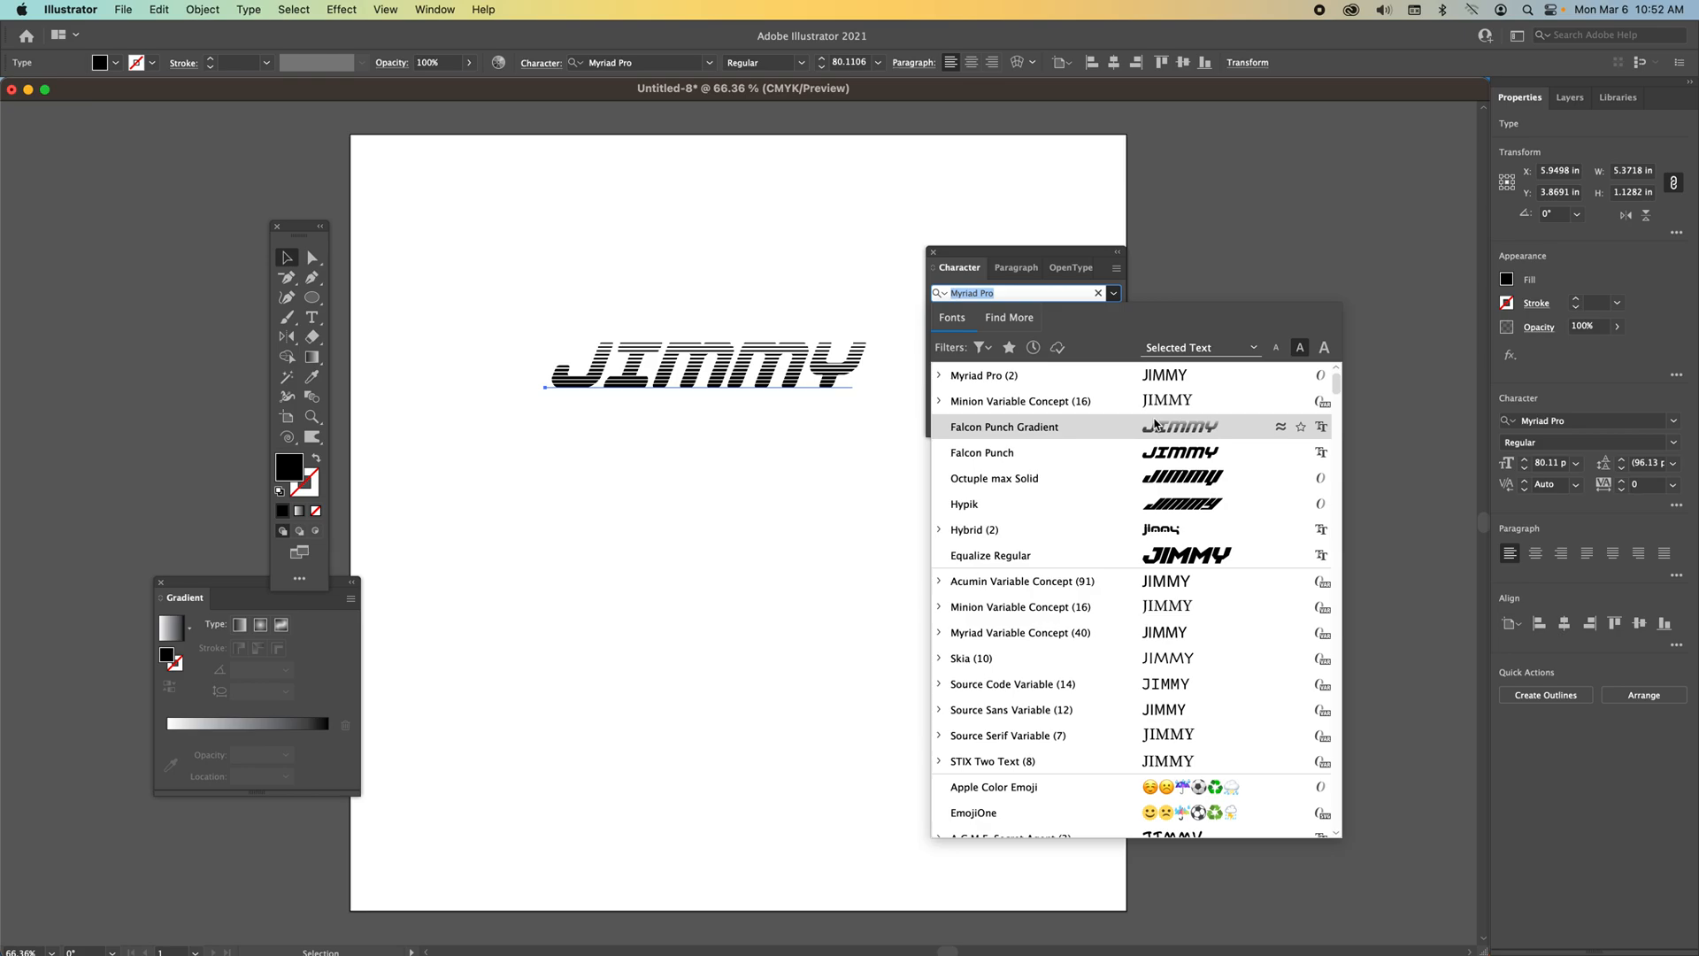
click(1155, 425)
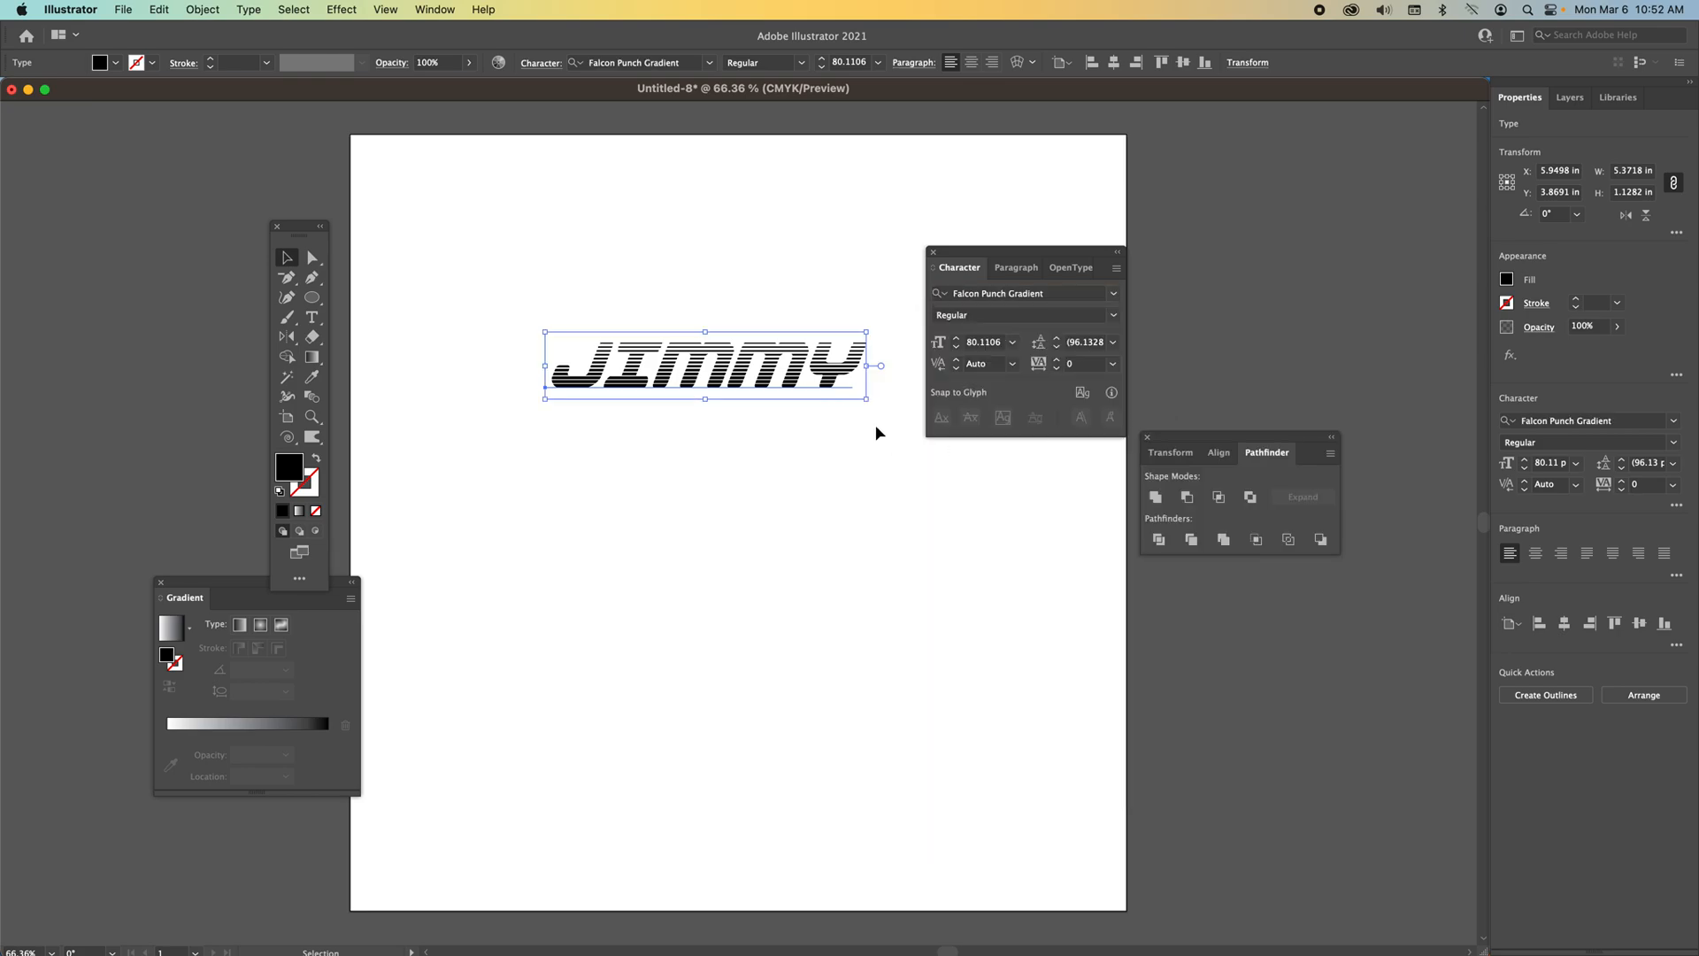
Scale the text up to about 143 pt and move it lower on the artboard.
drag(867, 401, 1112, 566)
drag(769, 394, 683, 552)
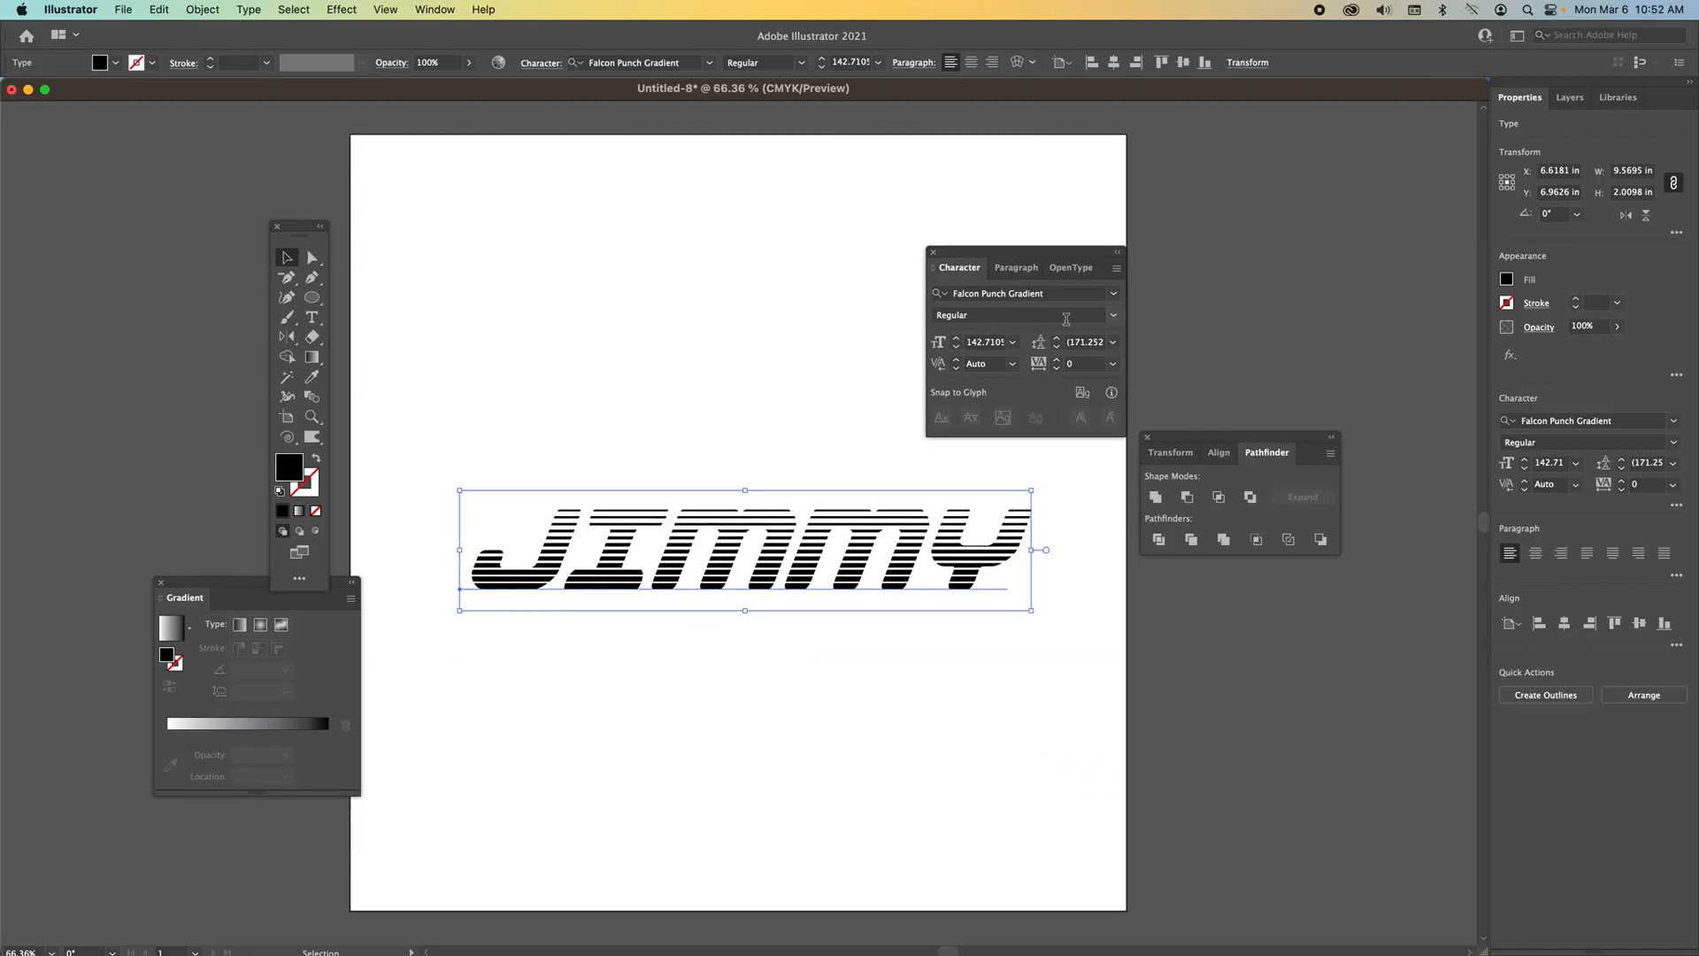
Switch the font to Equalize Regular and reposition the text.
click(1114, 293)
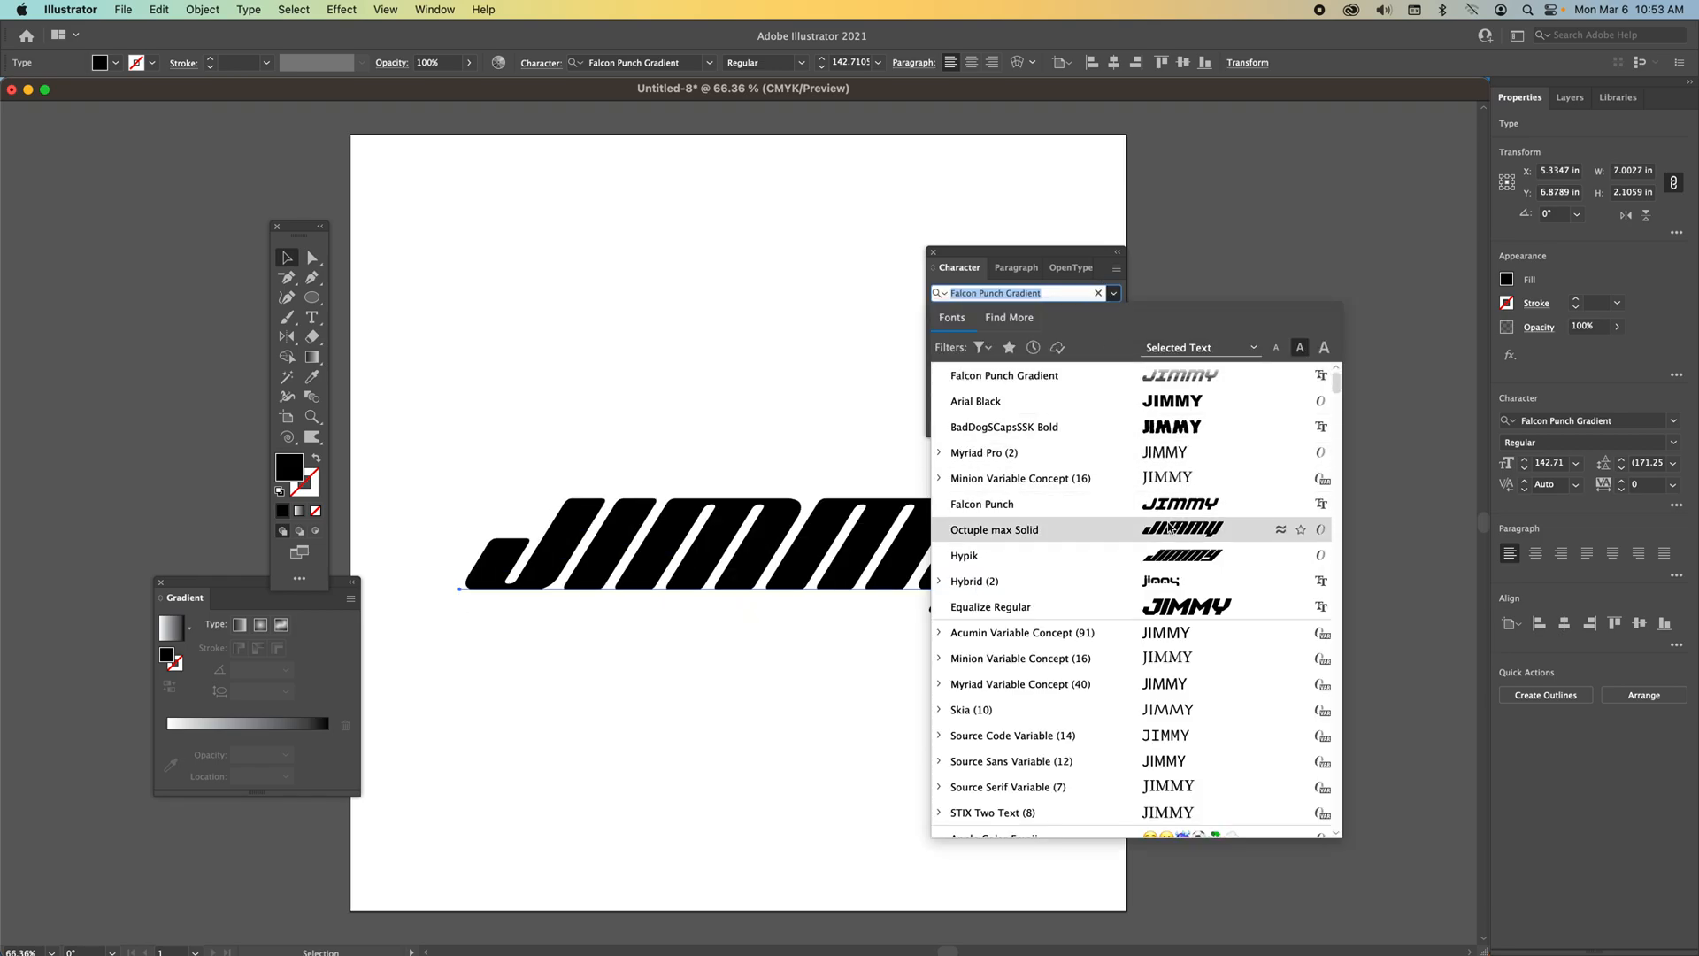
click(1168, 606)
drag(985, 497, 911, 466)
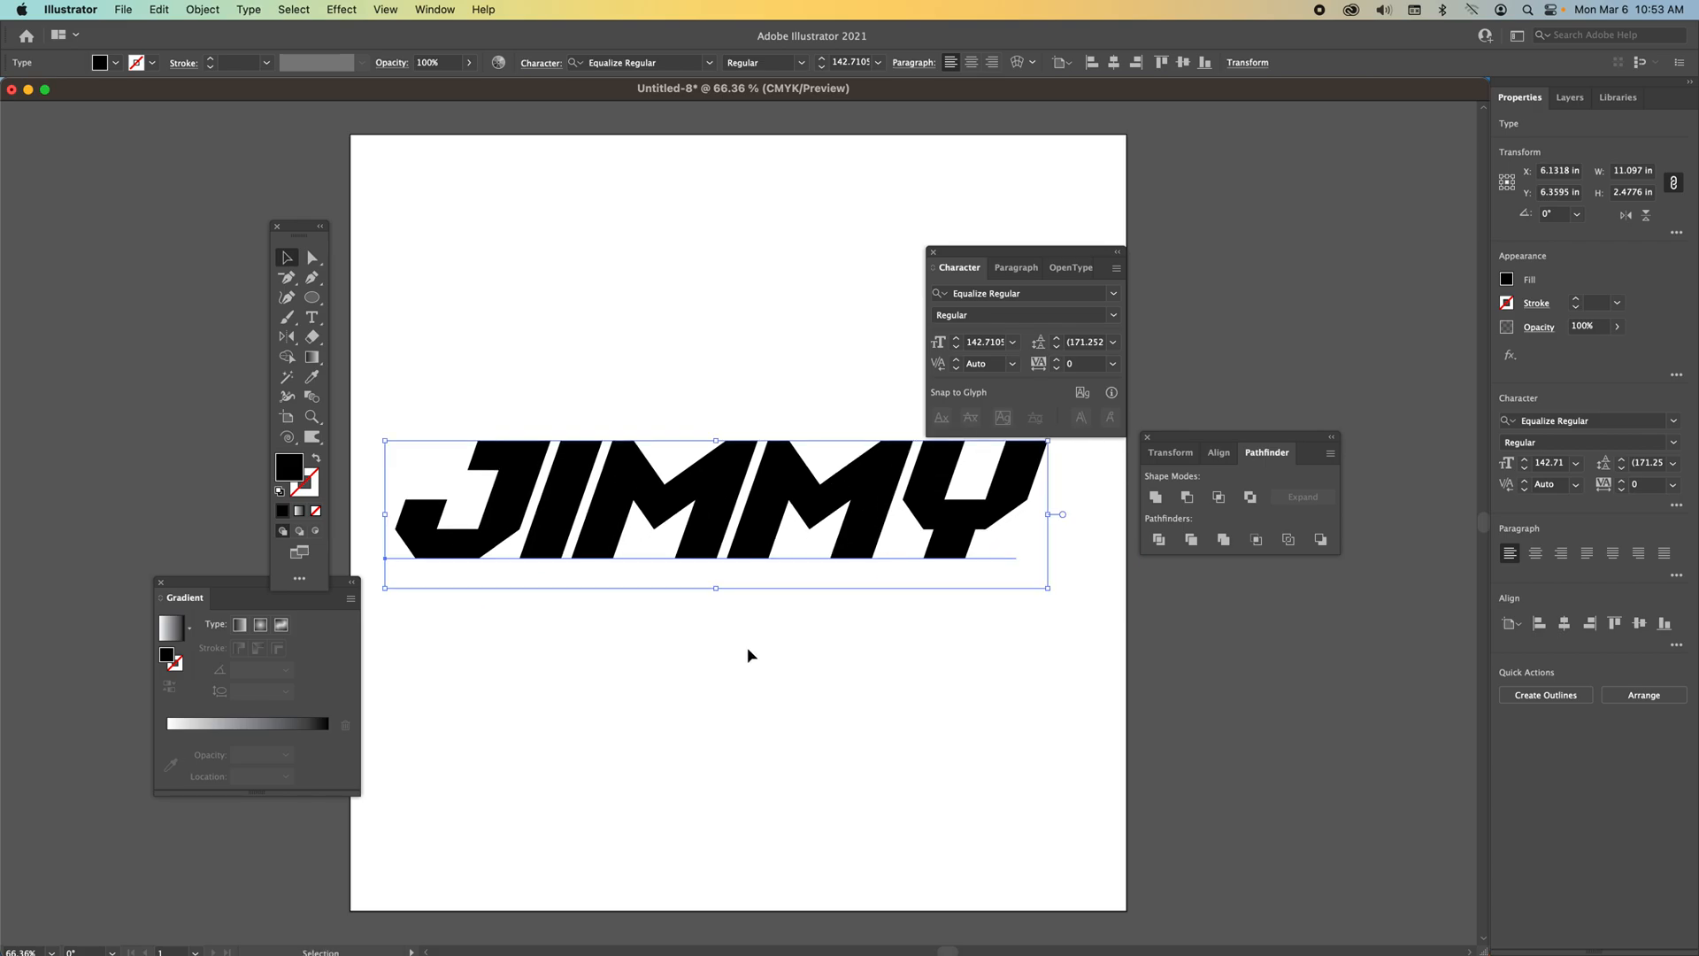
drag(718, 554, 742, 564)
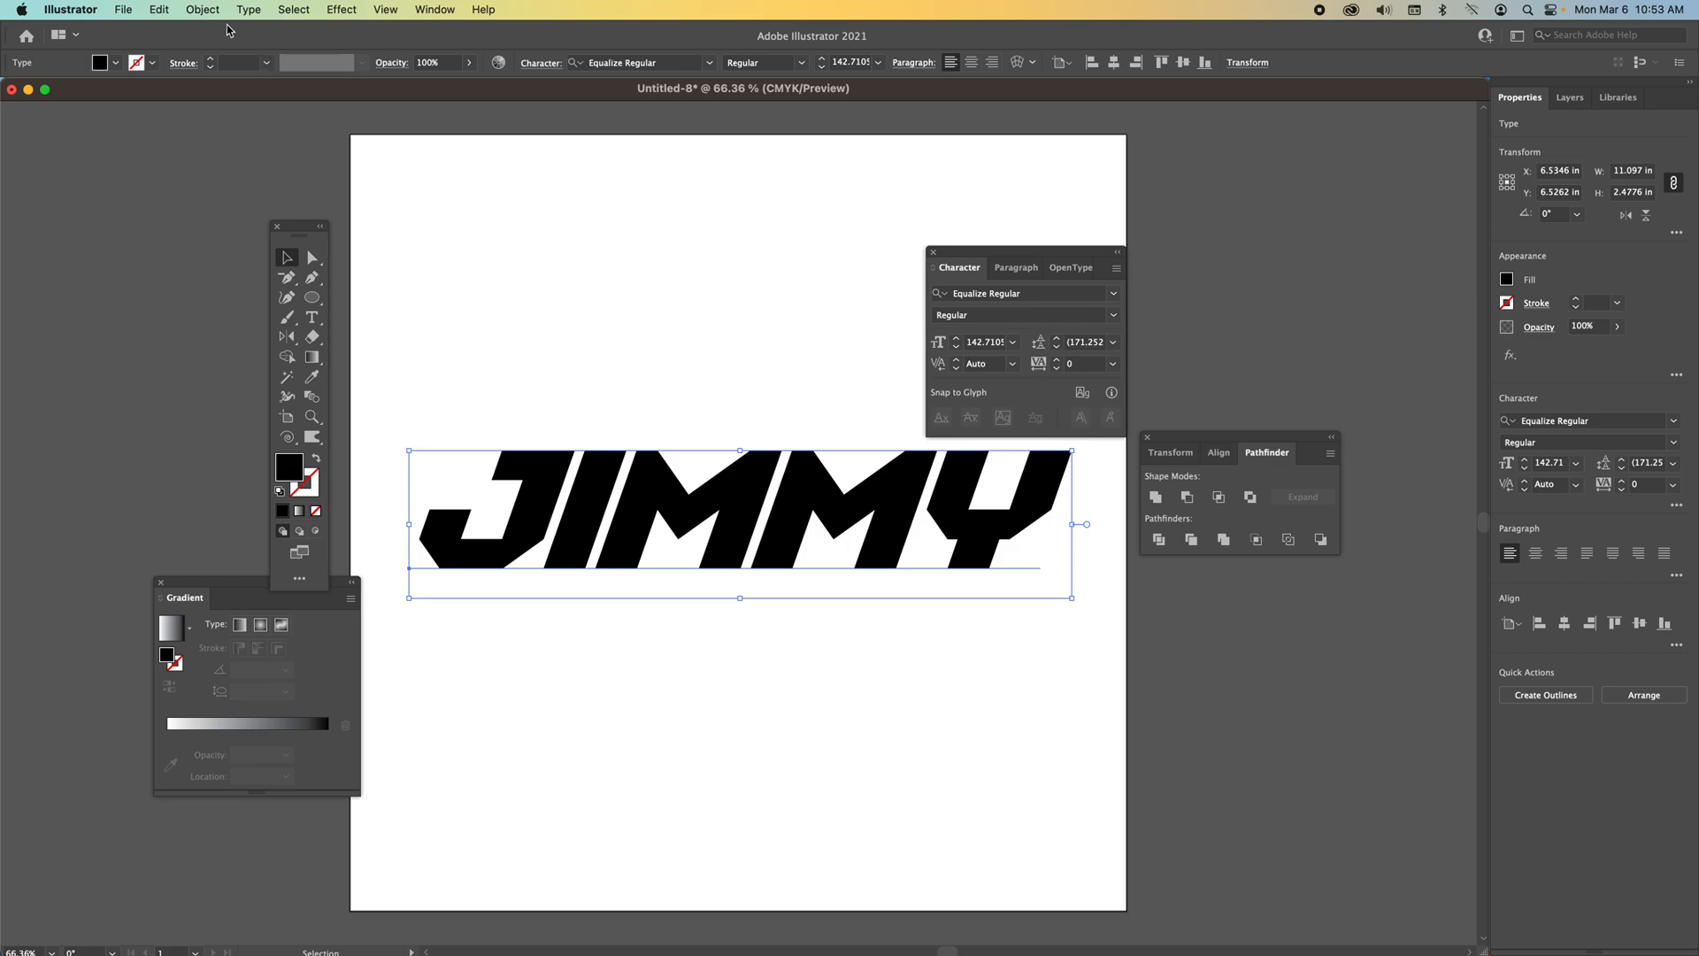
Convert the text to outlines.
click(207, 11)
click(231, 218)
click(567, 423)
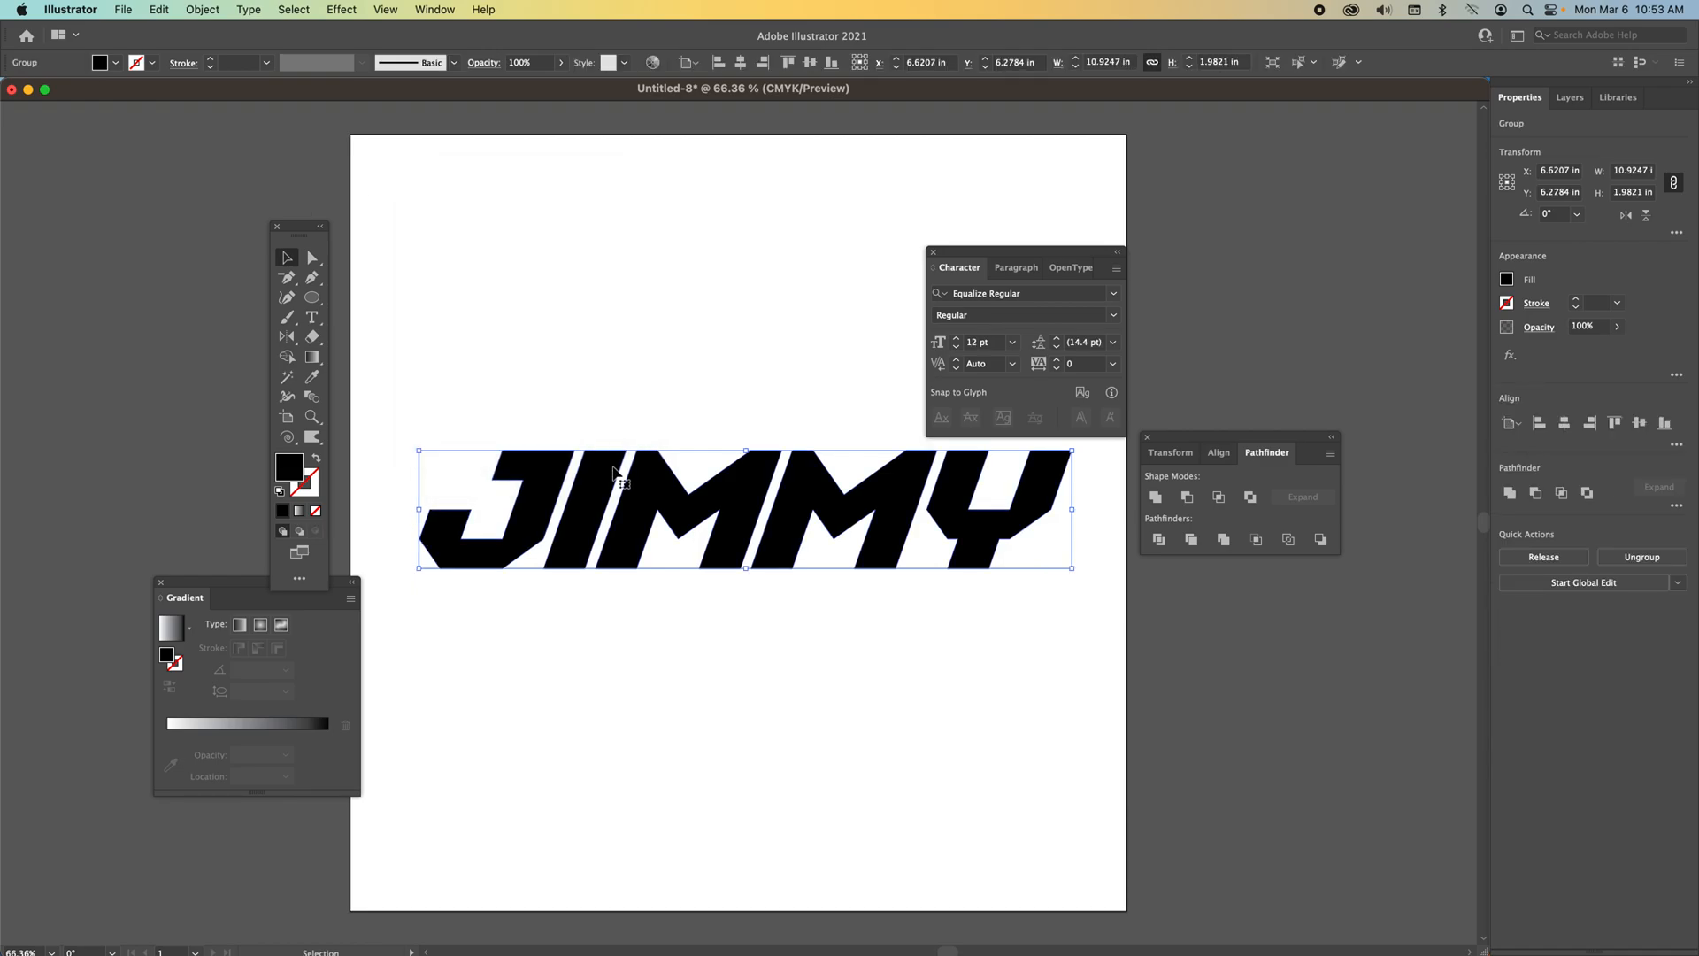
Move the lettering up and create outlines from the text.
click(311, 256)
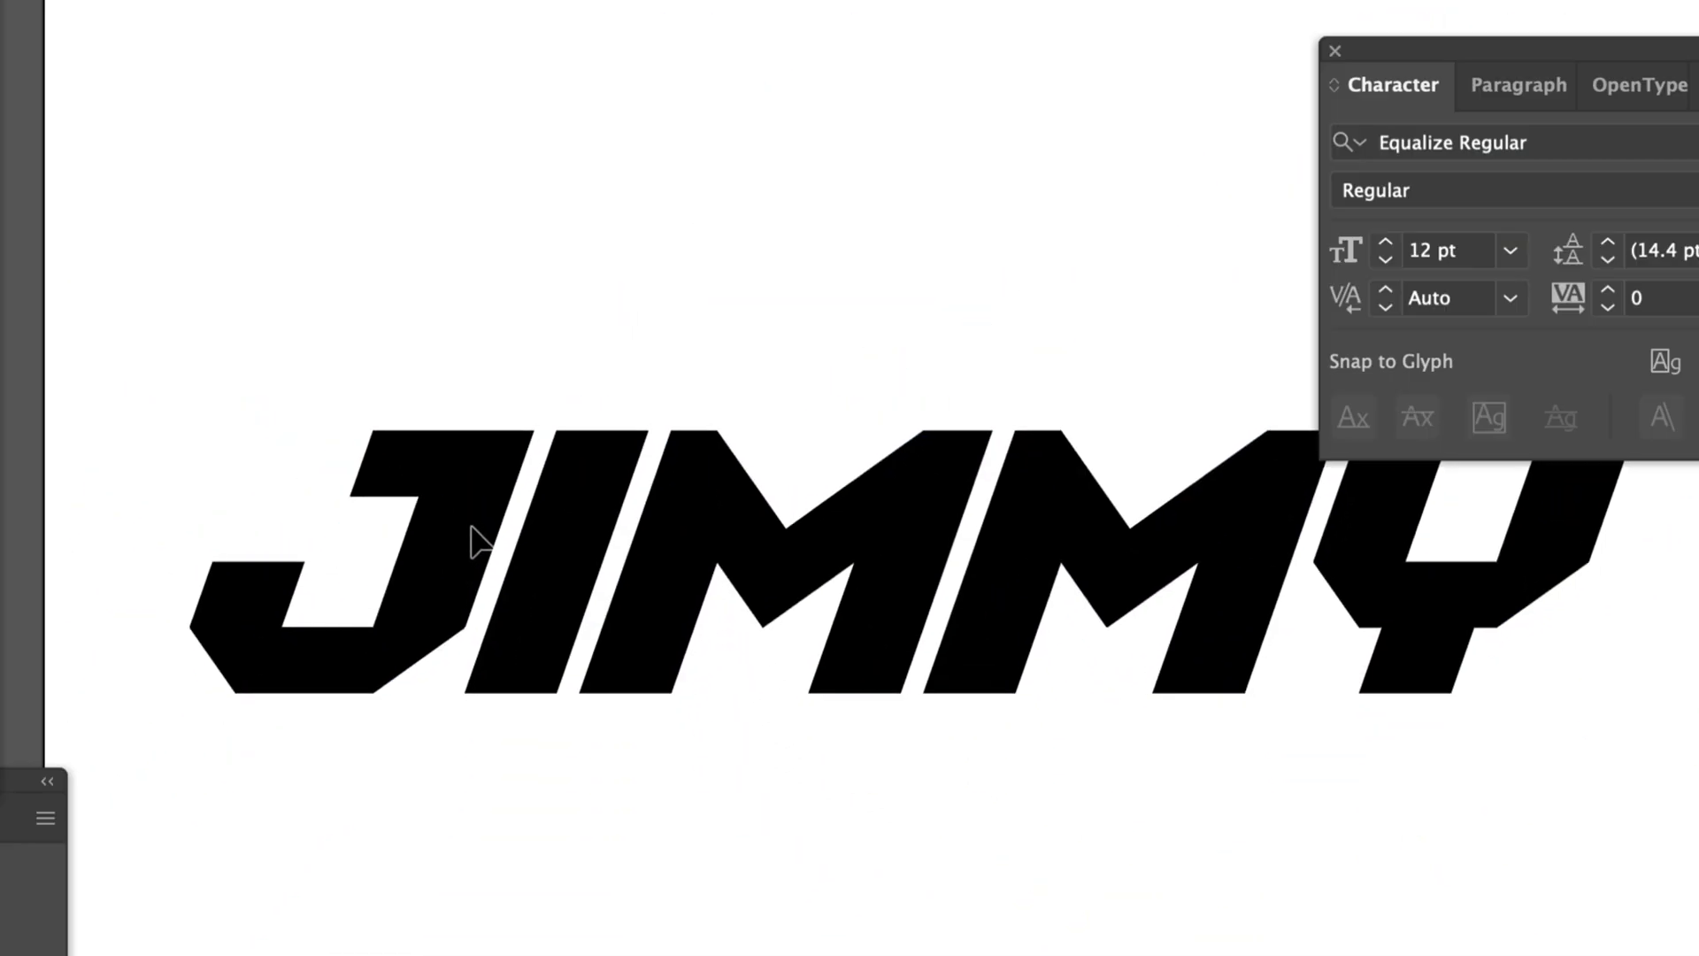
click(471, 531)
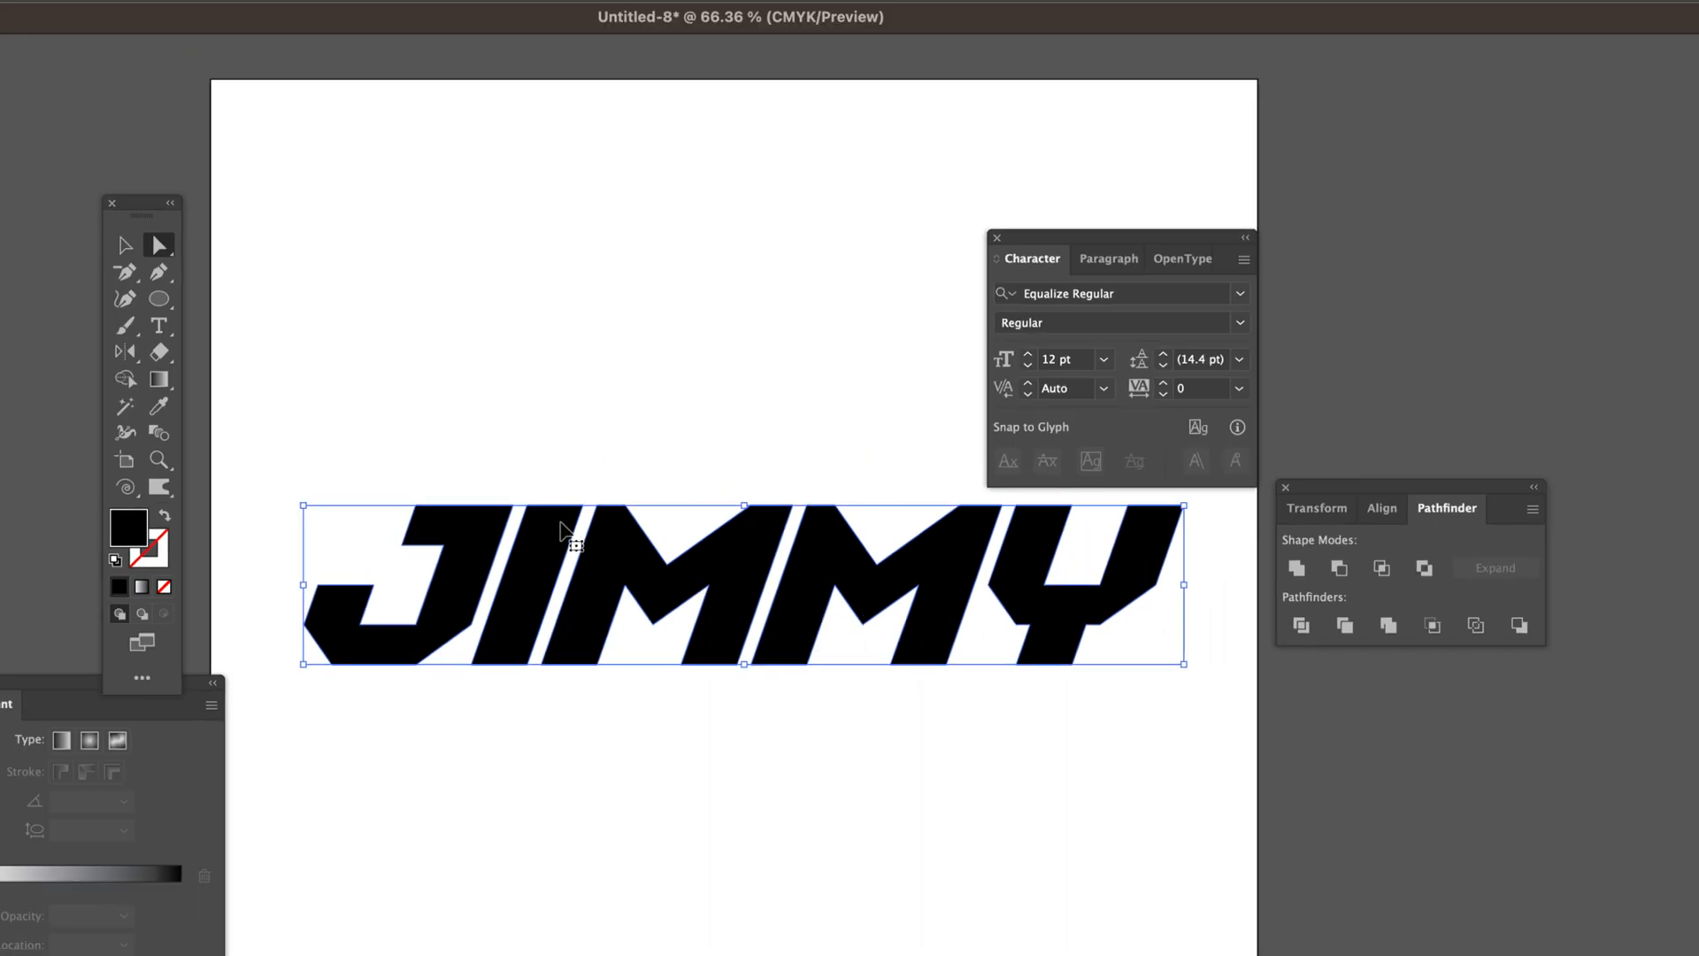
click(566, 527)
drag(612, 593, 604, 352)
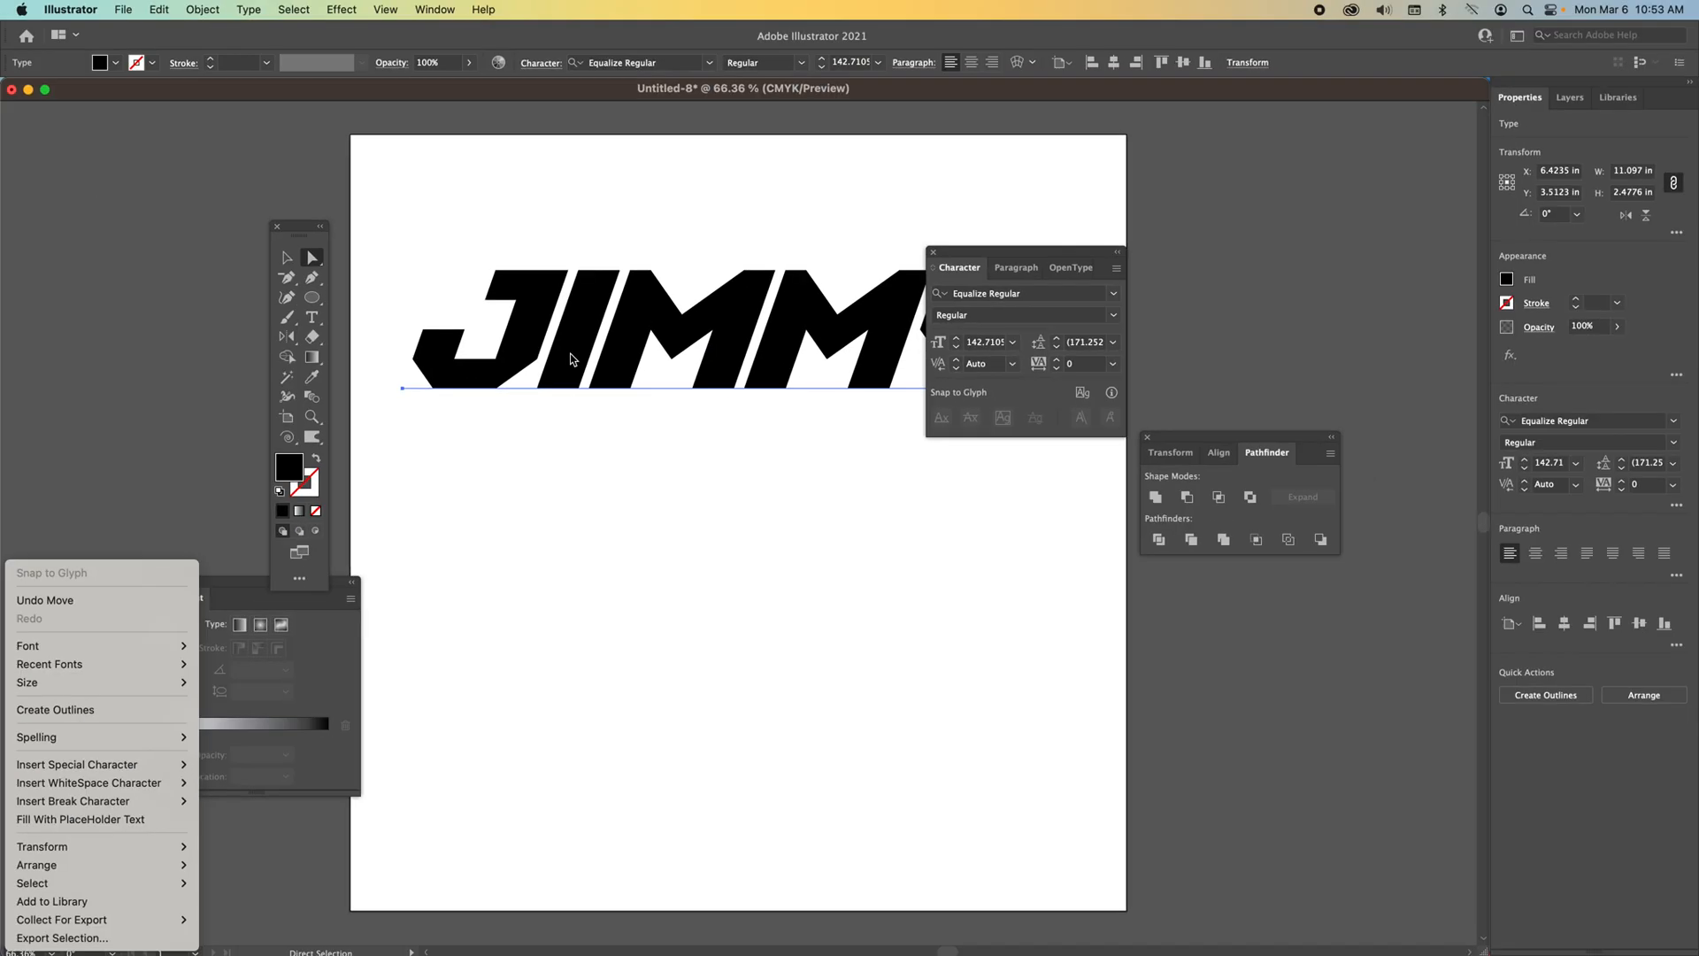
mouse_move(149, 871)
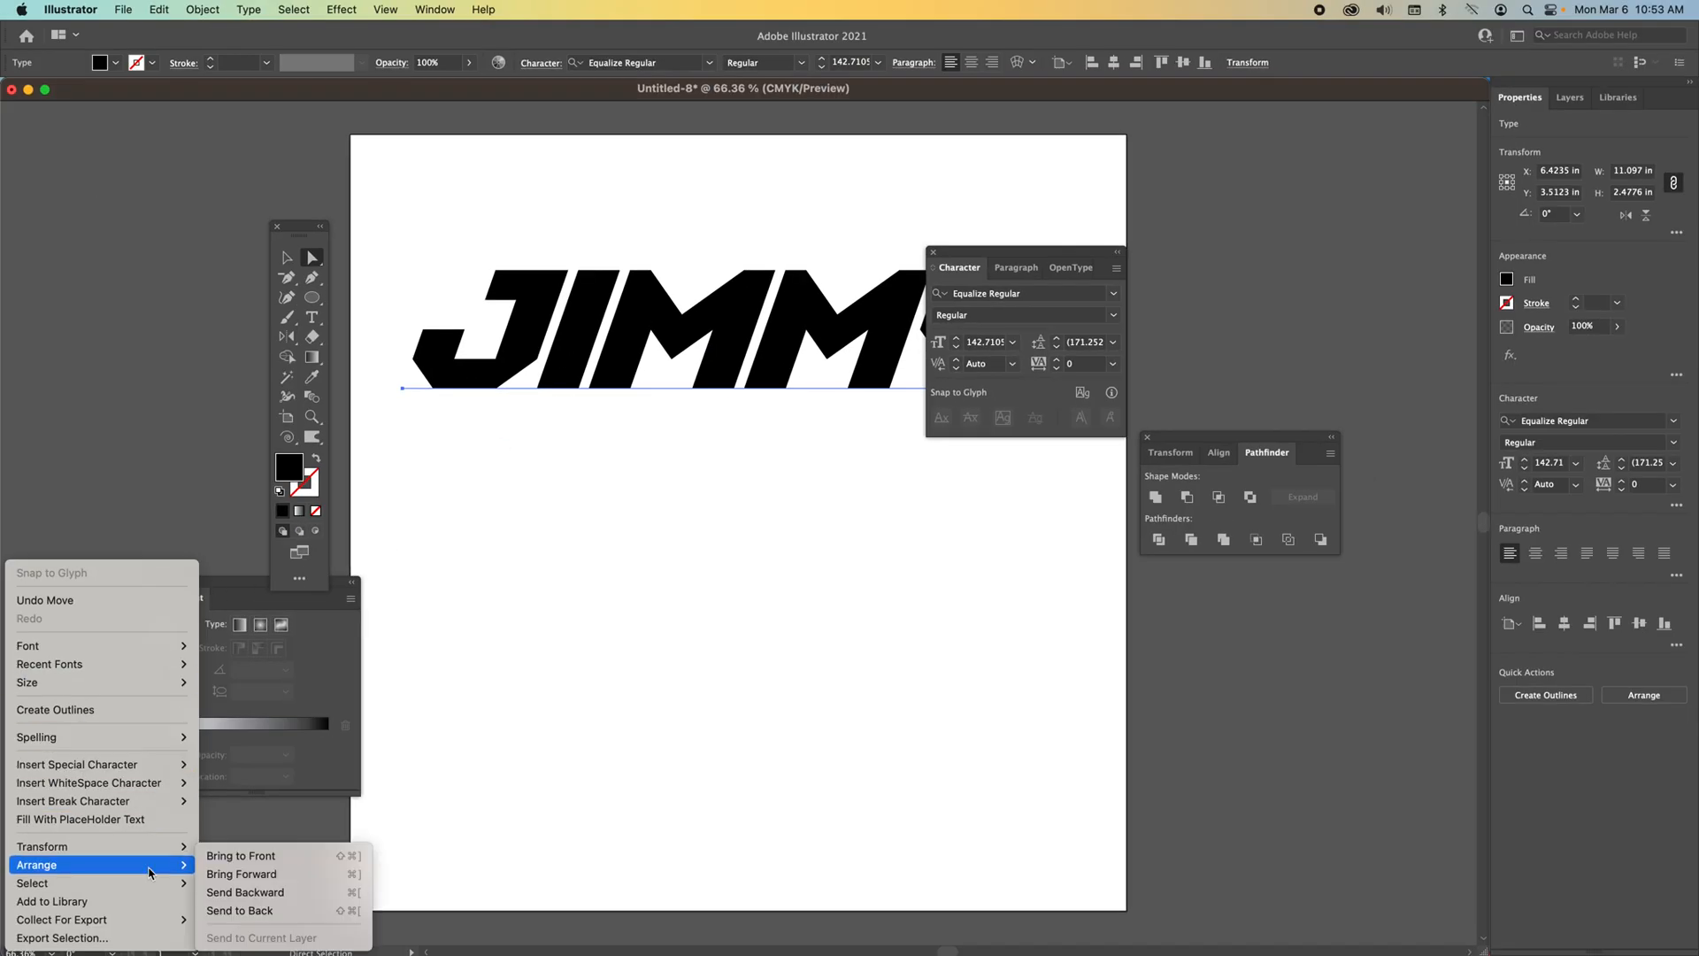
click(135, 716)
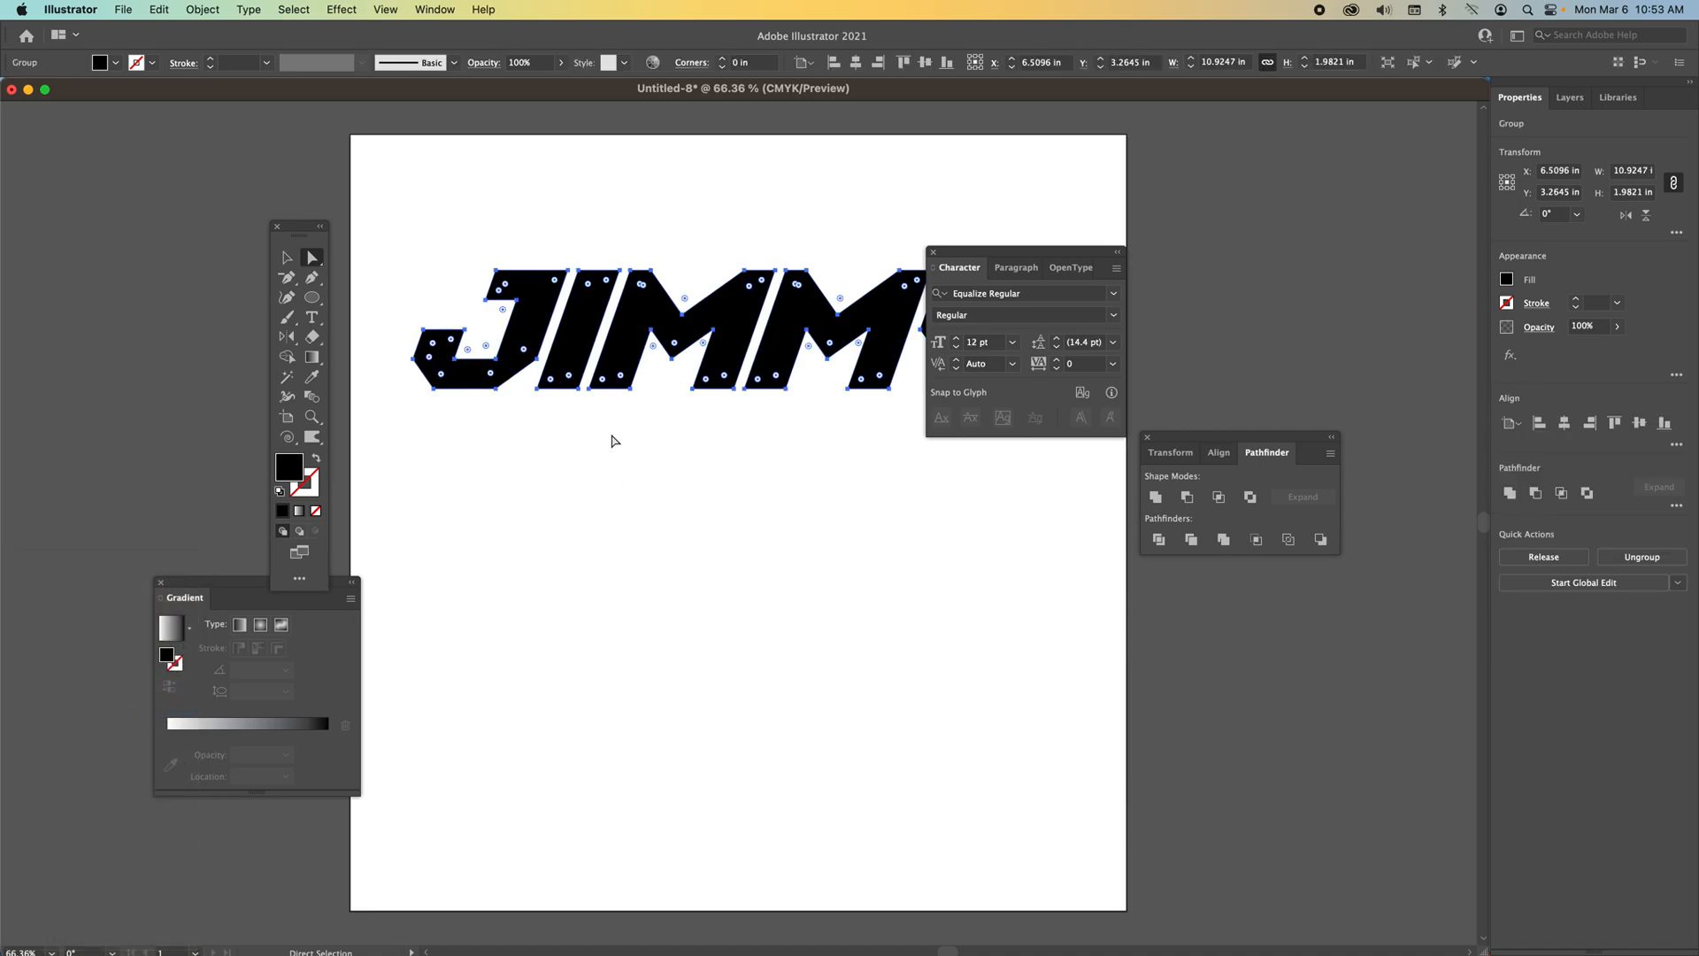
Move the outlined lettering to the top of the artboard and shift the Character panel aside.
drag(575, 342, 577, 556)
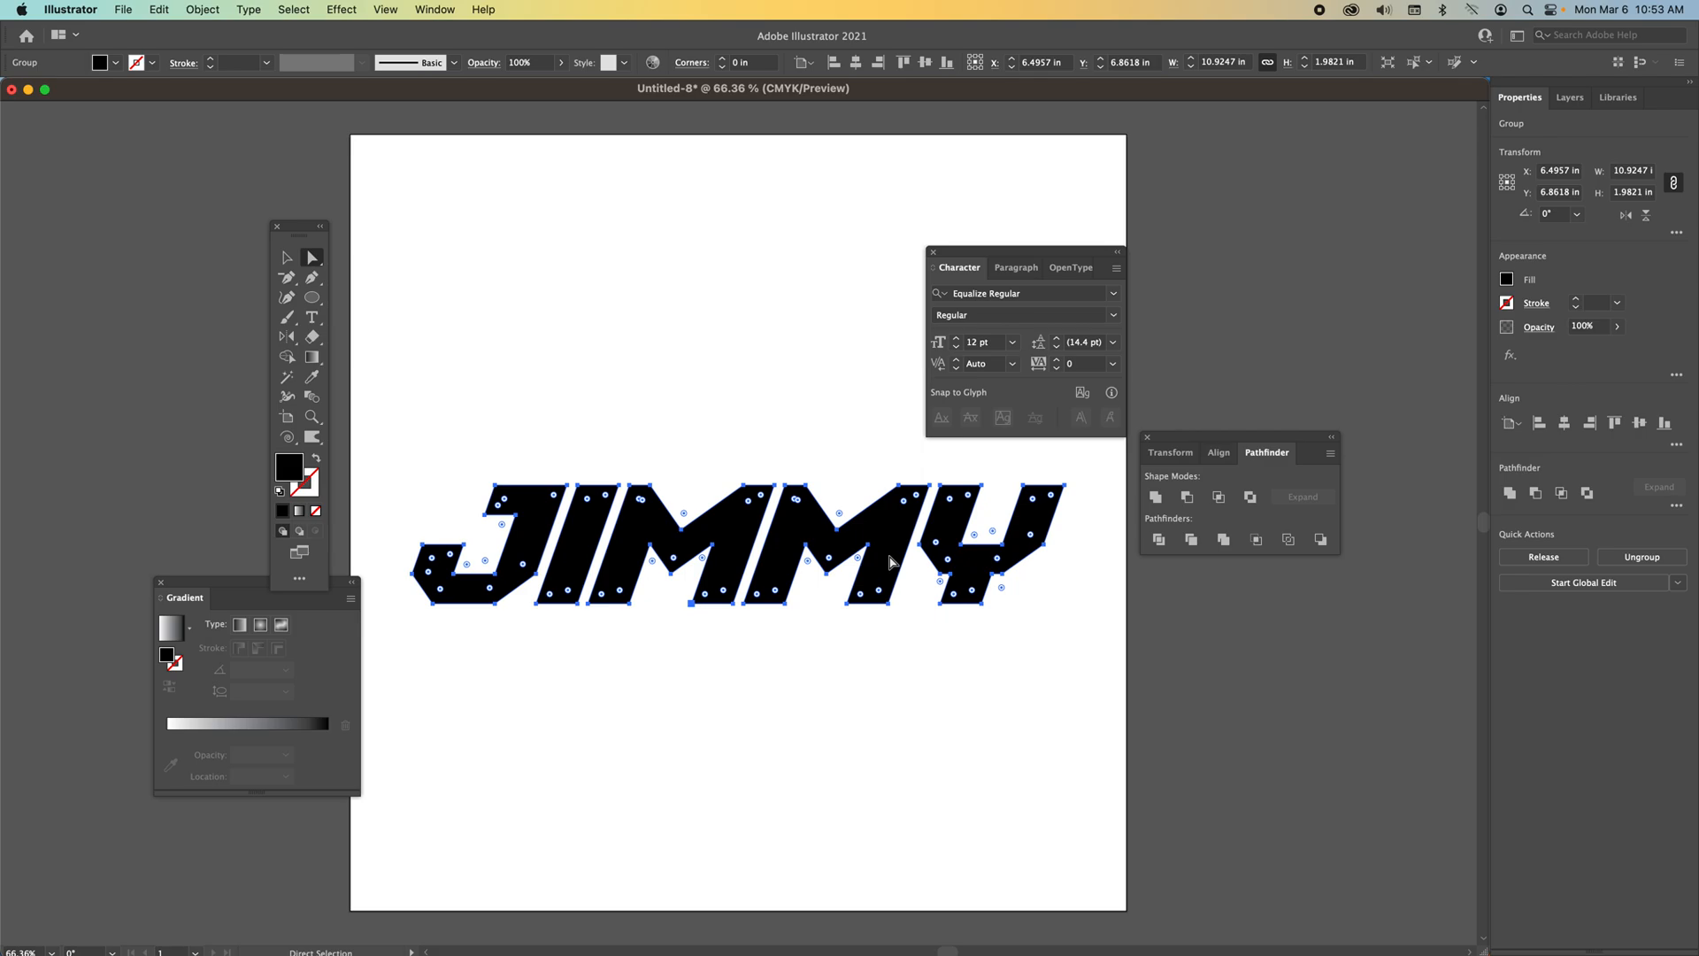
drag(891, 562, 855, 248)
drag(1019, 262, 1189, 286)
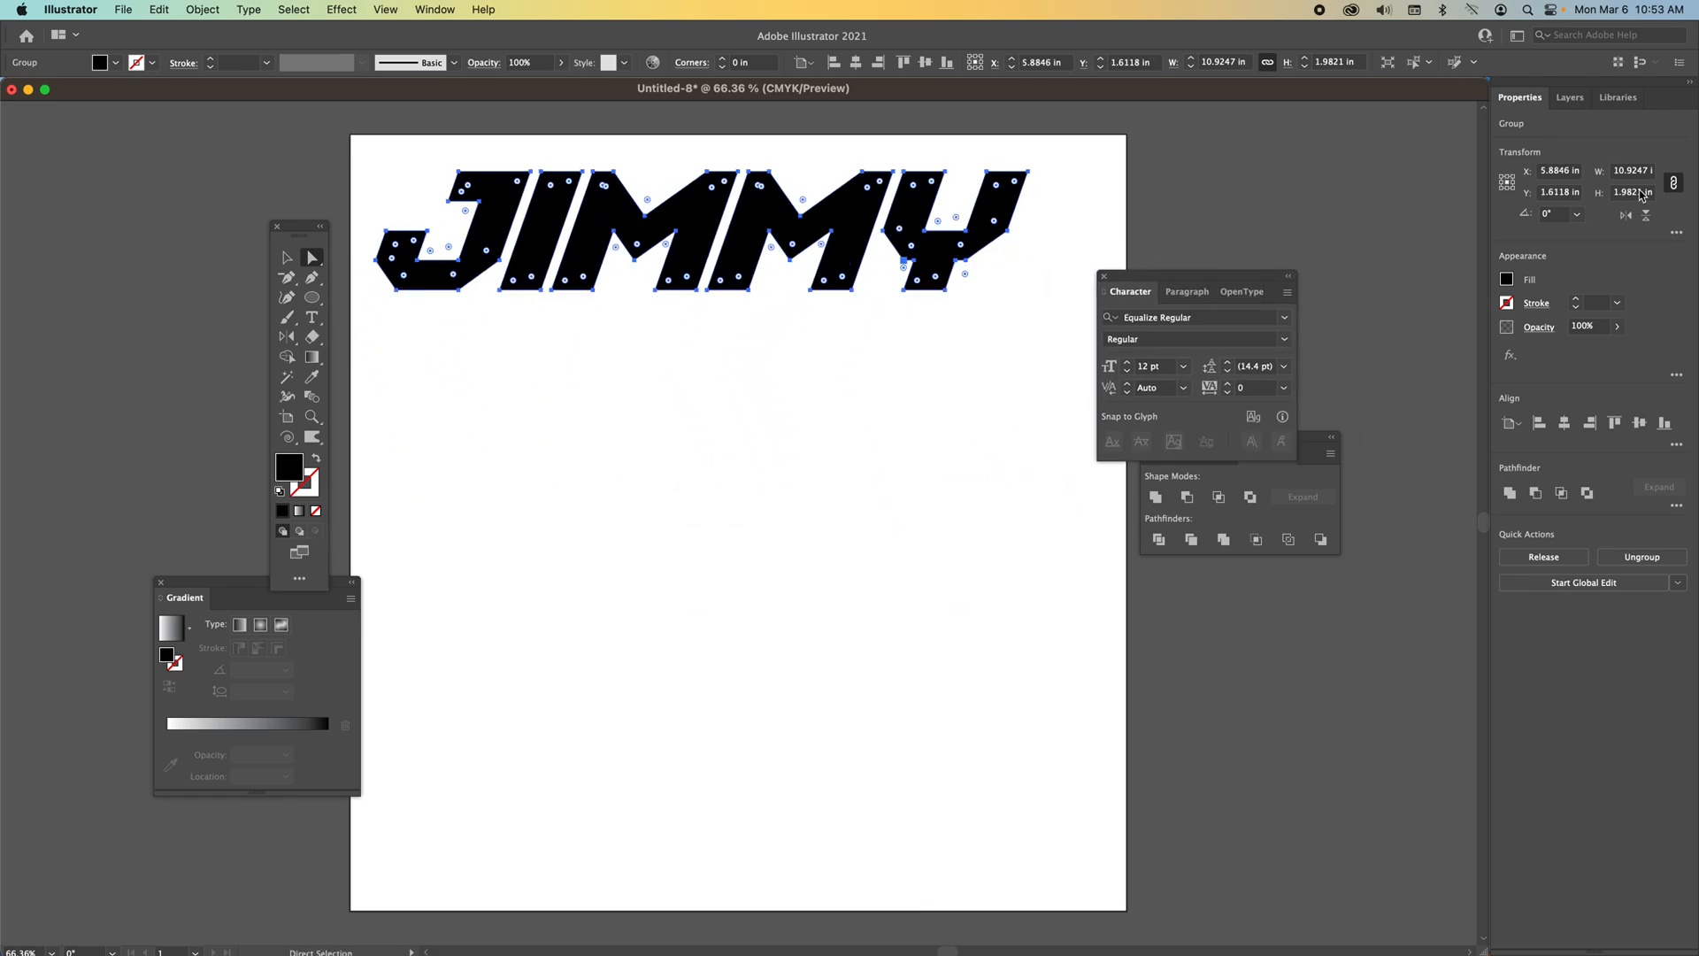
Set the lettering's width to 8 in with proportions kept linked.
drag(1540, 103, 801, 385)
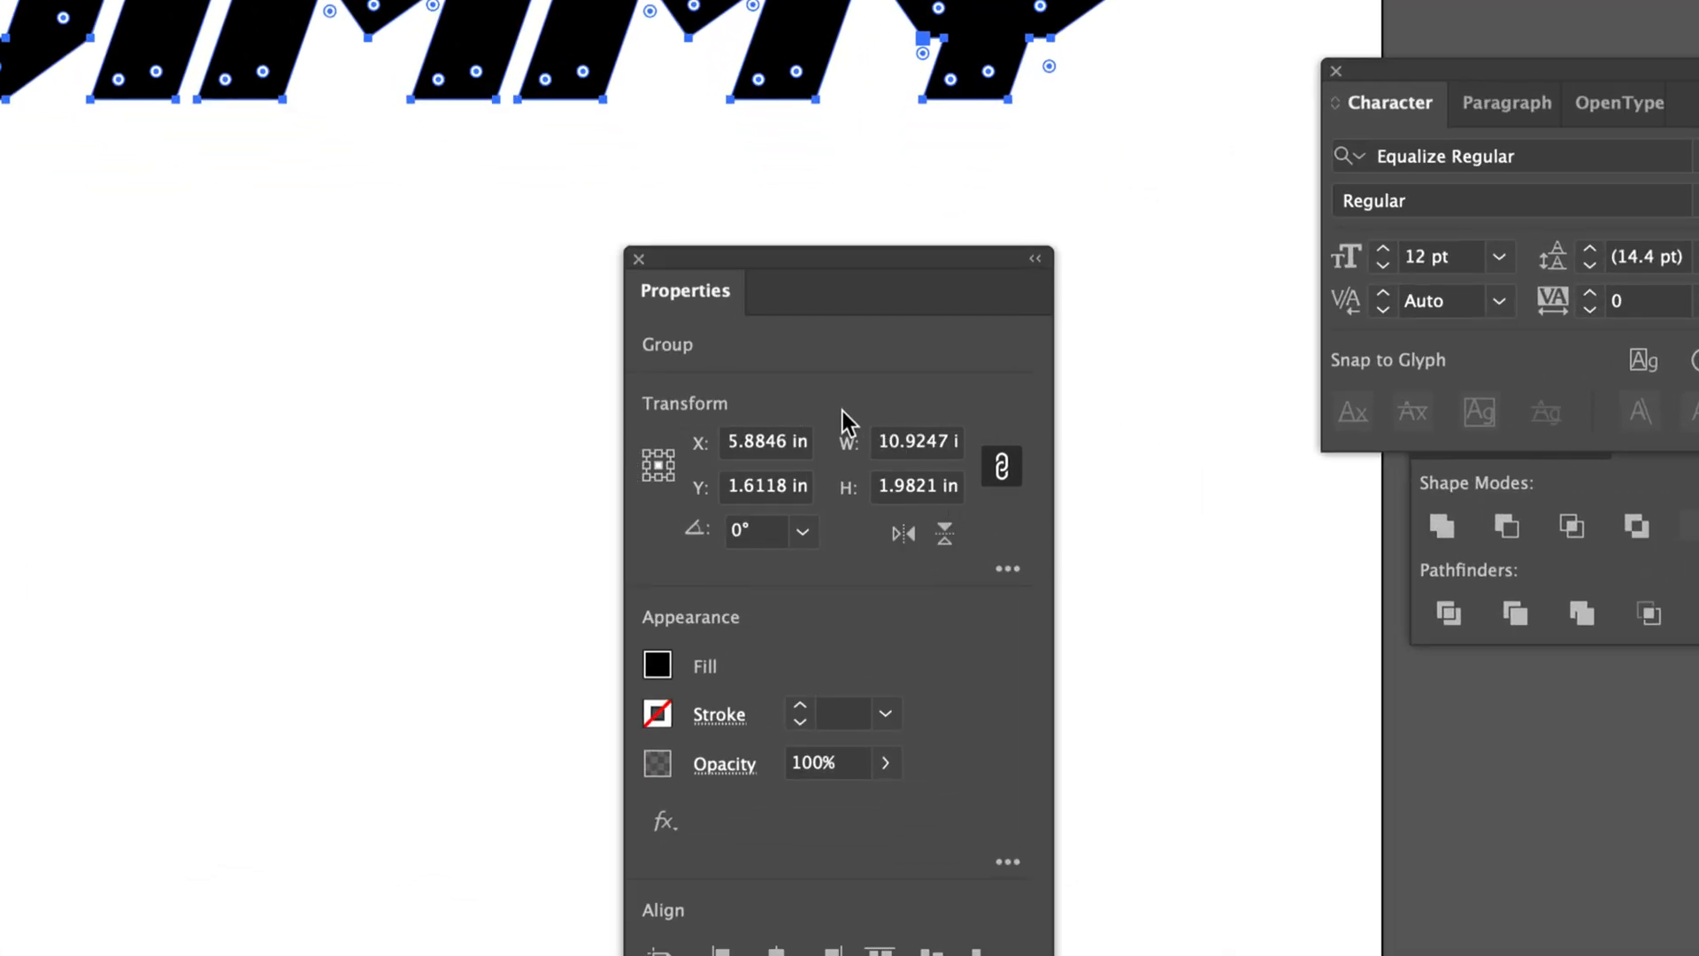
click(916, 444)
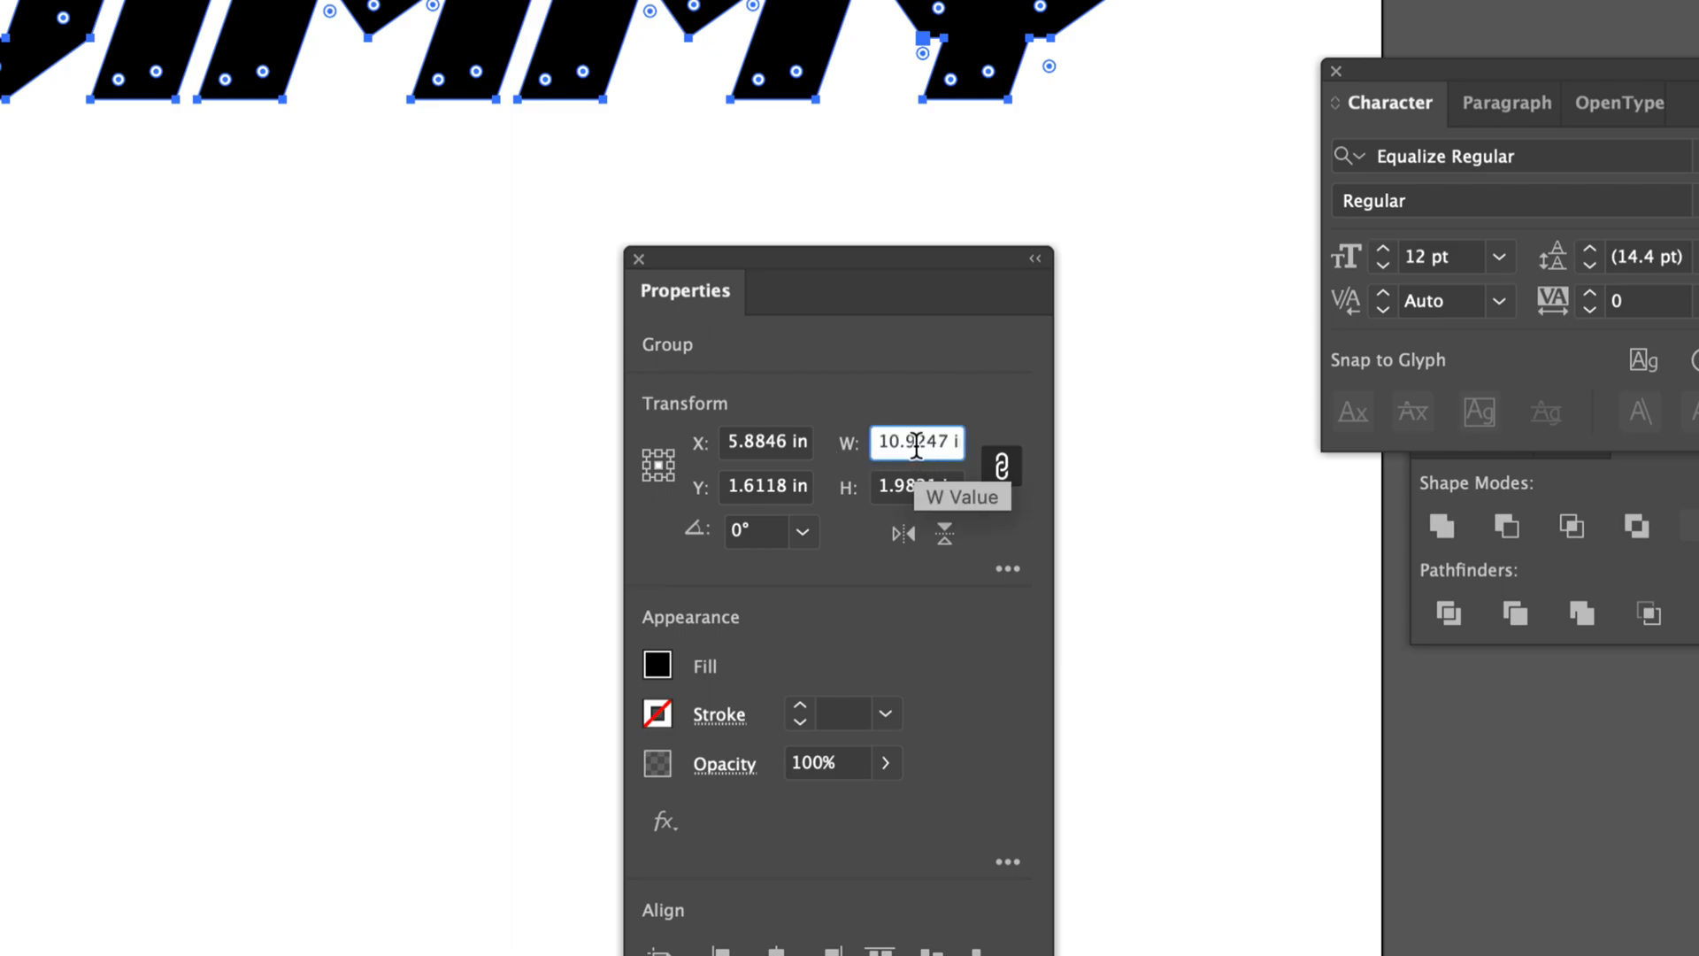
double_click(916, 446)
text(8)
key(Return)
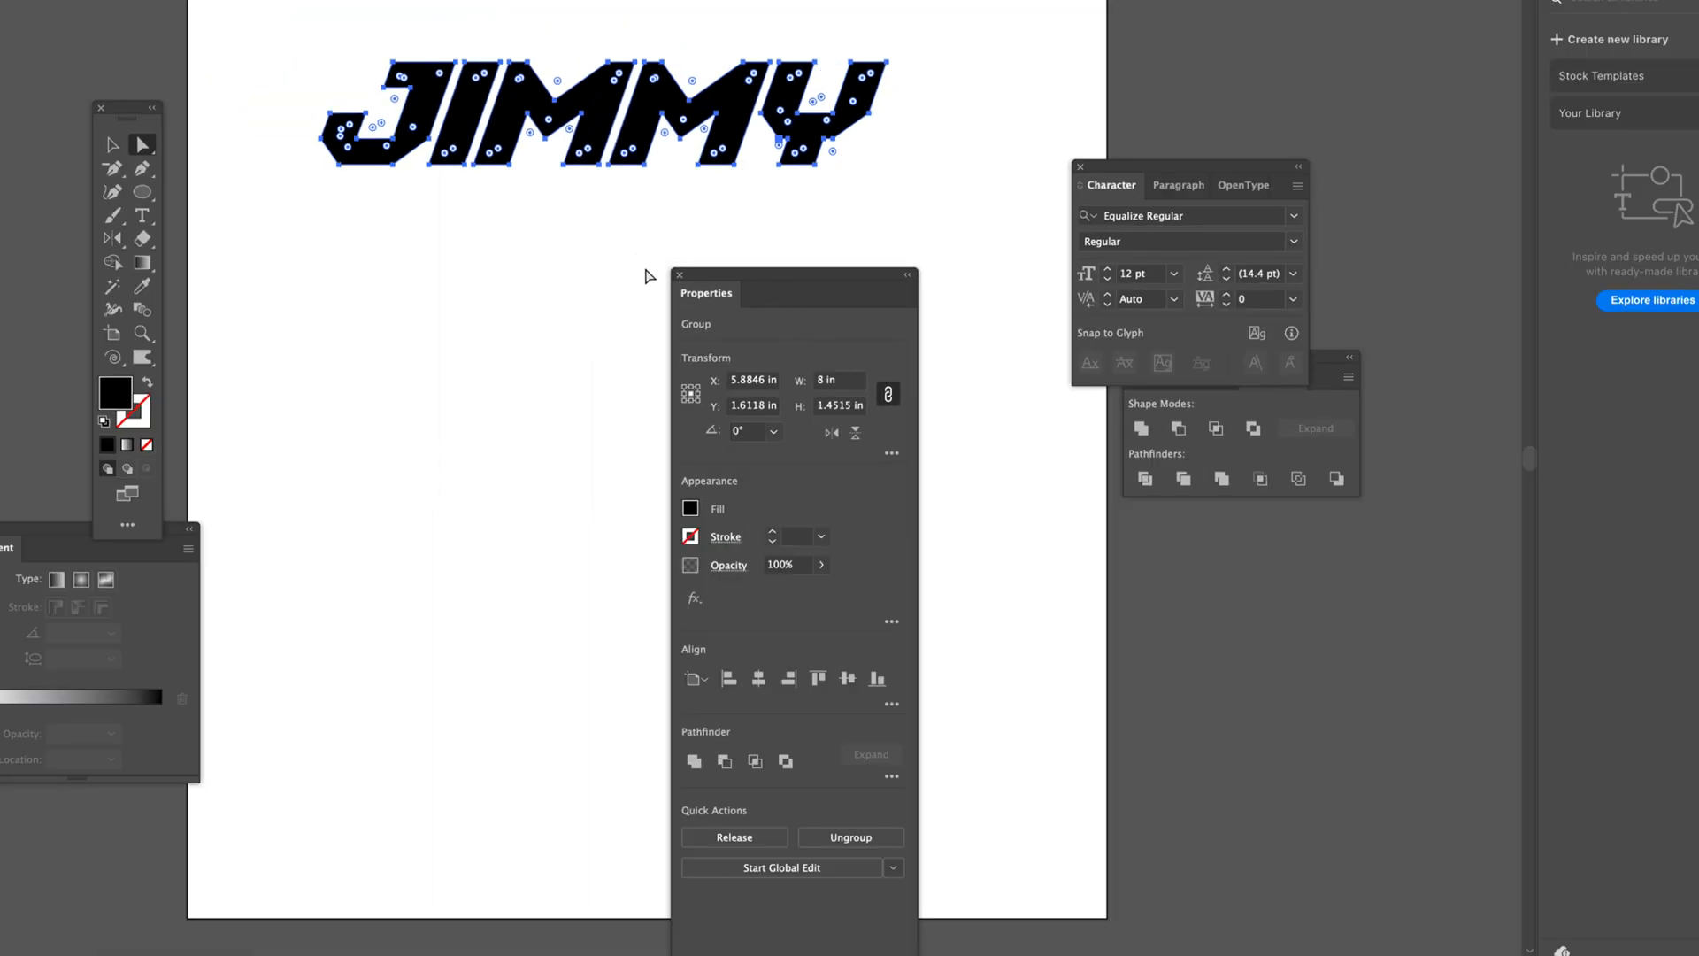
click(679, 277)
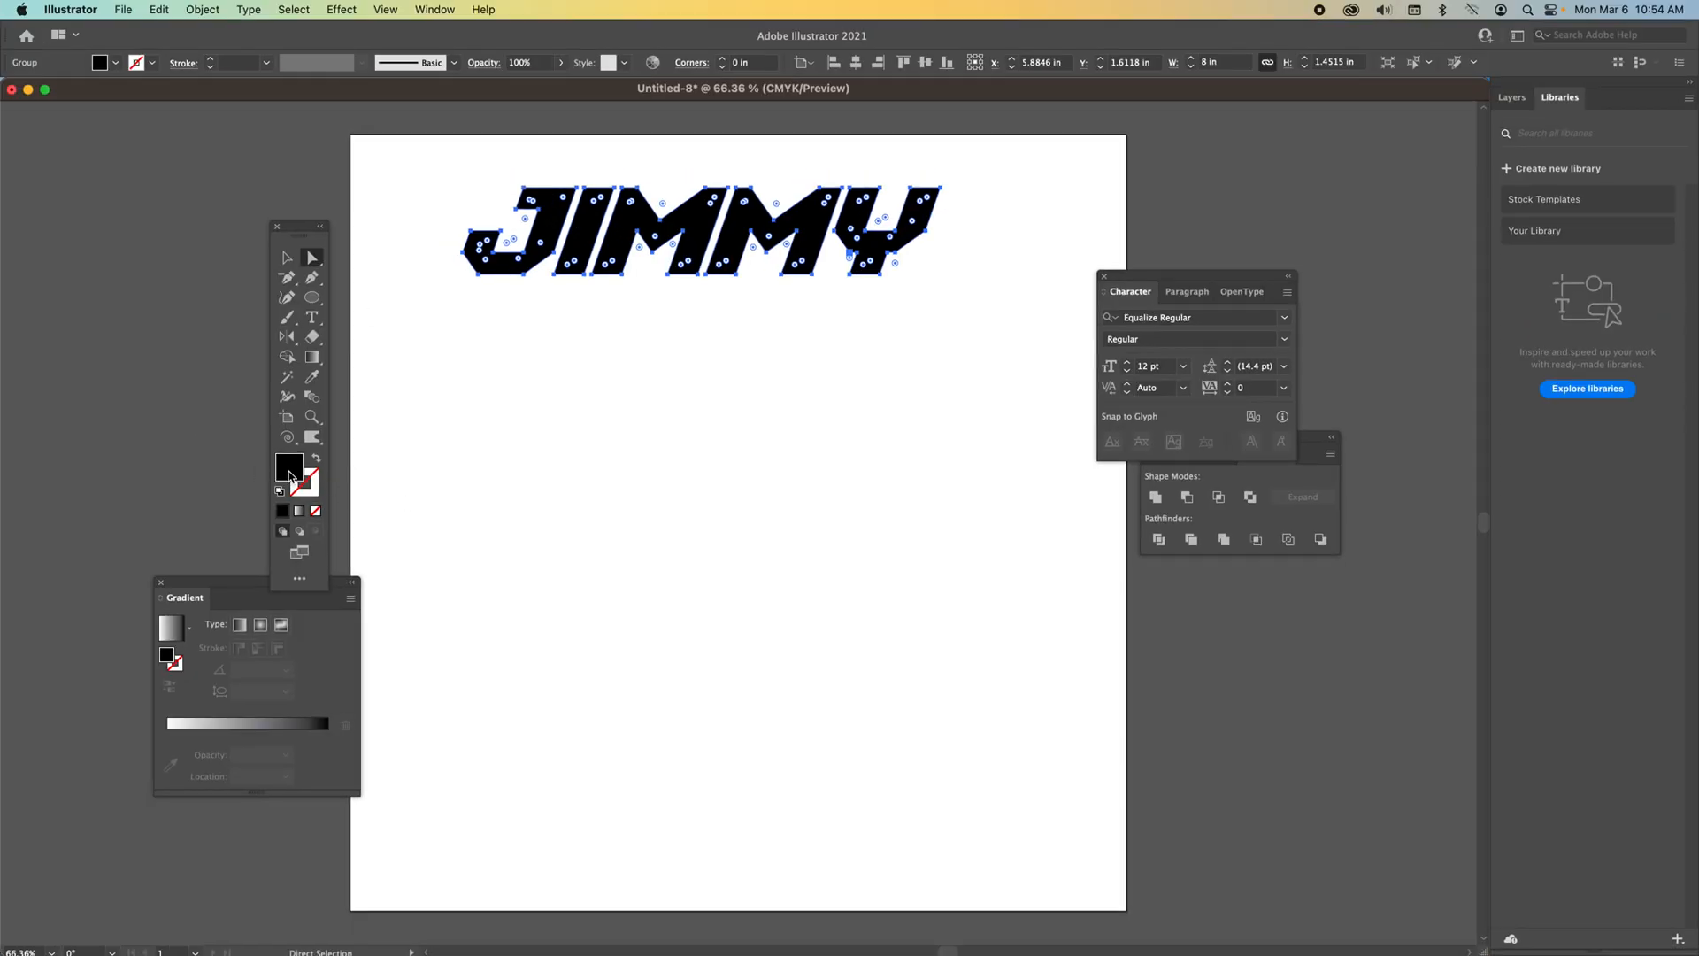
Fill the lettering with blue 1033FF.
double_click(289, 470)
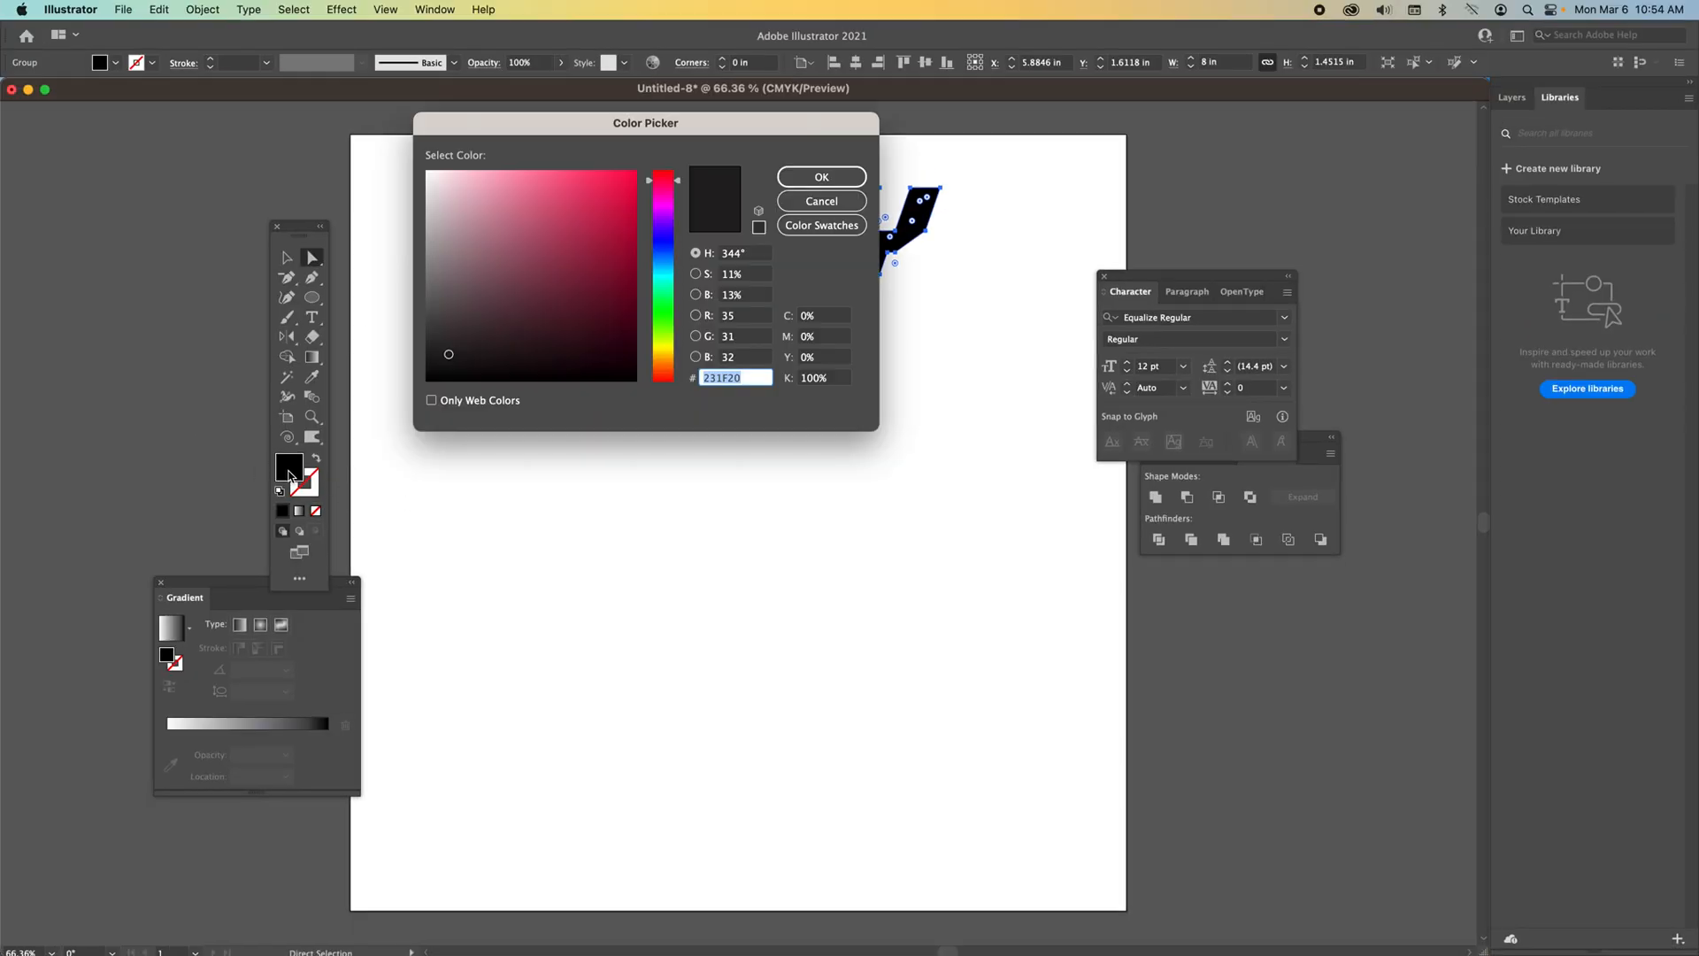
click(662, 246)
drag(616, 177, 626, 166)
click(821, 176)
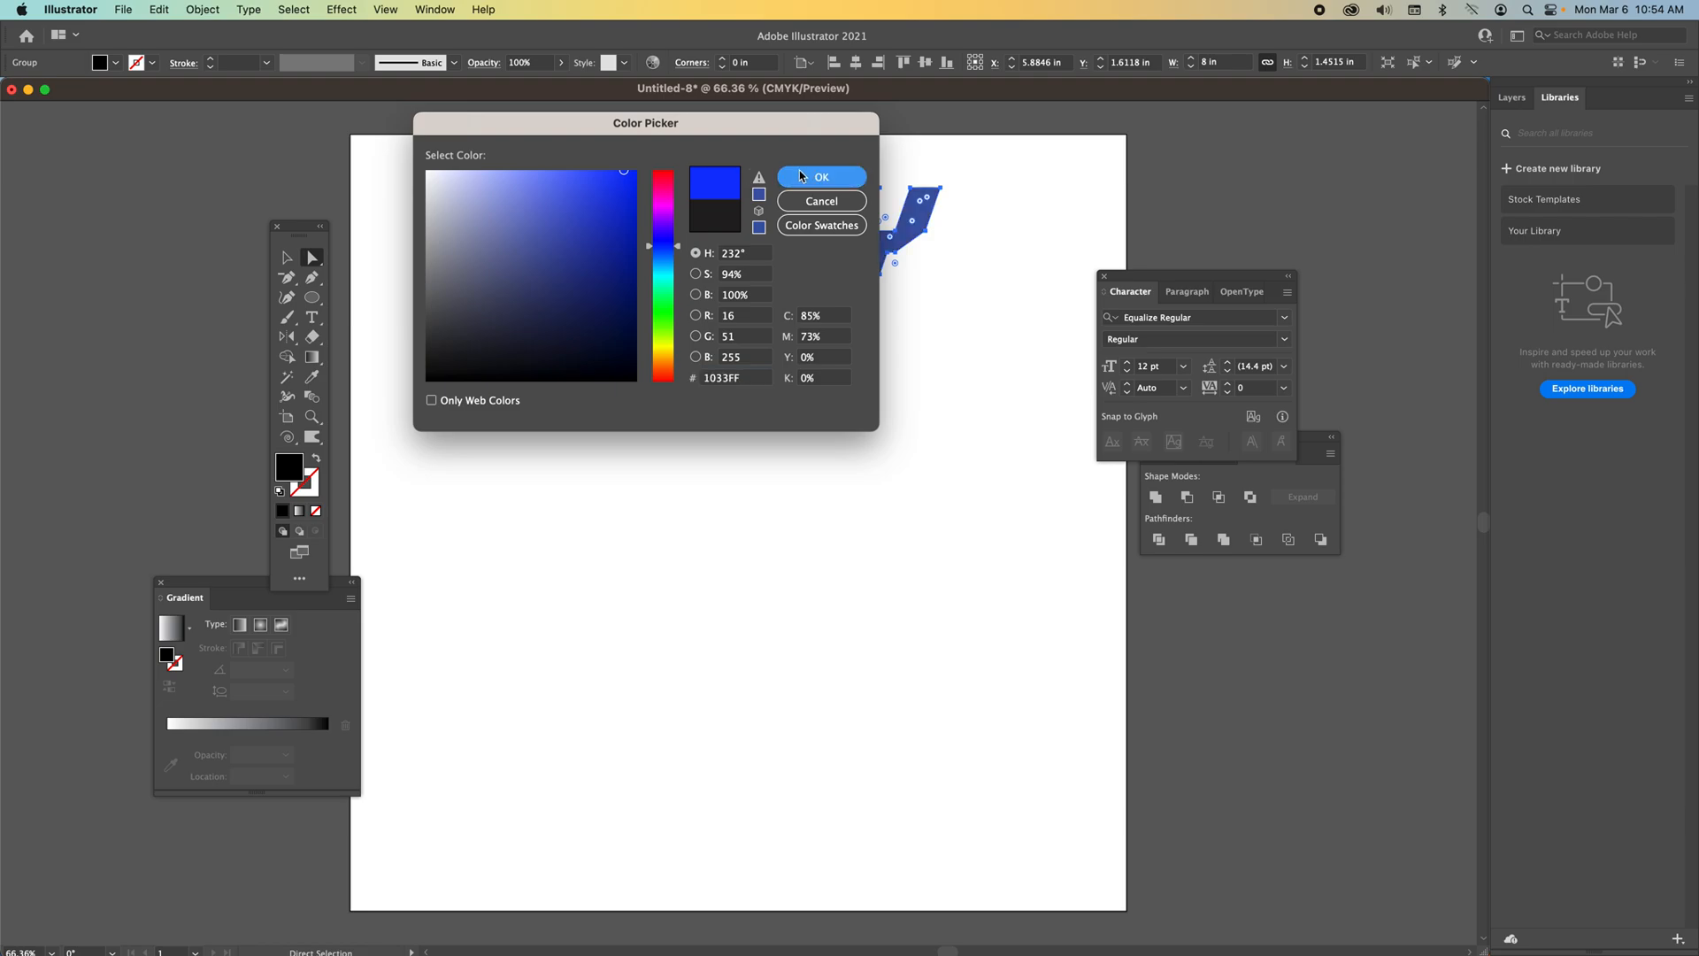
Select the lettering and nudge it slightly down.
click(286, 258)
click(530, 331)
drag(707, 228, 713, 259)
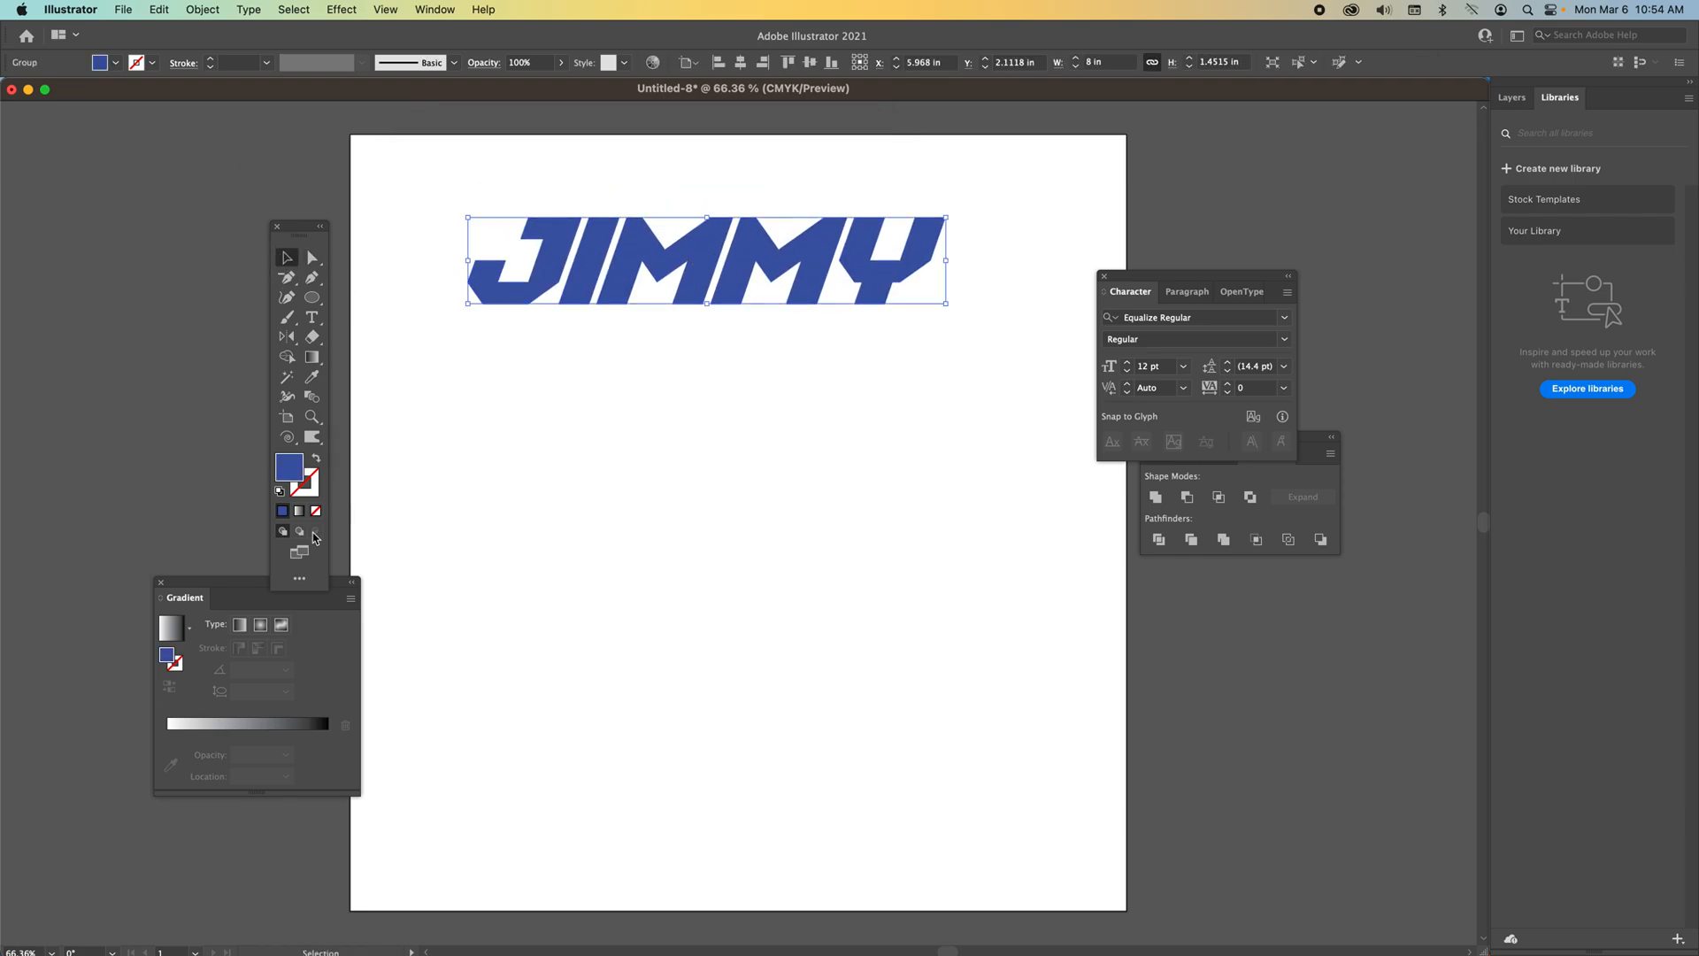
Set the lettering's fill to white FFFFFF and deselect it.
double_click(293, 473)
mouse_move(487, 287)
mouse_down()
mouse_move(471, 239)
mouse_move(396, 157)
mouse_up()
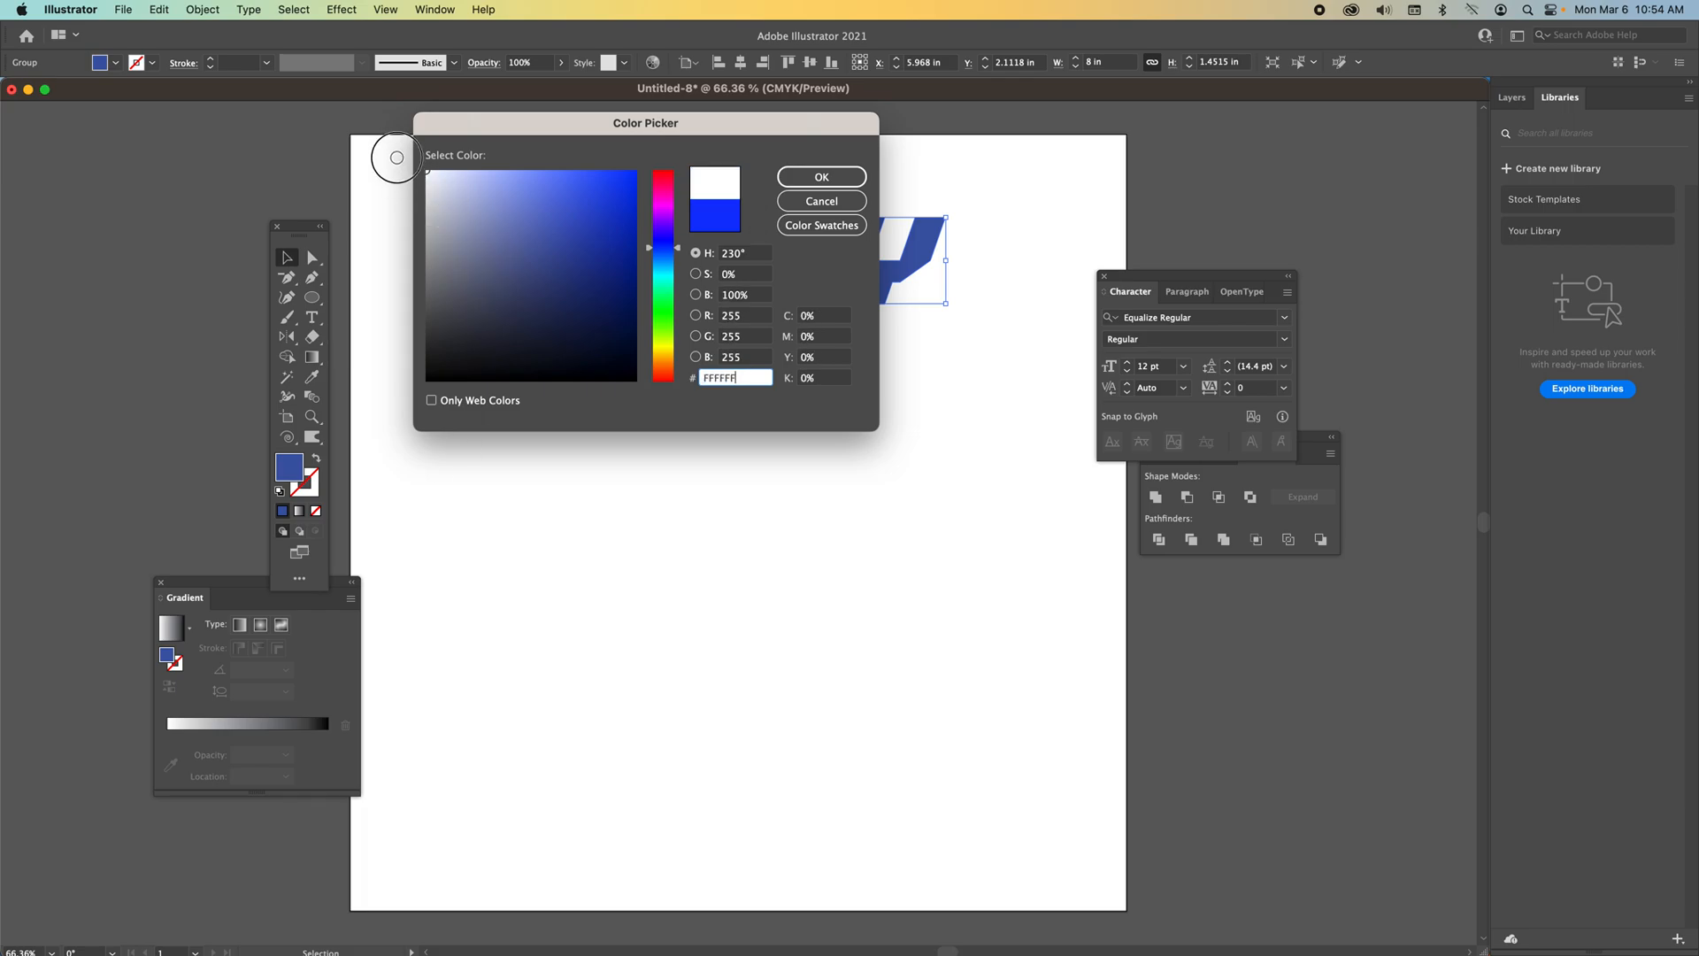
click(807, 175)
click(235, 200)
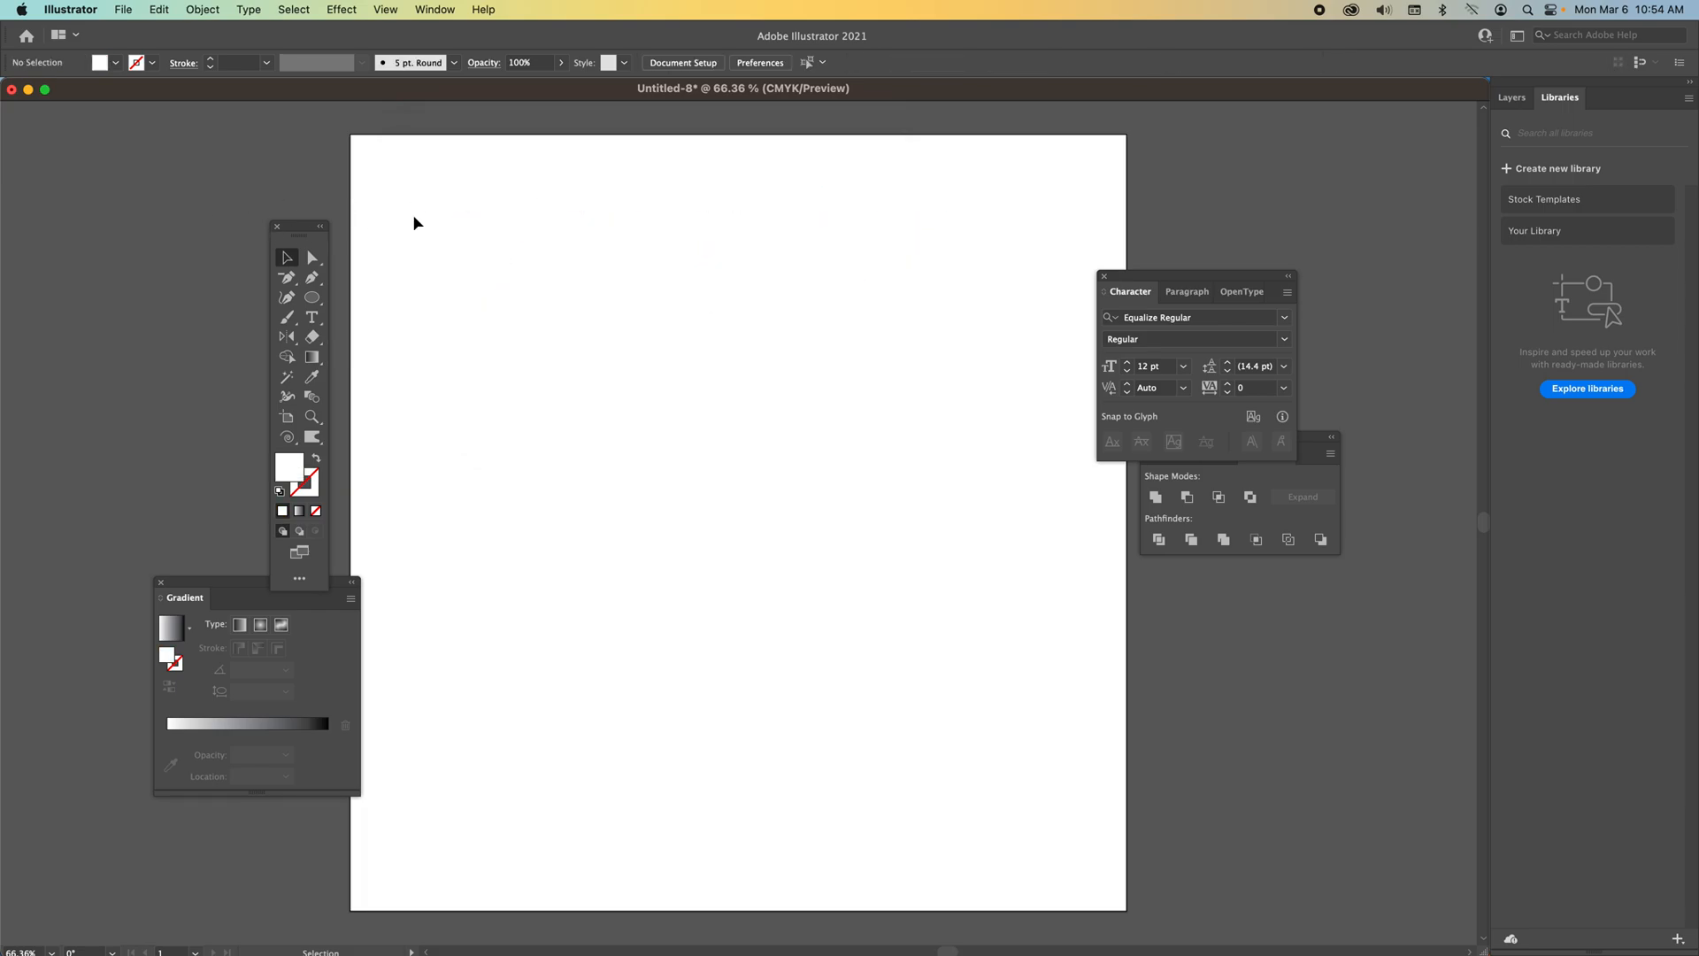
Select the lettering and change its fill to a pale blue-gray in the Color Picker.
drag(554, 247, 611, 358)
double_click(288, 469)
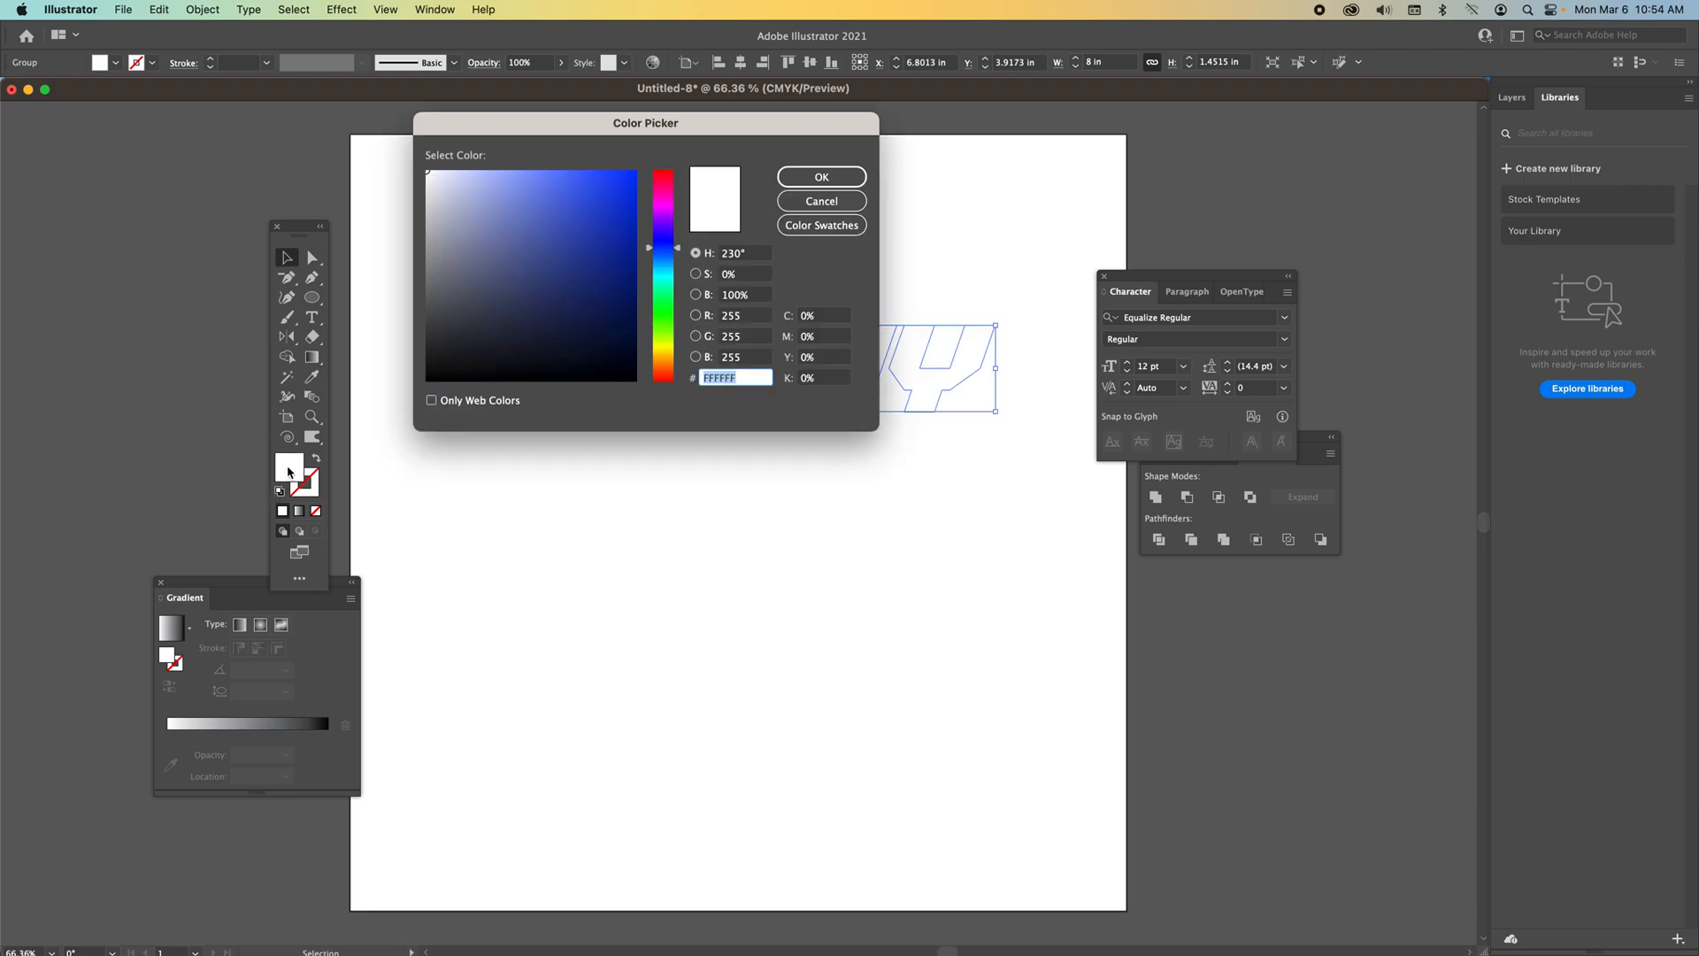
click(429, 187)
click(821, 177)
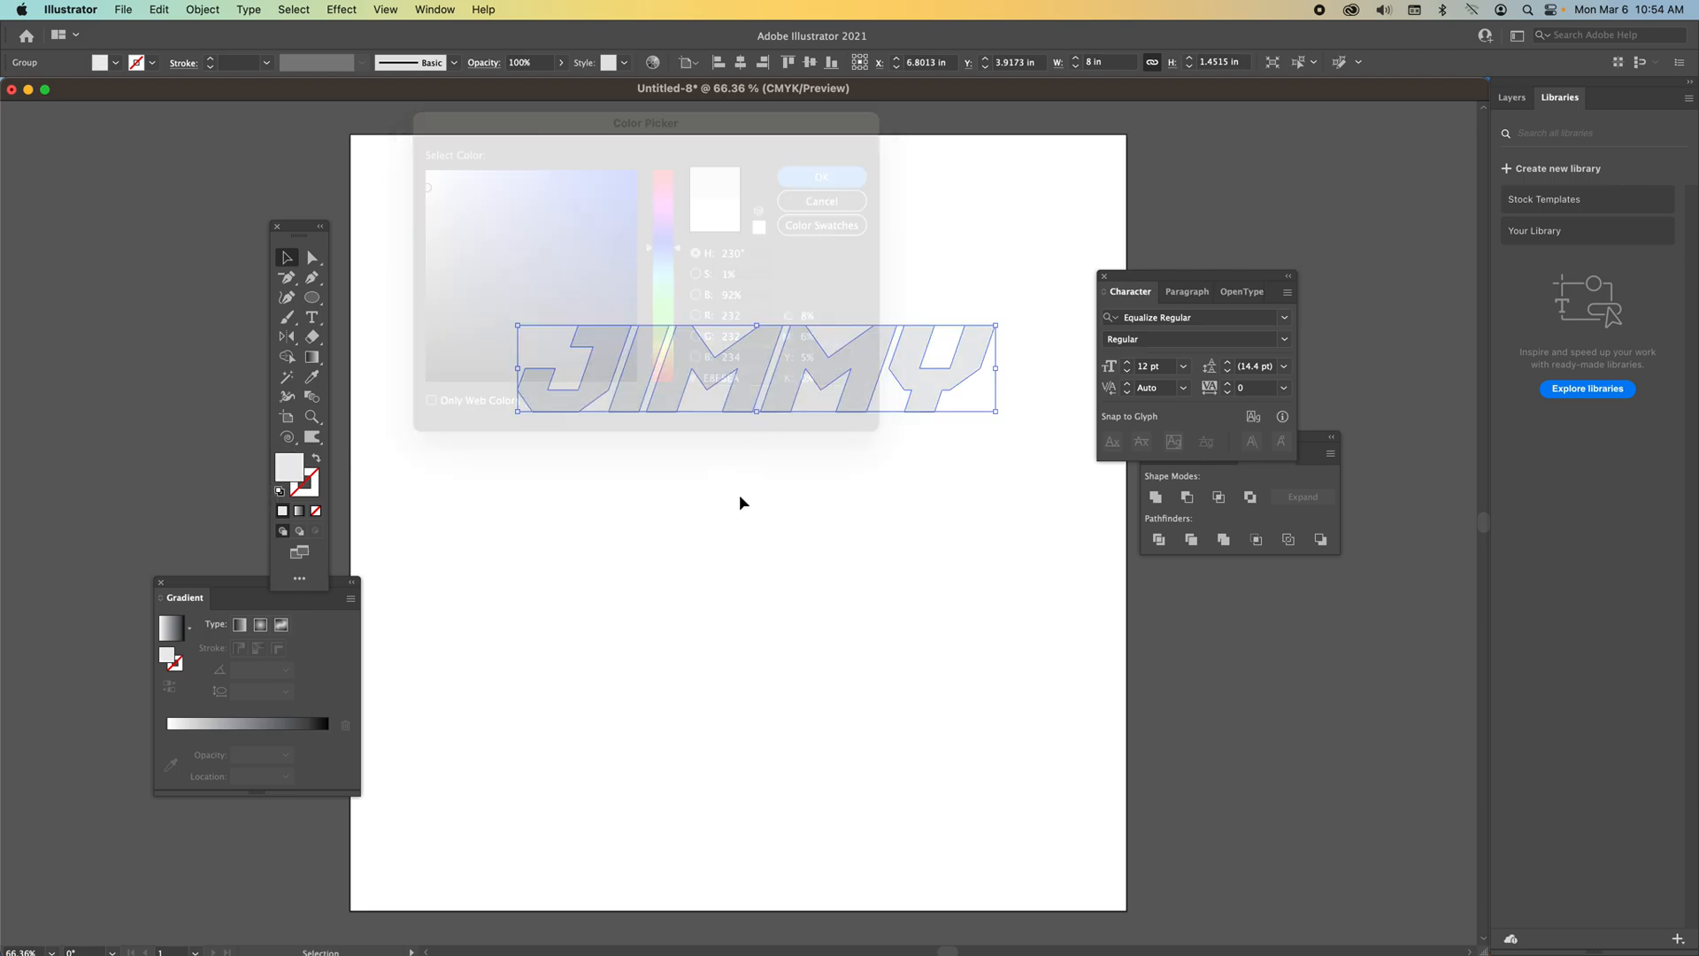
Move the lettering down on the artboard and delete it.
drag(747, 380, 658, 679)
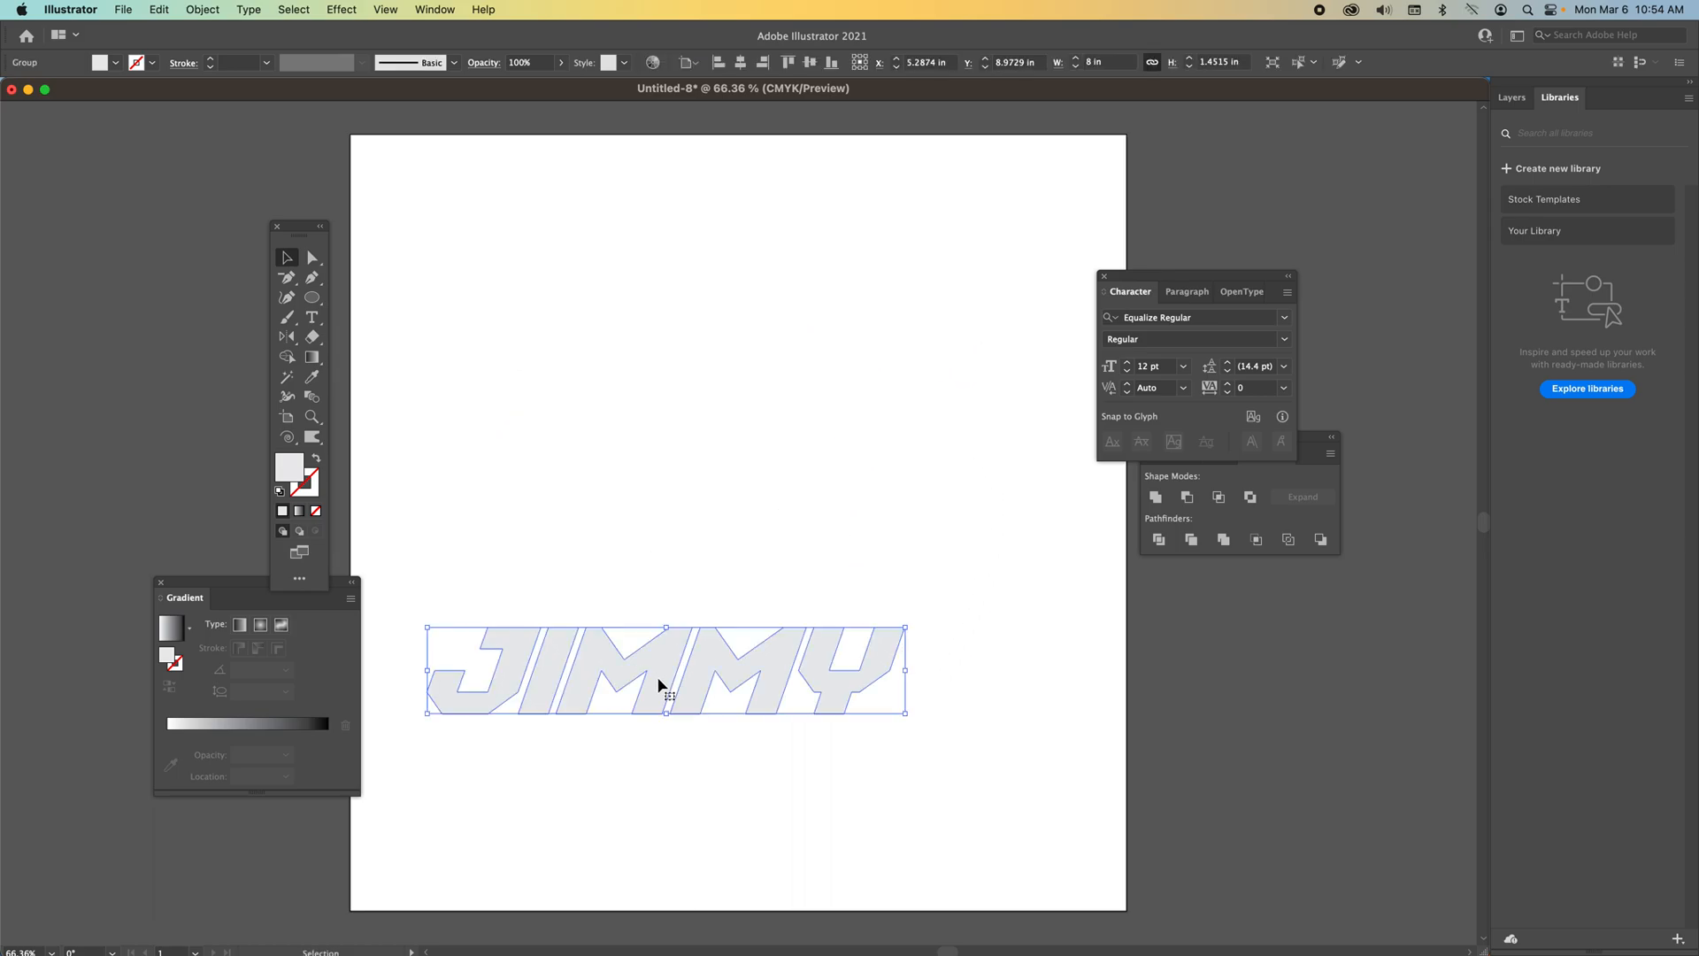
key(Delete)
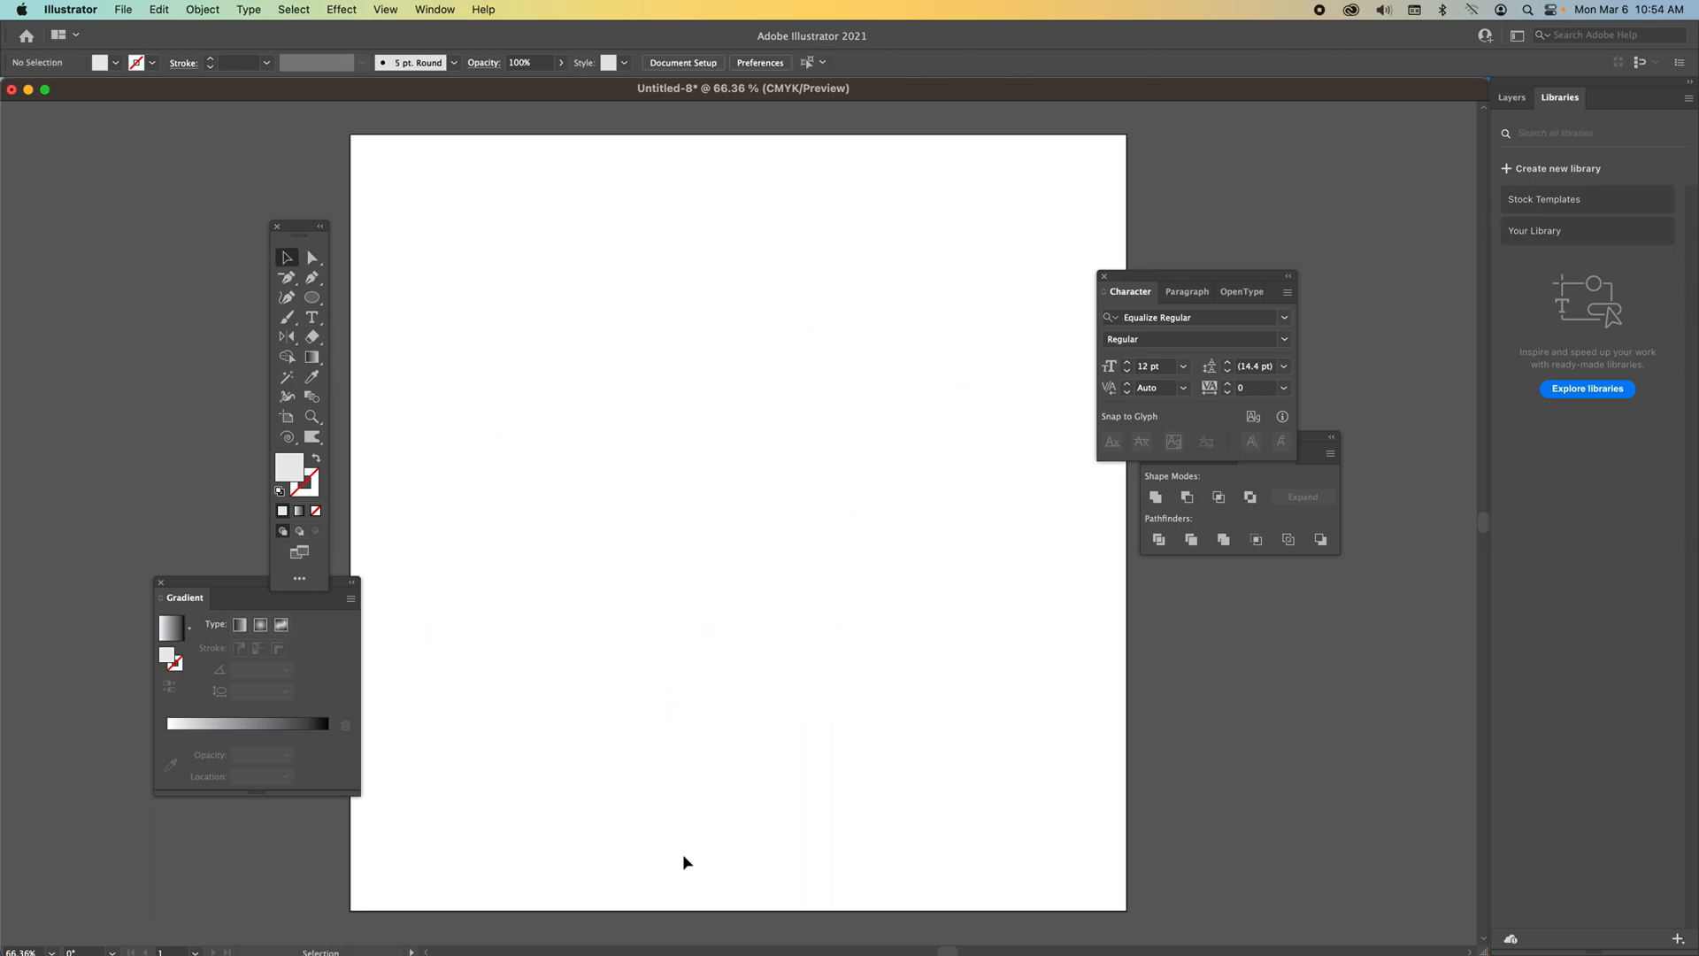
Switch to Safari and copy the Logos-world Denver Broncos logo image from the Google image results for broncos logo.
click(352, 945)
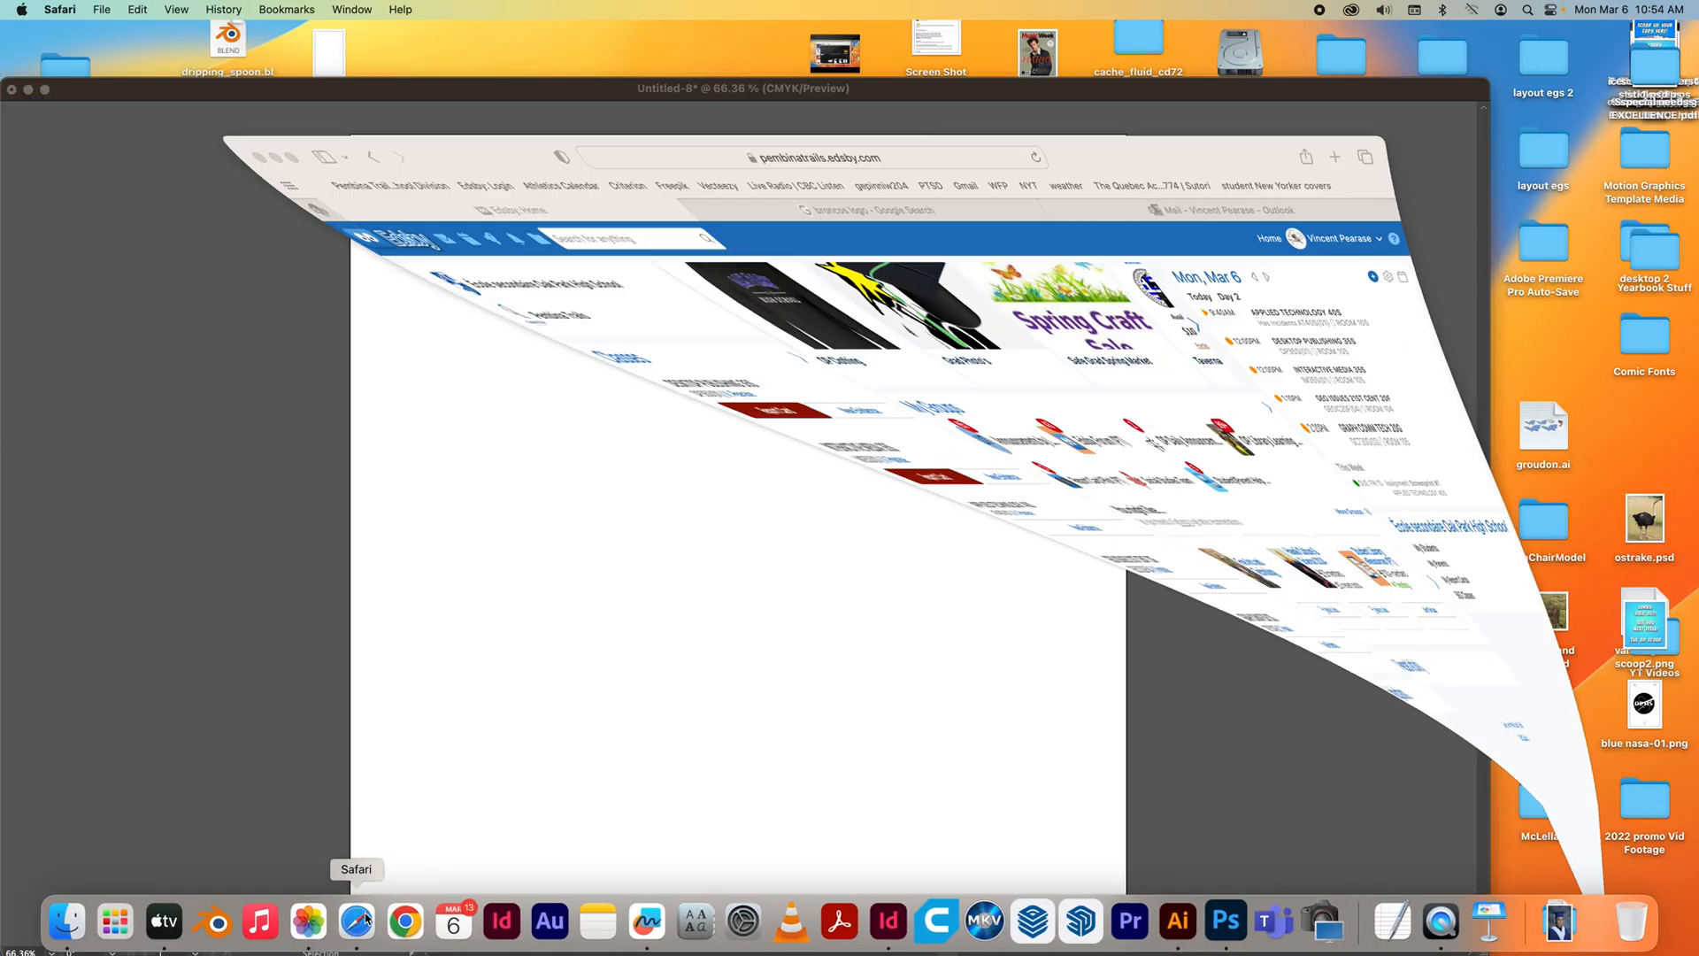
click(796, 117)
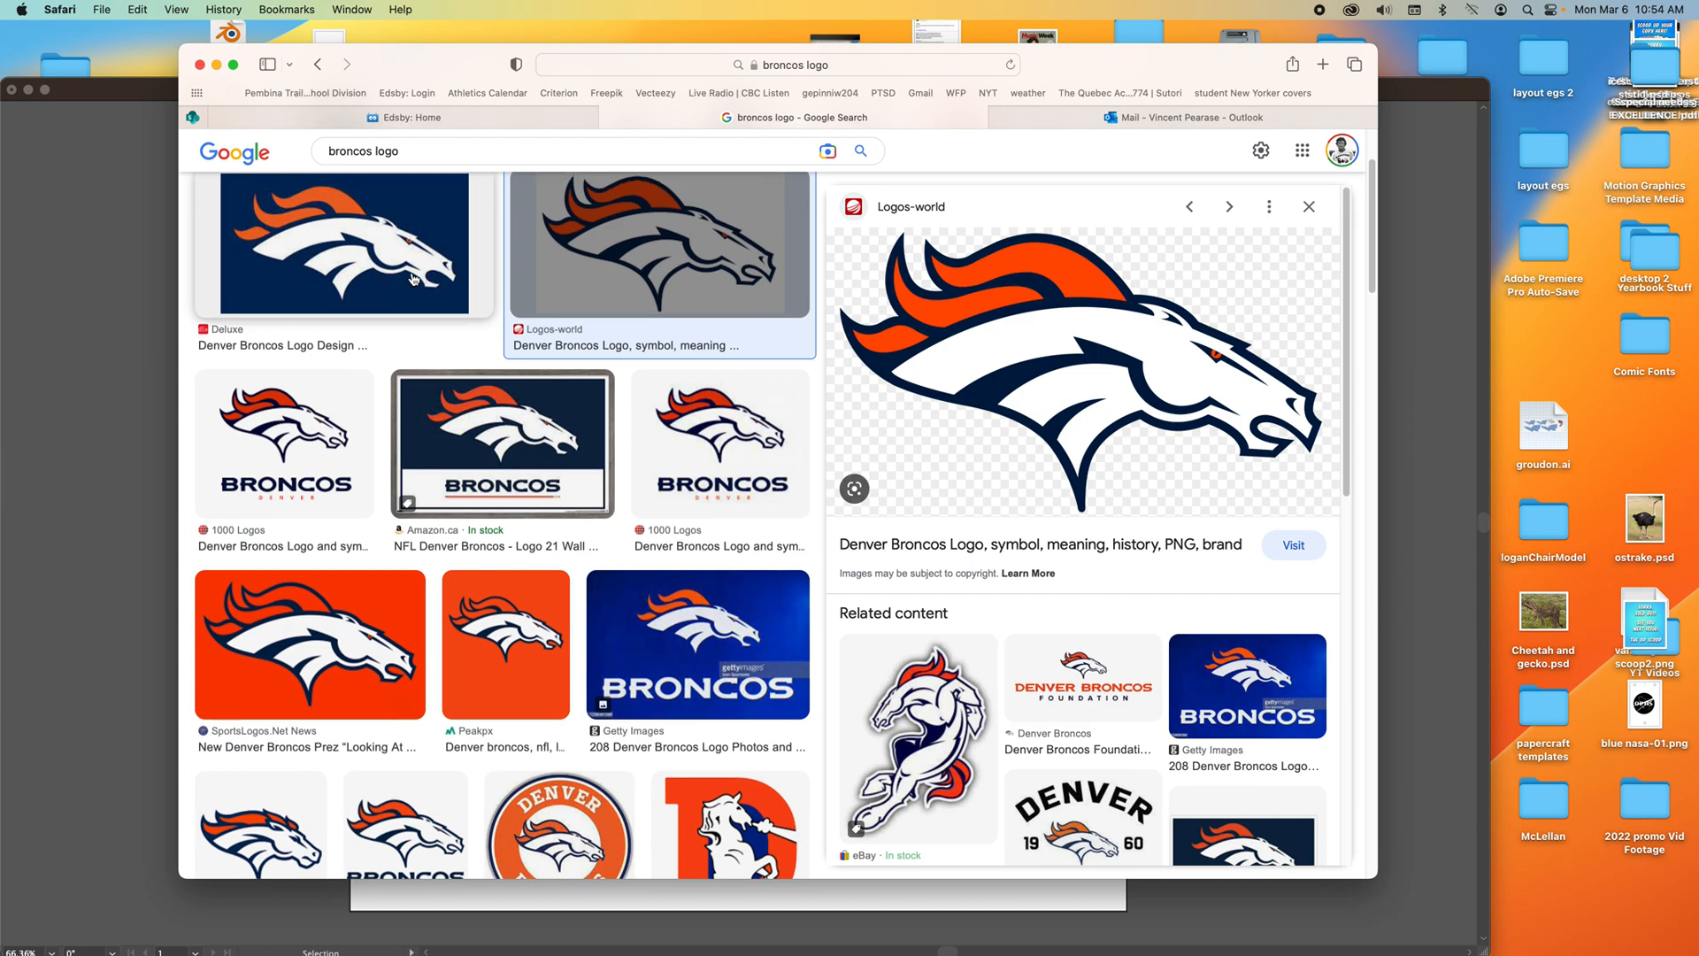
scroll(412, 285, up, 3)
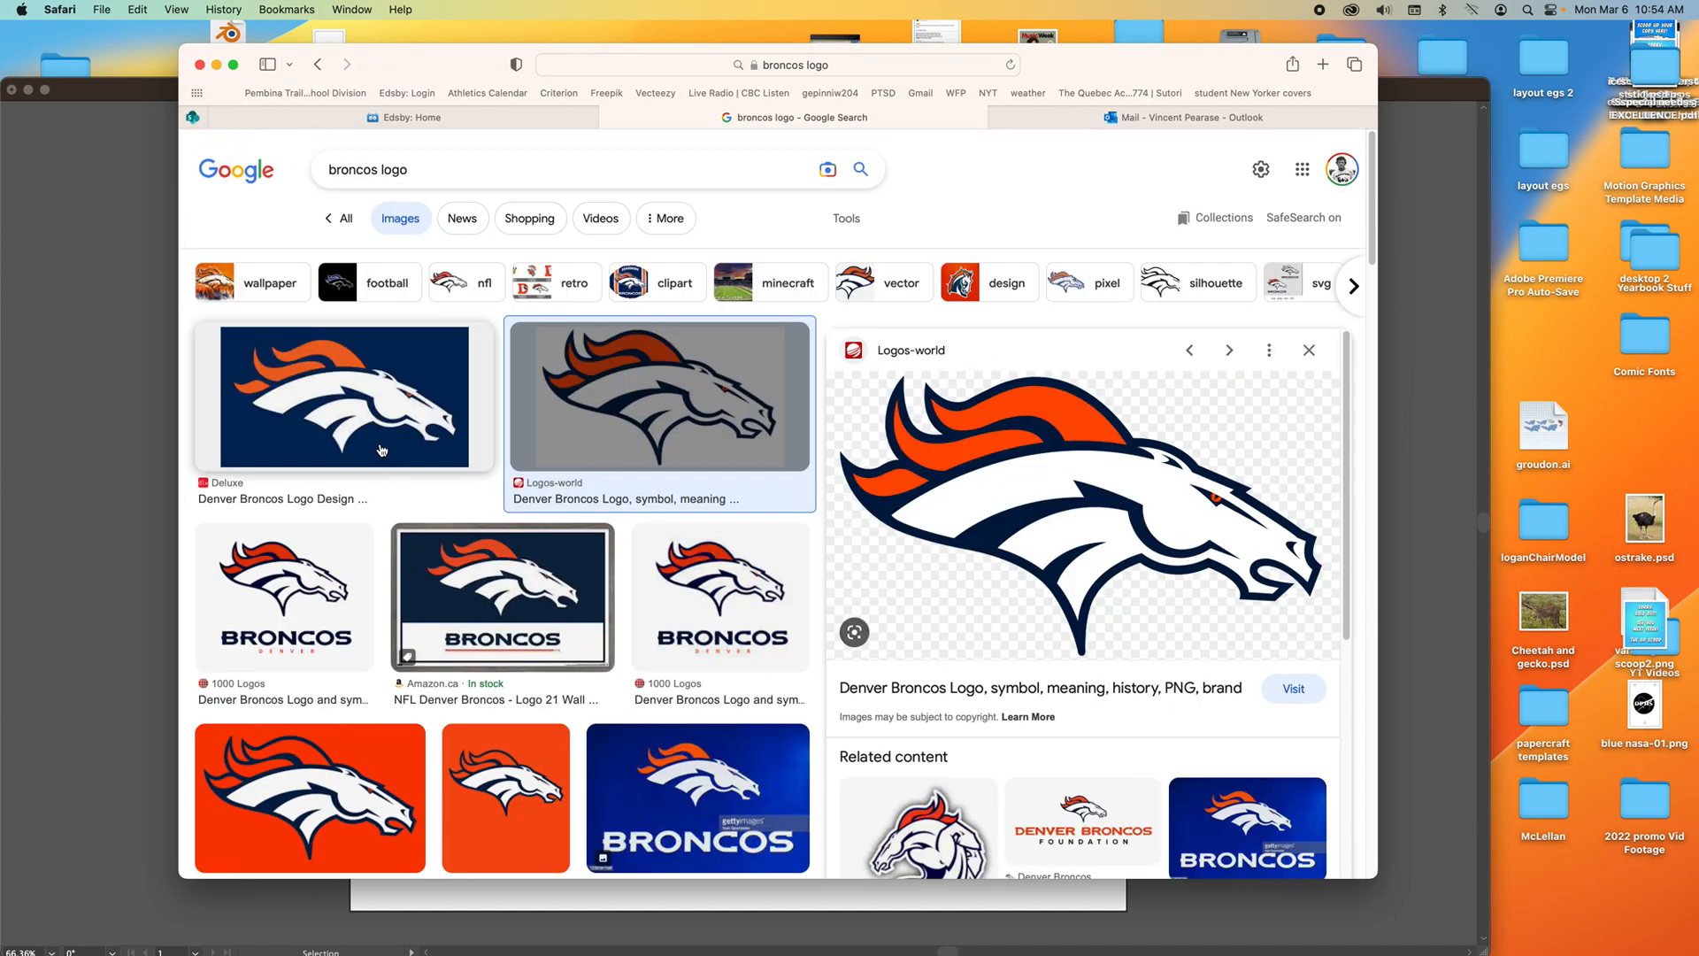
click(382, 451)
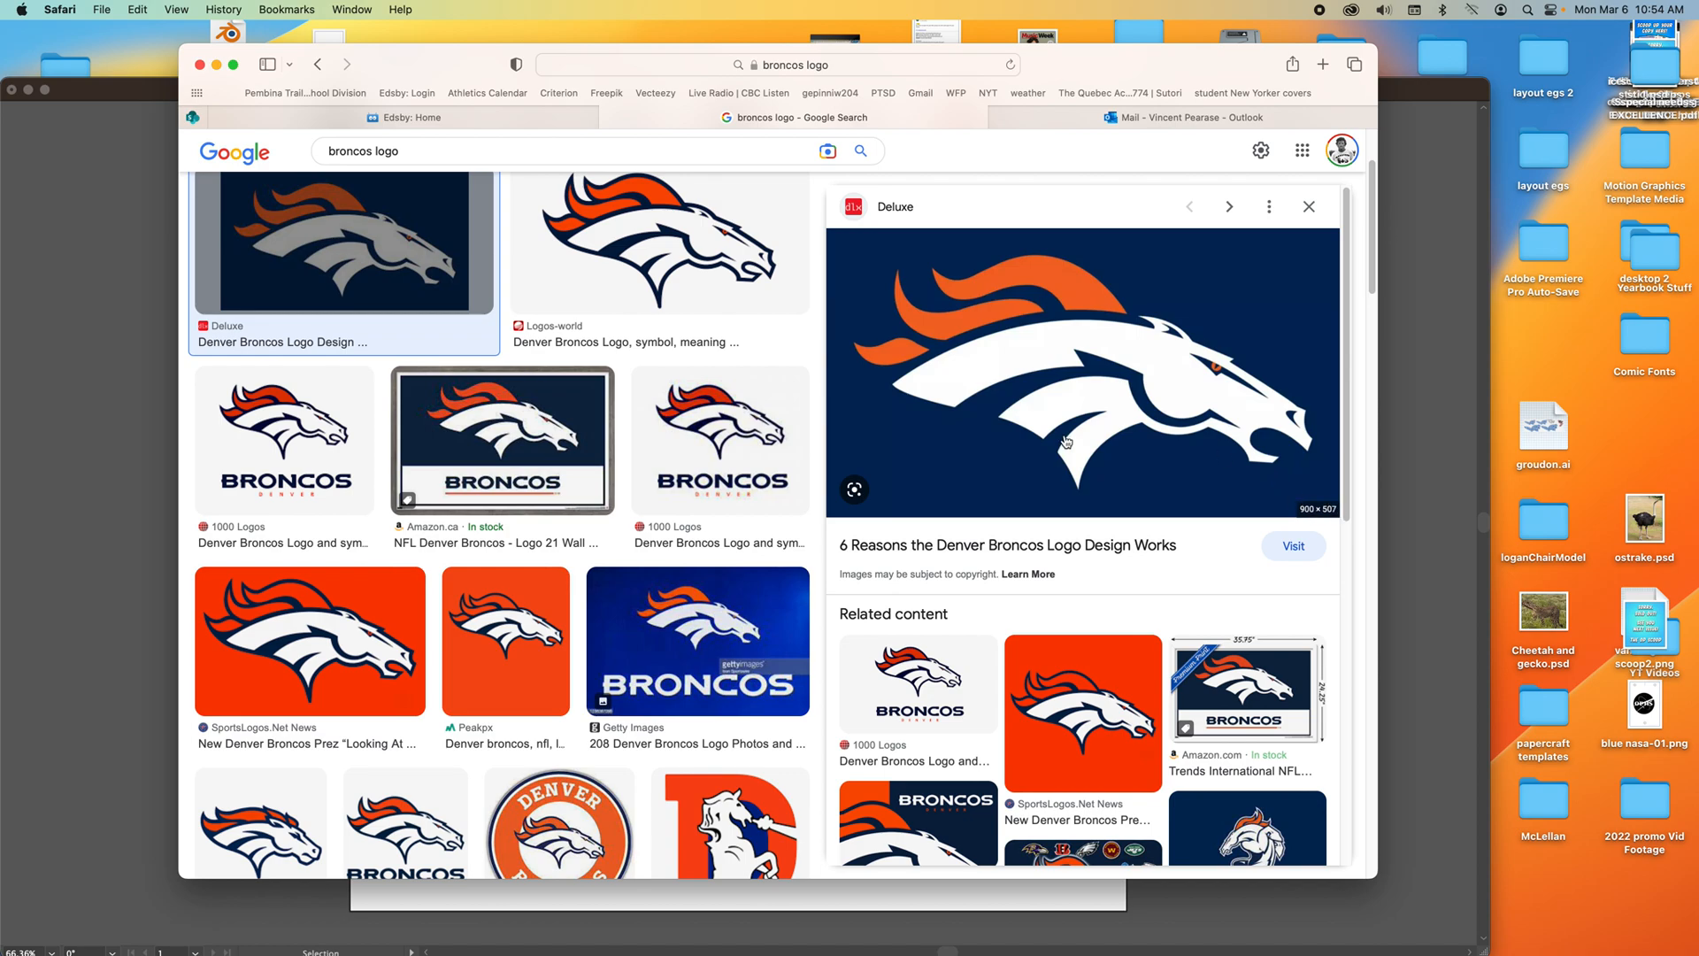
click(725, 297)
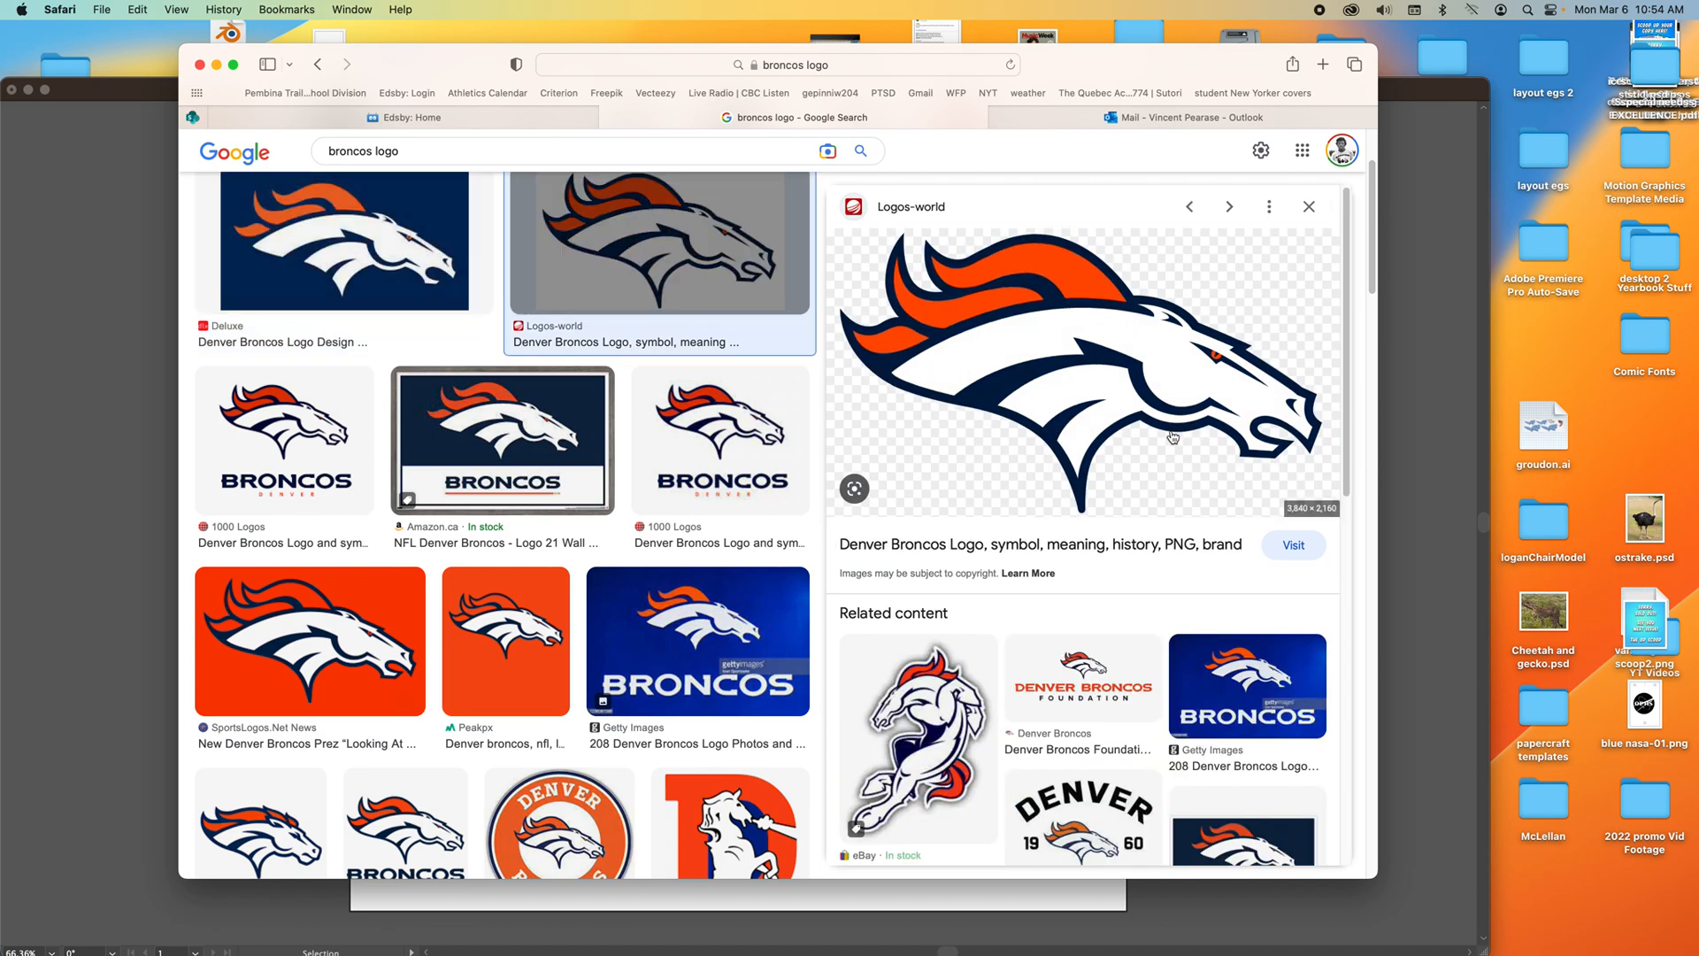
right_click(1022, 458)
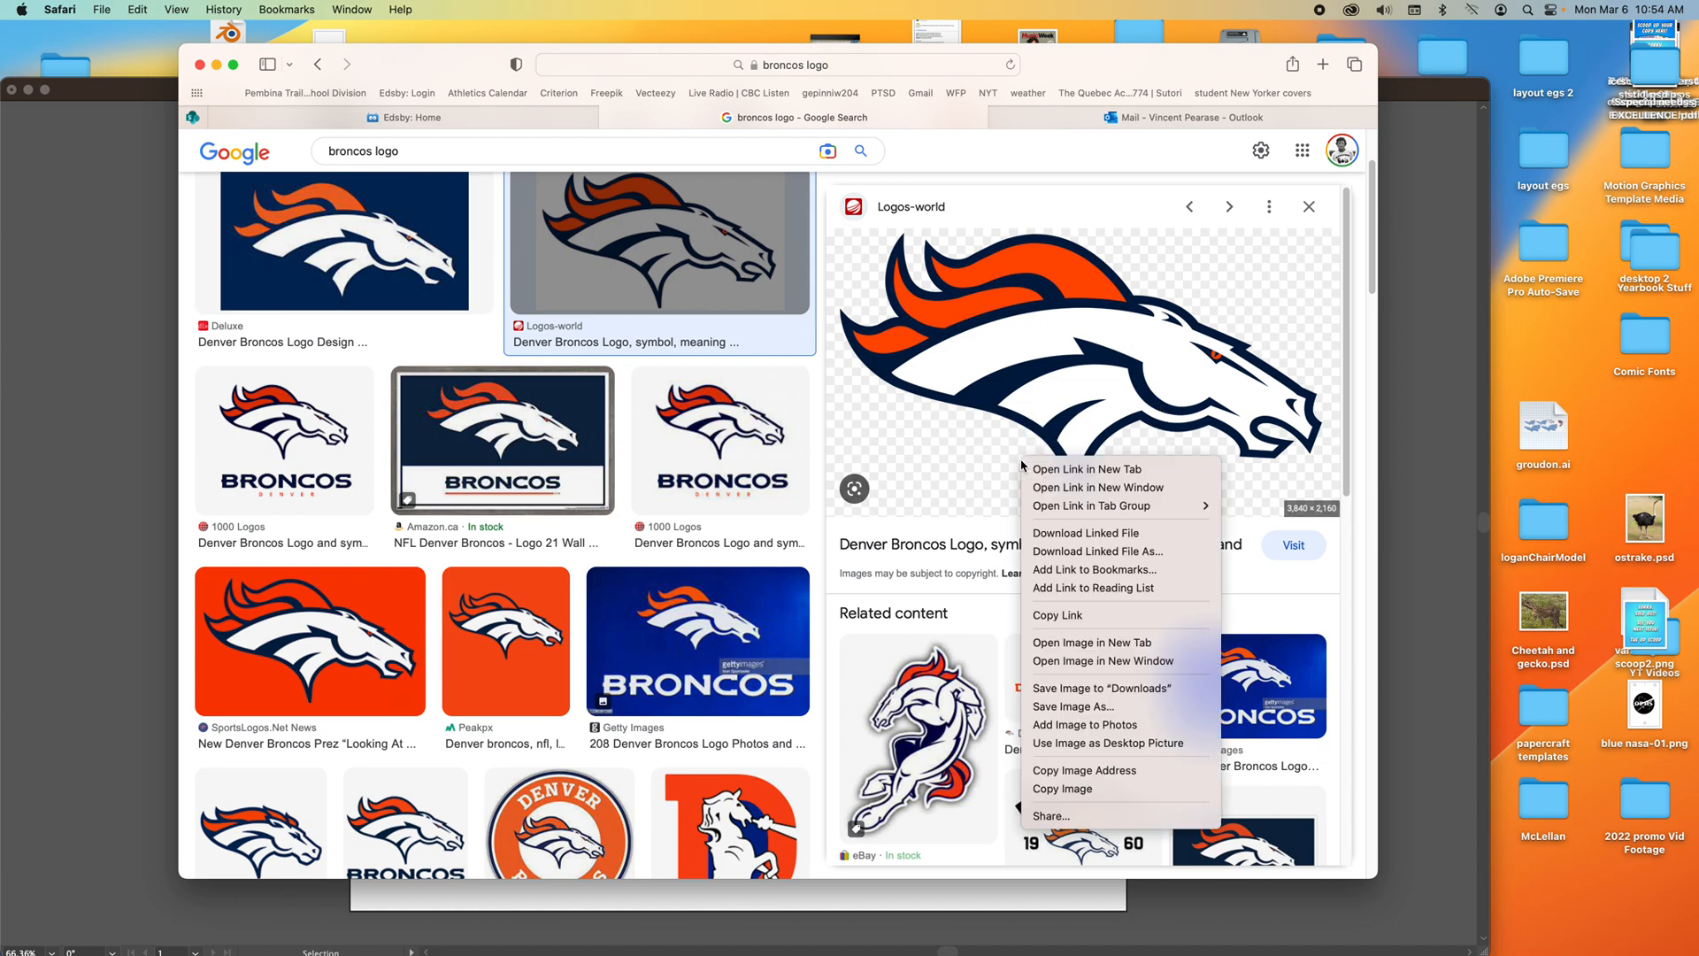
click(1067, 788)
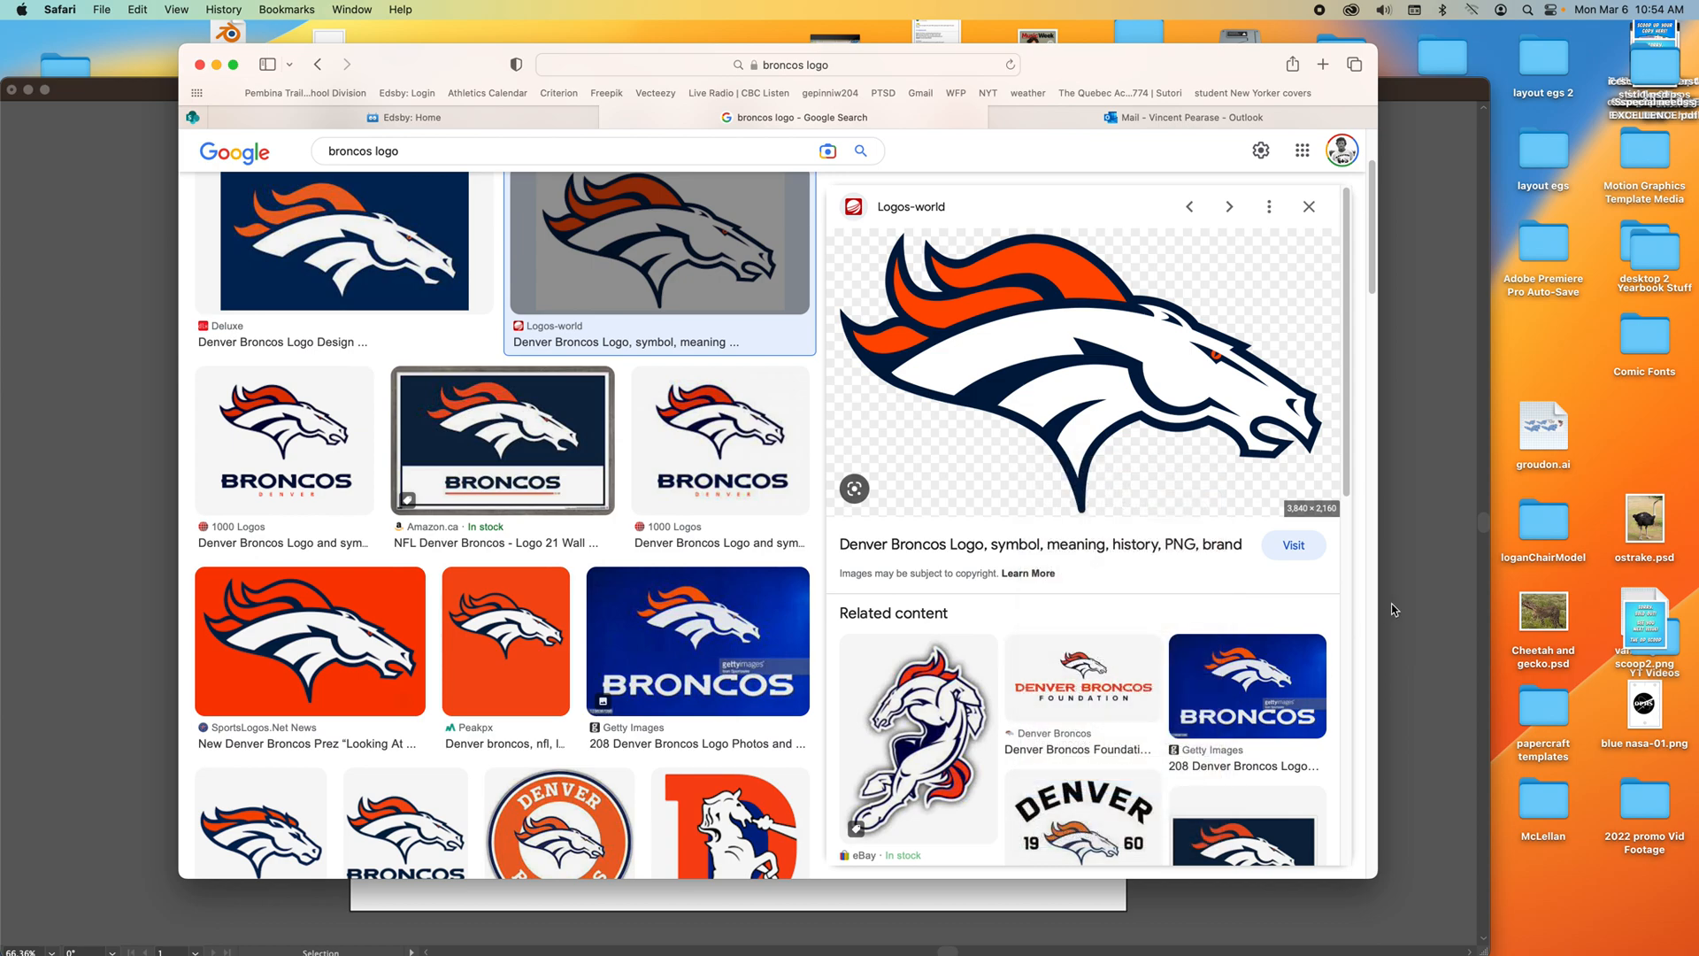
Return to Illustrator, paste the Broncos logo image and move it below the artboard.
click(1400, 602)
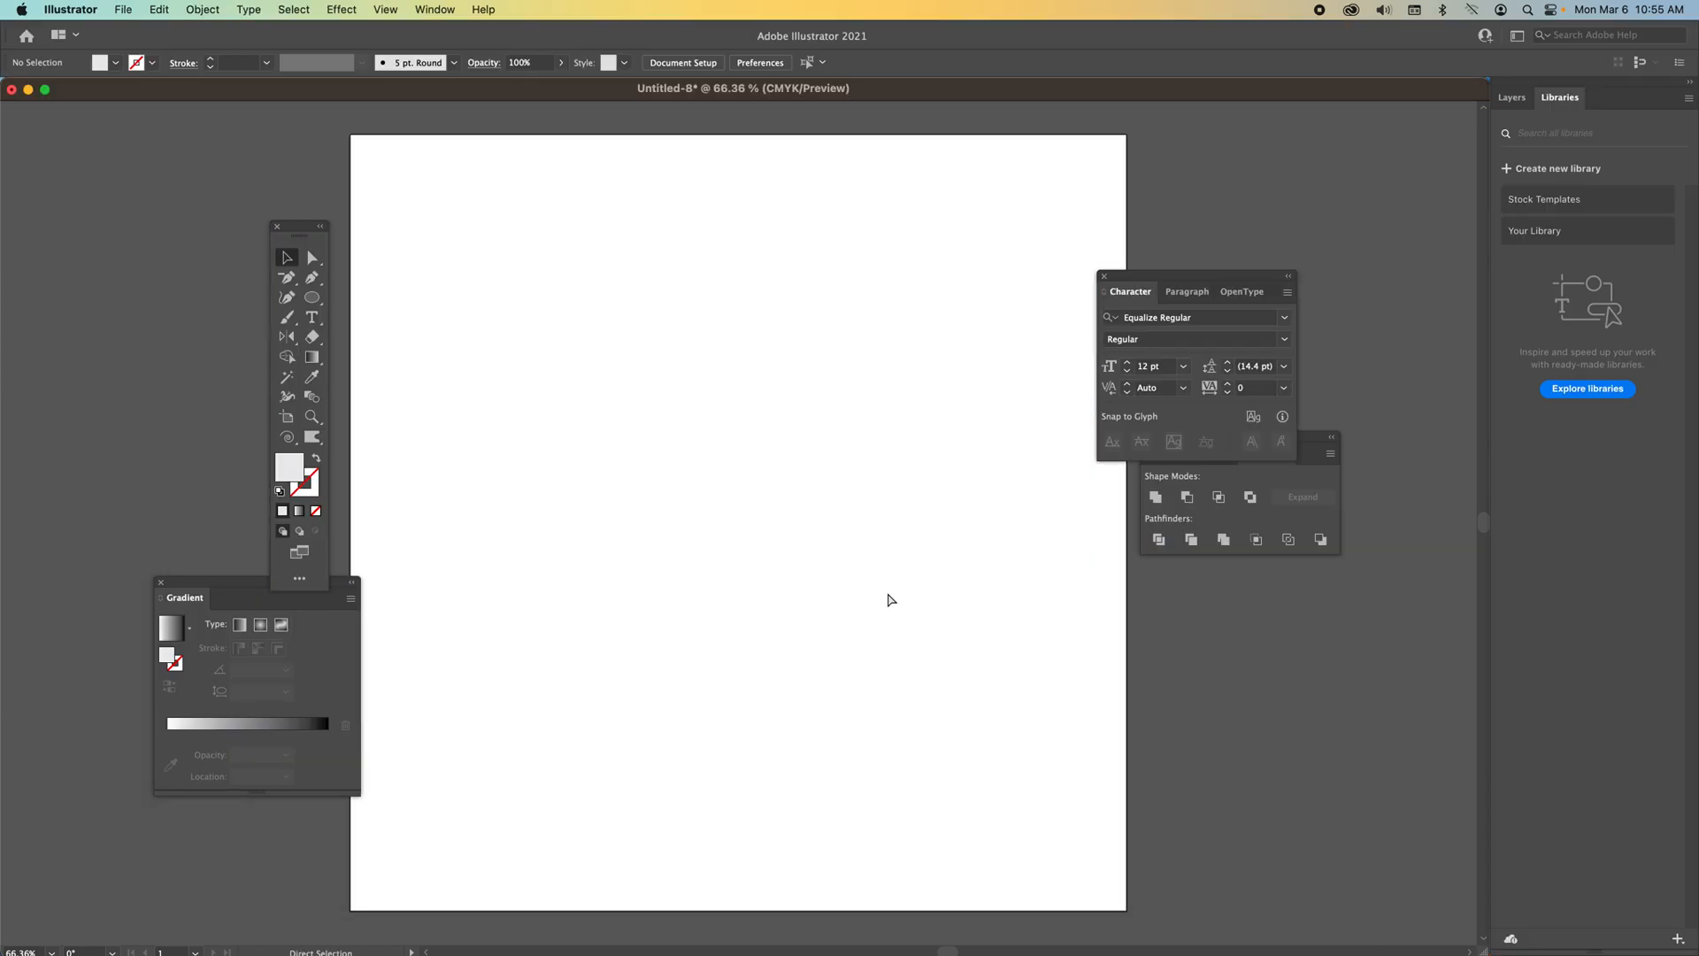
key(super+v)
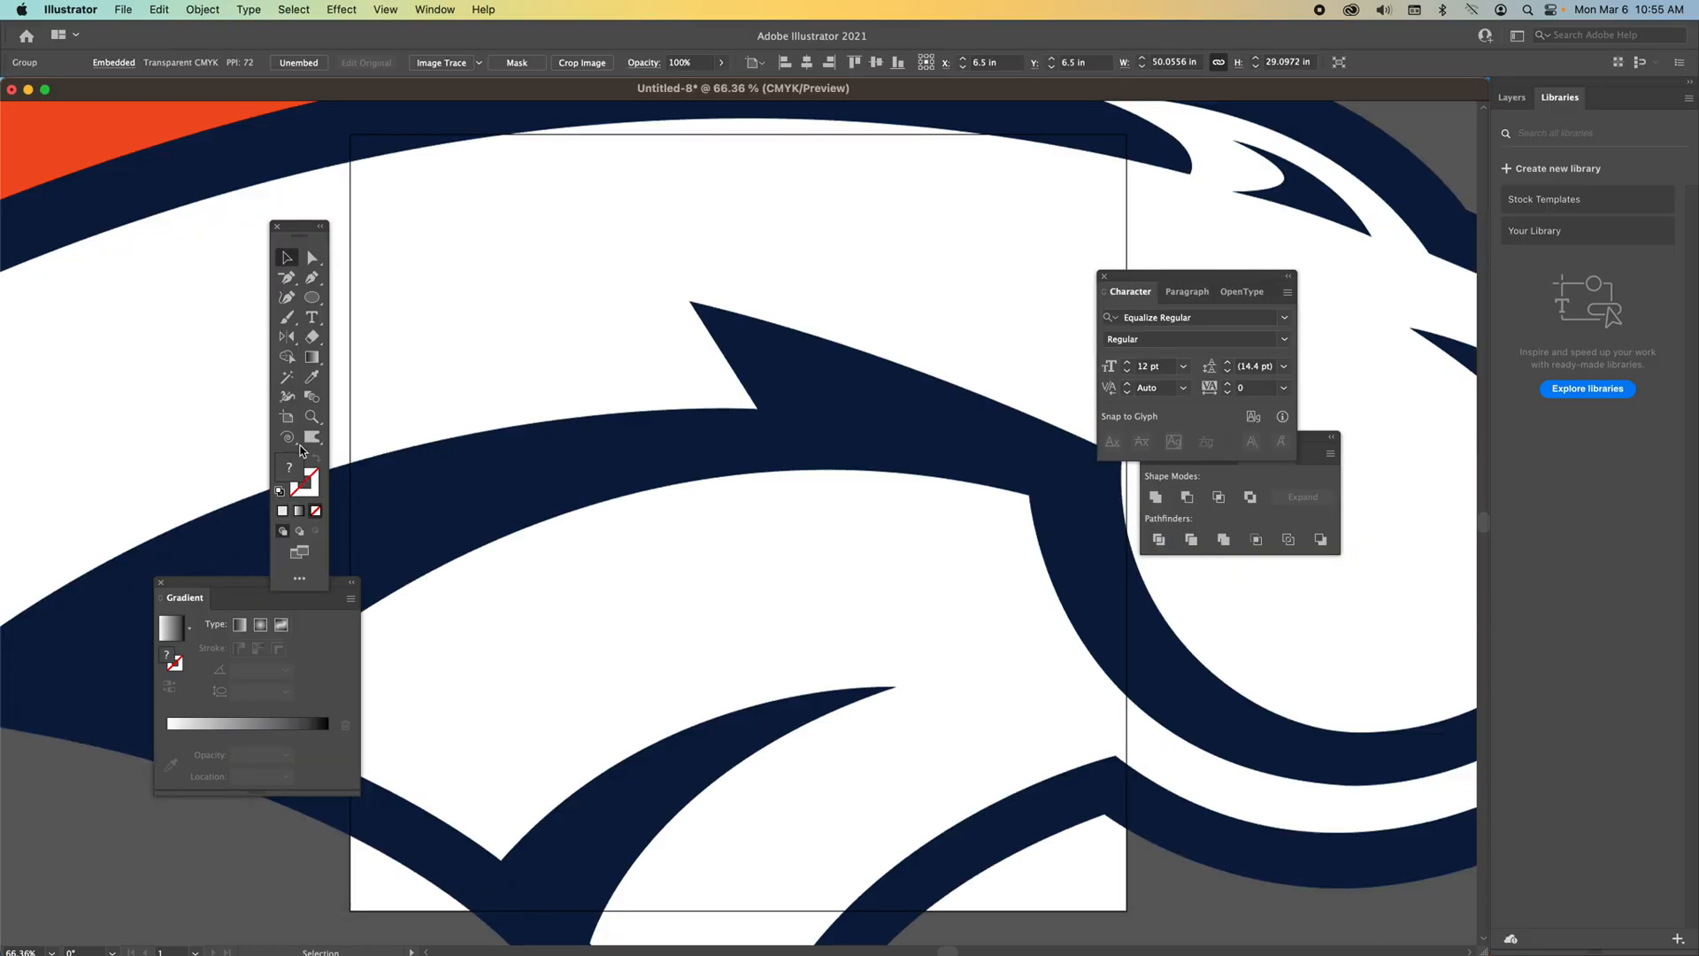
click(312, 417)
alt+click(743, 647)
alt+click(743, 647)
alt+click(744, 647)
alt+click(743, 647)
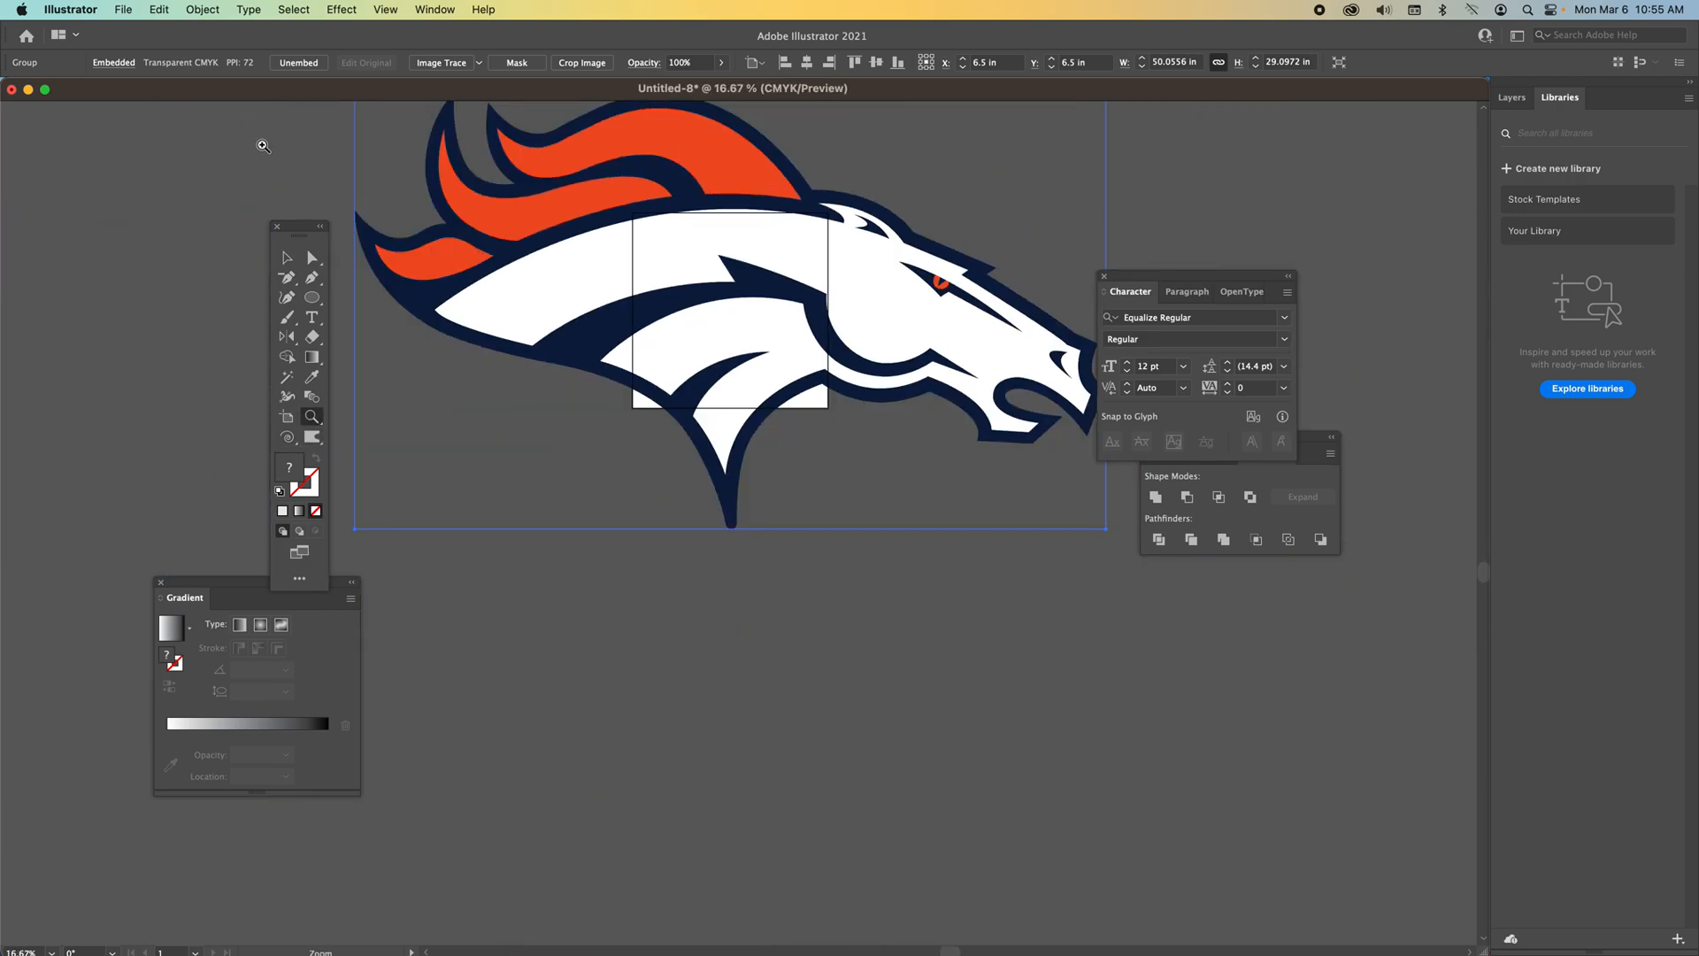
click(288, 256)
drag(628, 225, 622, 538)
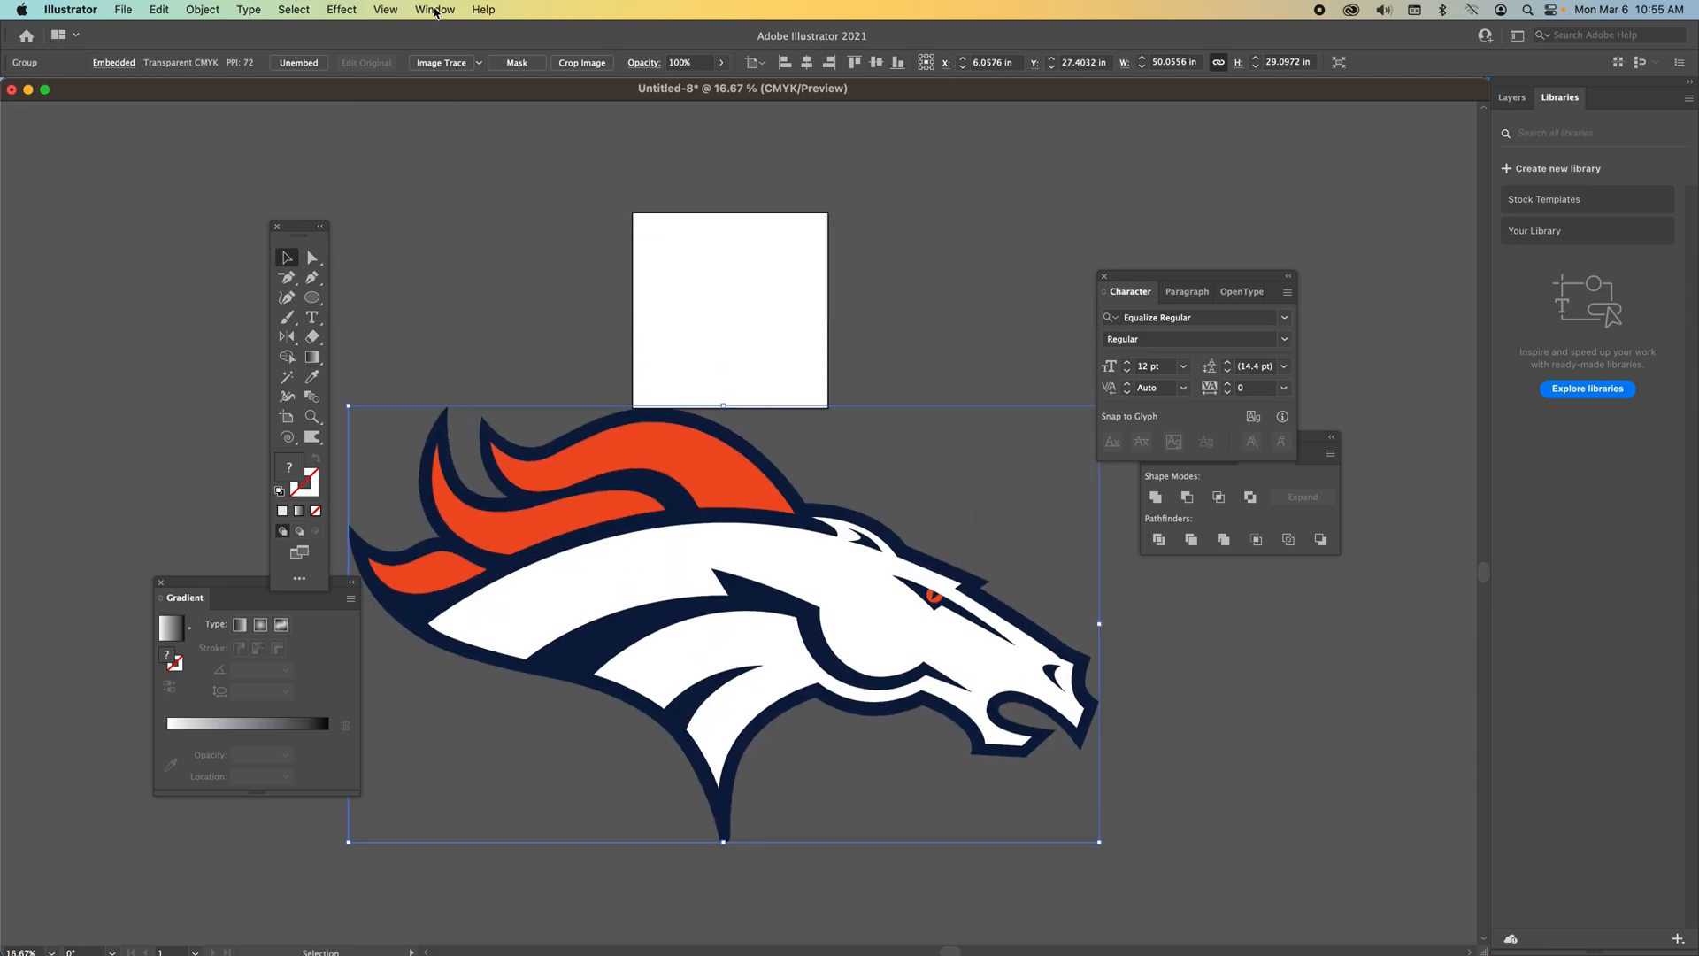
Open the Image Trace panel and dock it among the other panels.
click(435, 11)
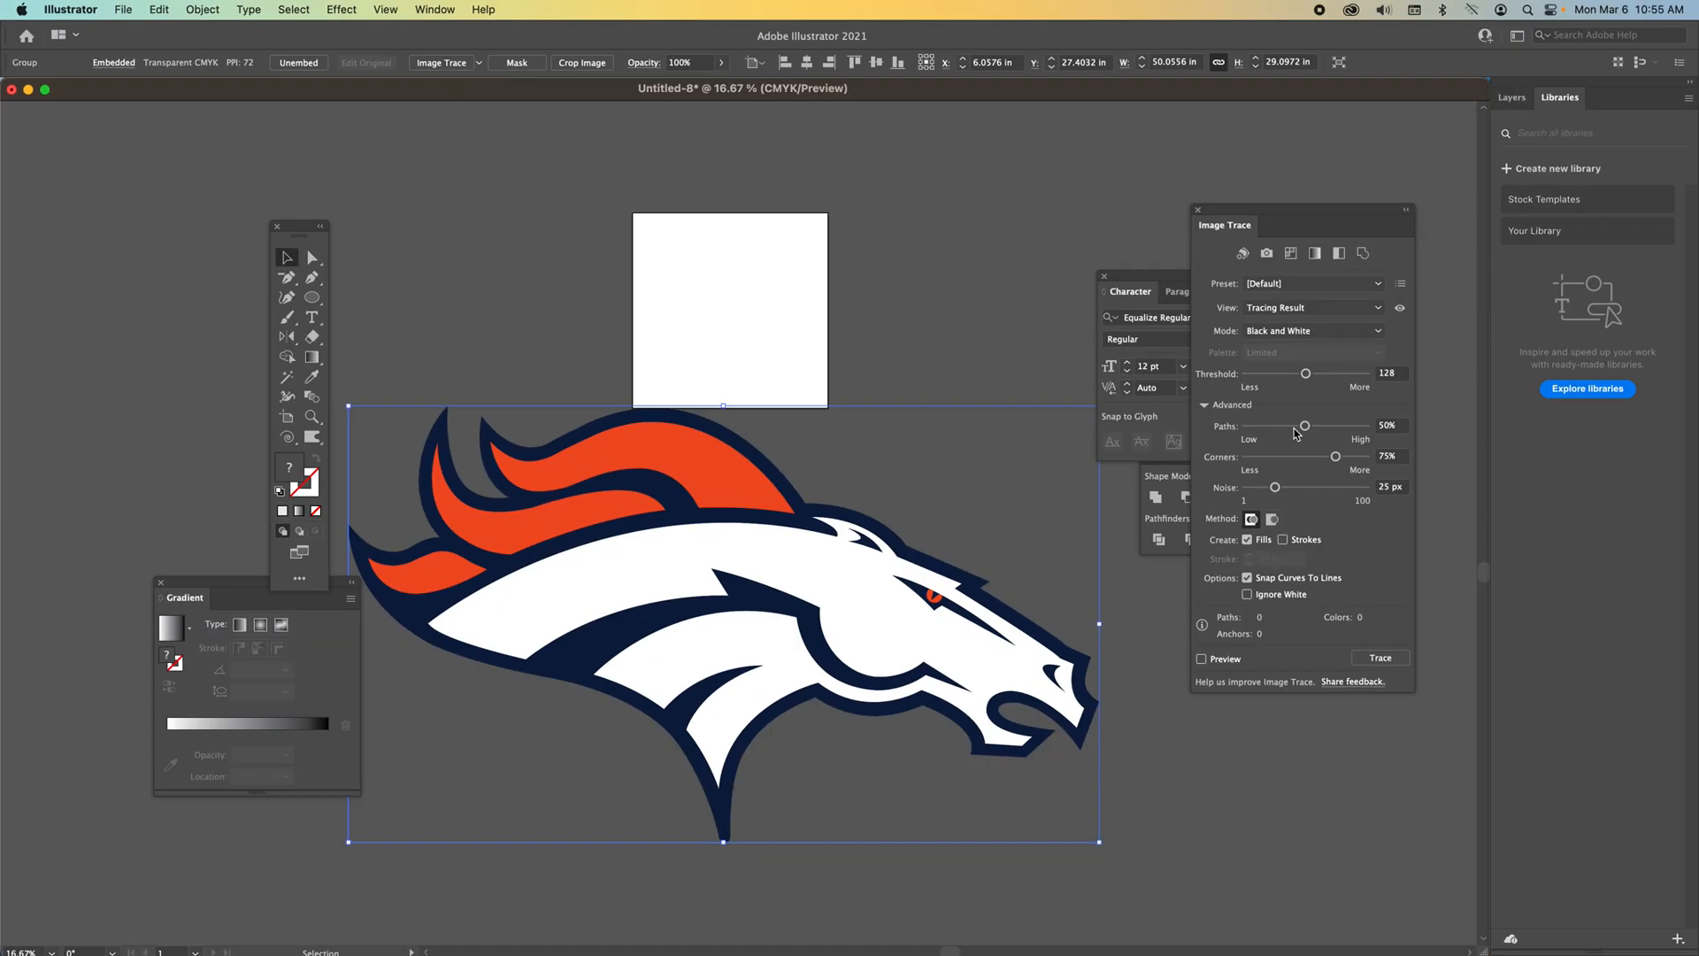
click(1204, 404)
mouse_move(1297, 219)
mouse_down()
mouse_move(1204, 523)
mouse_move(1206, 577)
mouse_up()
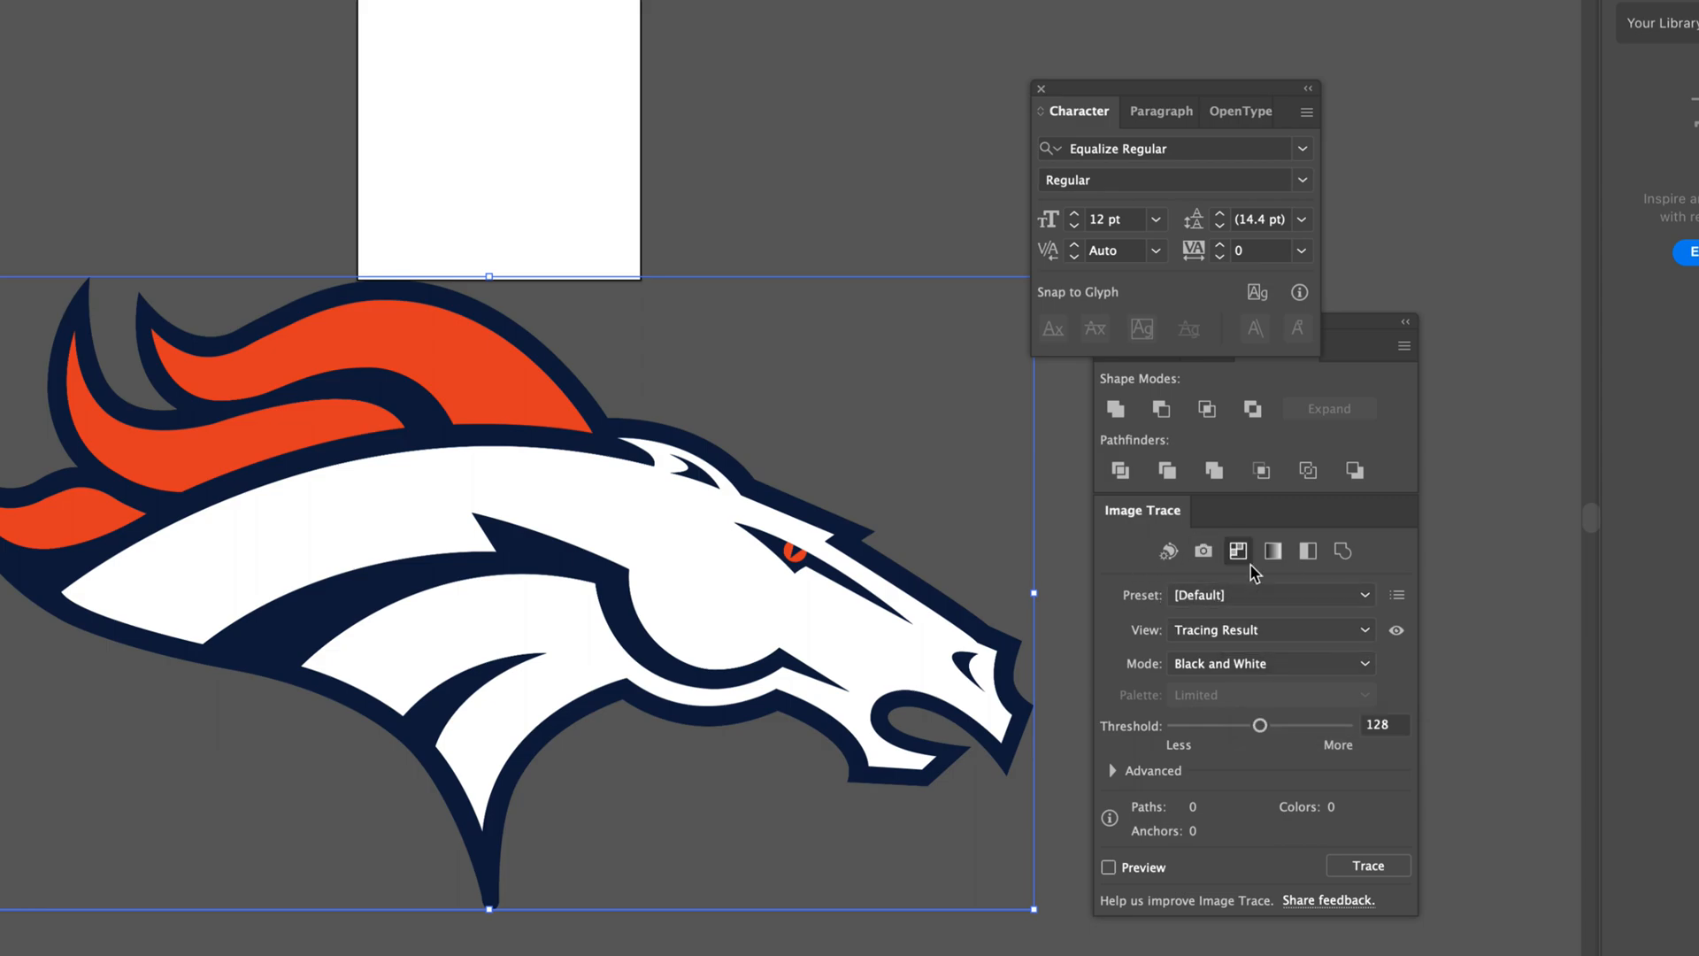
click(1405, 323)
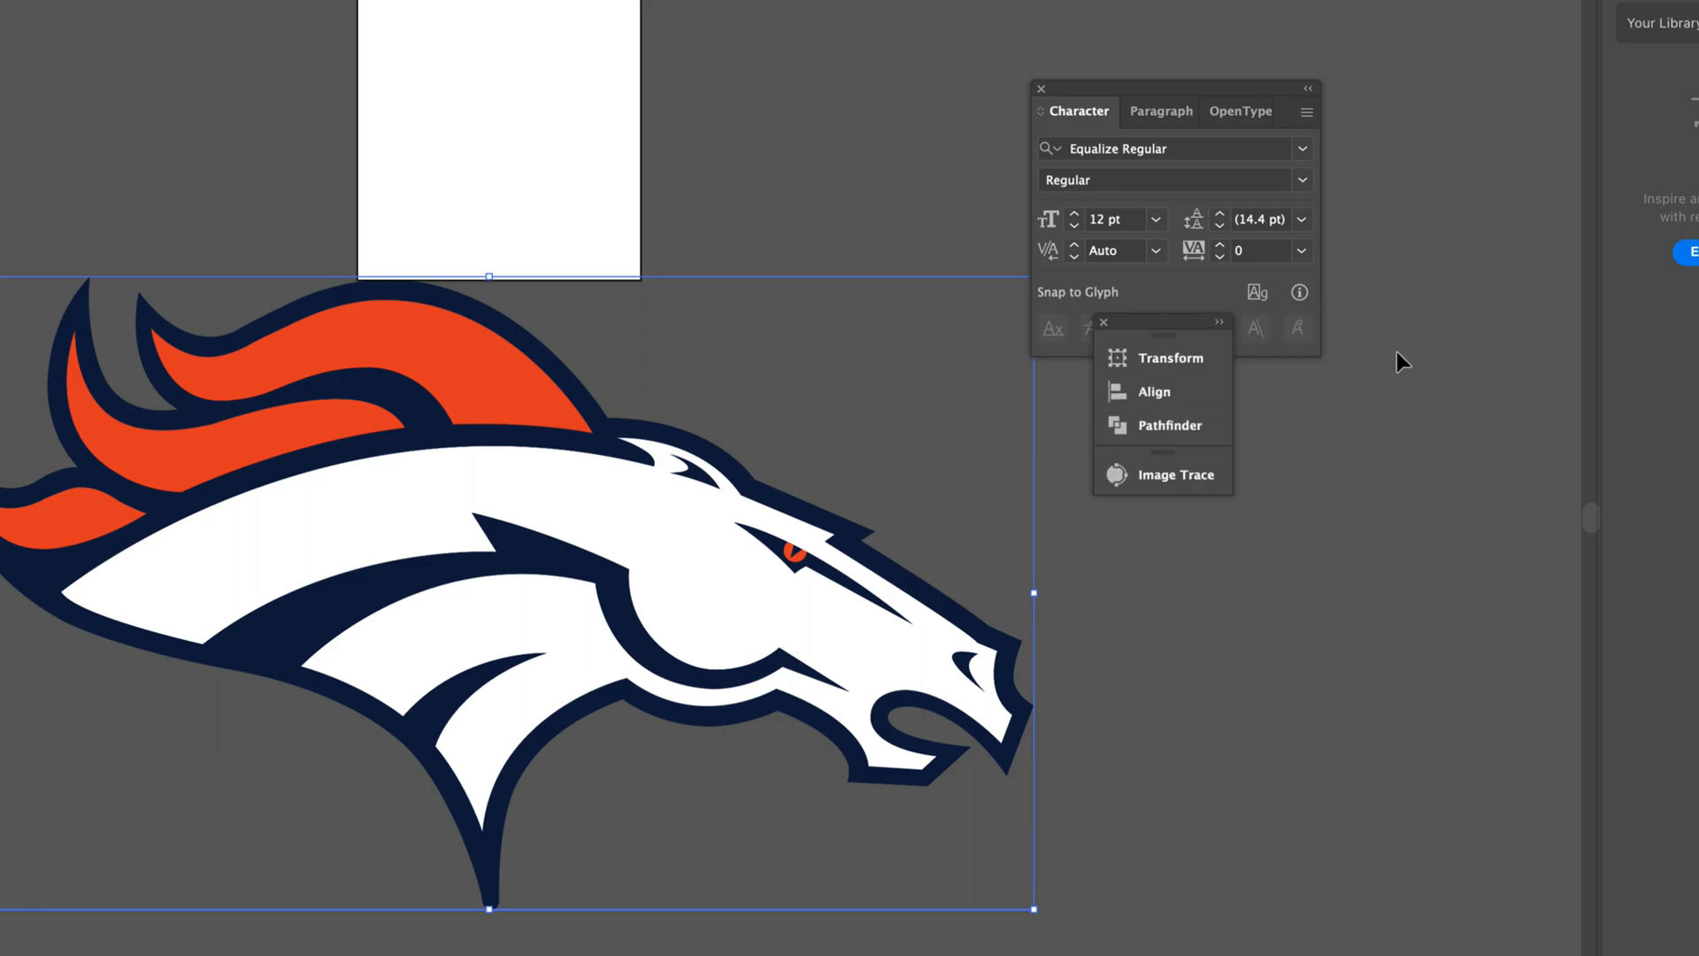
click(1158, 487)
Trace the logo image using the 3 Colors preset.
click(937, 547)
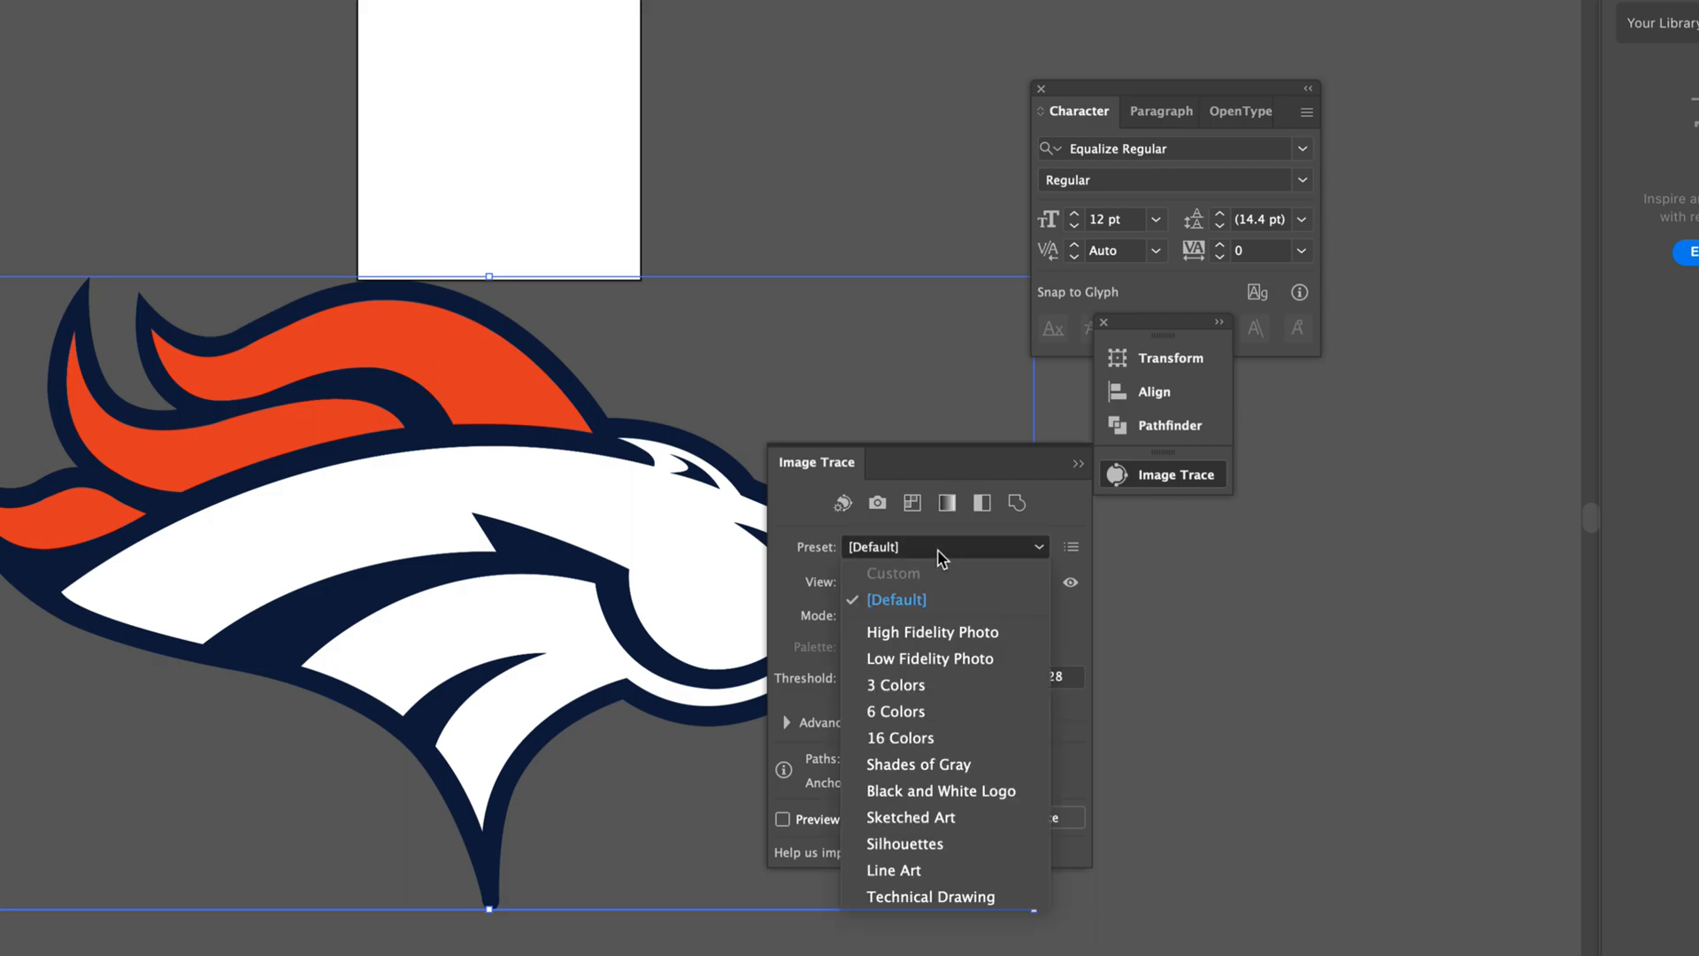
click(917, 687)
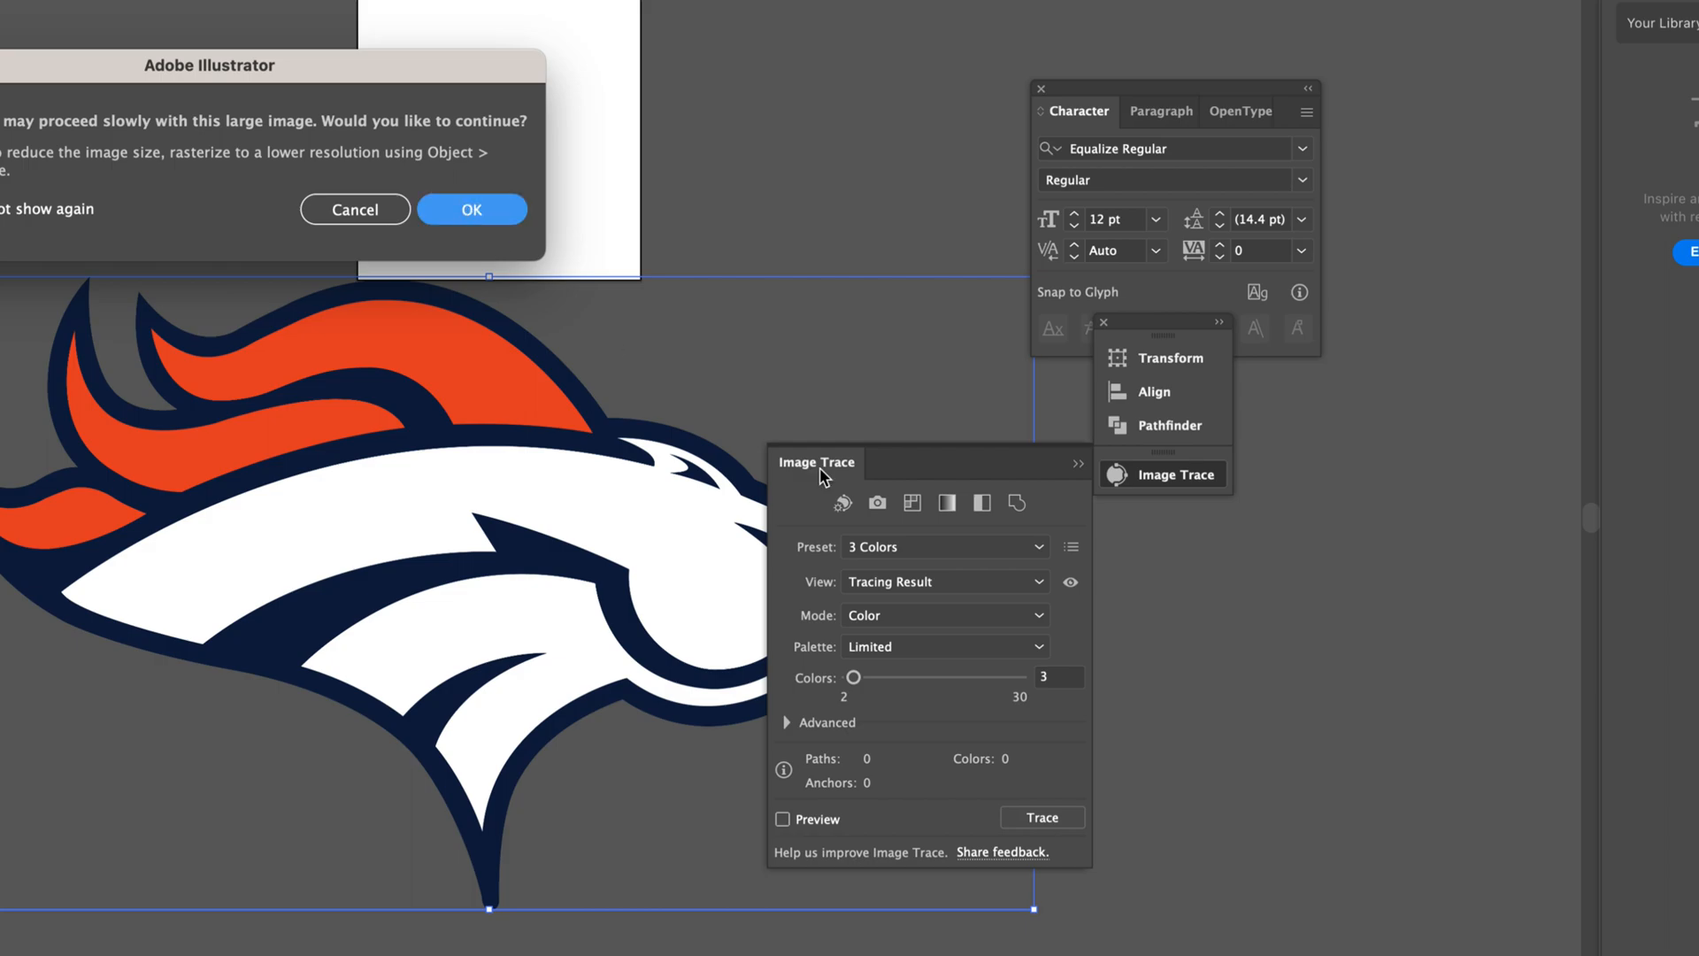
key(Return)
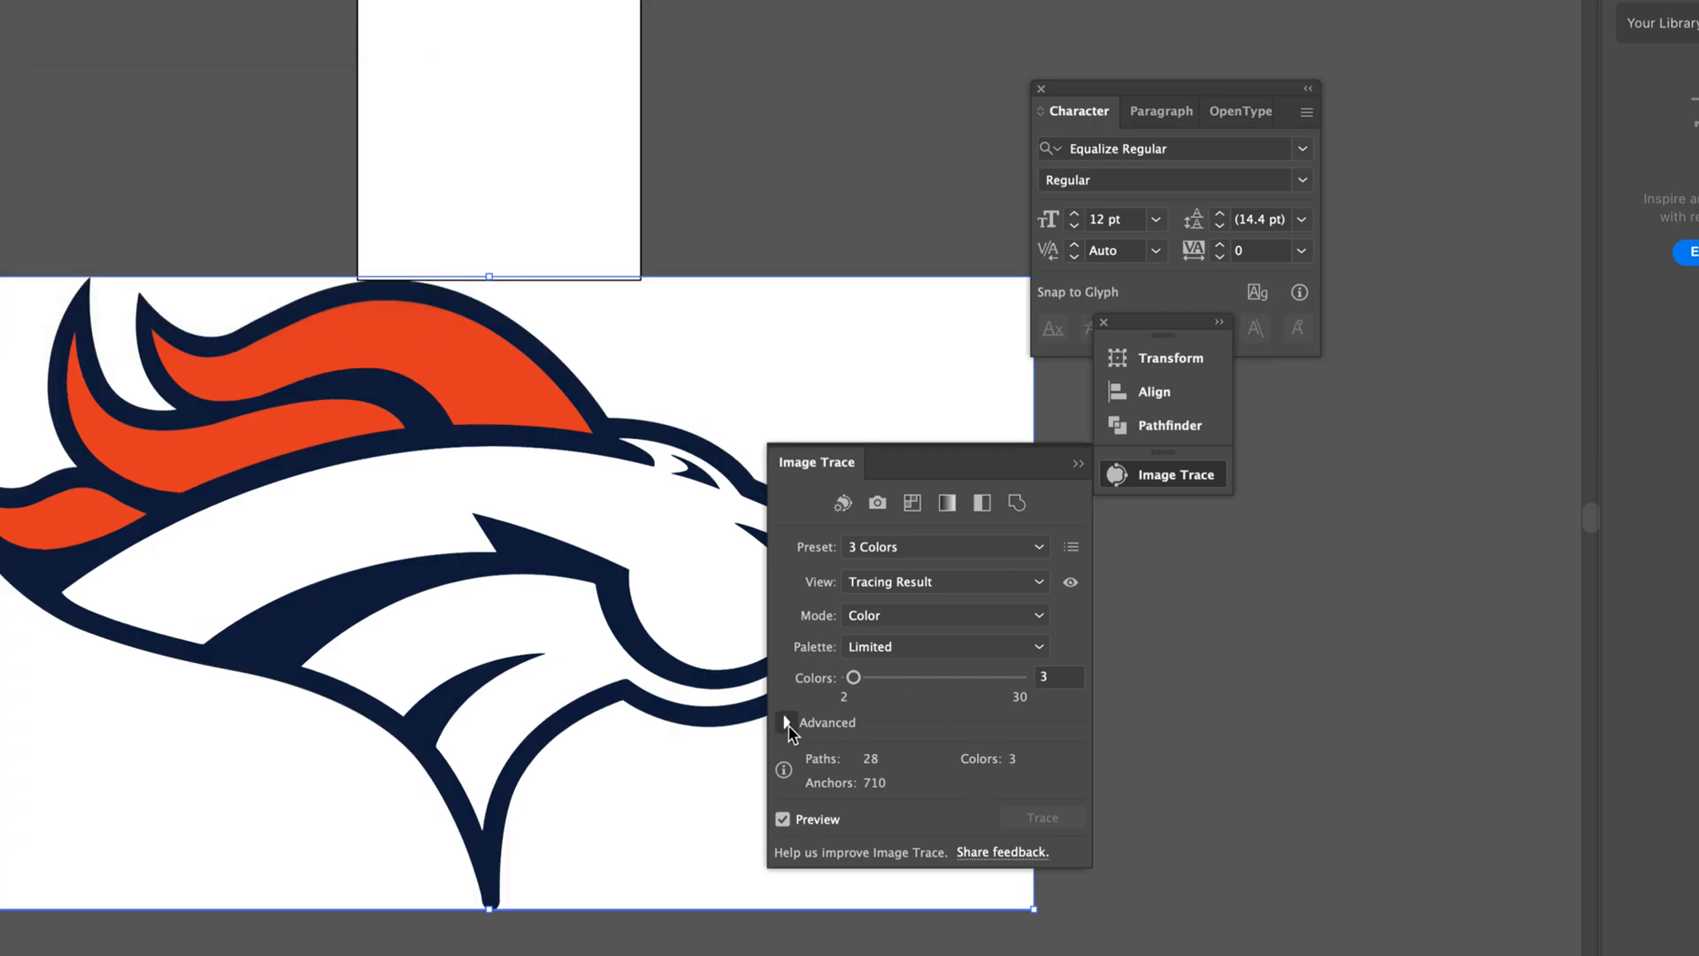
Adjust the trace's advanced options to Paths 65% and Noise 8 px.
click(787, 722)
drag(911, 383, 908, 282)
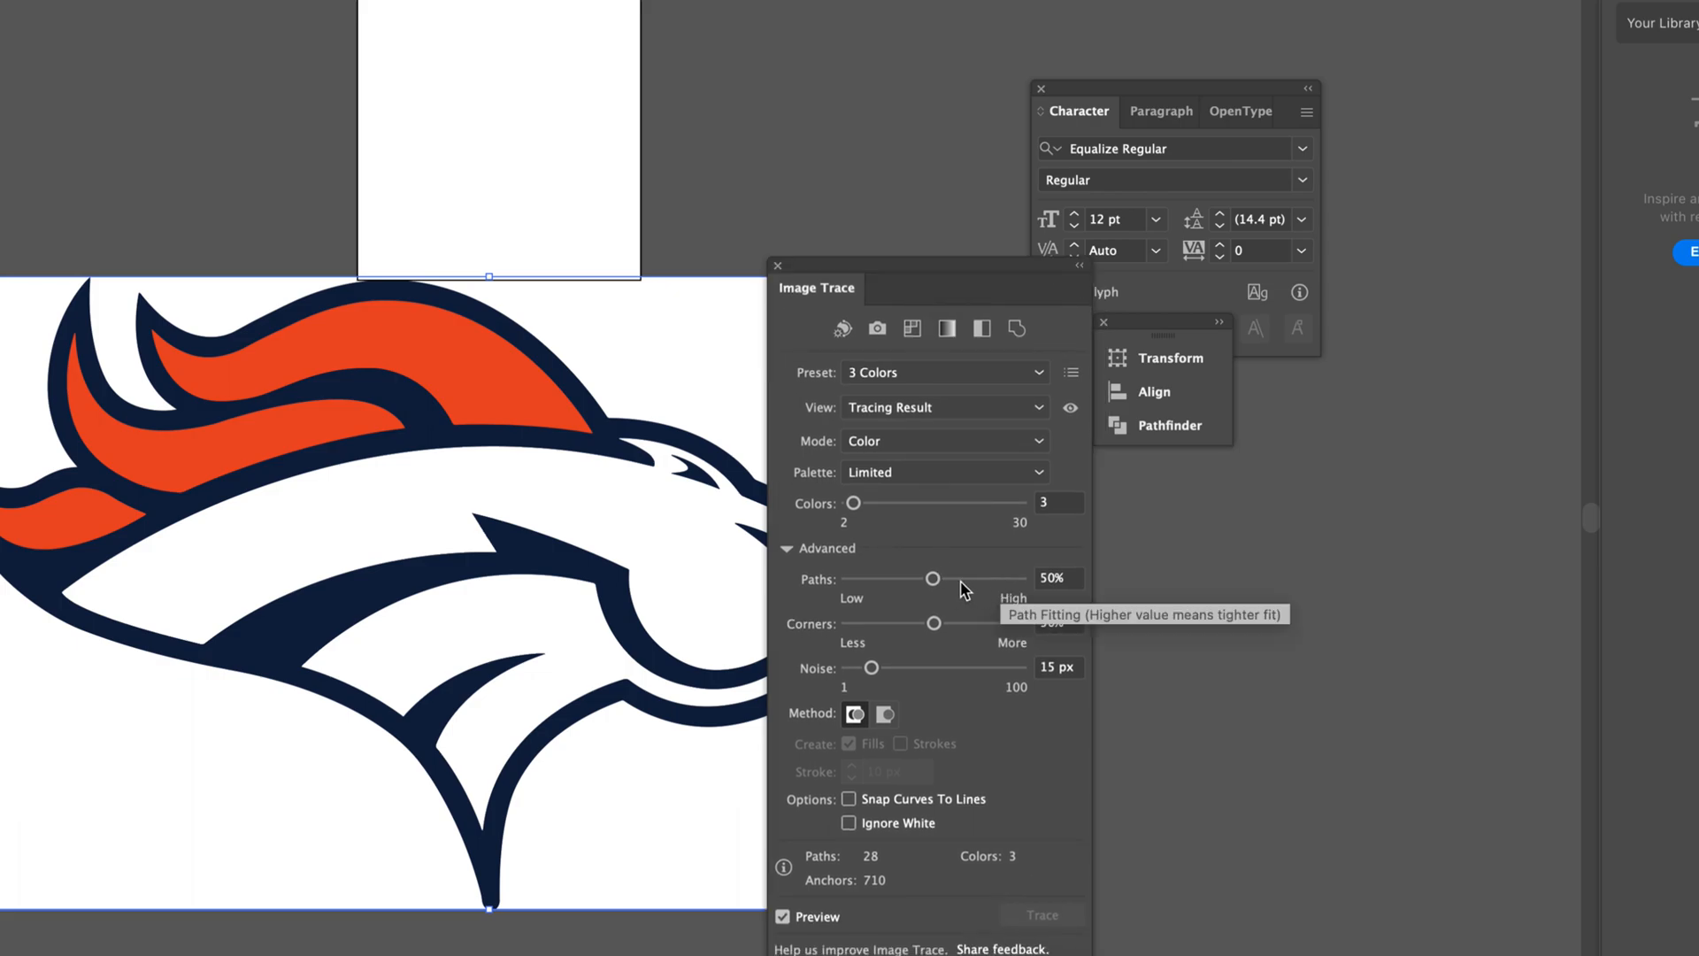
click(959, 580)
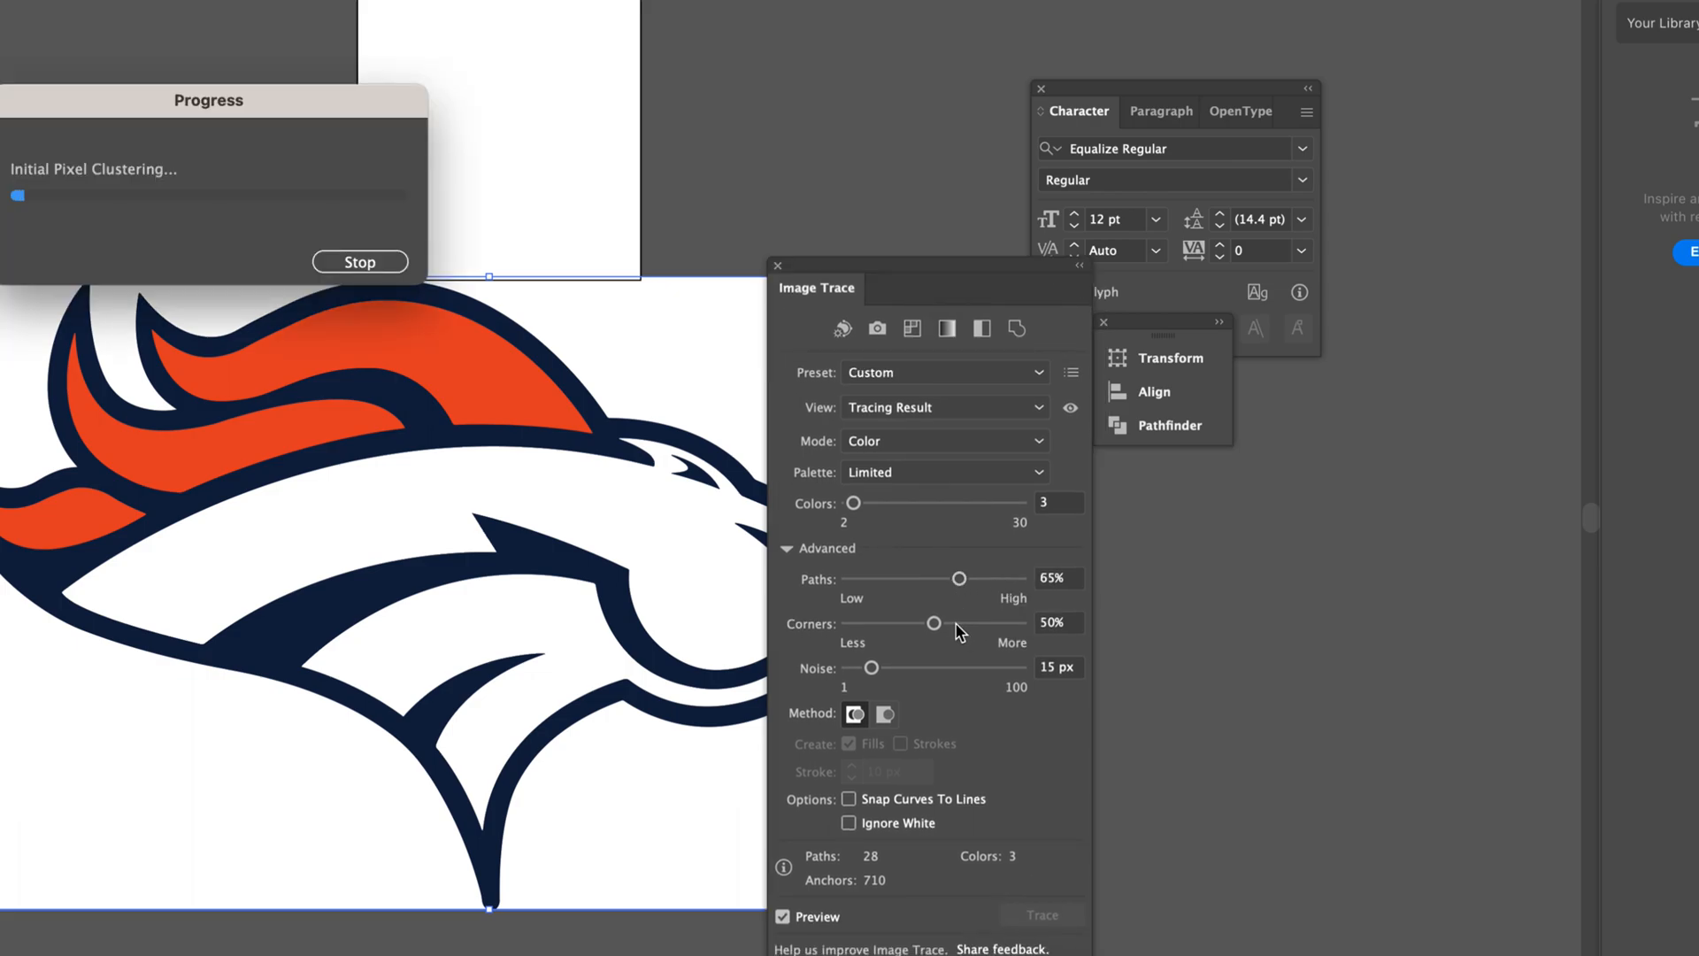
click(357, 262)
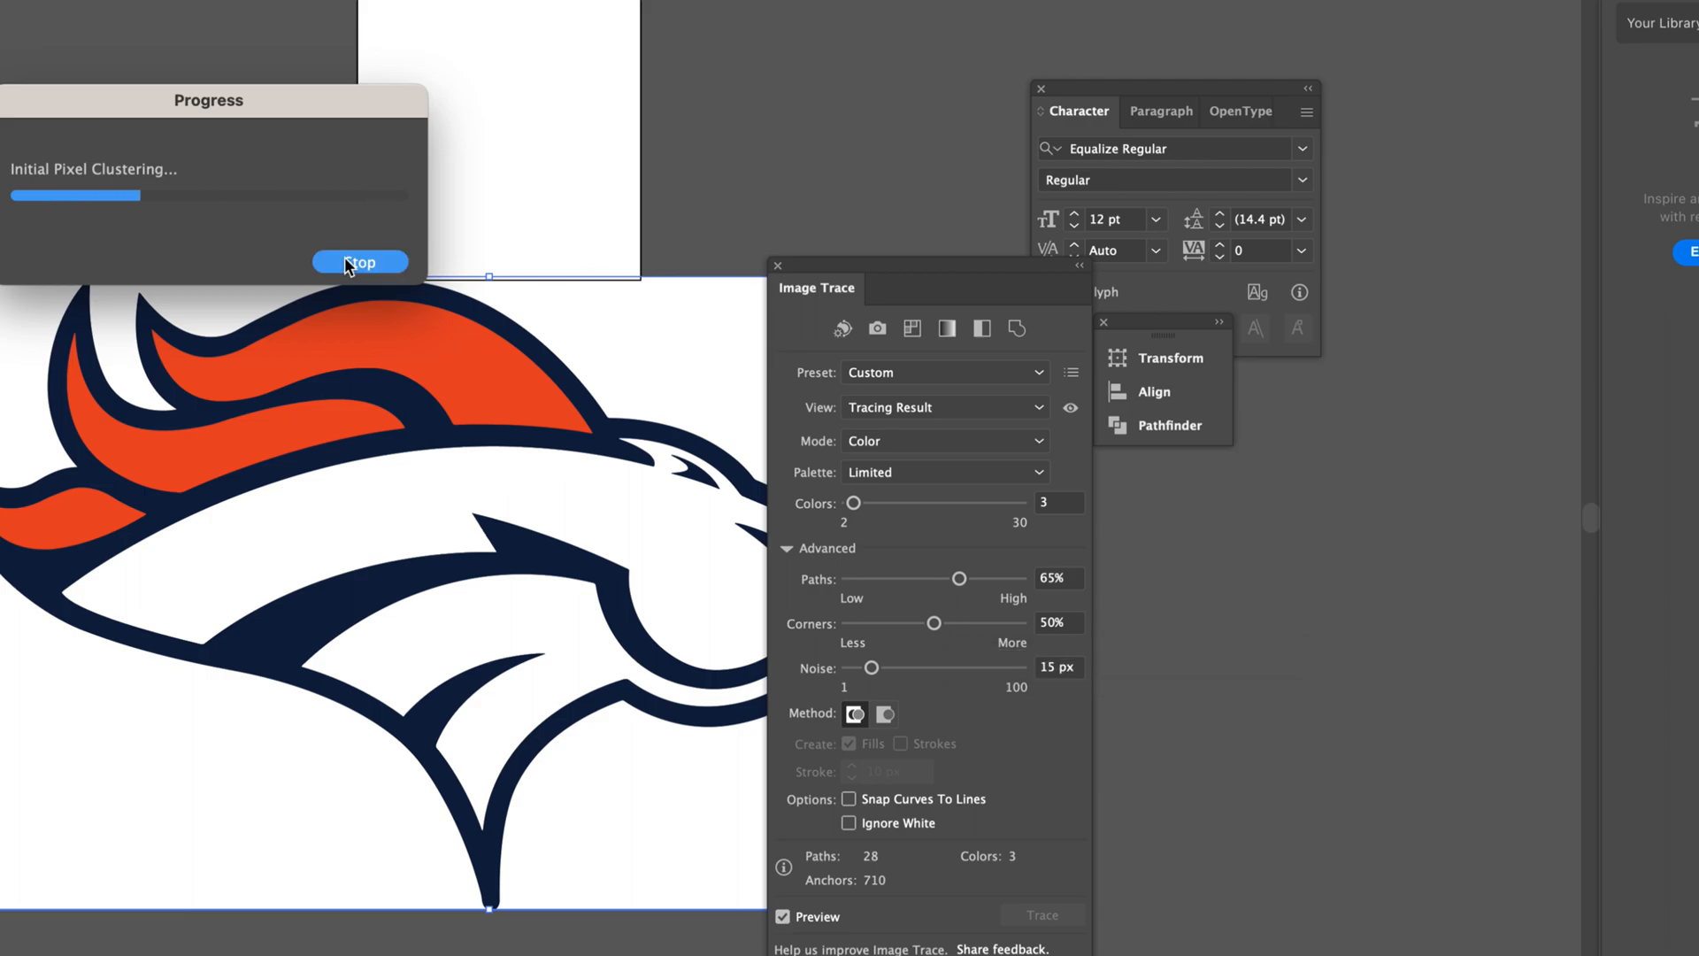
drag(872, 667, 860, 669)
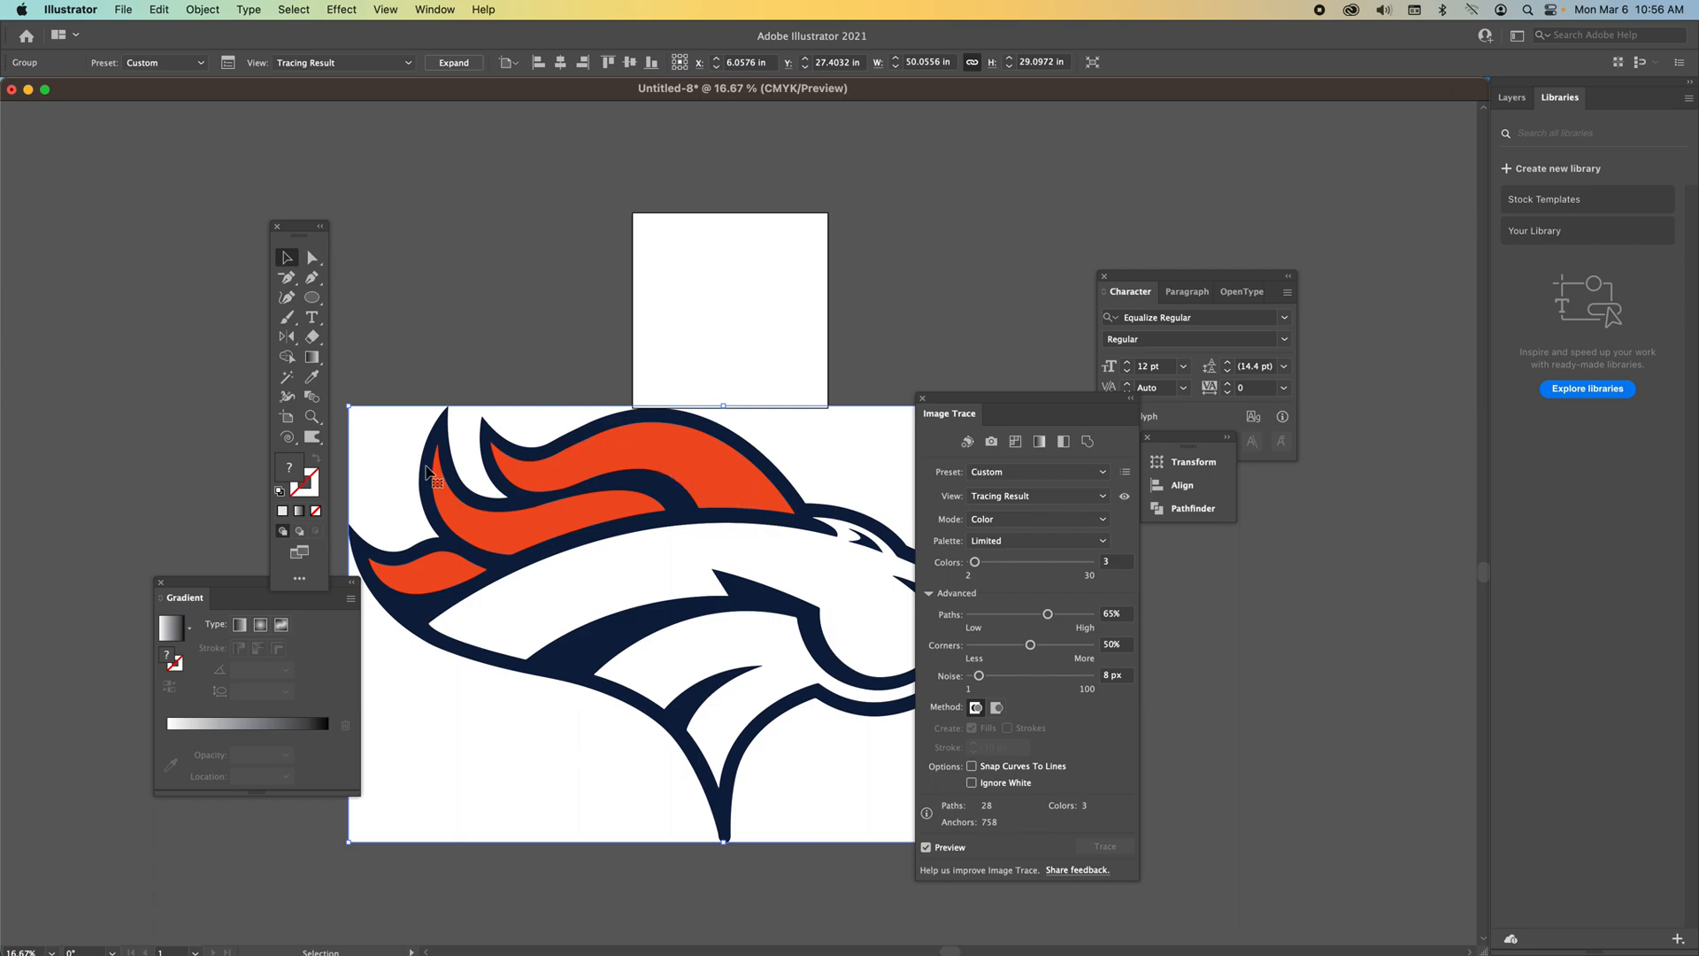
drag(1000, 408, 1143, 421)
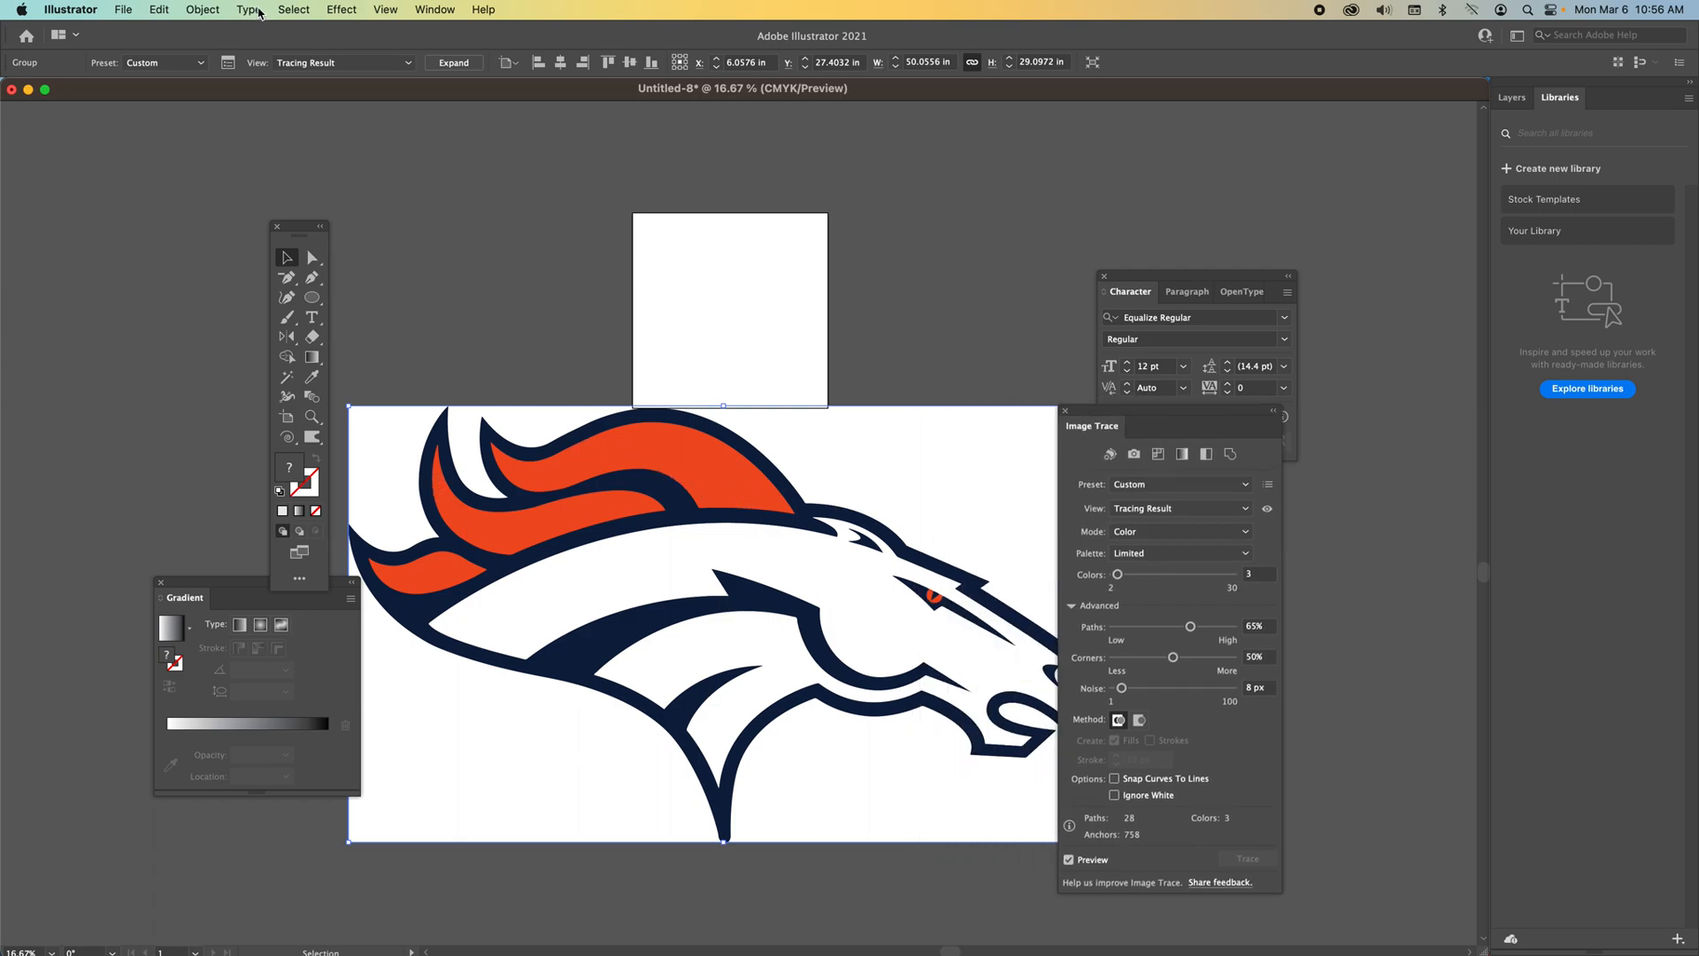
Expand the traced logo into editable paths.
click(209, 10)
click(241, 217)
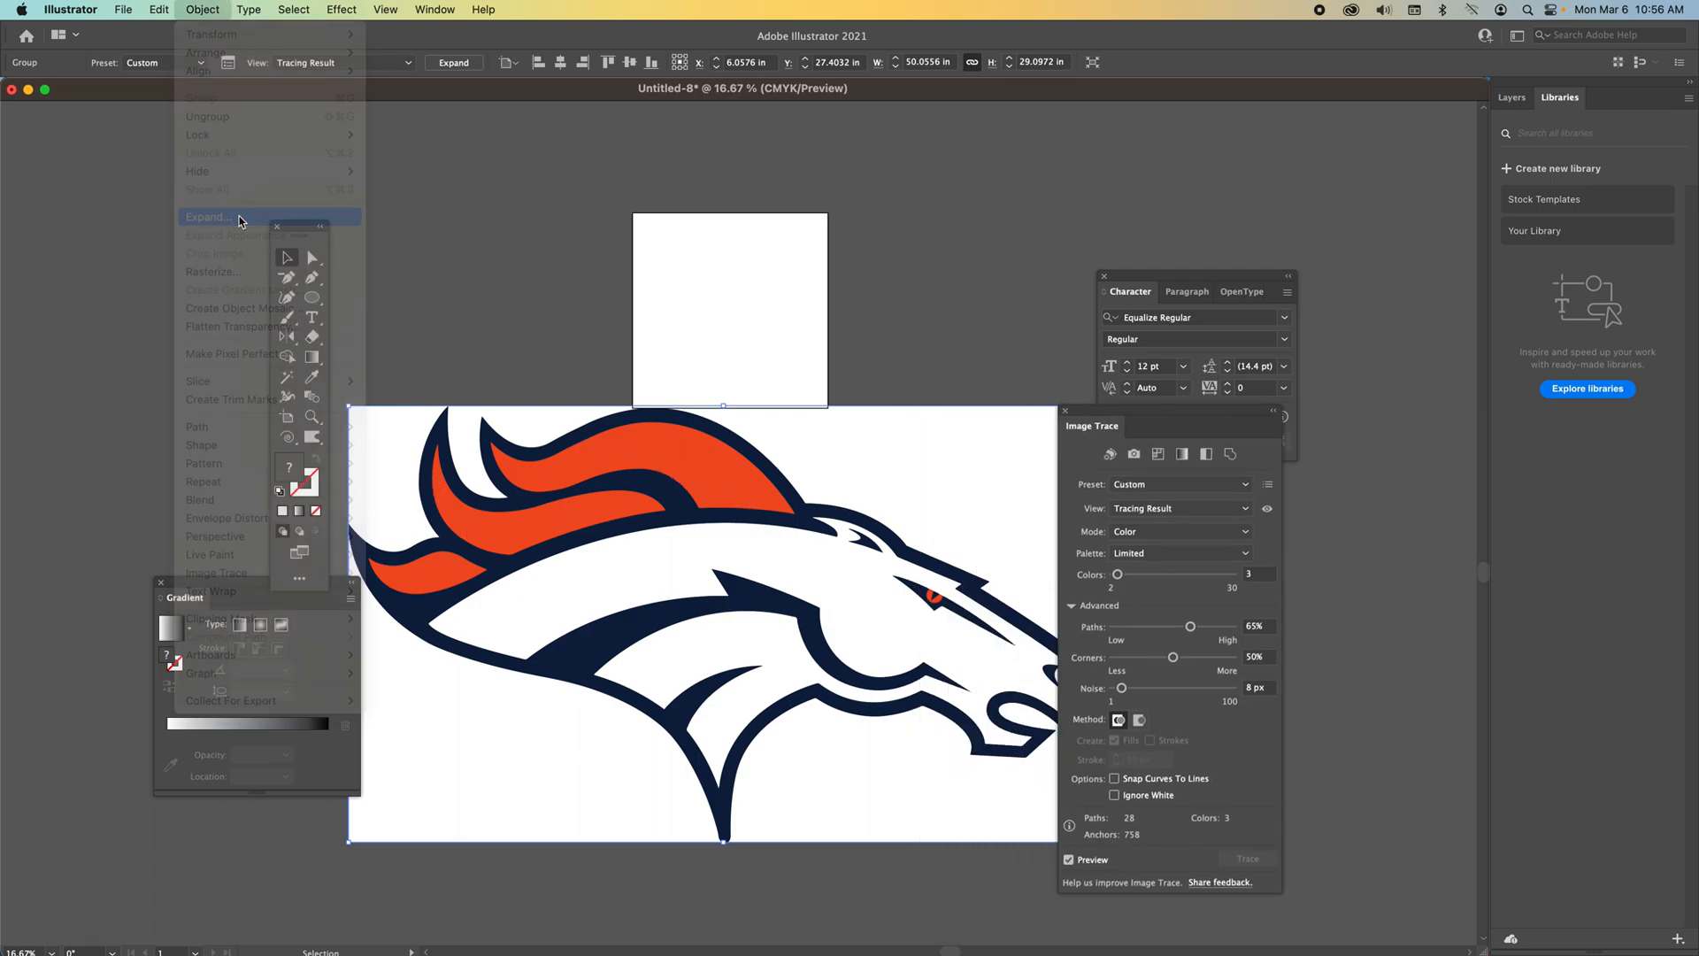
click(578, 423)
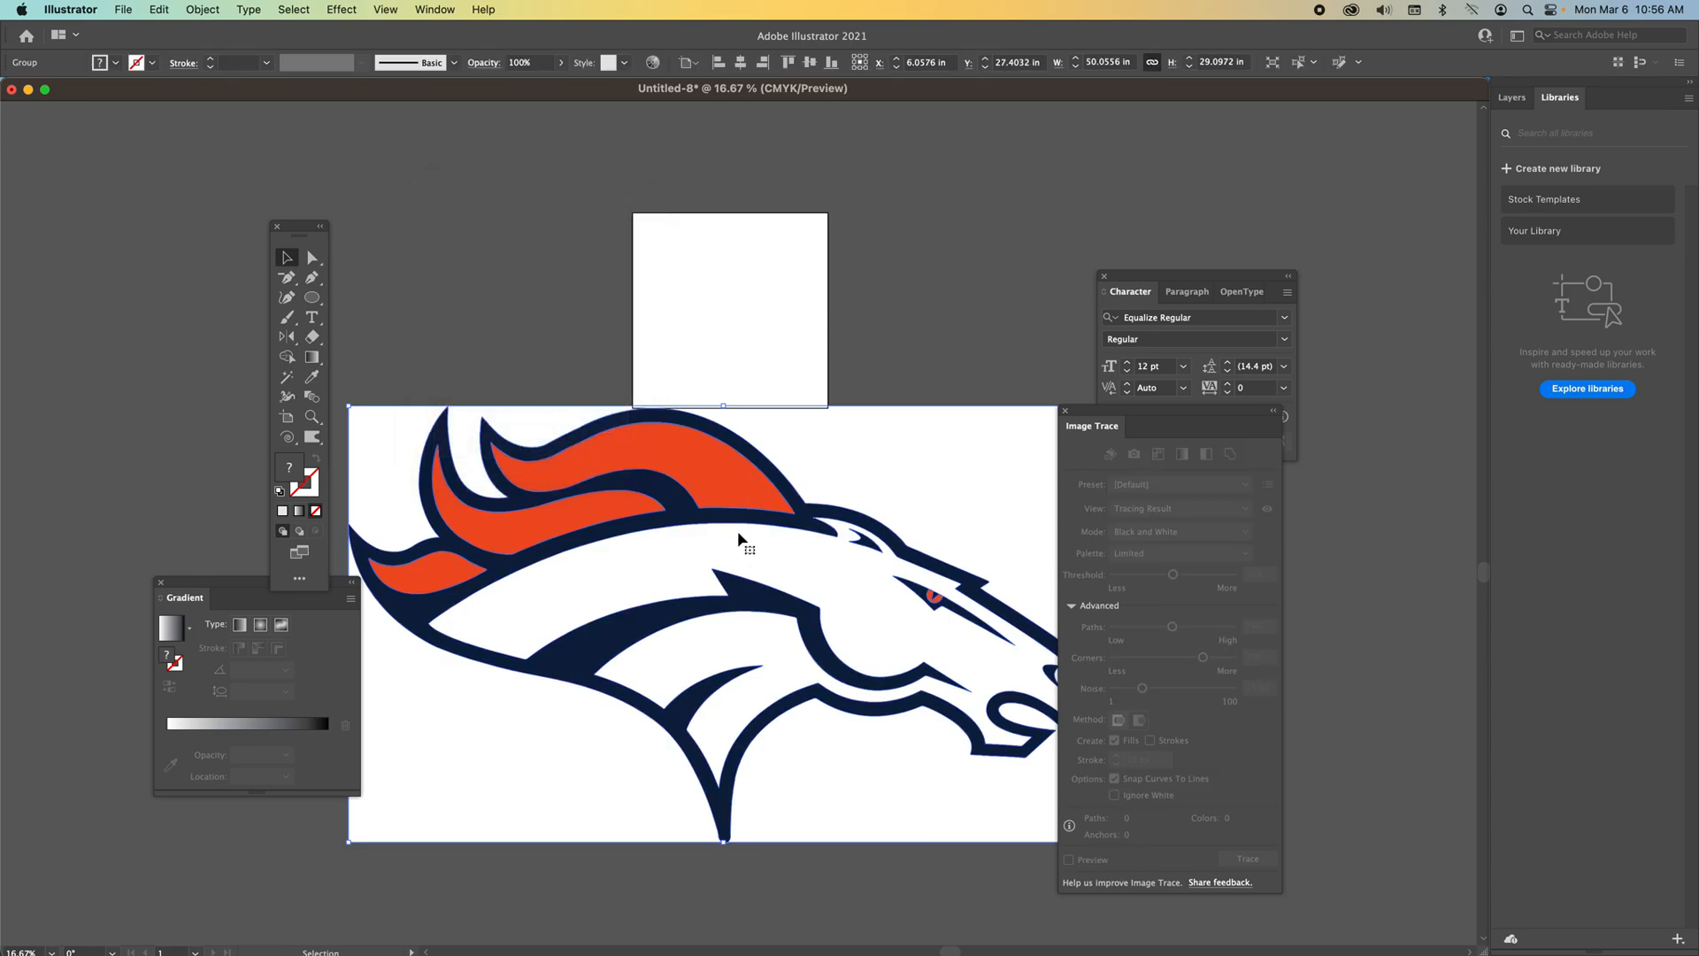
Reposition the traced logo further to the left.
click(311, 257)
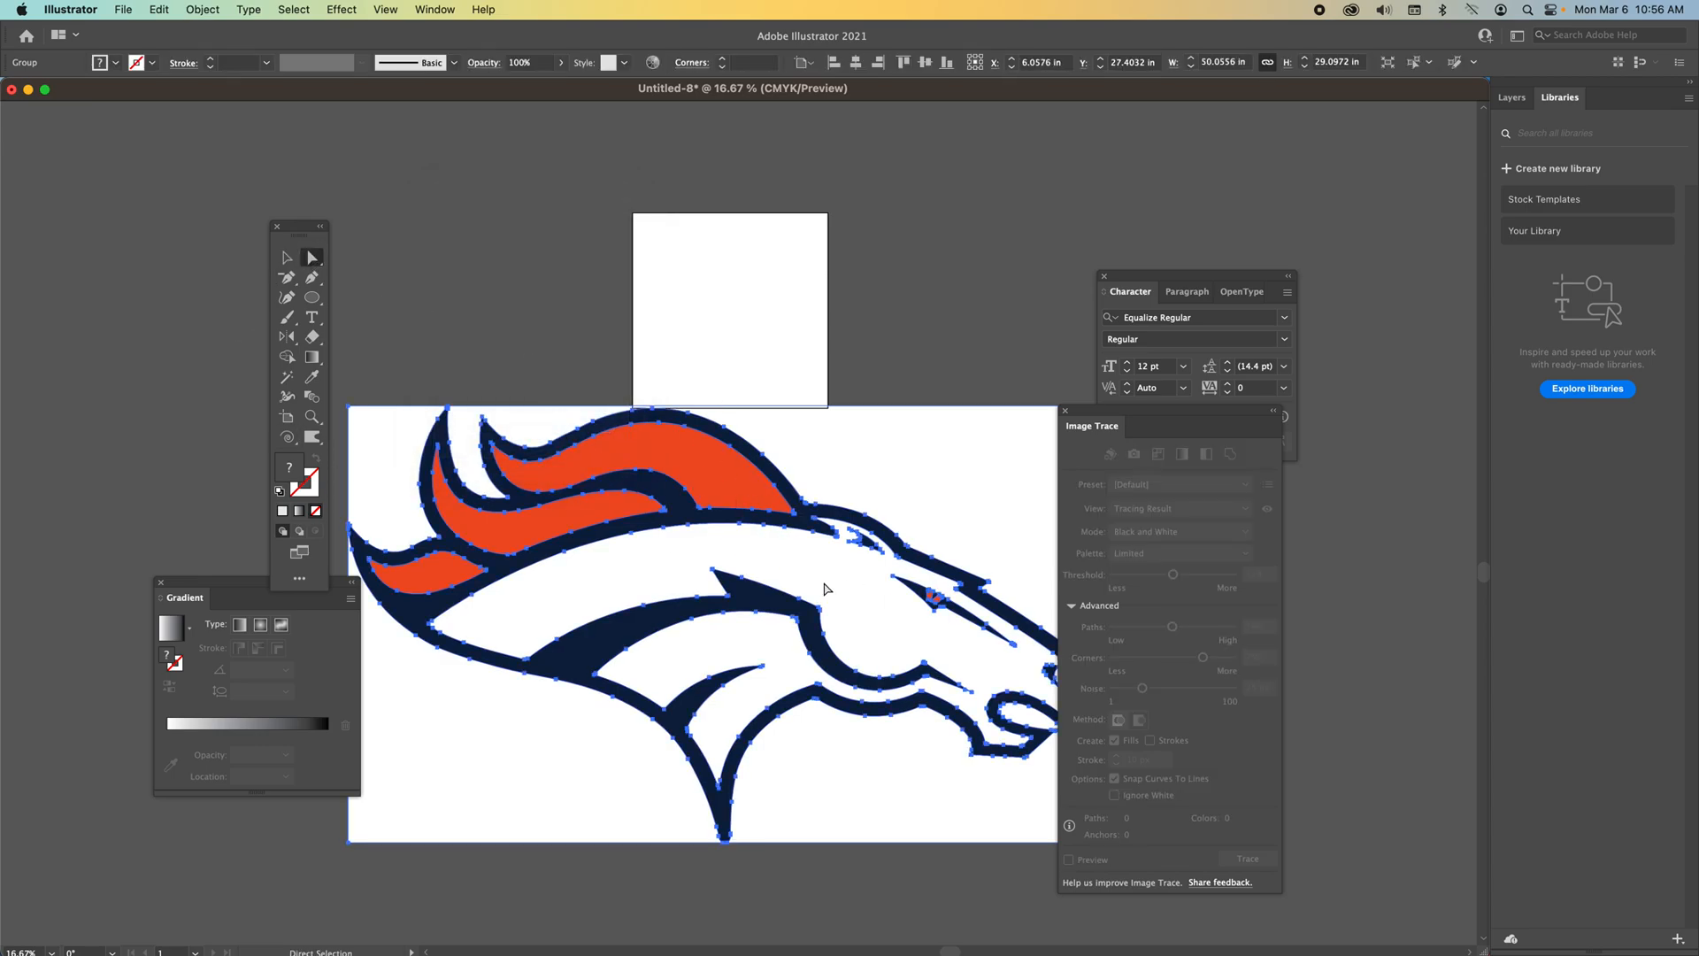
drag(873, 470, 808, 549)
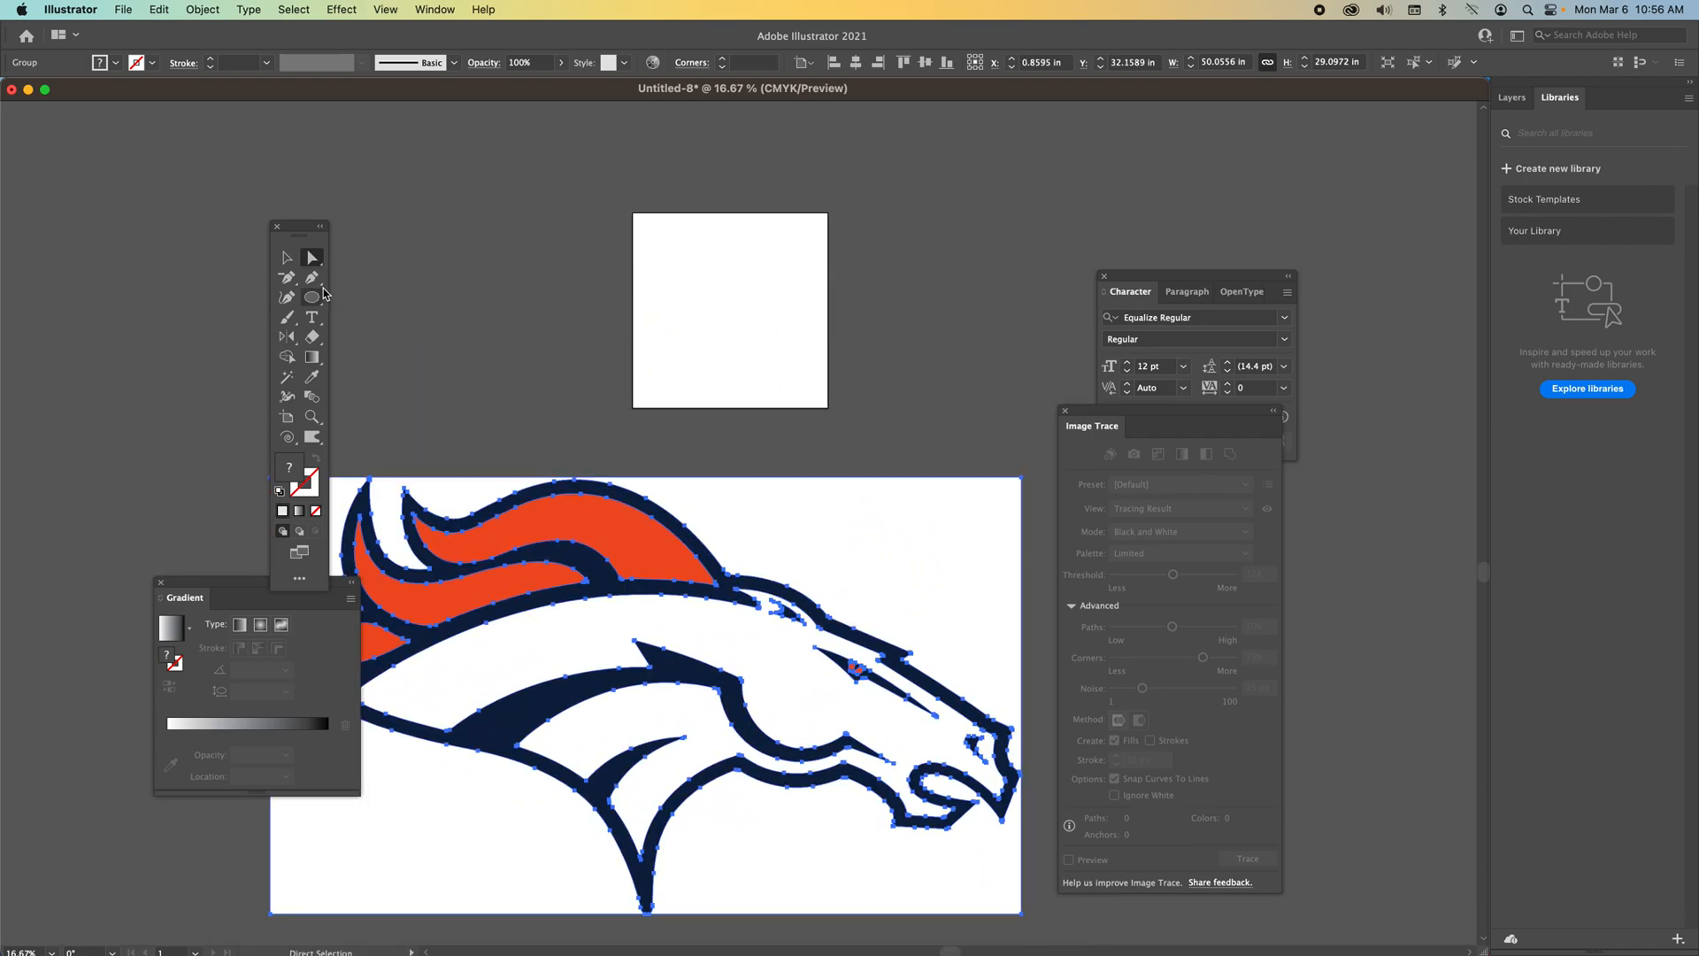
click(286, 257)
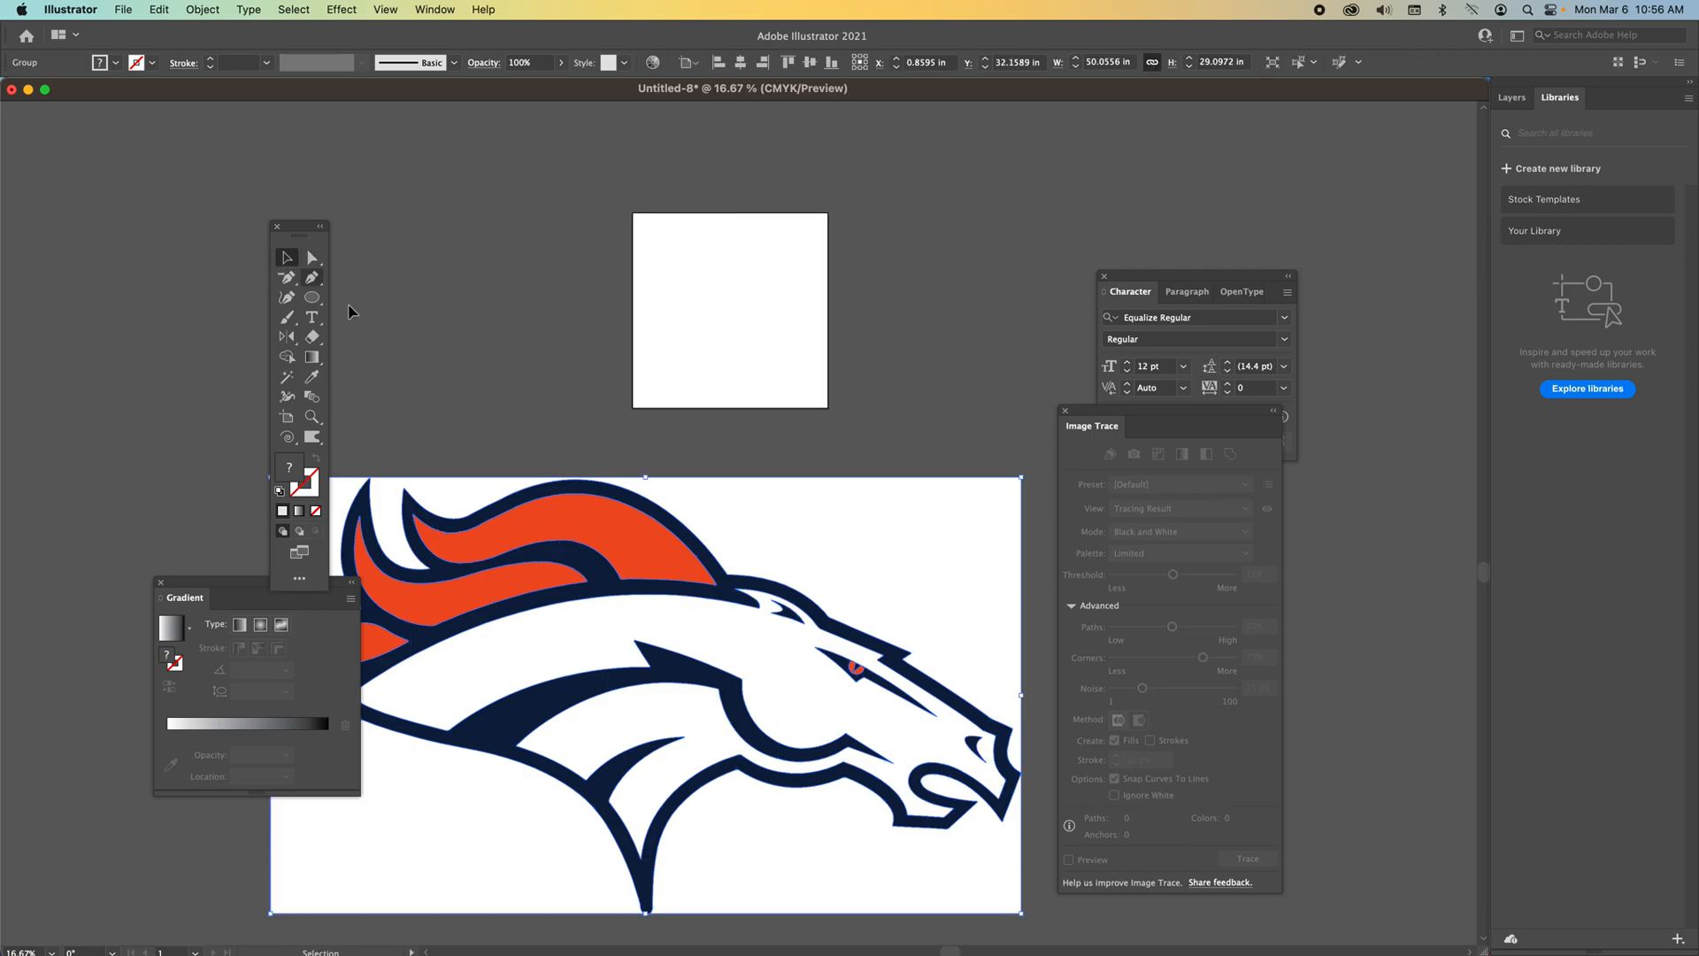
mouse_move(758, 523)
mouse_down()
mouse_move(756, 494)
mouse_move(728, 482)
mouse_move(747, 509)
mouse_move(751, 466)
mouse_move(796, 569)
mouse_move(785, 520)
mouse_move(758, 547)
mouse_move(791, 522)
mouse_up()
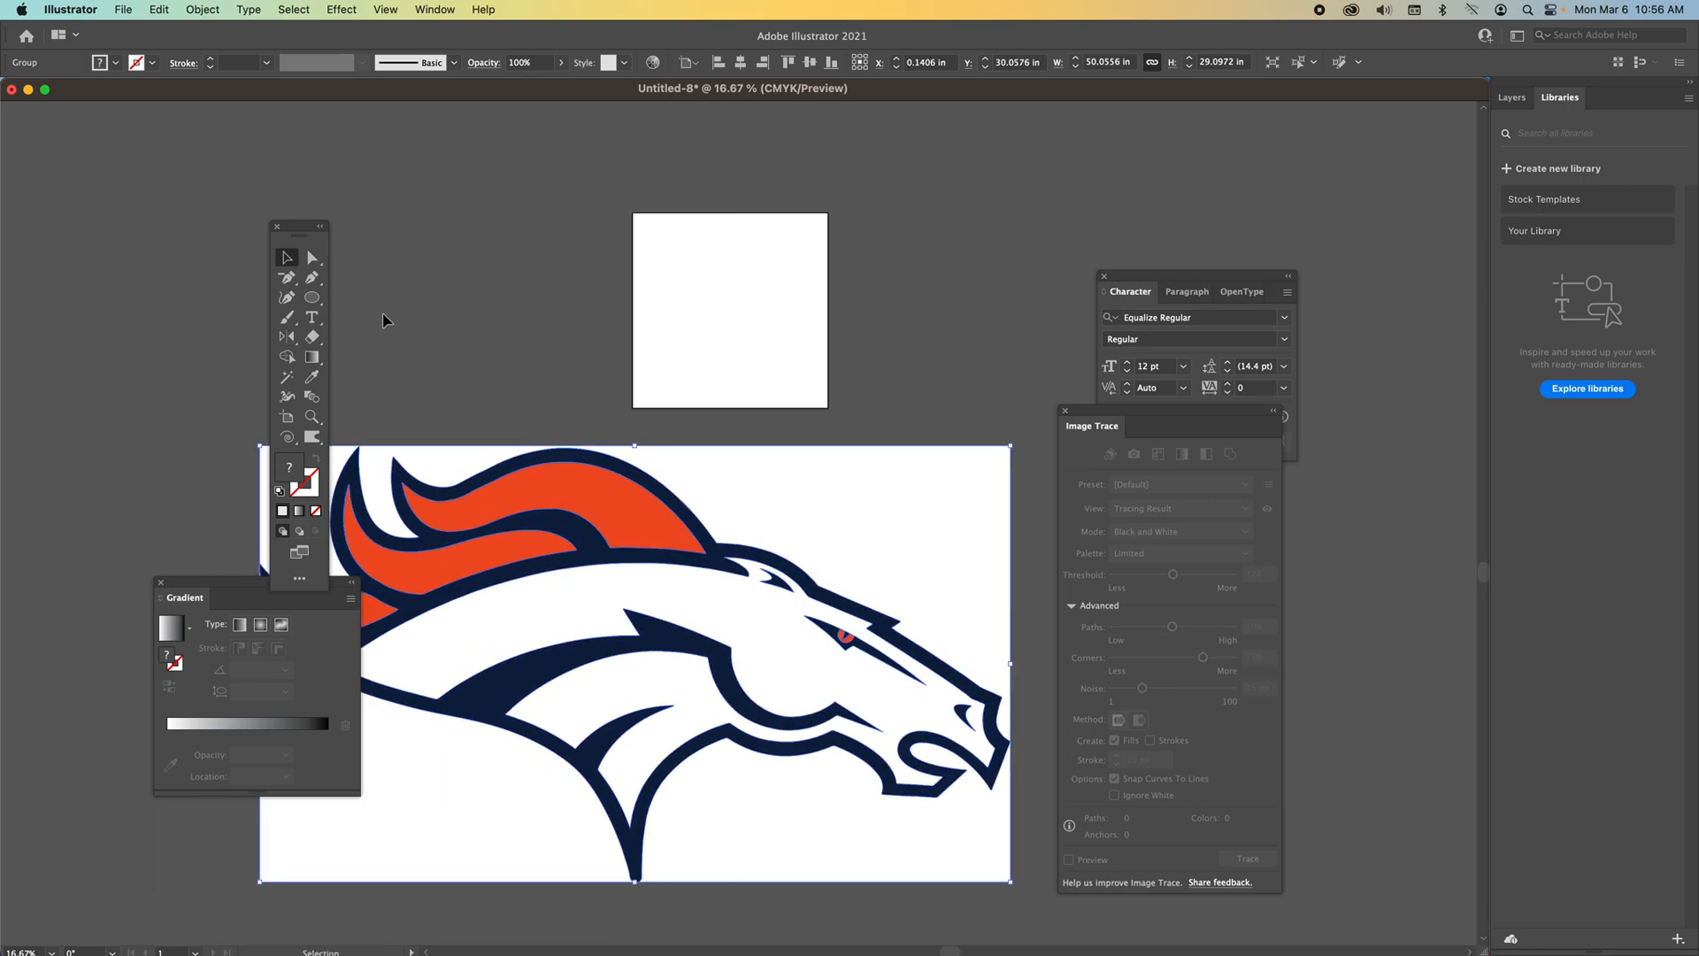
Select the white background path of the traced logo and drag it away from the horse.
click(316, 262)
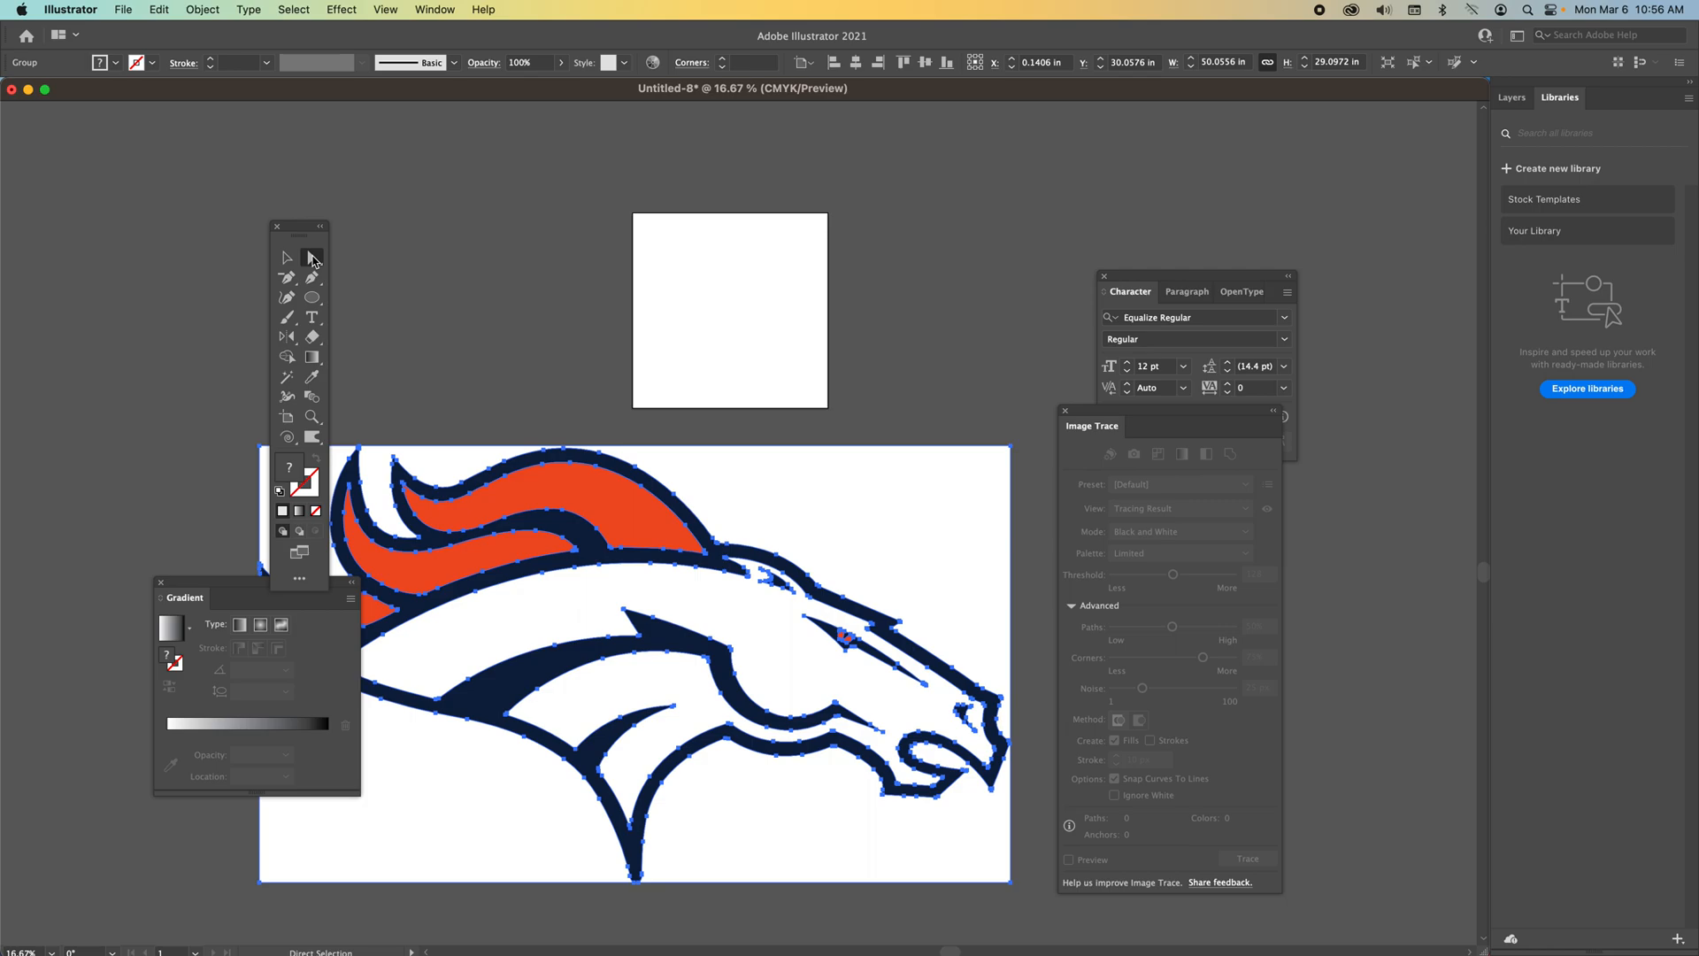
click(773, 532)
click(832, 513)
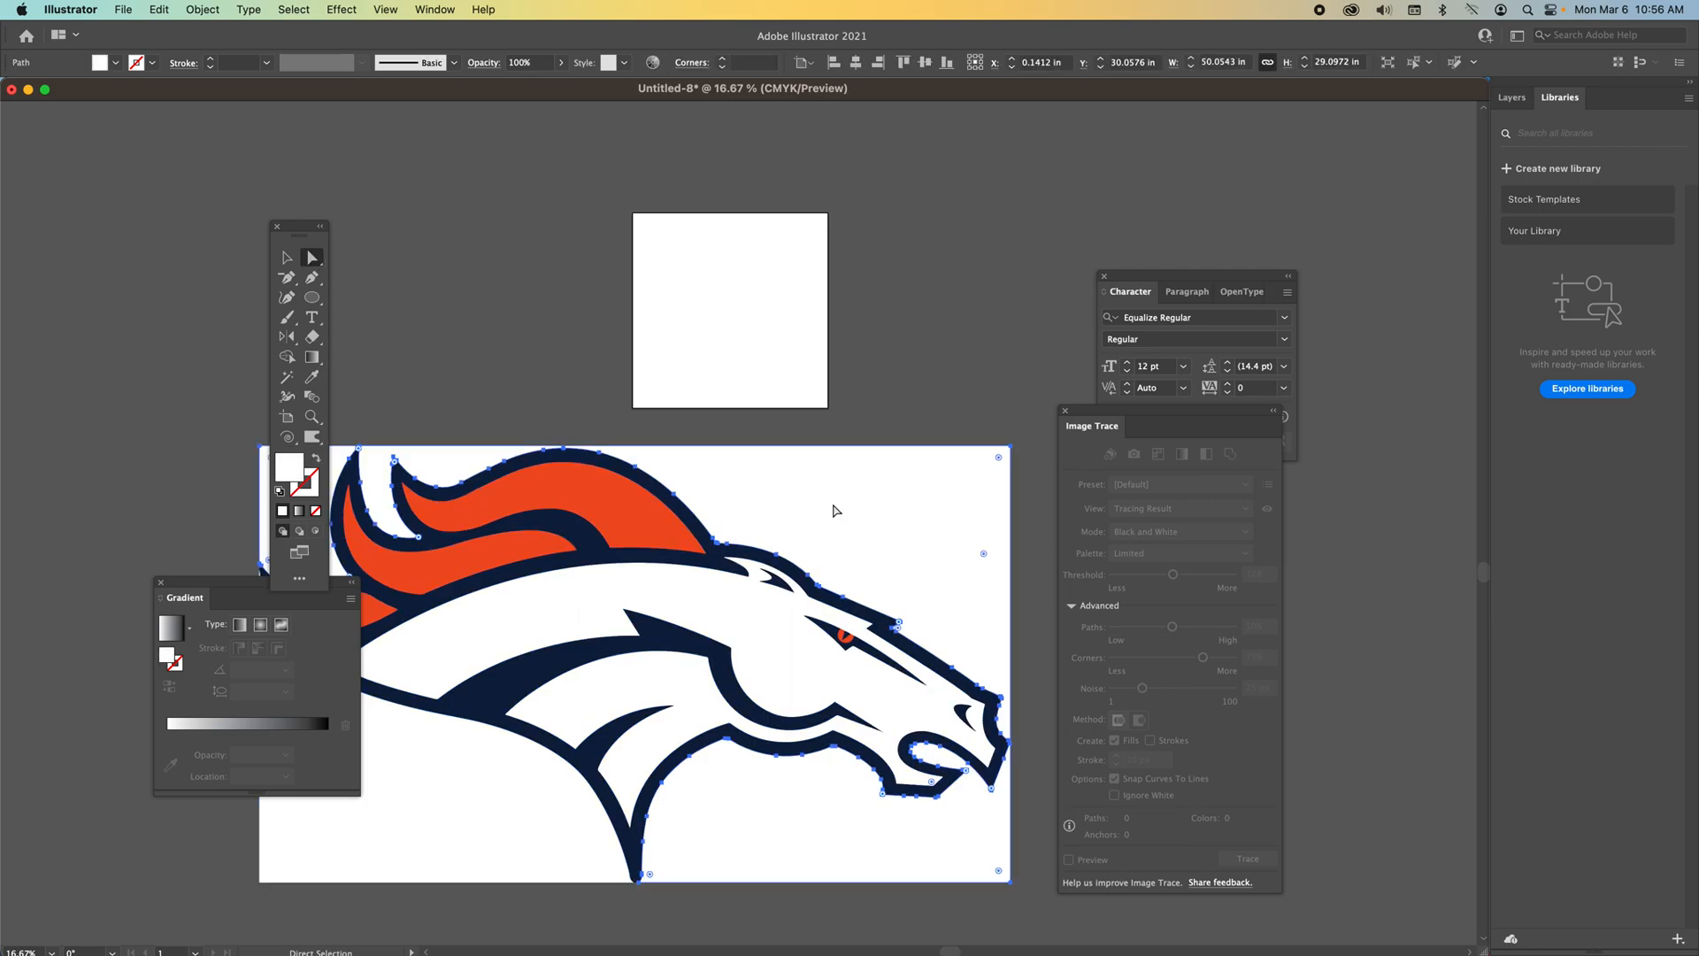
drag(874, 514, 490, 262)
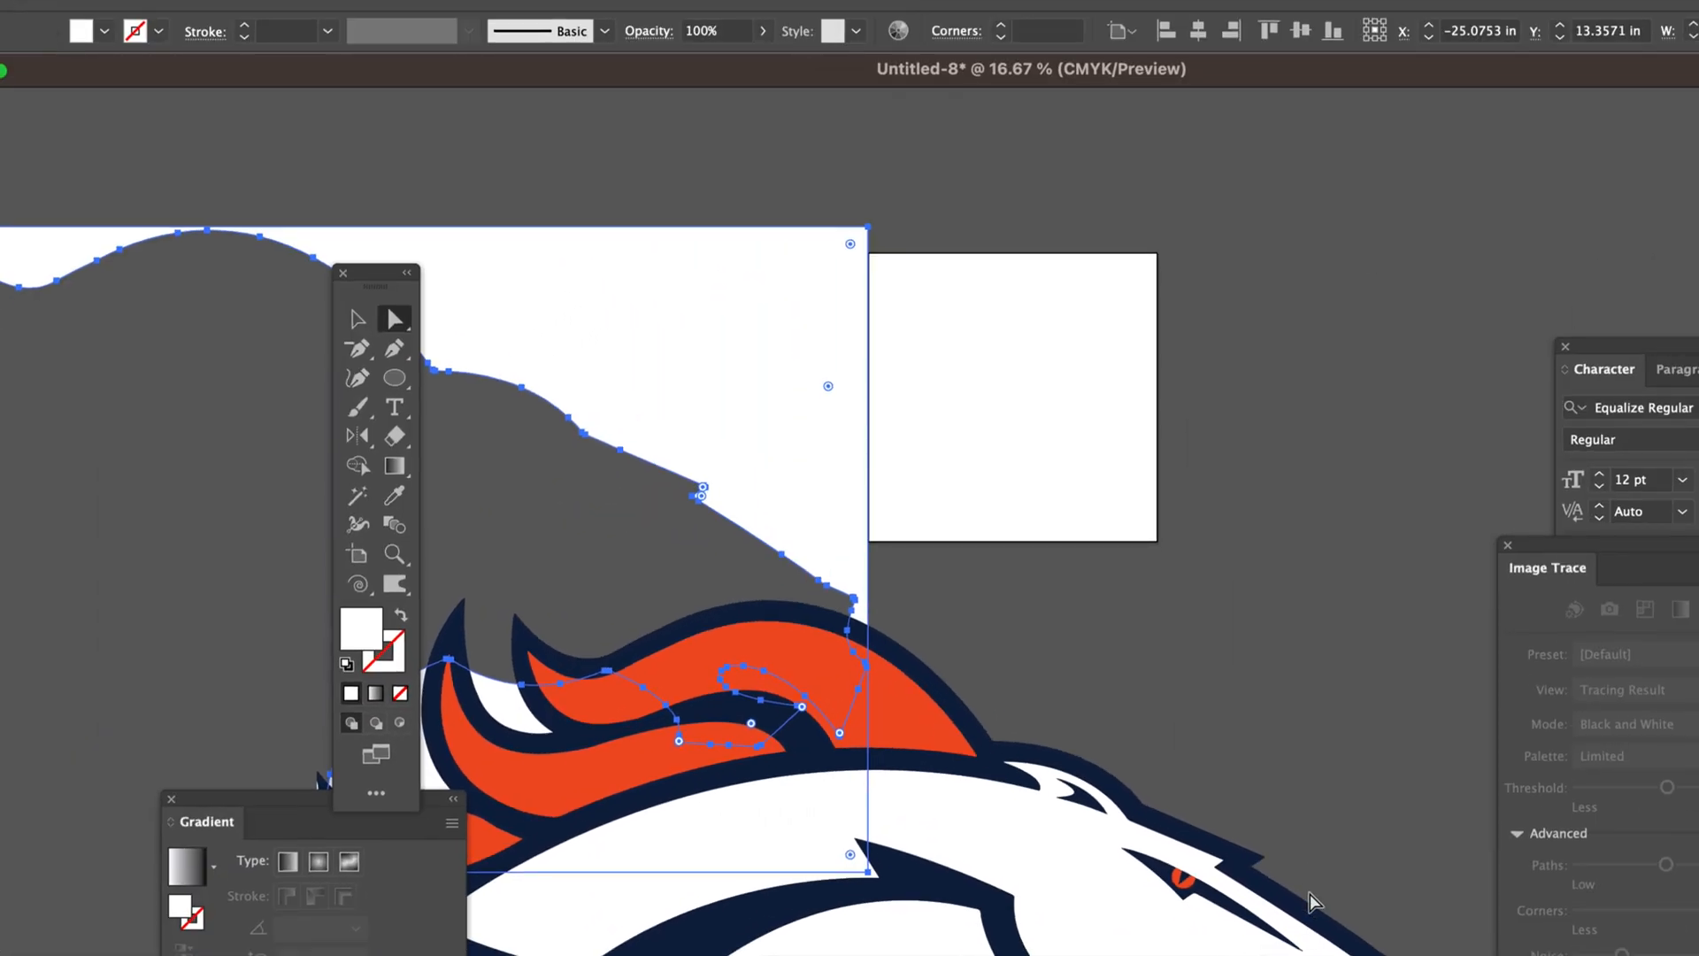
Delete the leftover white background pieces around the traced horse.
drag(649, 316, 1118, 601)
key(Delete)
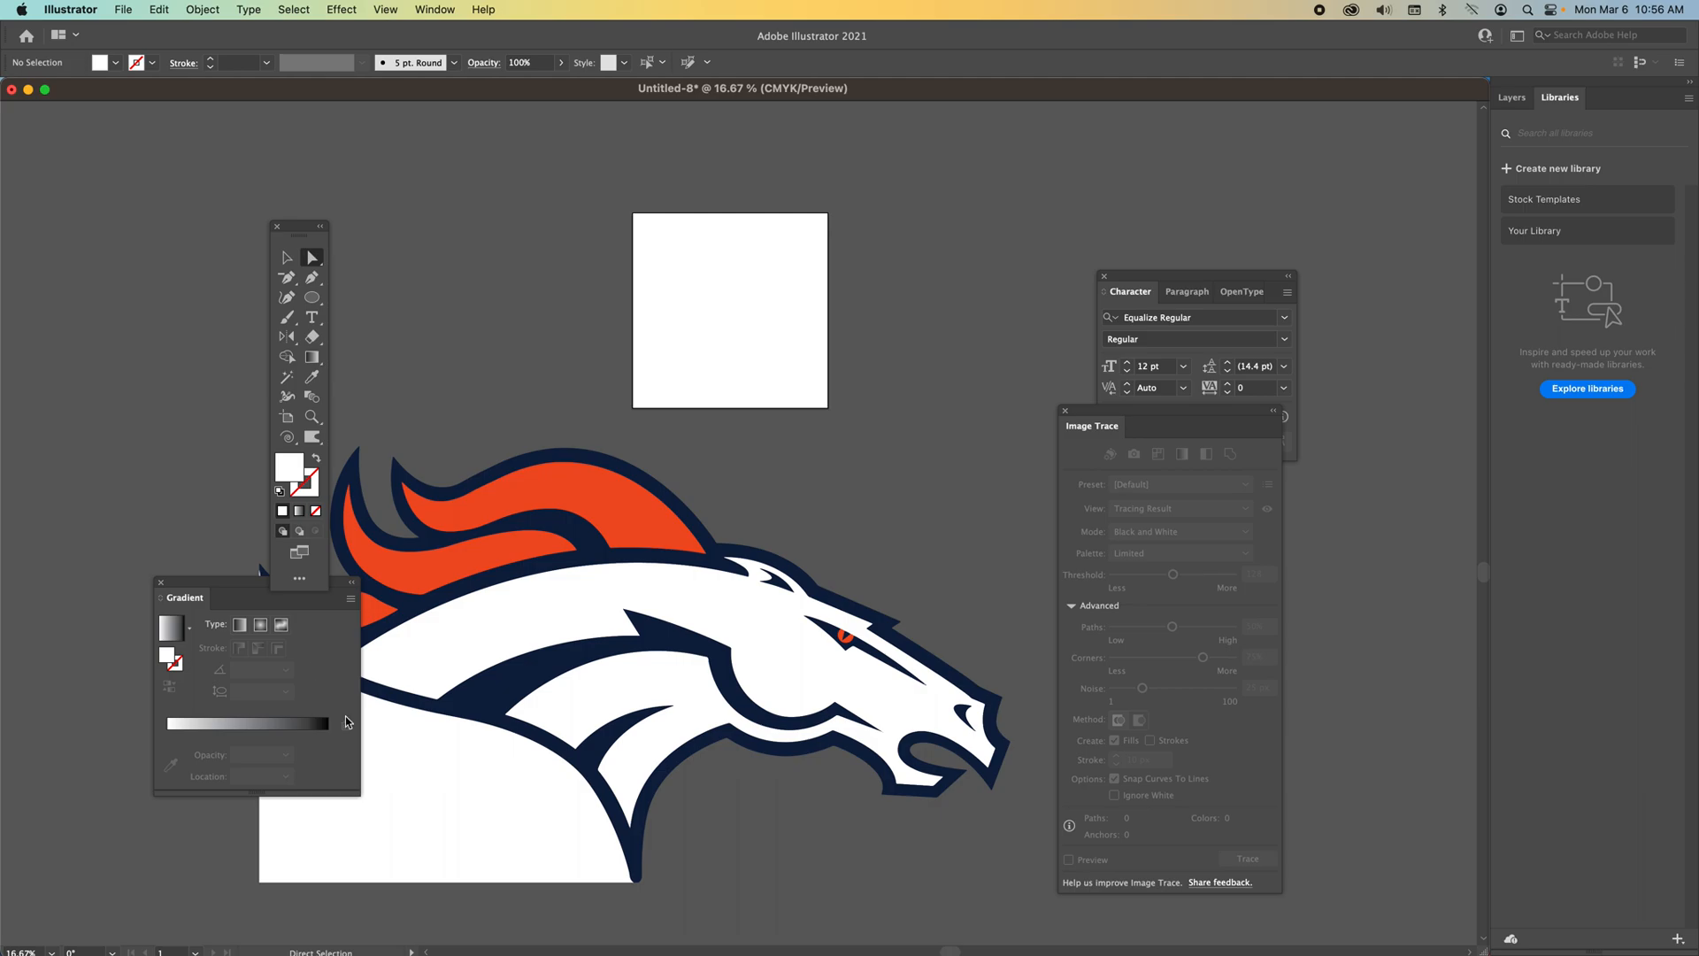
click(417, 776)
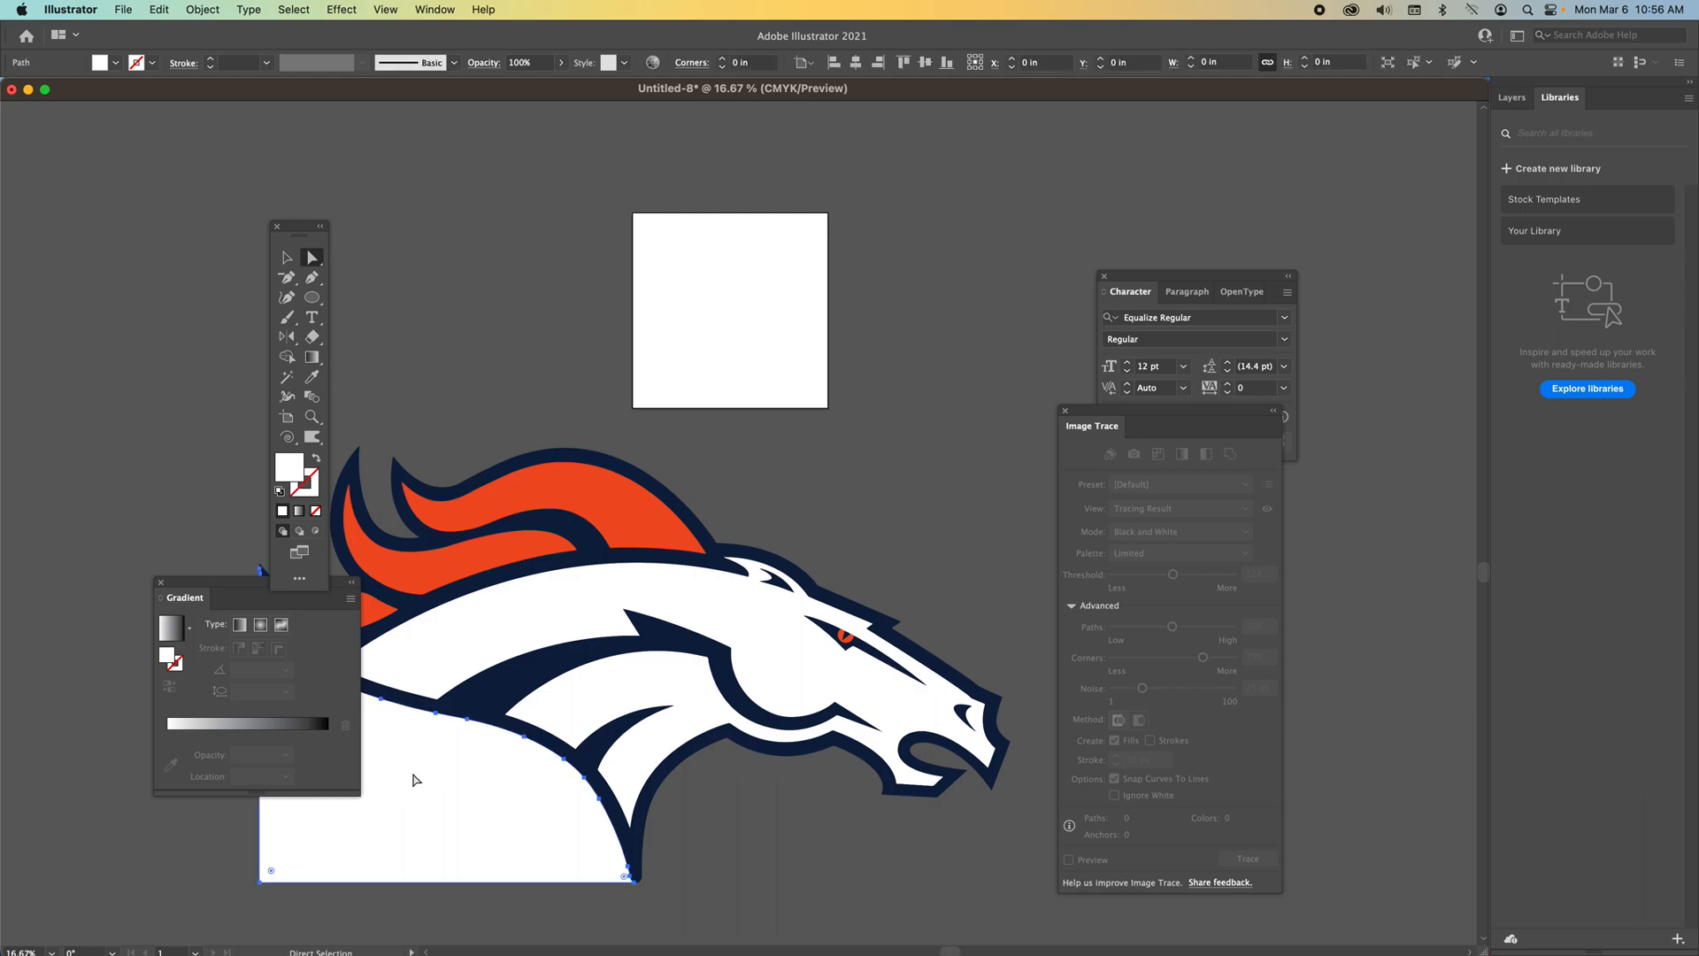
key(Delete)
drag(254, 589, 100, 528)
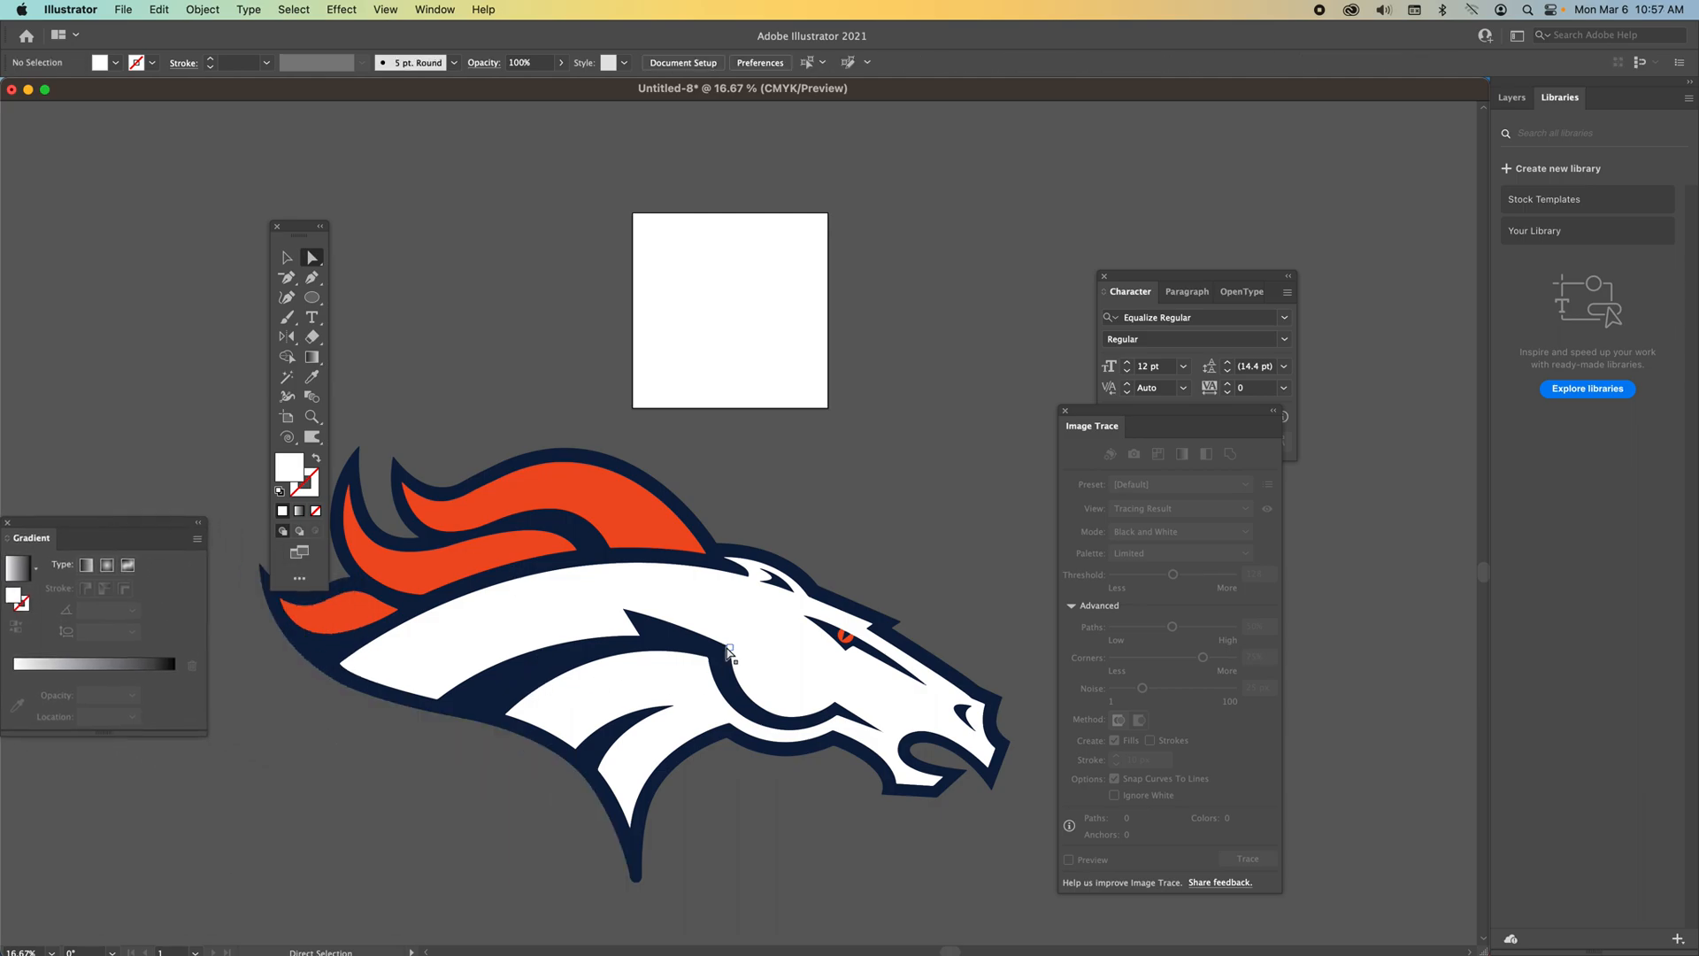
Try to drag the navy outline away from the horse.
click(536, 679)
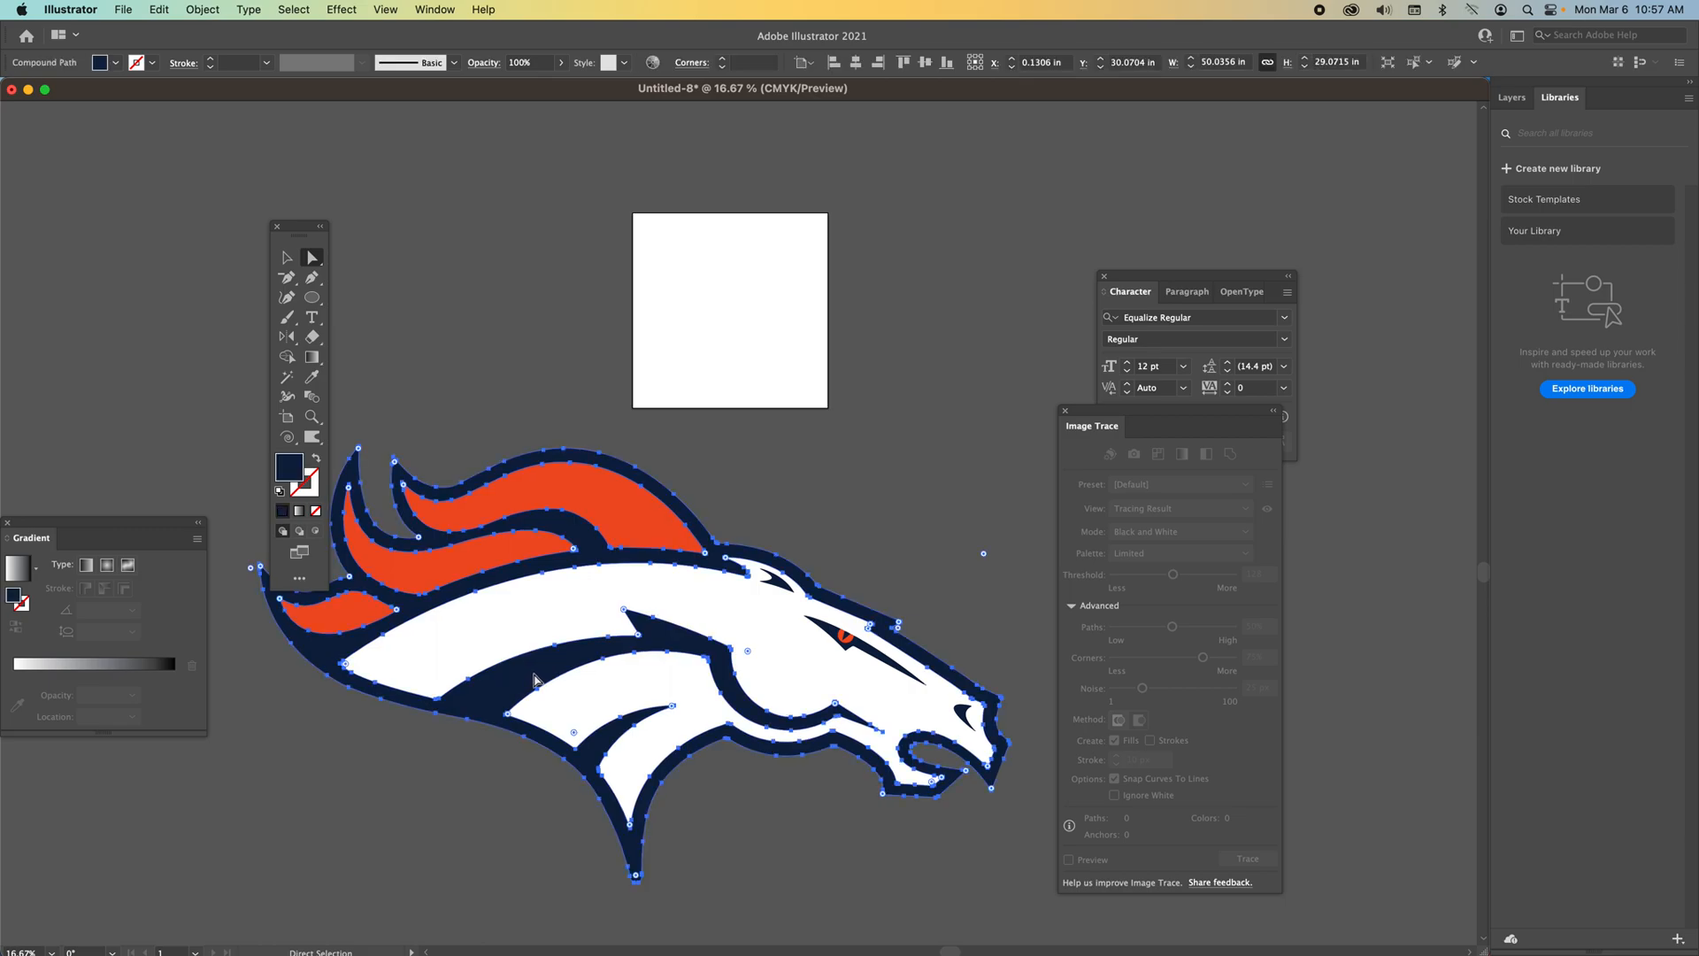
drag(524, 686, 468, 402)
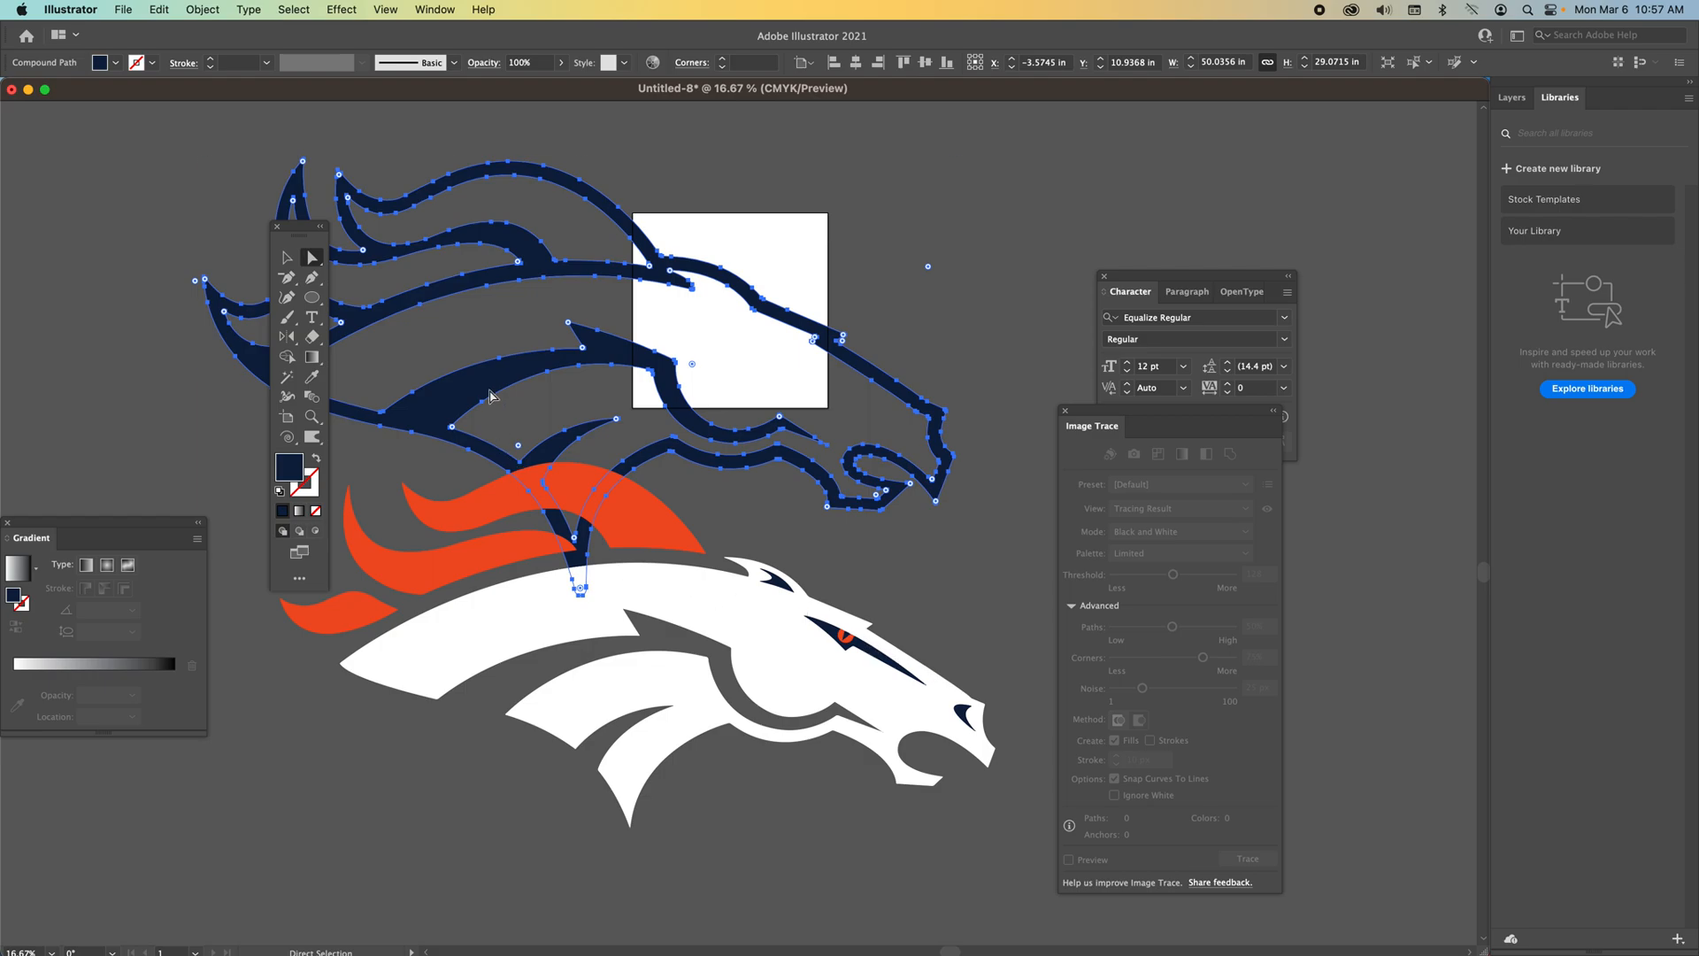
key(super+z)
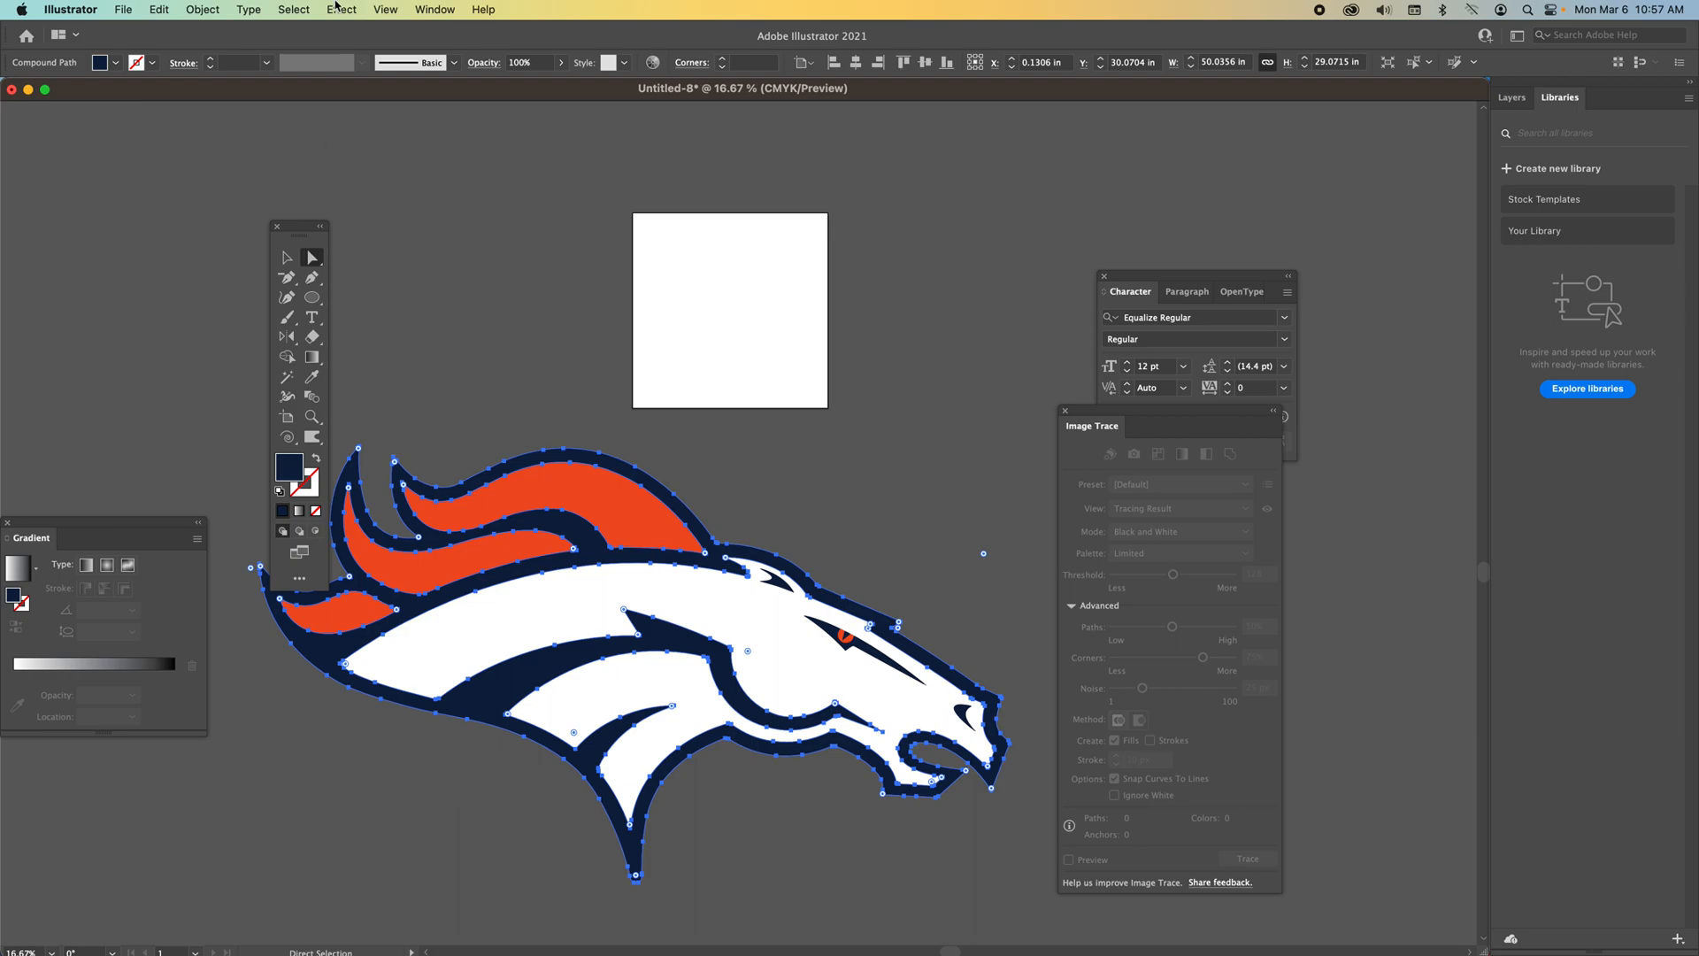
Select all paths with the same navy fill color and move them above the horse.
click(295, 10)
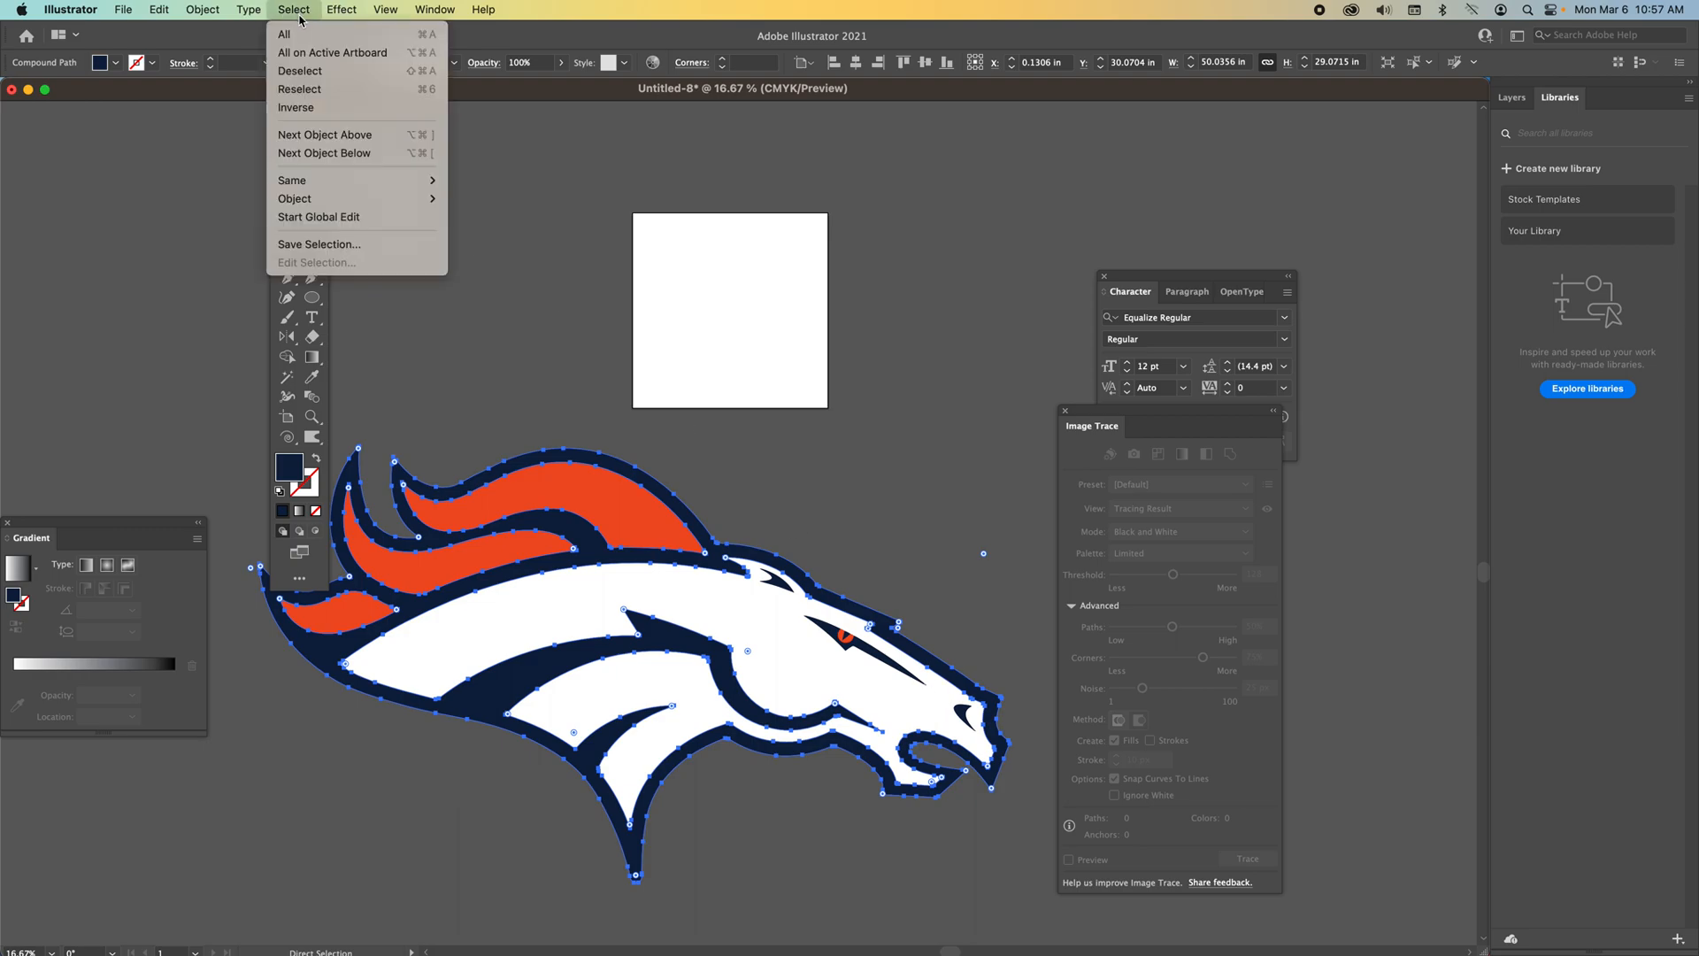
mouse_move(319, 182)
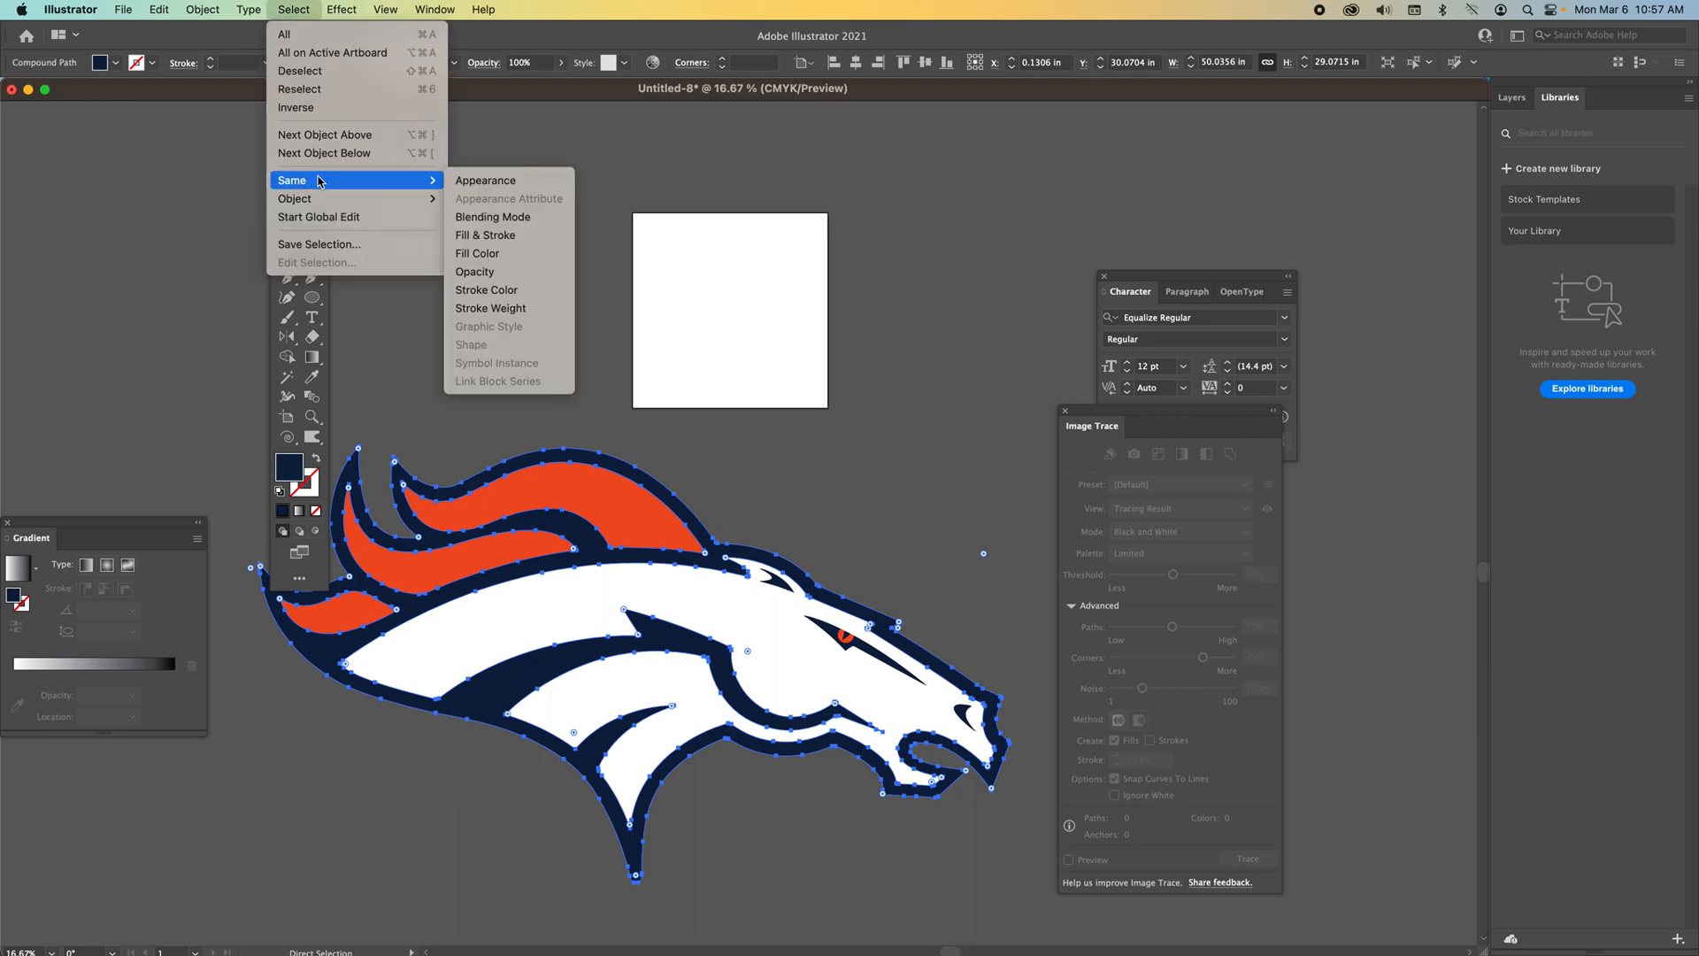
click(520, 255)
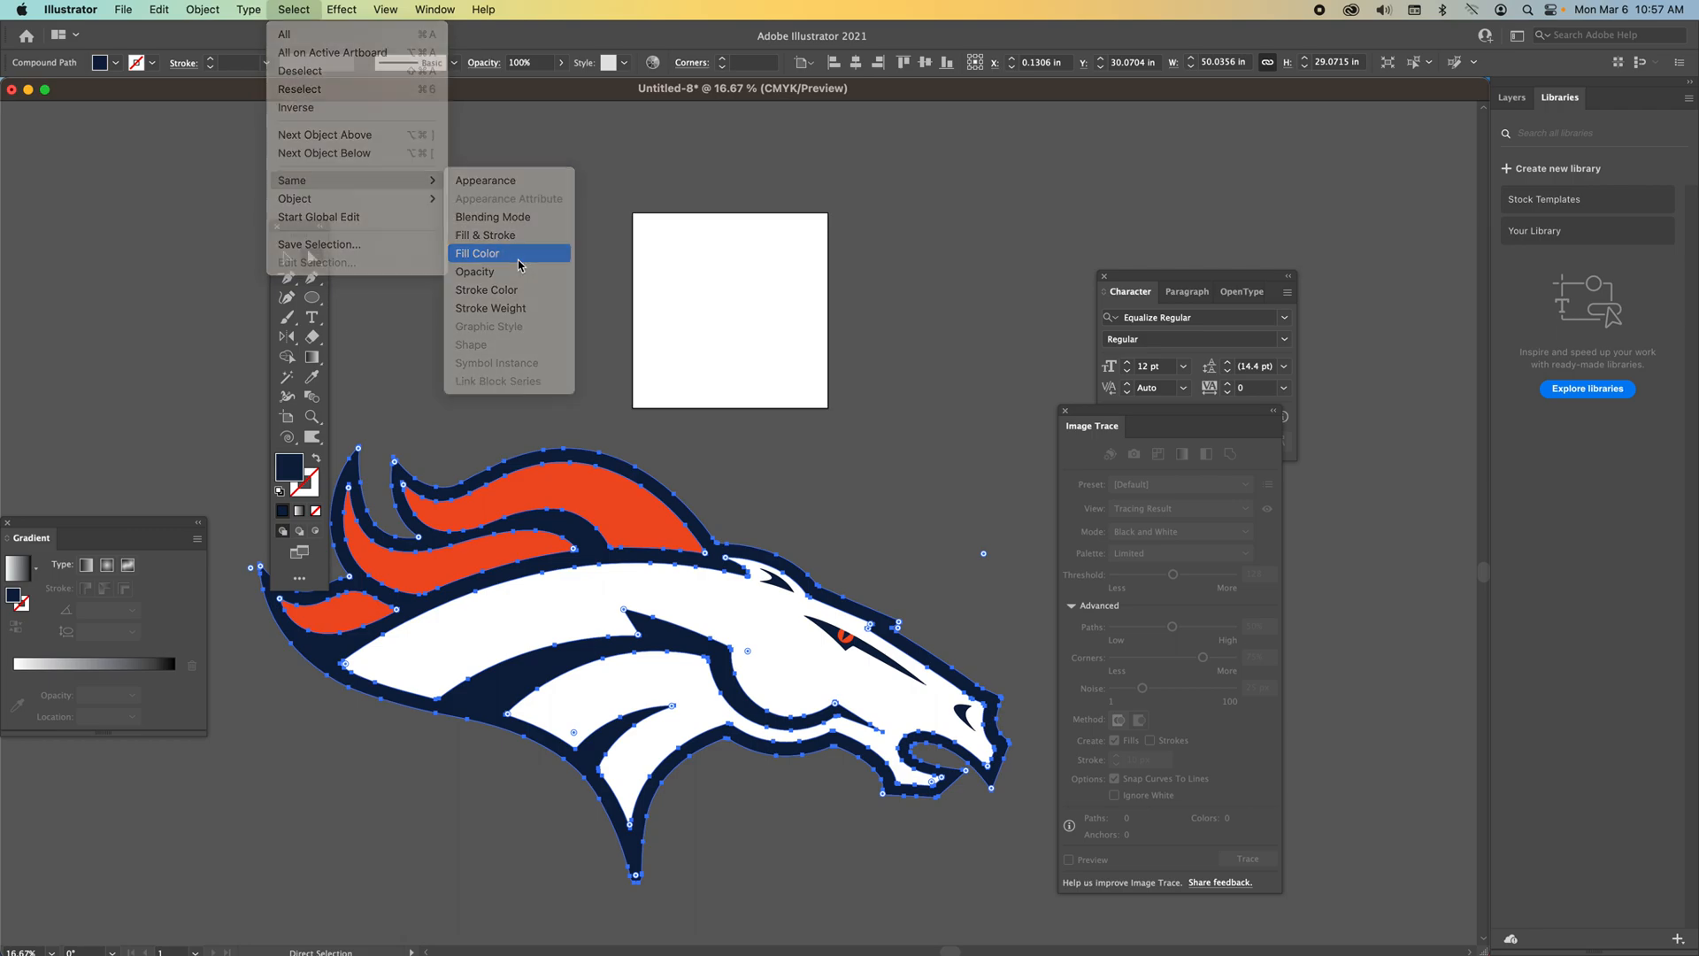
drag(544, 648, 765, 169)
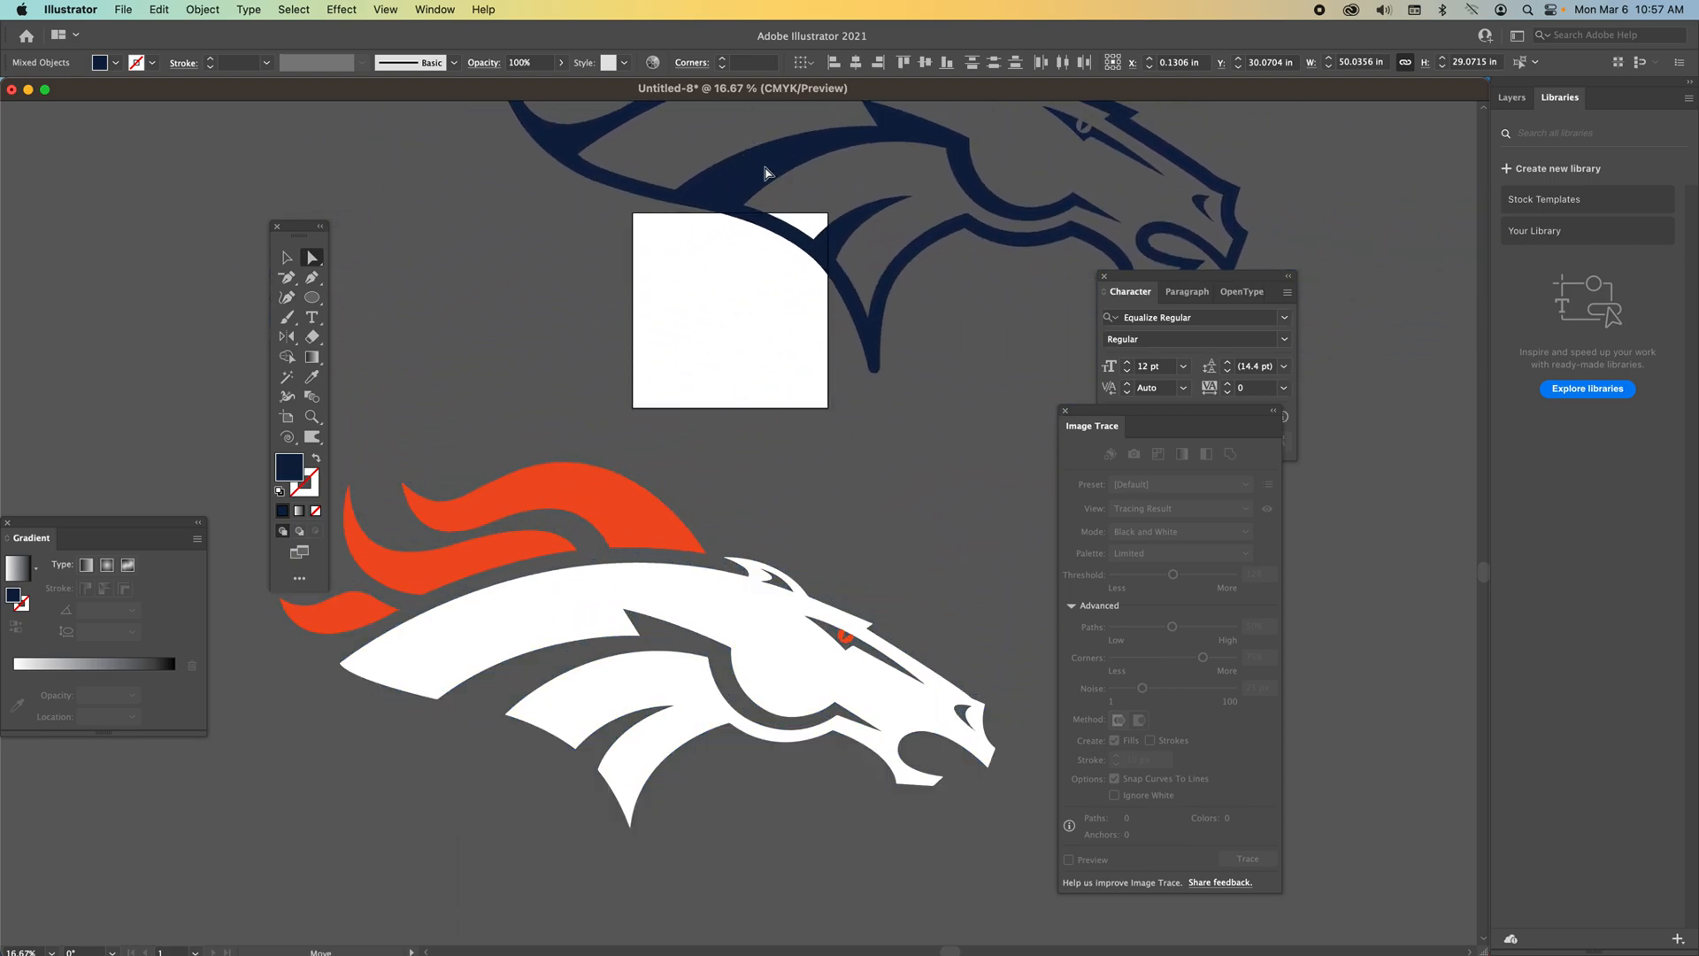
scroll(752, 567, up, 2)
scroll(752, 568, up, 2)
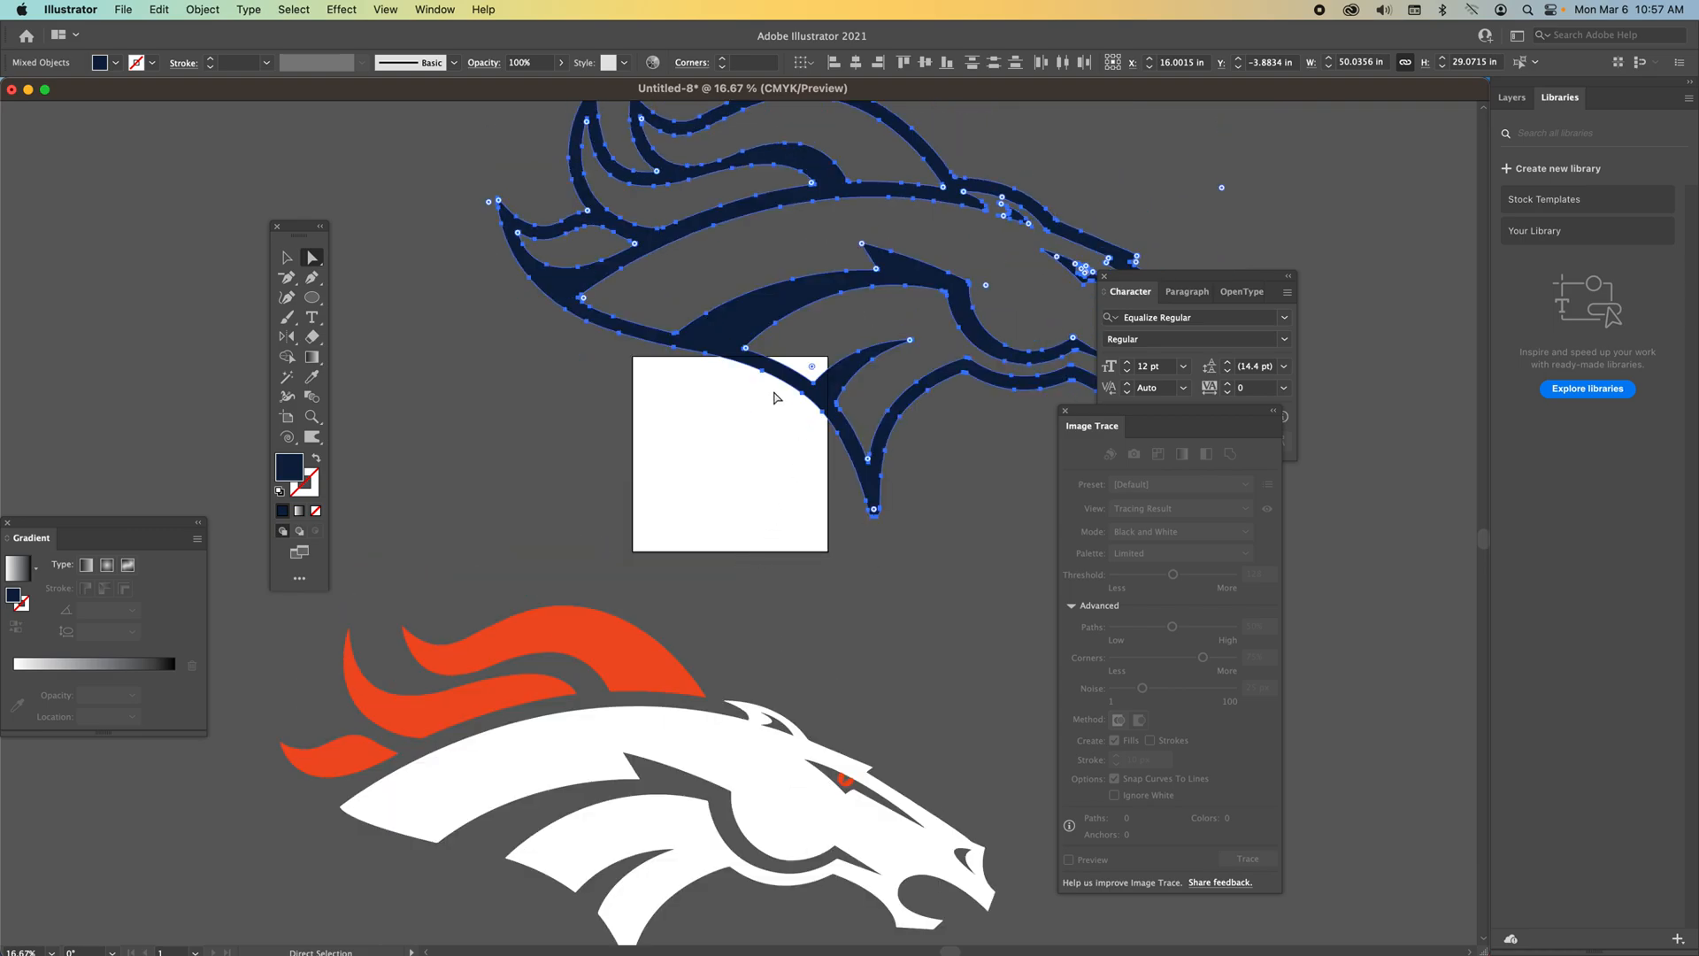
drag(725, 355, 703, 351)
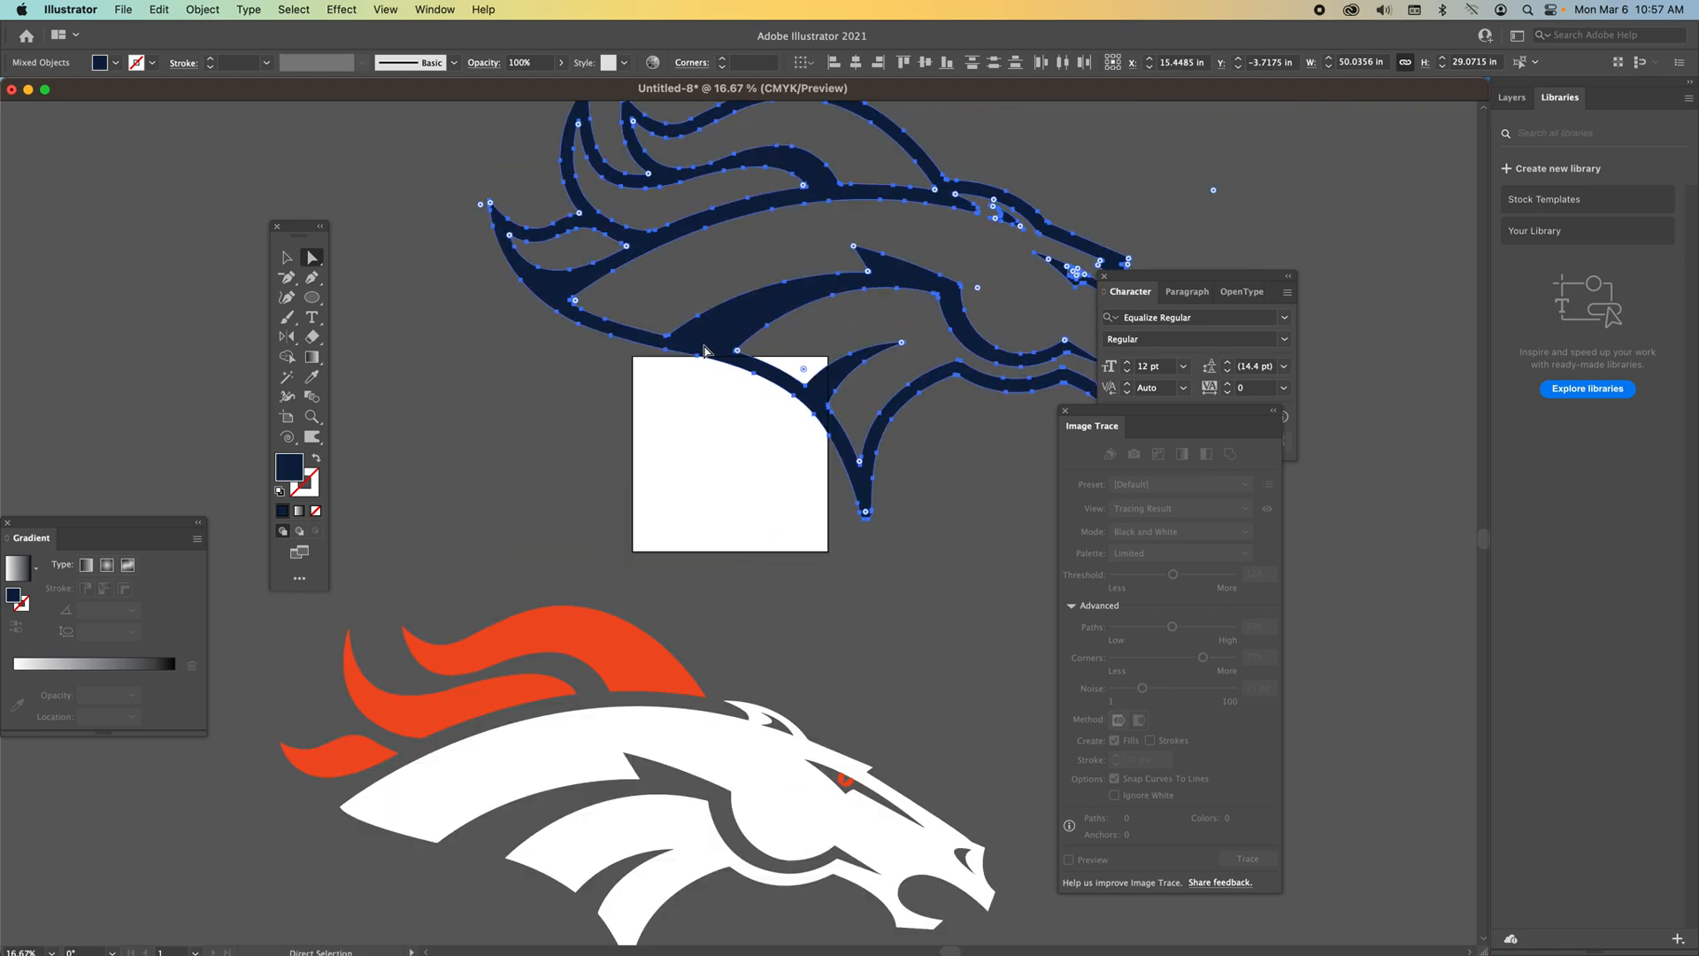
Select the traced logo group and ungroup it repeatedly.
click(286, 257)
click(432, 373)
click(635, 662)
drag(634, 659, 585, 702)
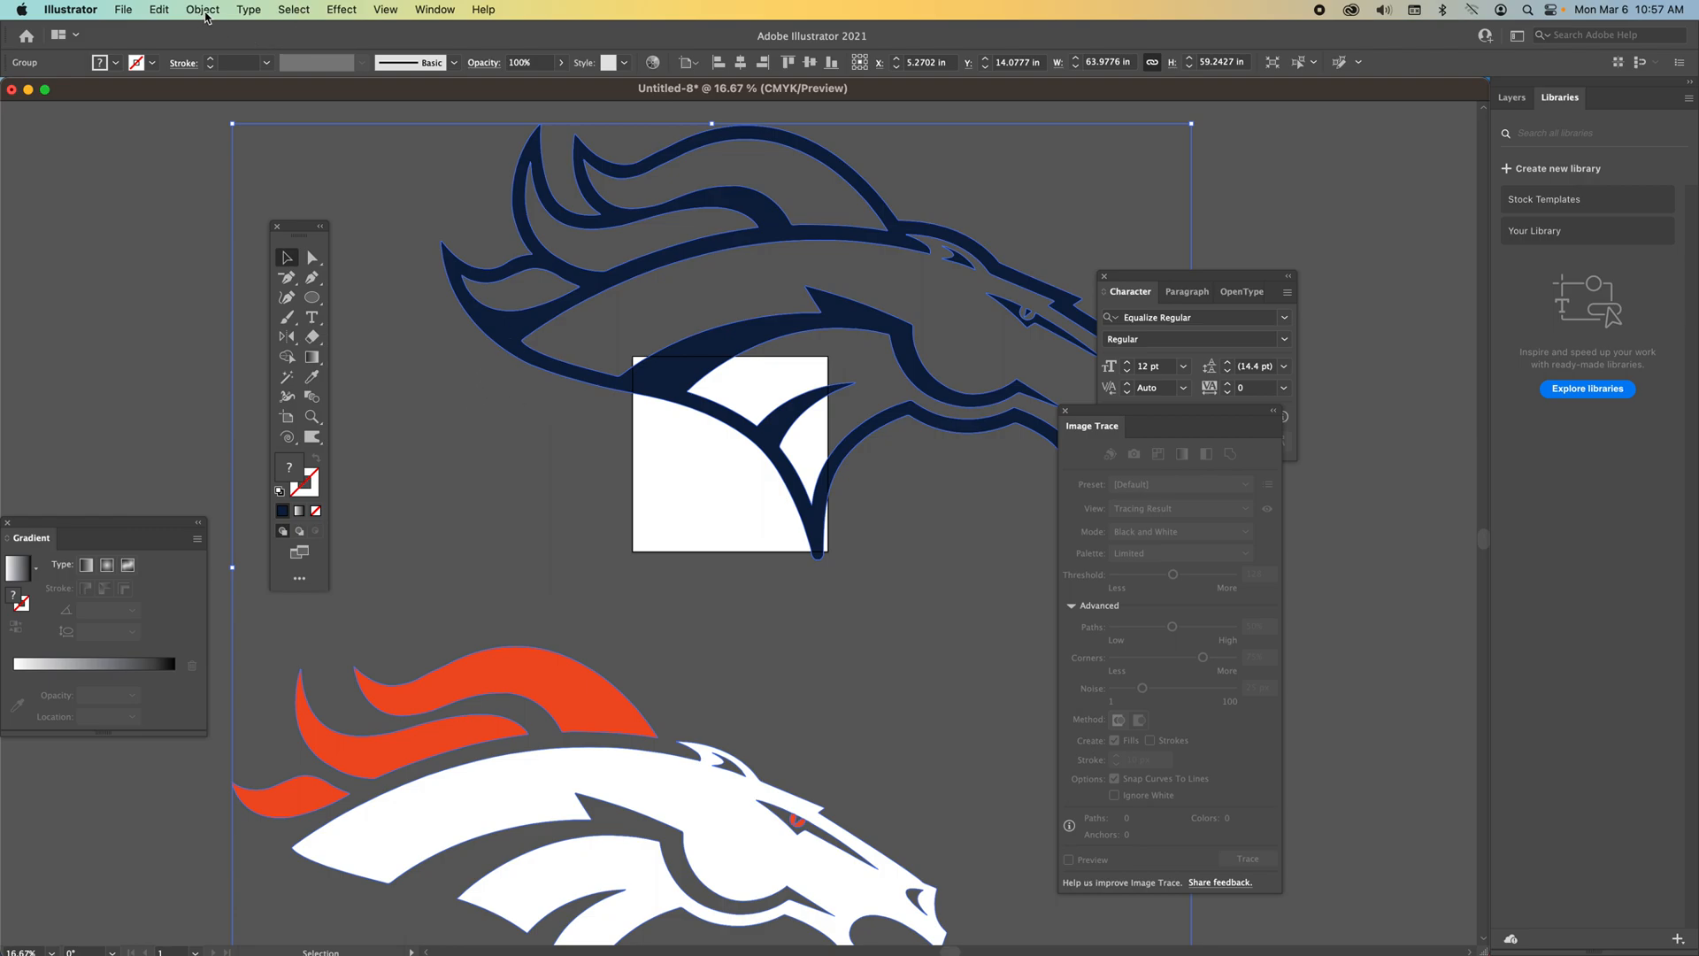
click(203, 10)
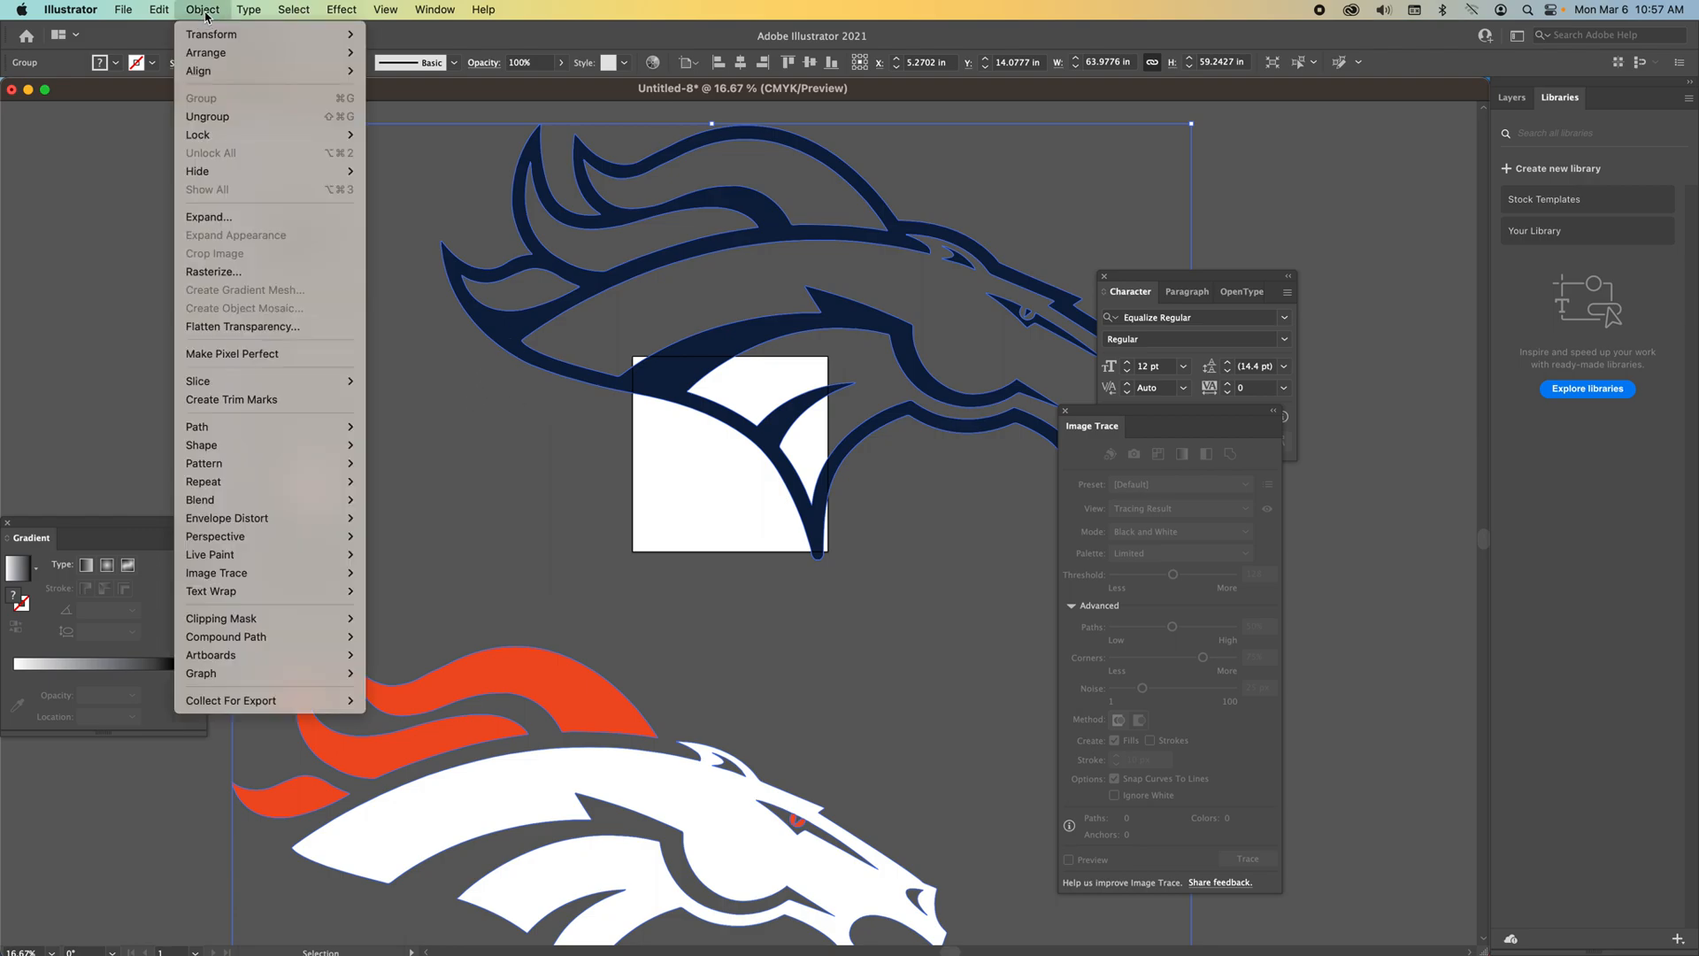
click(237, 116)
click(209, 10)
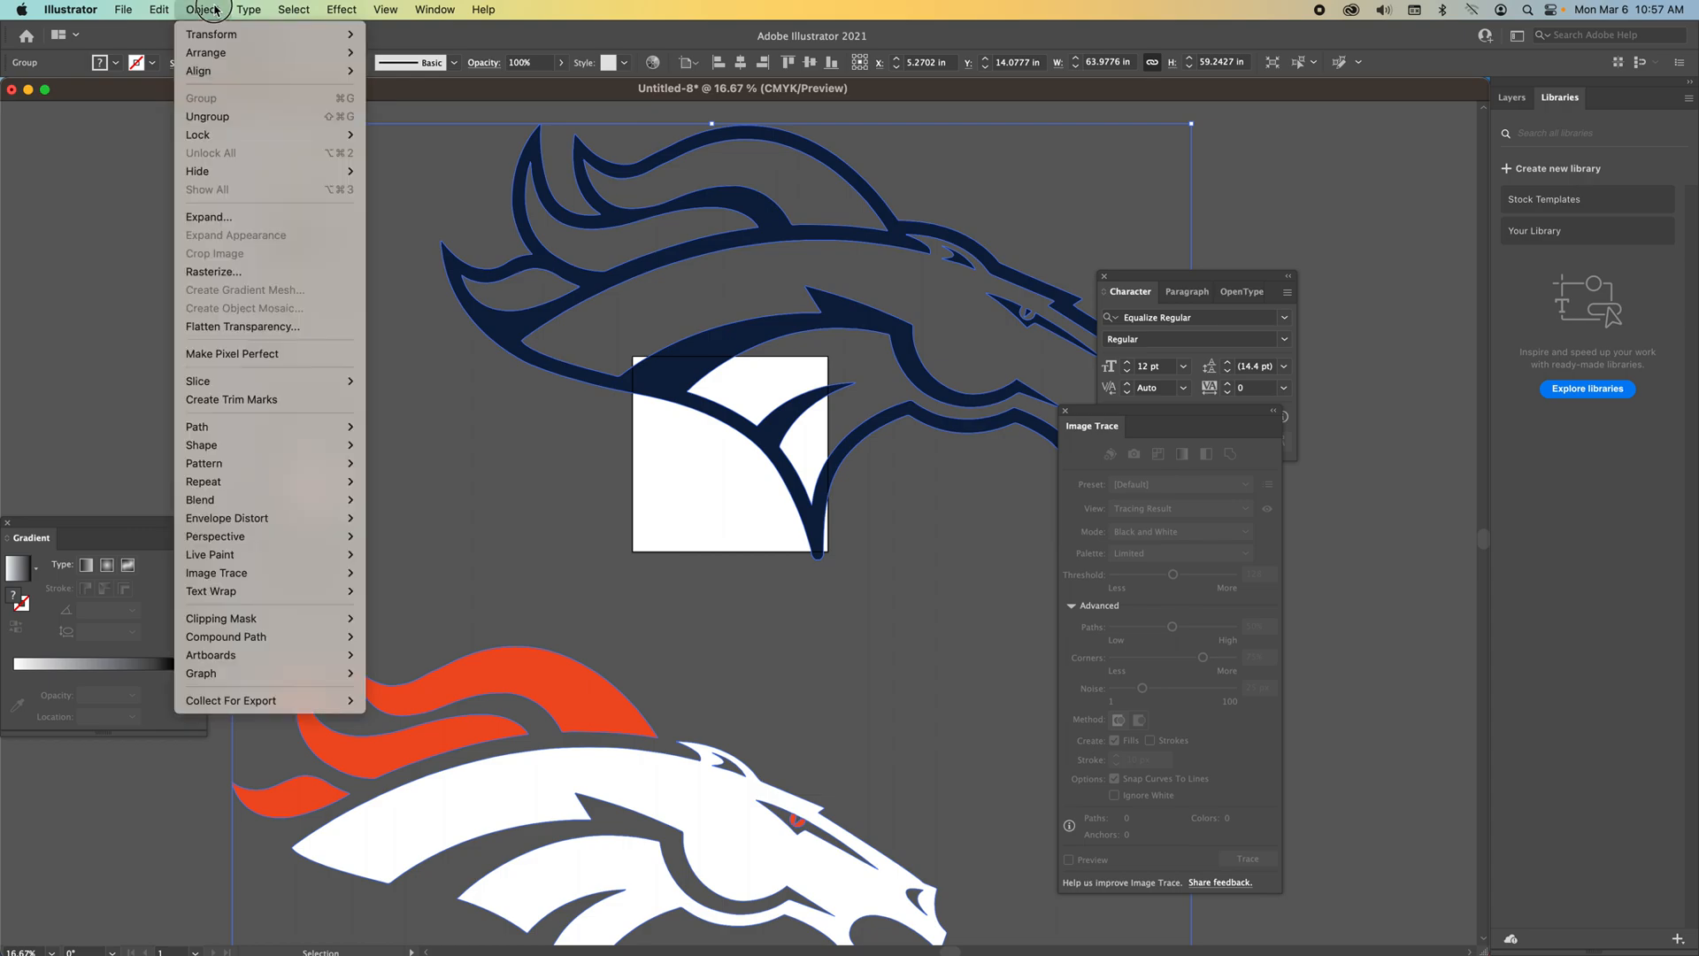
click(237, 116)
click(209, 10)
click(238, 116)
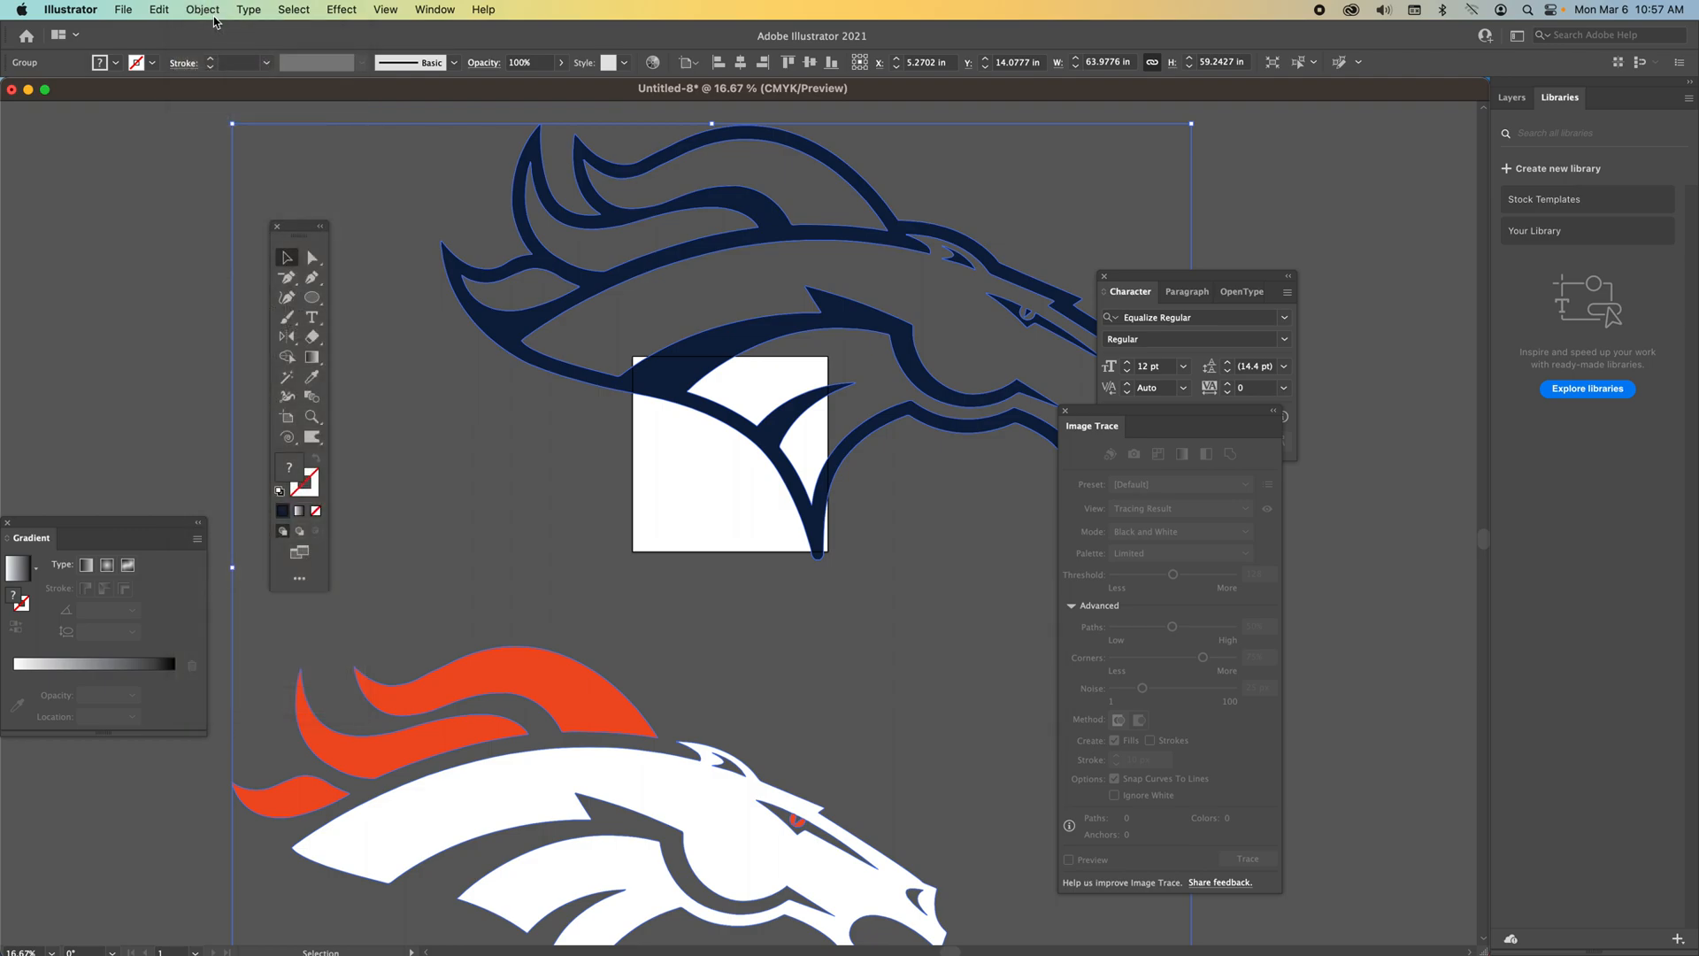
click(204, 10)
click(569, 431)
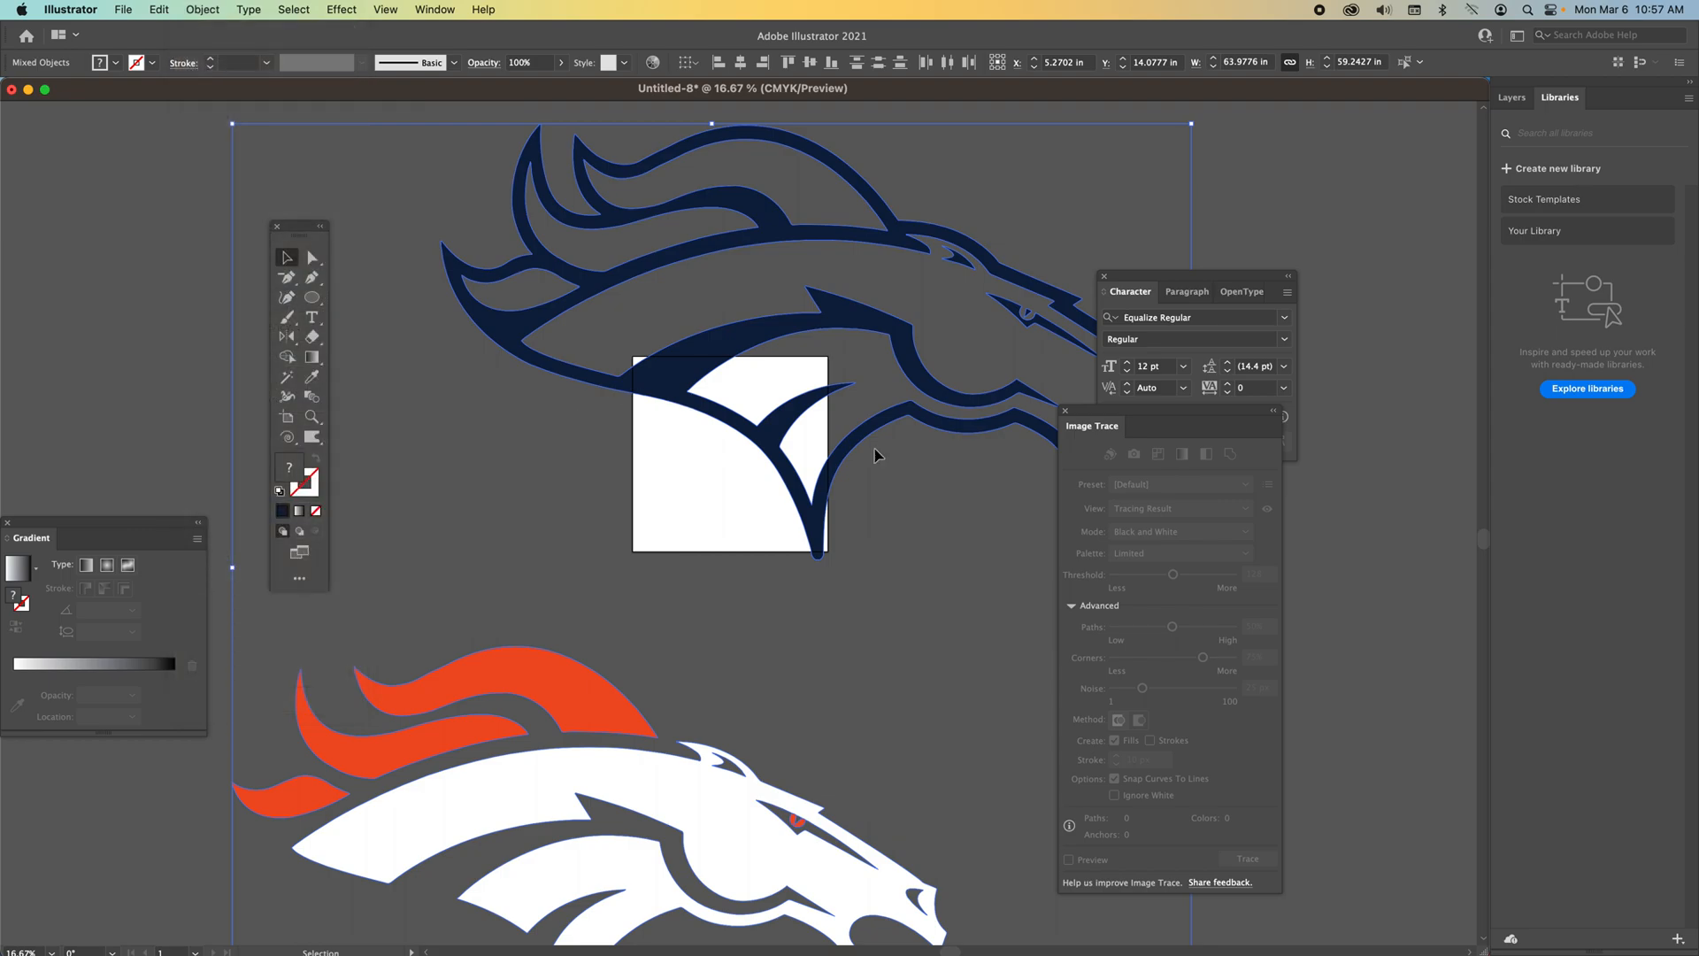
drag(1125, 276, 1326, 337)
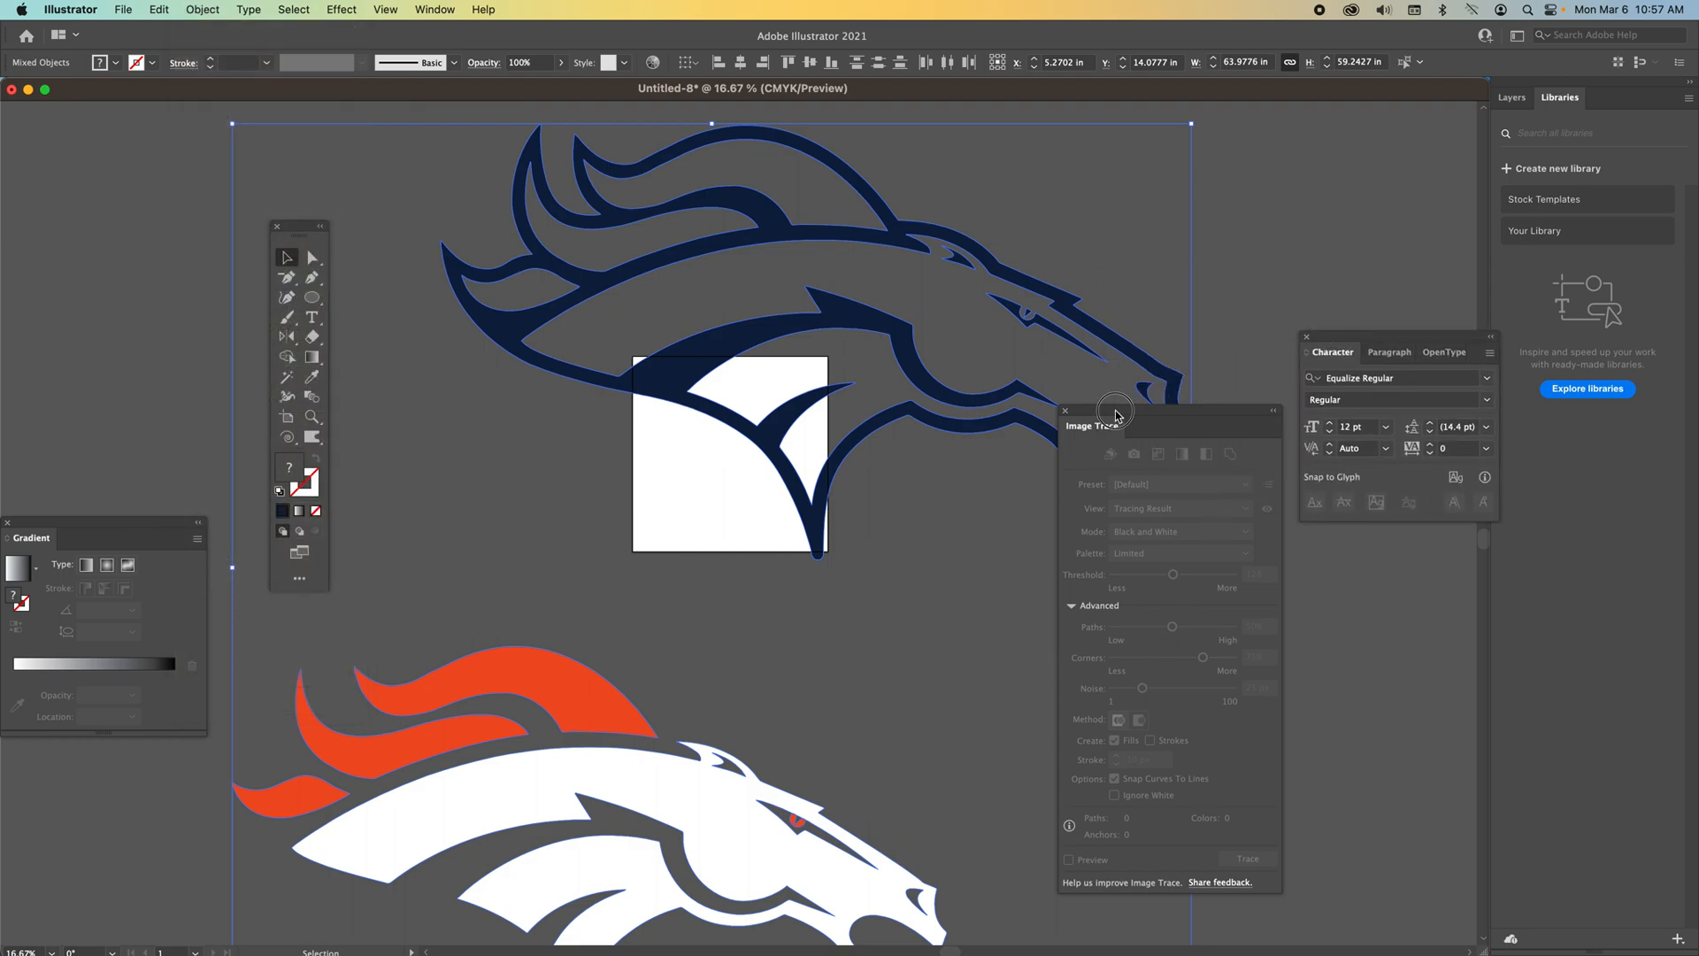
drag(1111, 411, 1364, 563)
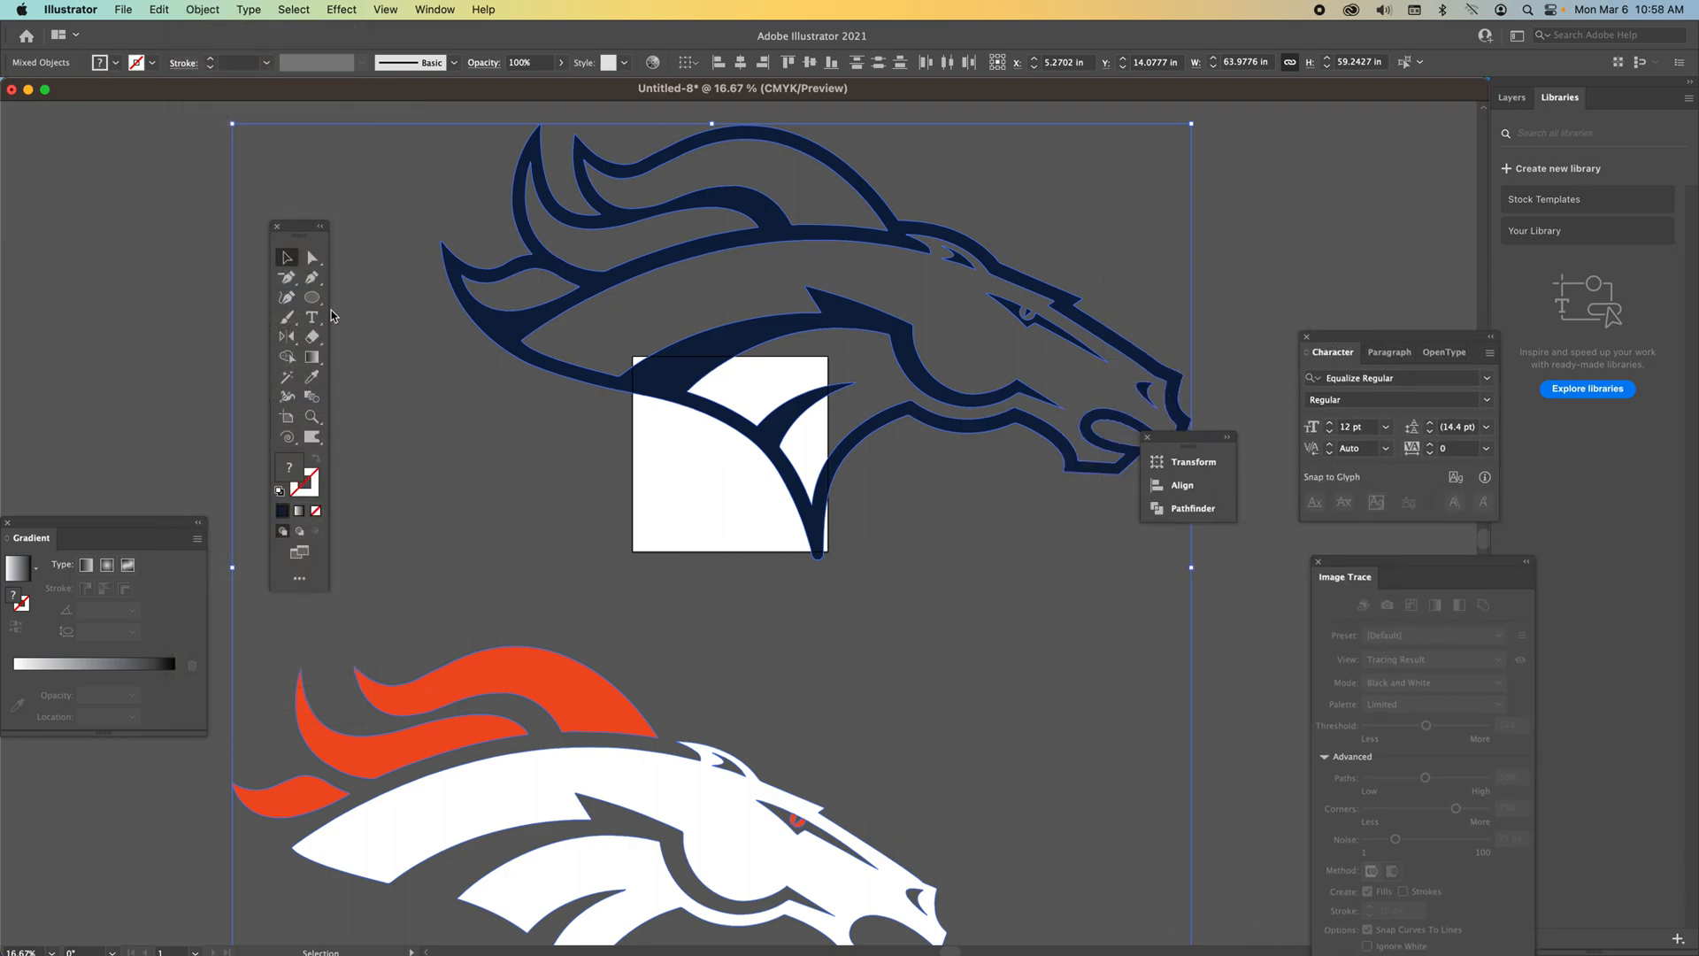
drag(677, 377, 626, 414)
key(super+z)
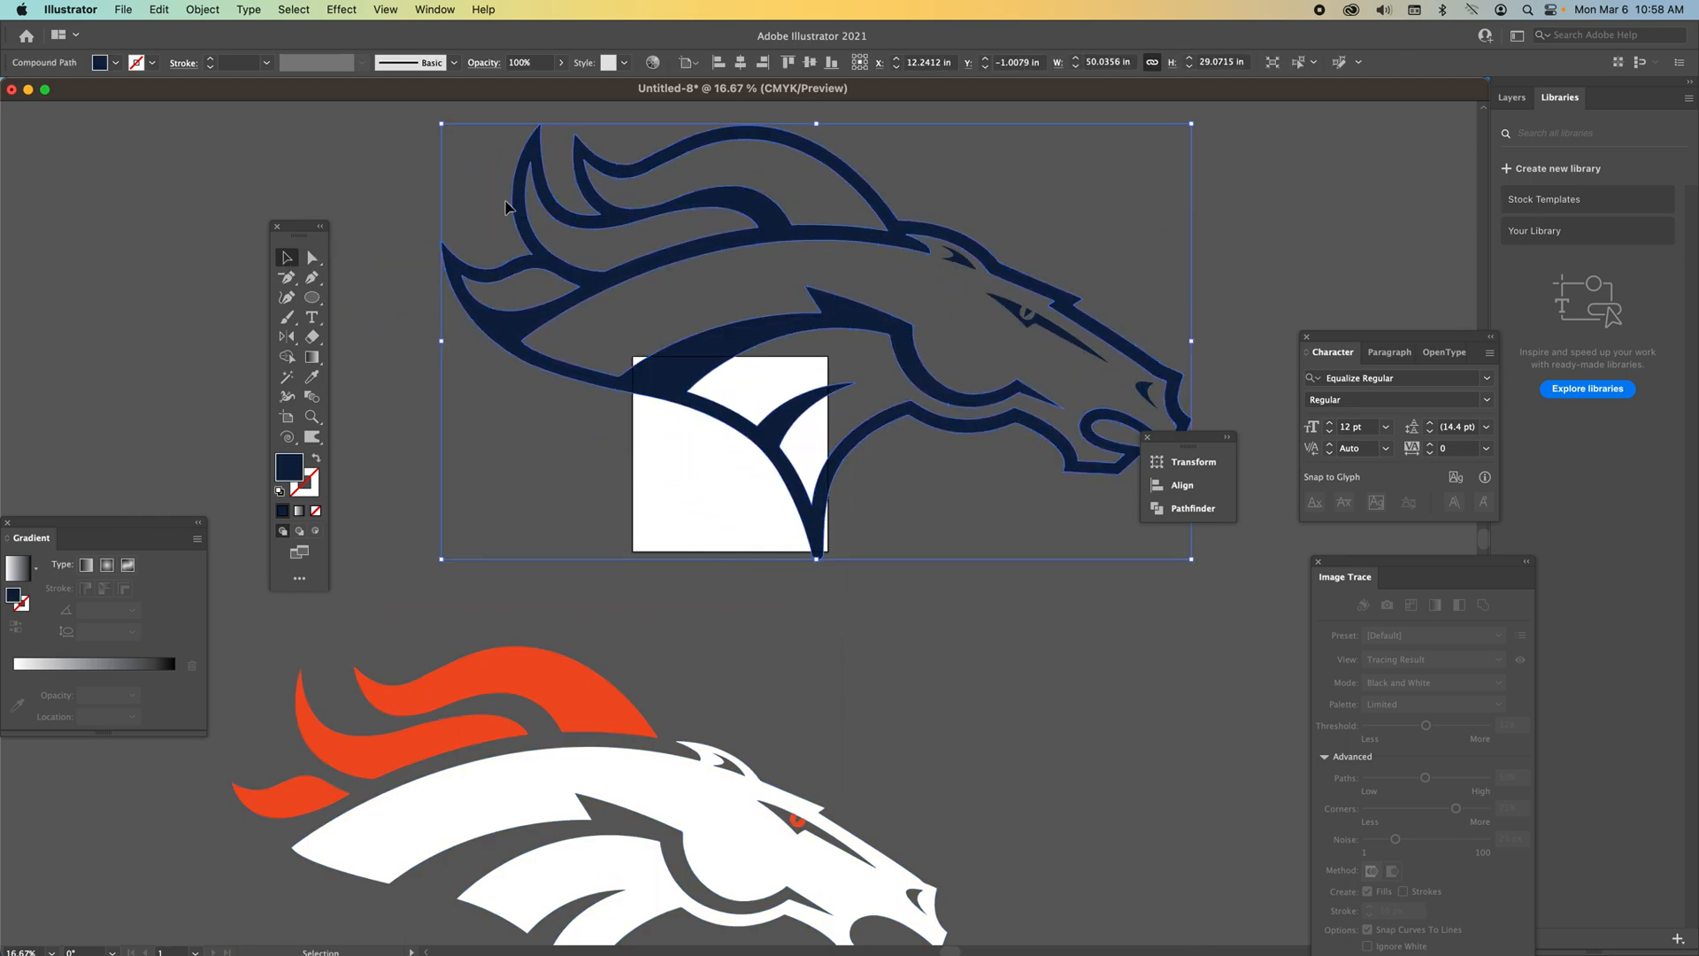
Select all the navy outline pieces and group them.
click(423, 152)
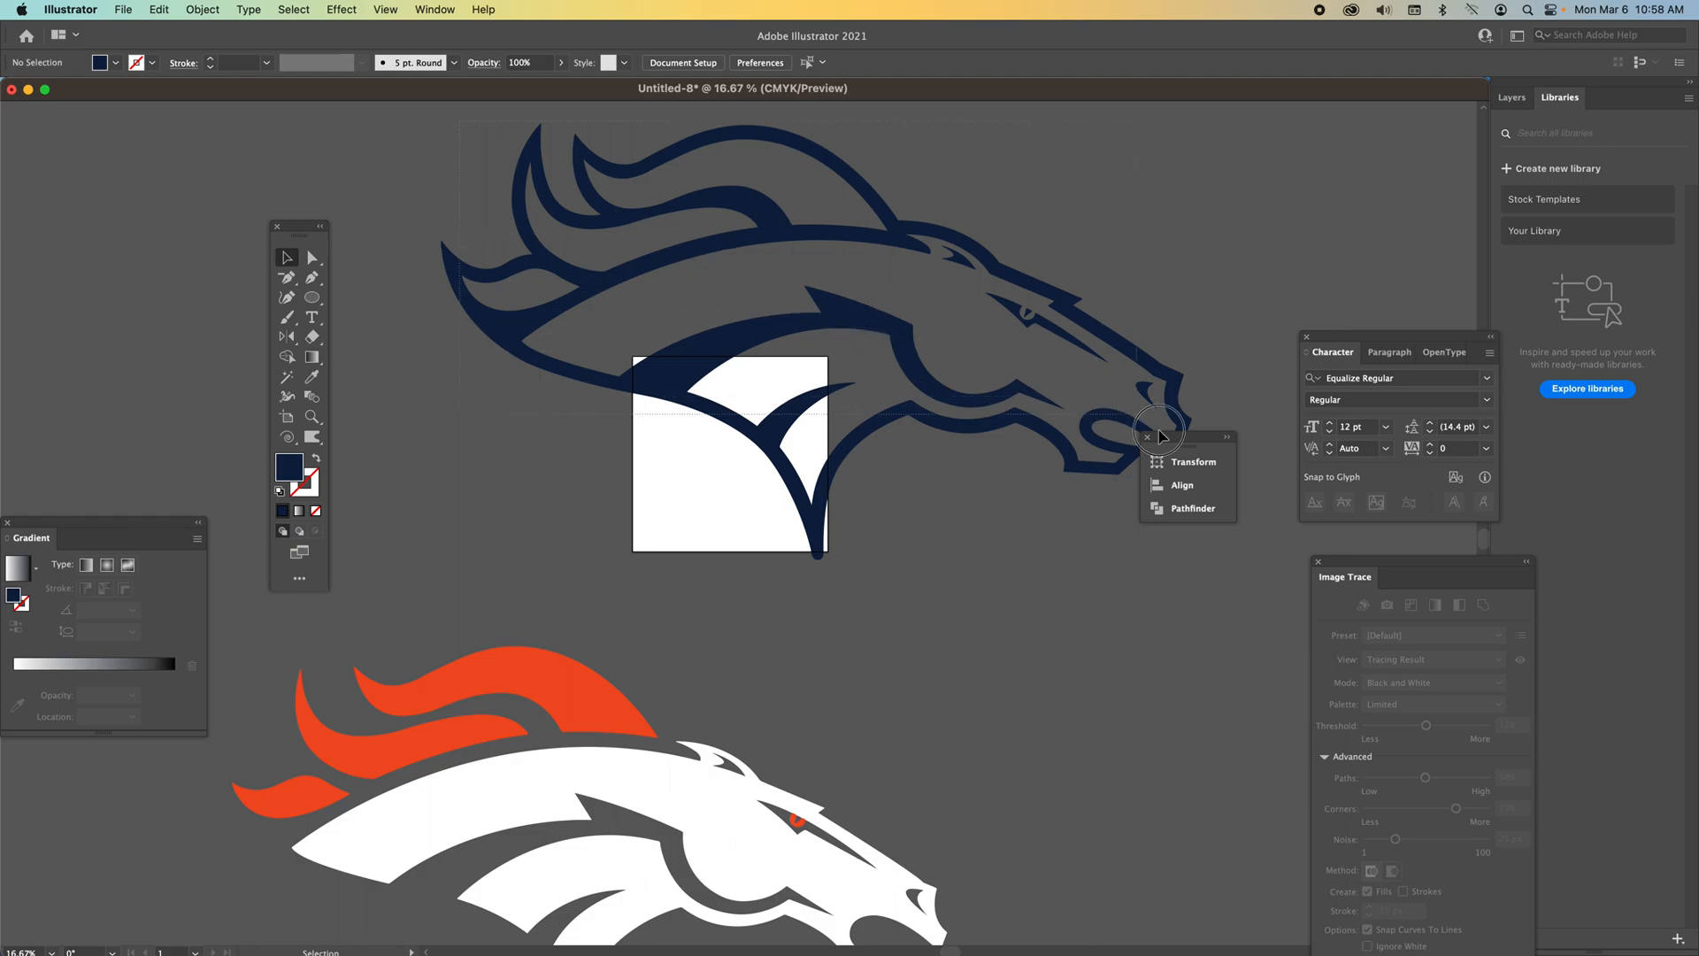
drag(1261, 540, 1261, 540)
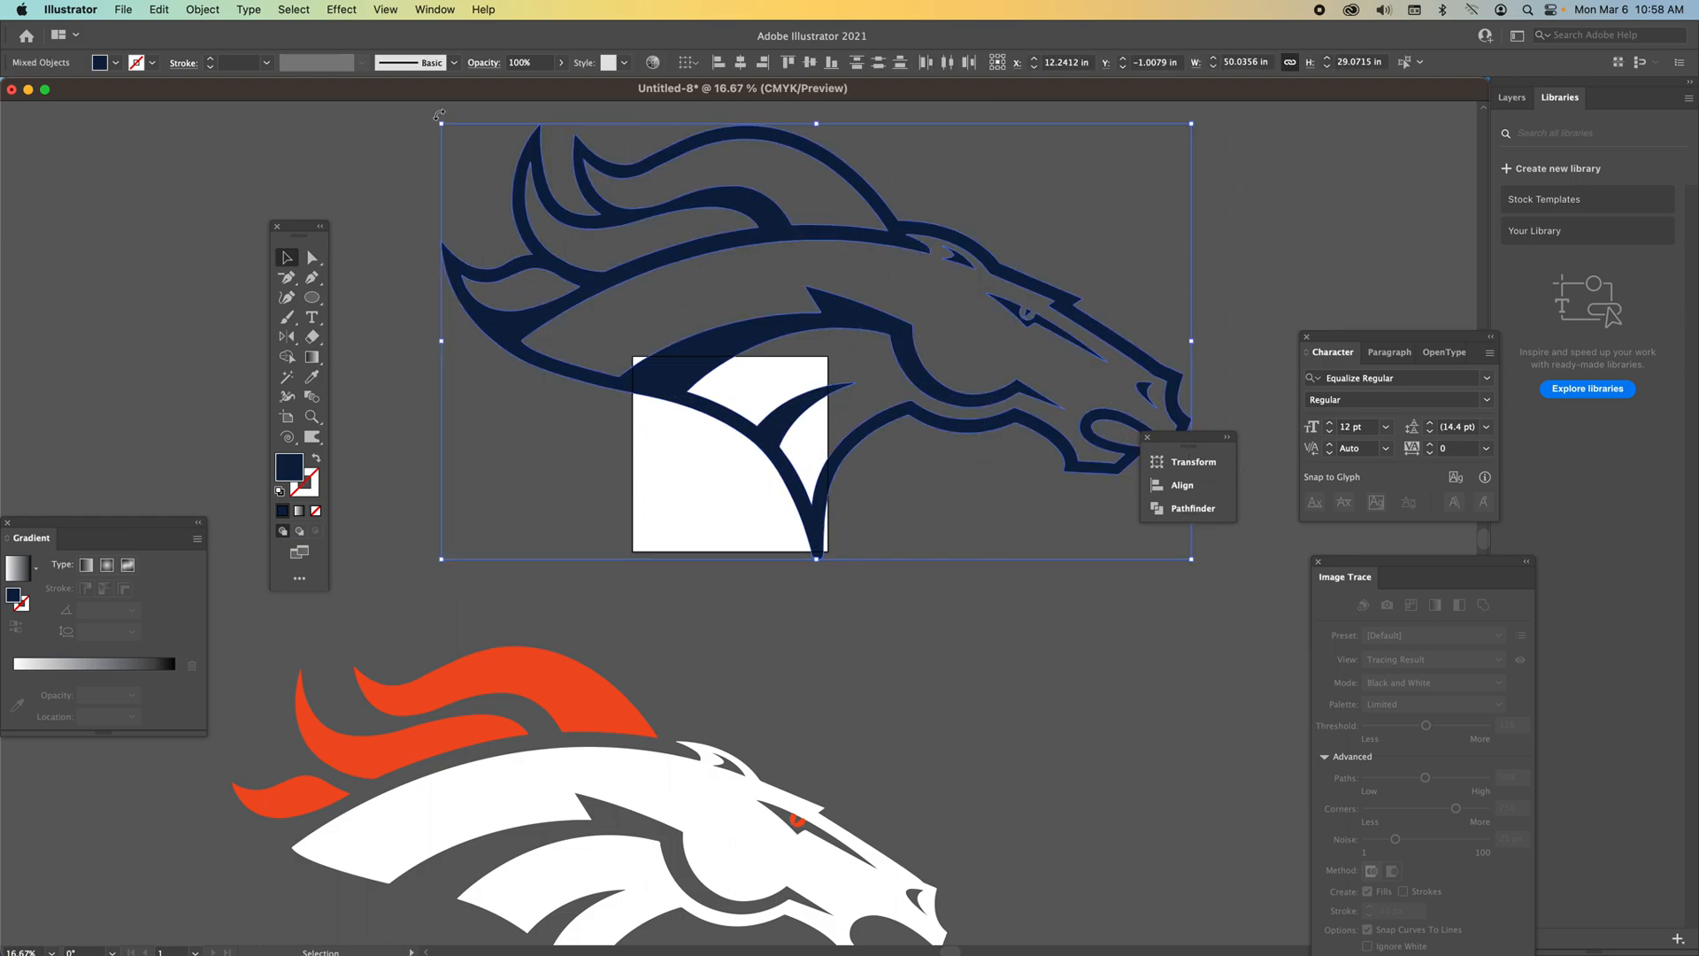
click(202, 10)
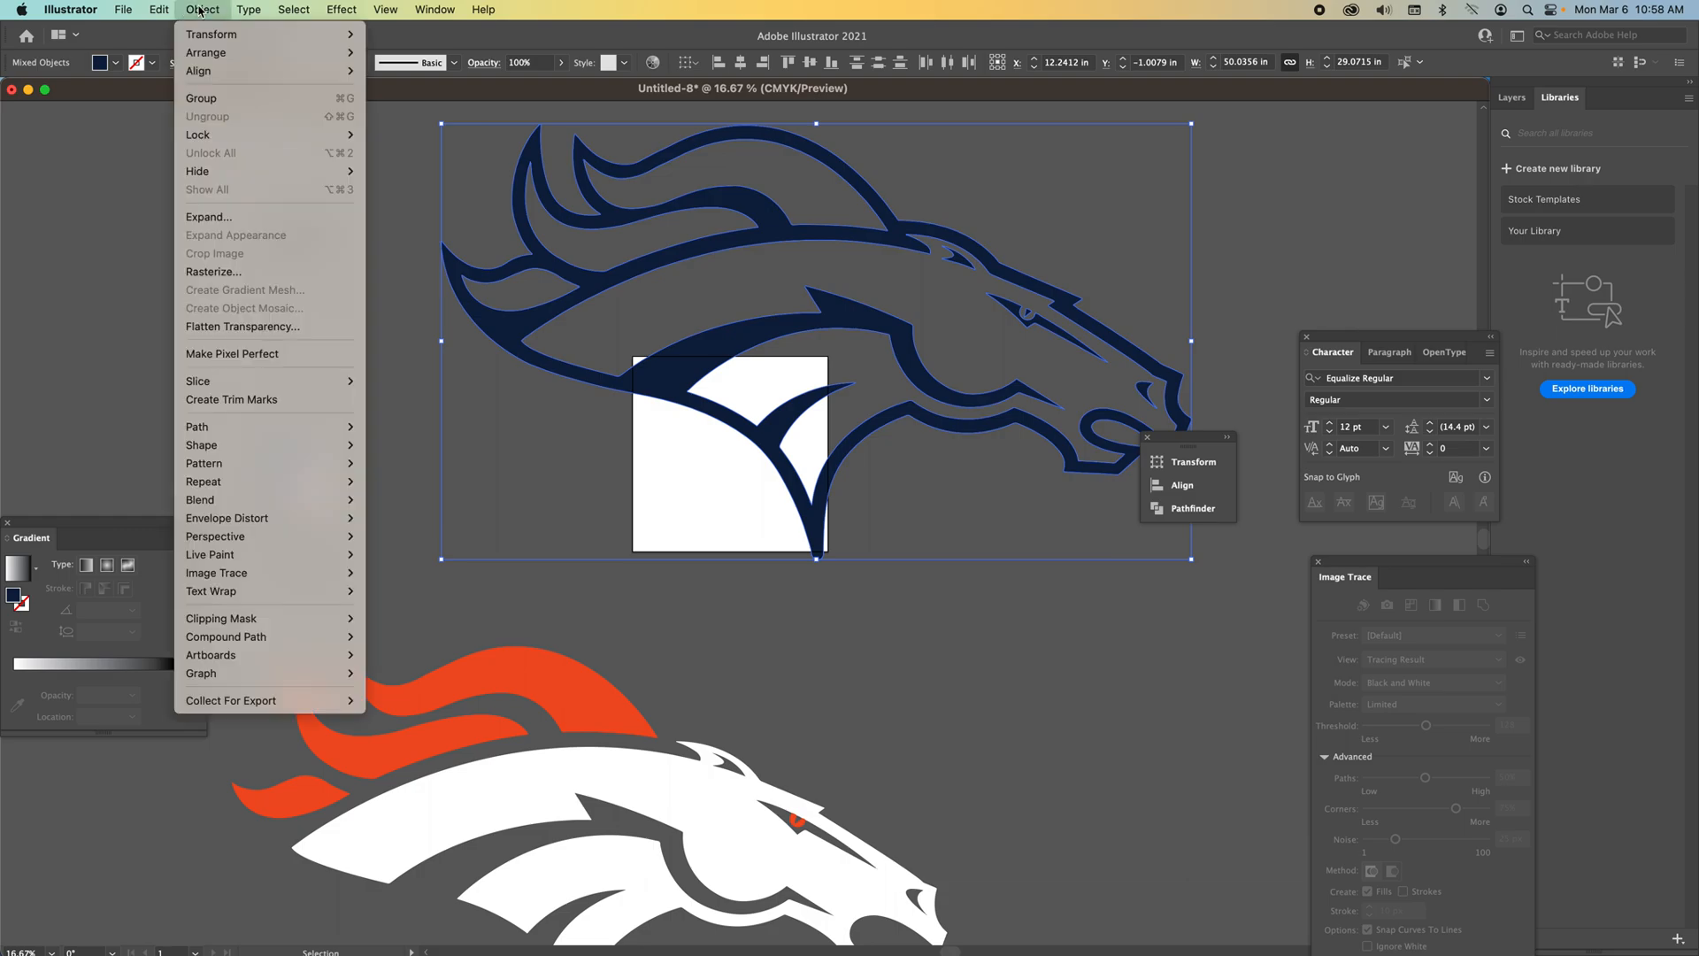
click(188, 104)
key(l)
mouse_move(673, 371)
mouse_down()
mouse_move(694, 436)
mouse_move(781, 364)
mouse_up()
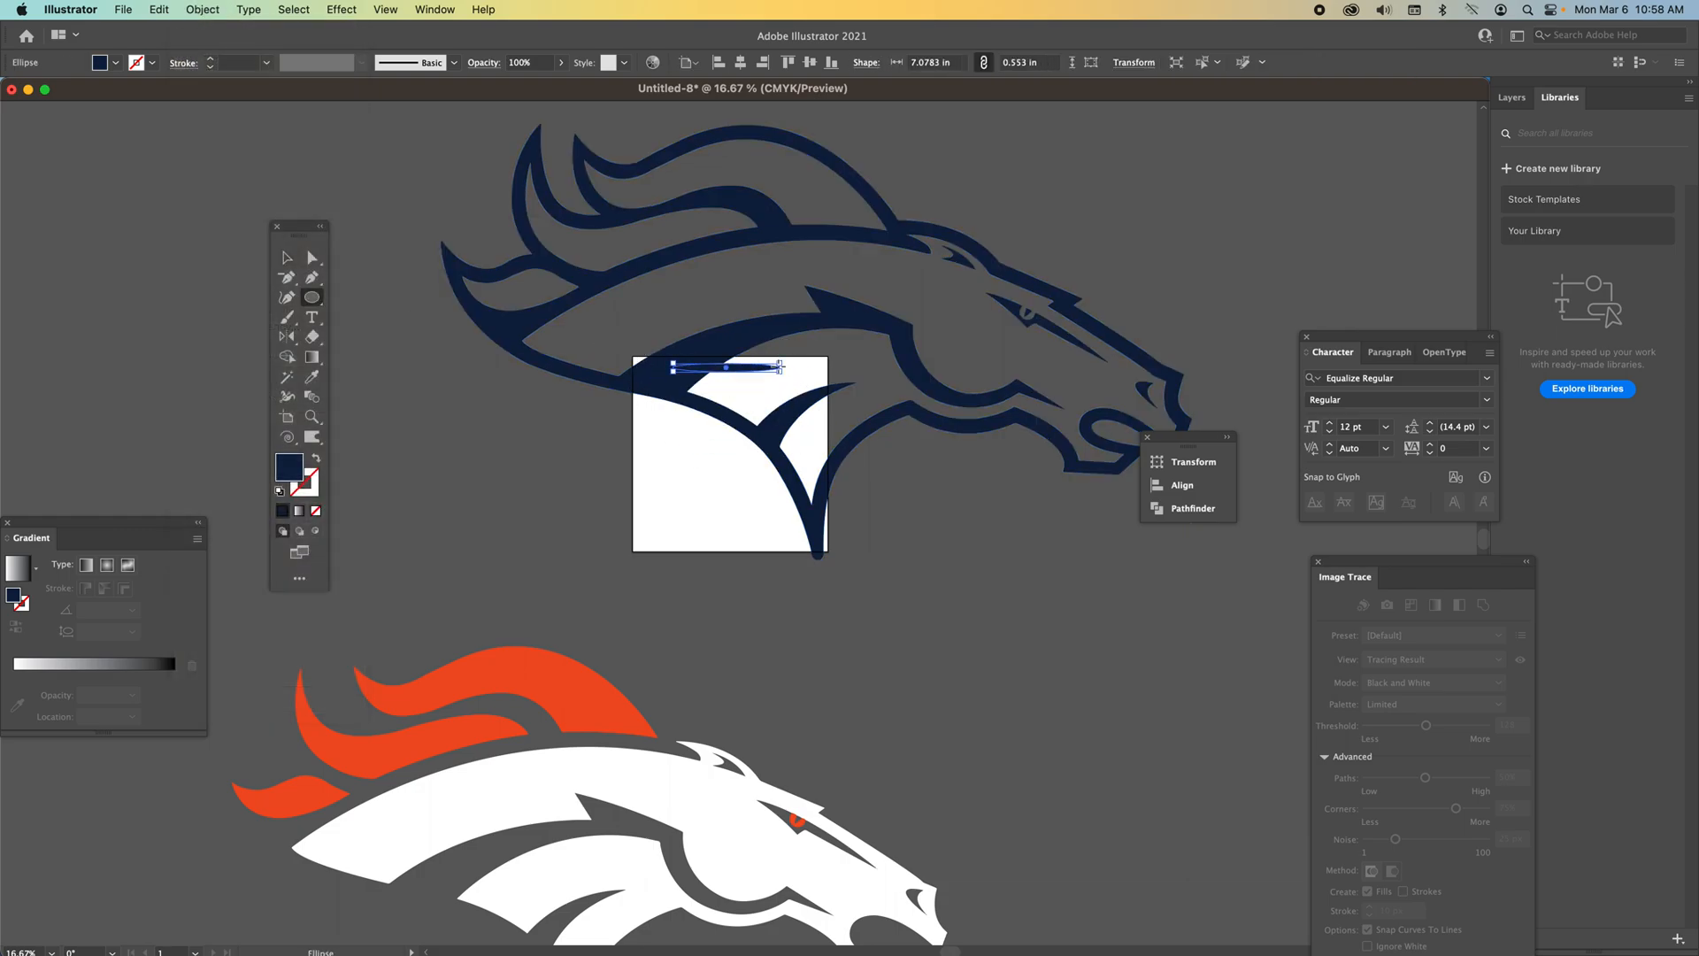
key(ctrl+z)
Move the grouped navy outline off to the upper right, away from the horse.
key(v)
drag(527, 334, 1103, 267)
scroll(345, 650, down, 2)
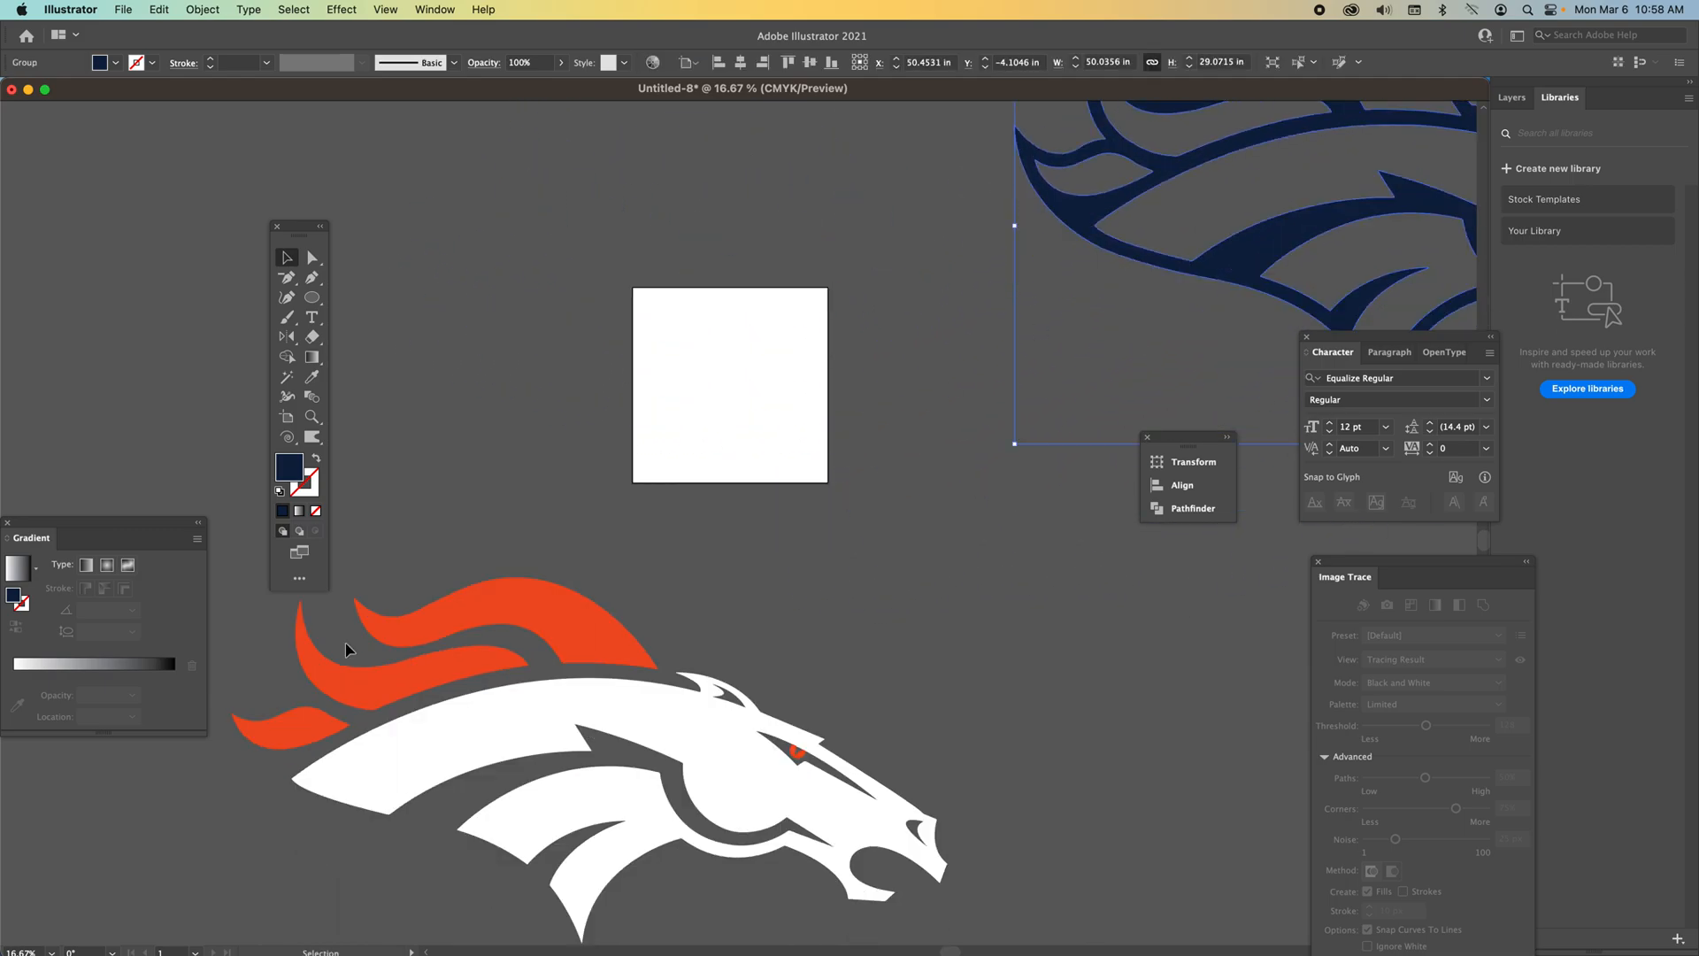
Select the orange and white horse pieces and group them.
drag(239, 612, 979, 872)
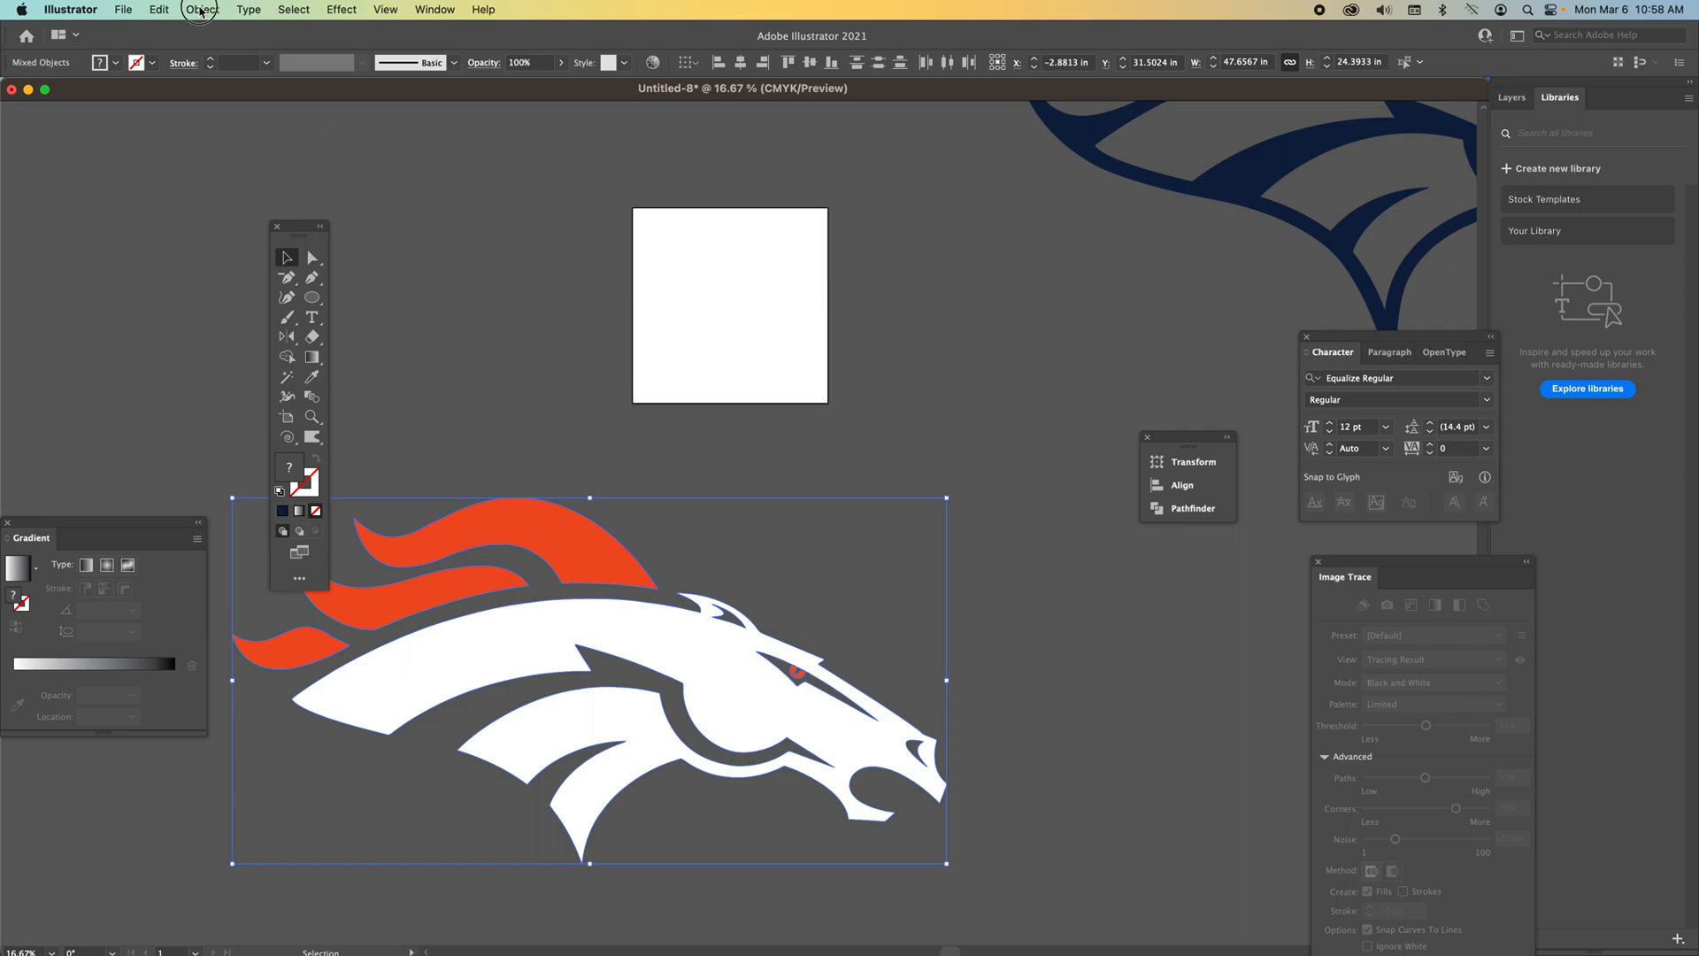
click(200, 11)
click(202, 98)
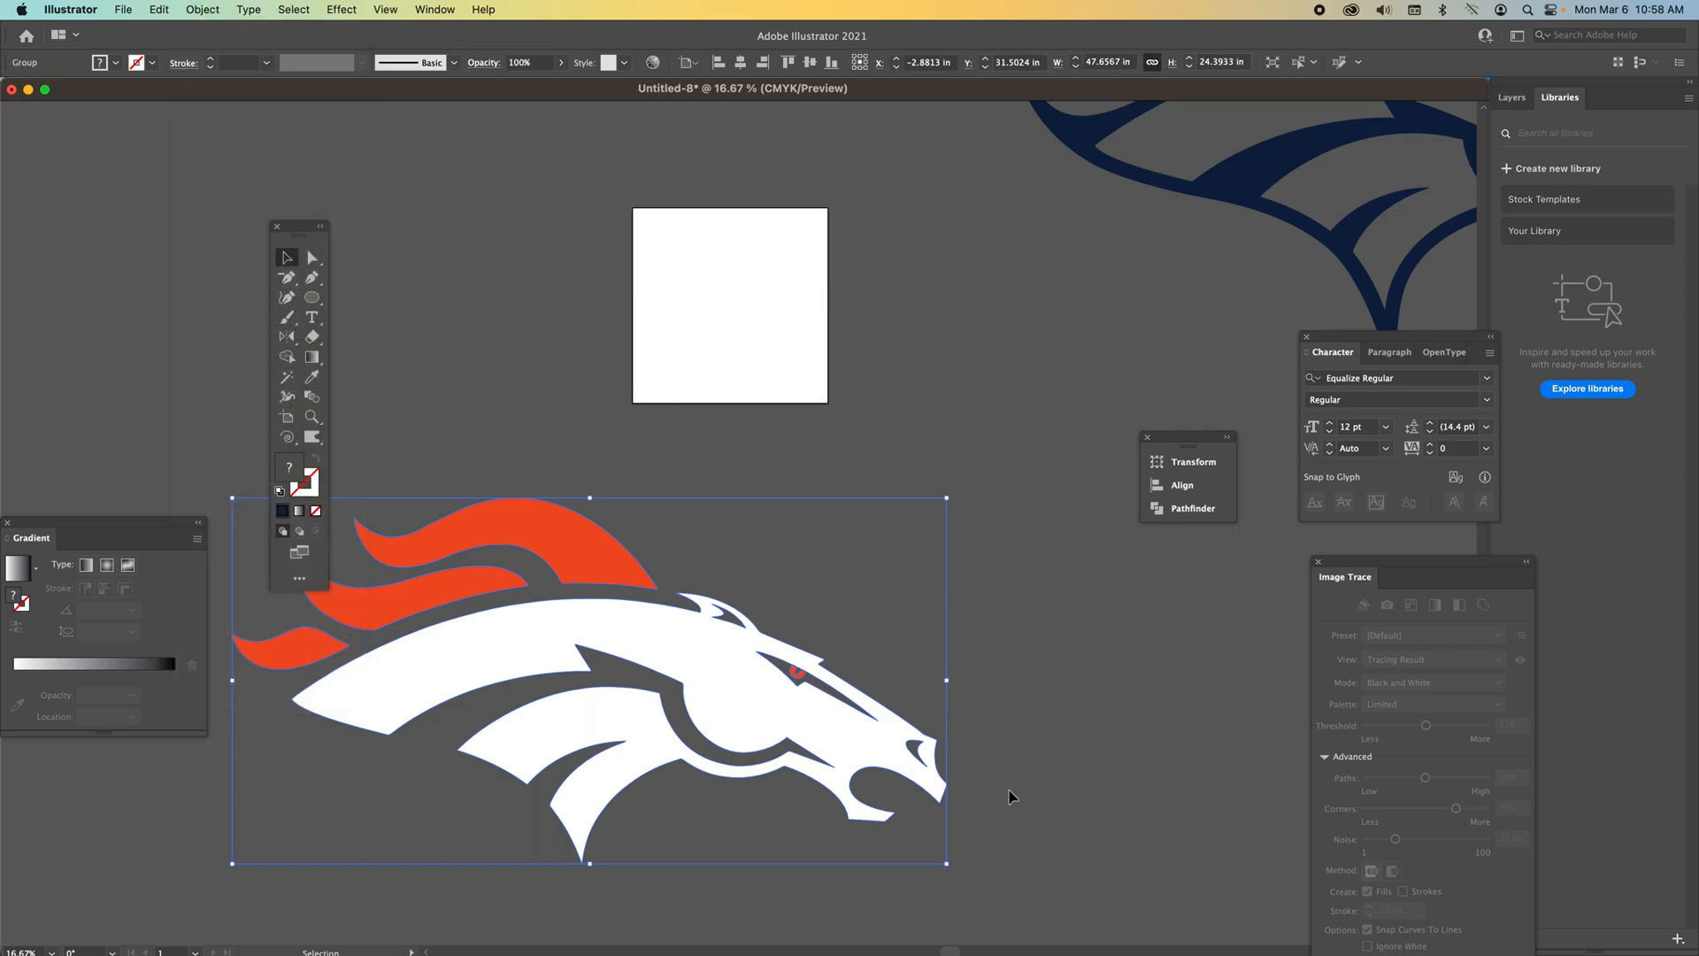
drag(754, 717, 797, 702)
Scale the navy outline group down and place it to the right of the artboard.
drag(1231, 177, 682, 380)
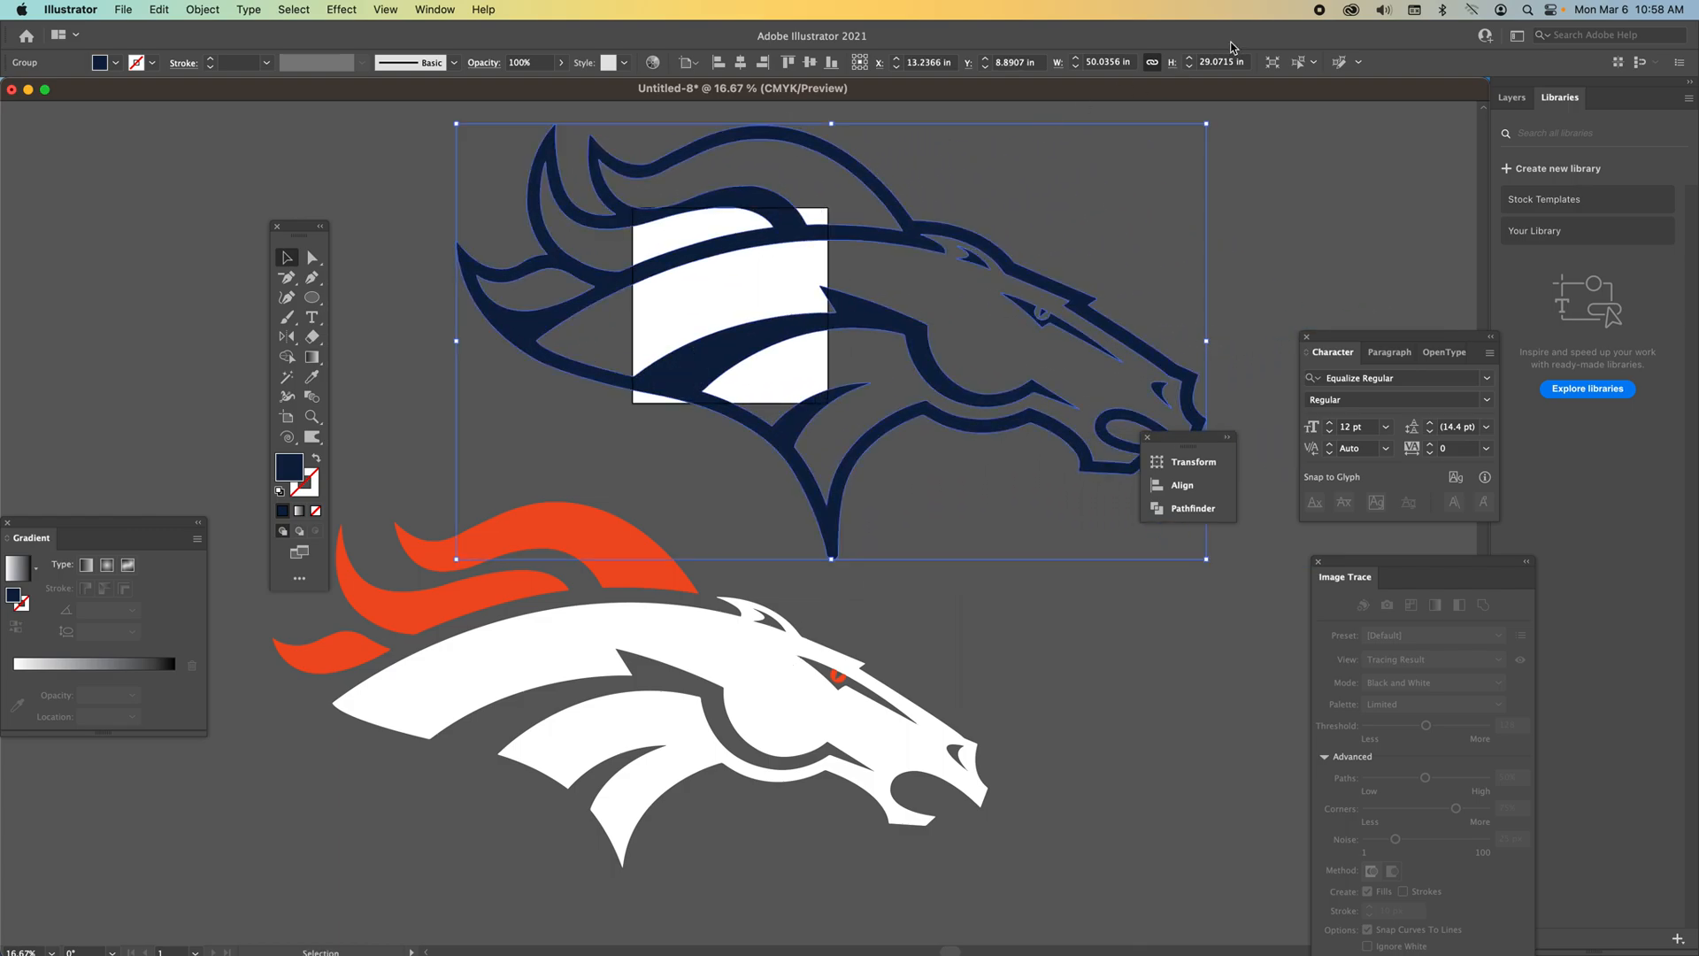
drag(1209, 126, 811, 353)
drag(589, 468, 1000, 360)
Recolor the orange and white horse group to solid white, FFFFFF.
drag(701, 645, 770, 557)
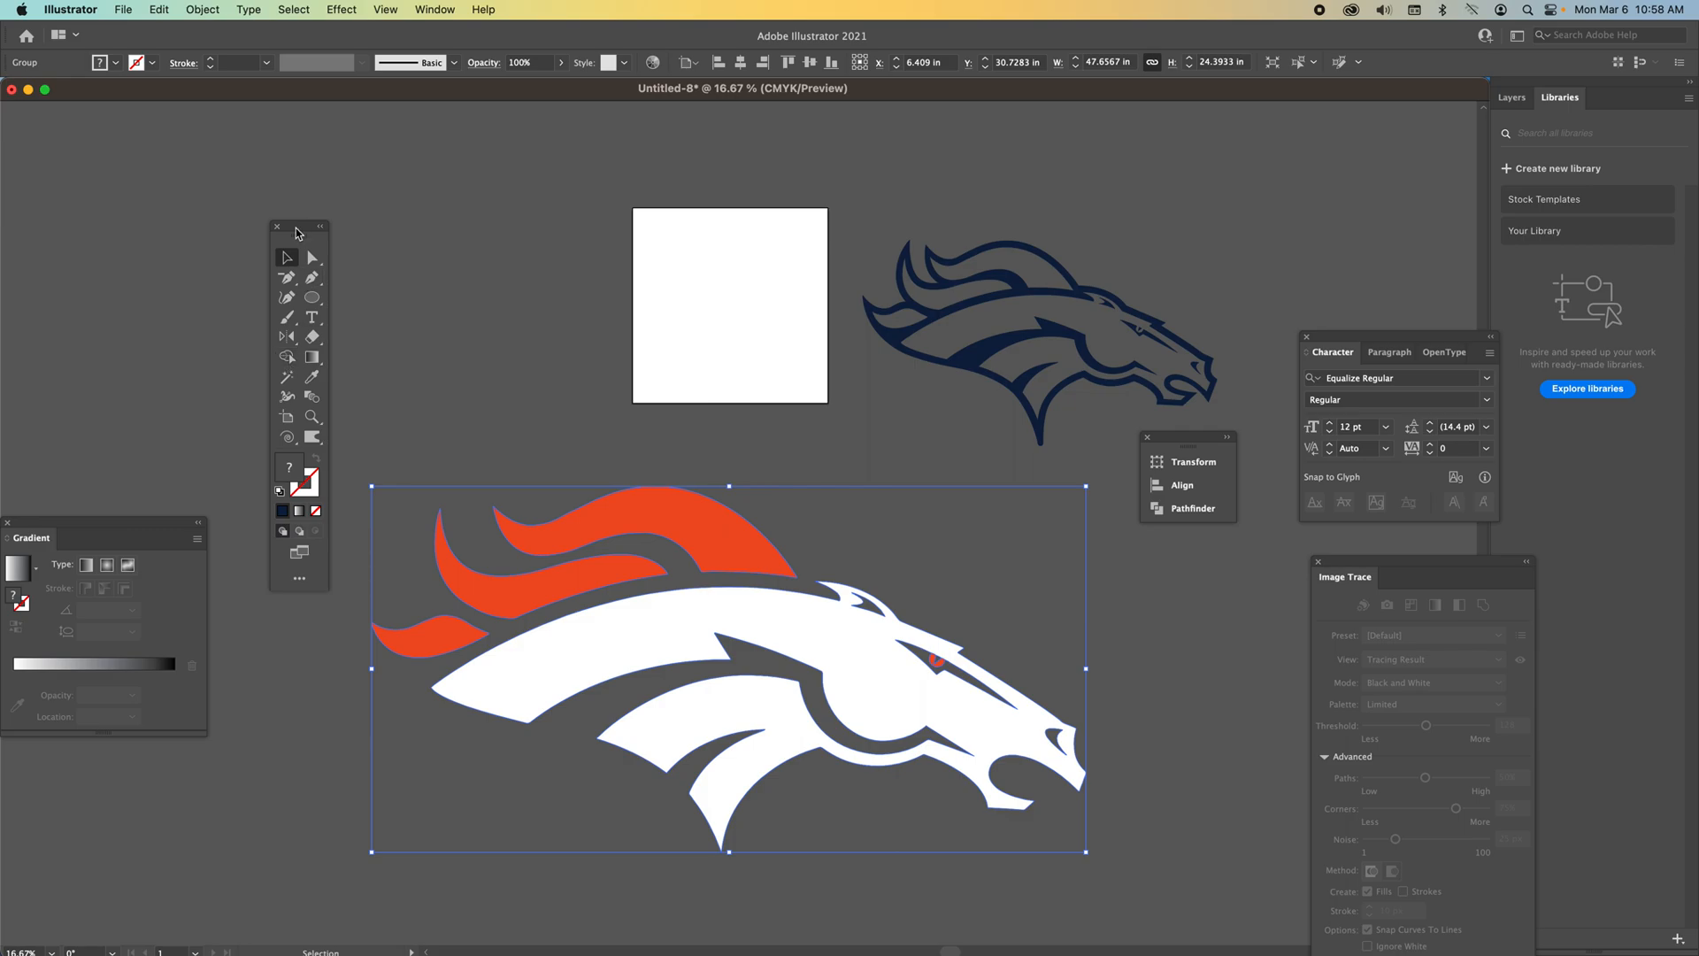
double_click(291, 470)
drag(440, 205, 420, 159)
click(845, 181)
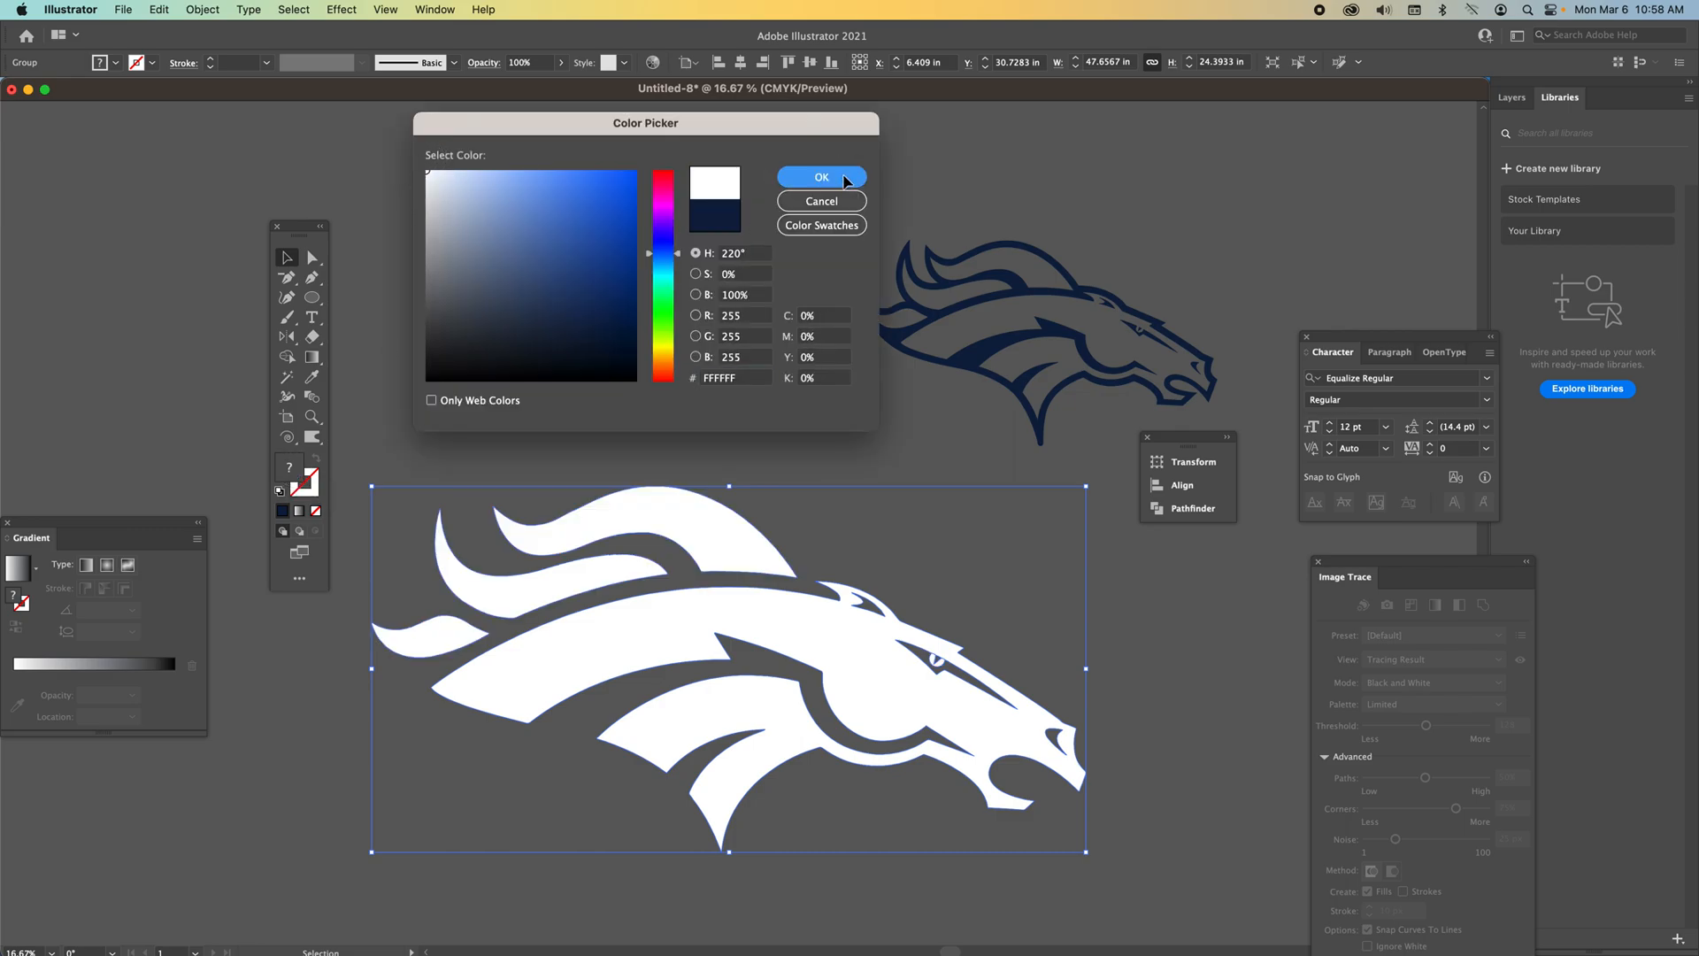
Zoom into the horse's eye and merge the white horse shapes with Pathfinder Unite.
drag(861, 675, 881, 637)
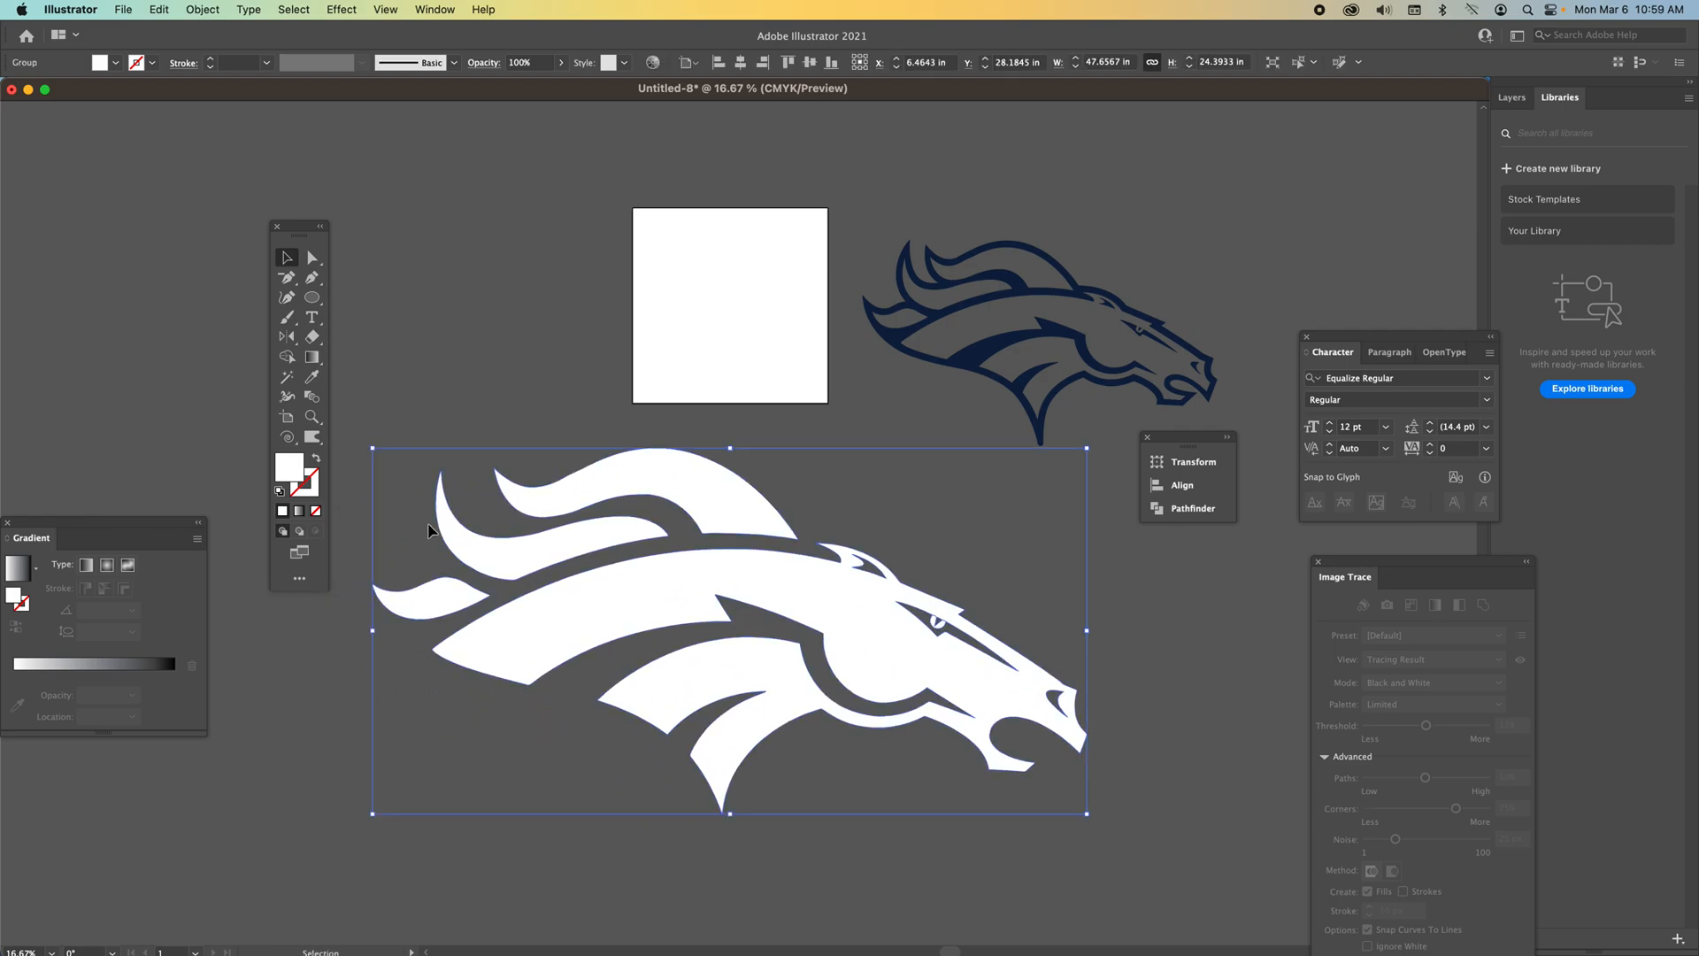
click(313, 416)
click(948, 625)
drag(727, 531, 755, 588)
key(v)
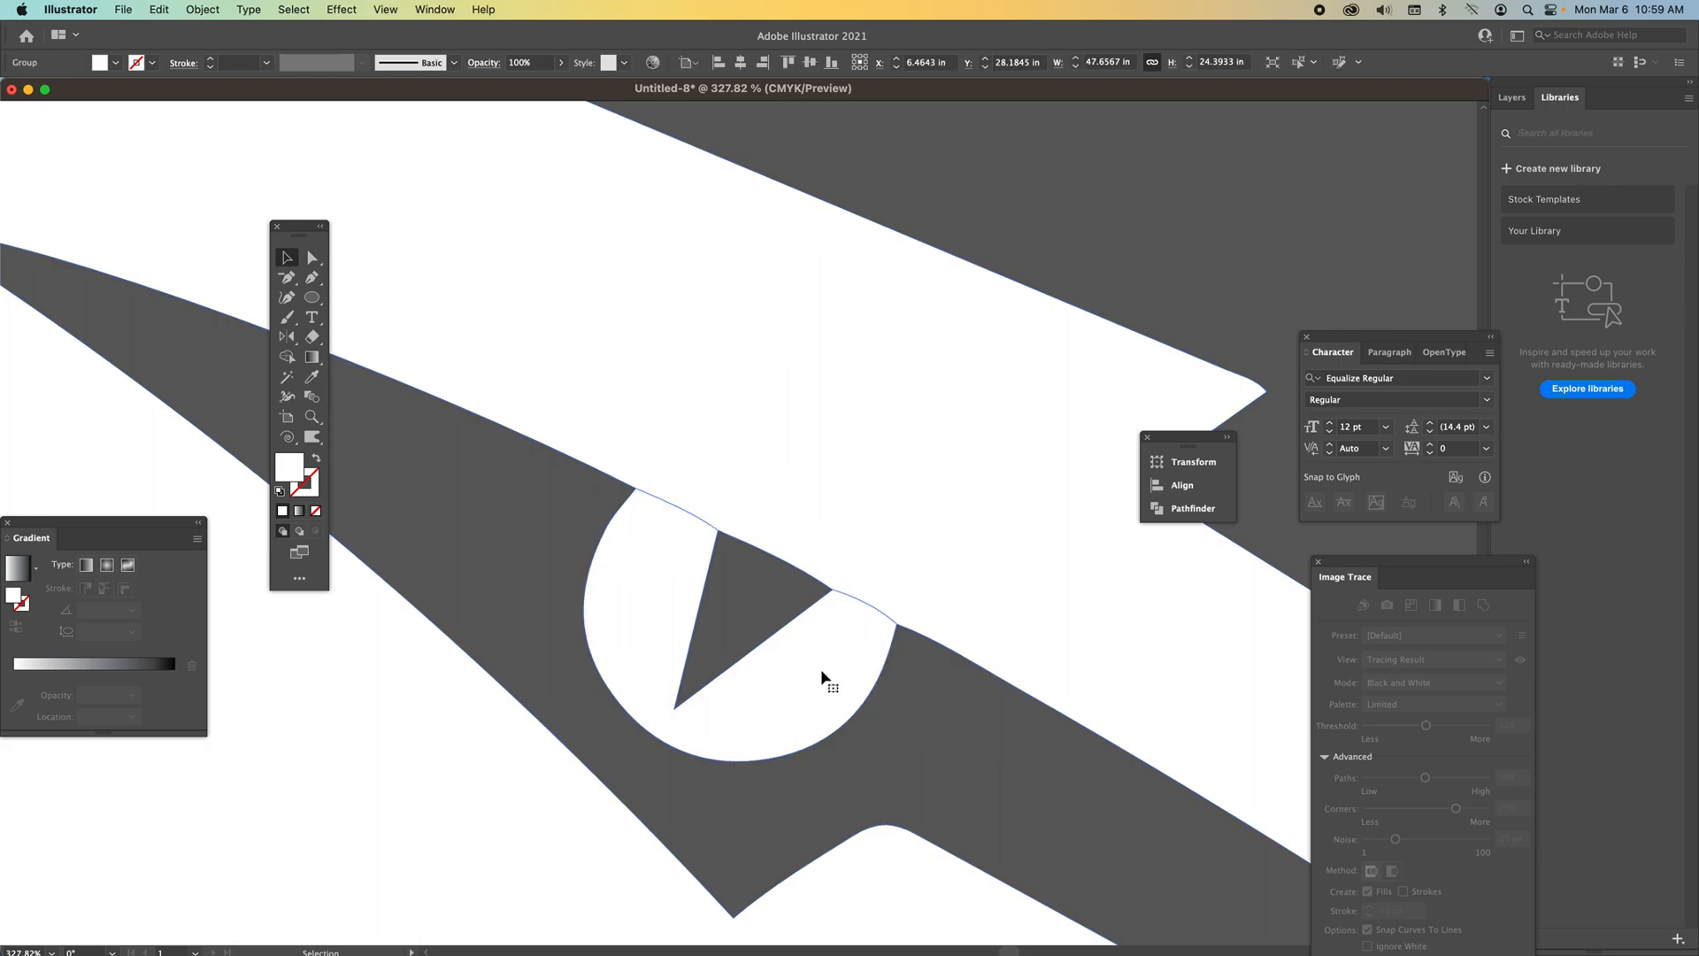
click(1175, 511)
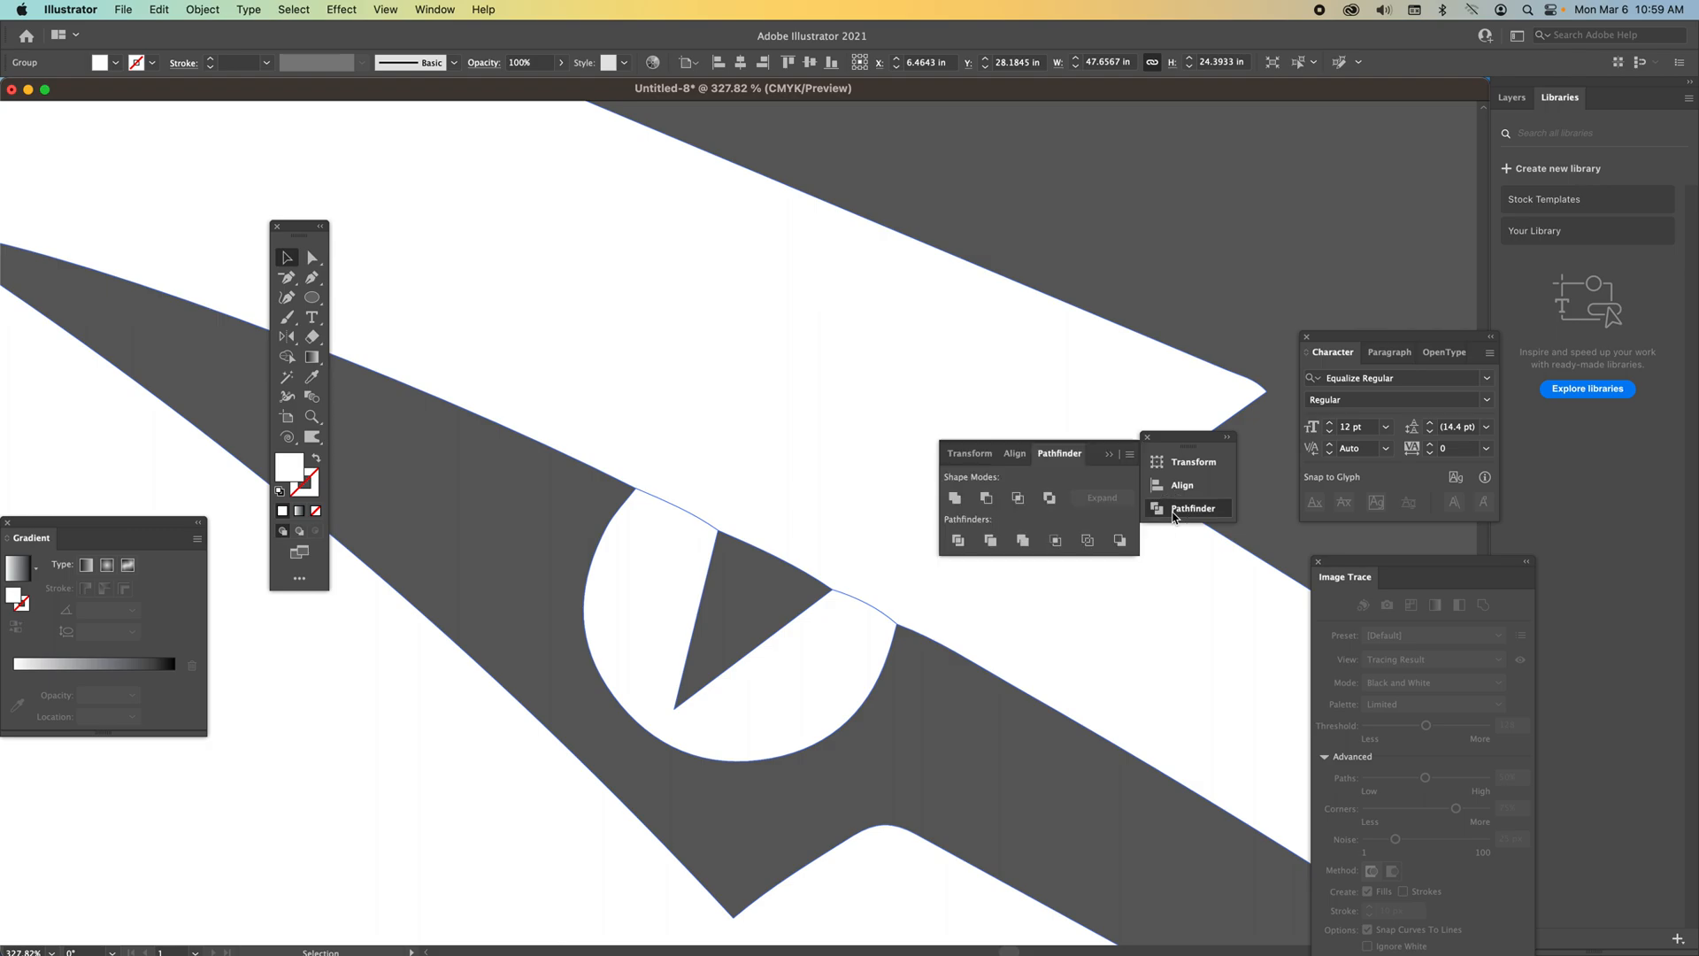
click(955, 501)
Select the eye triangle inside the united horse to inspect it, then reselect the horse group.
key(a)
click(851, 598)
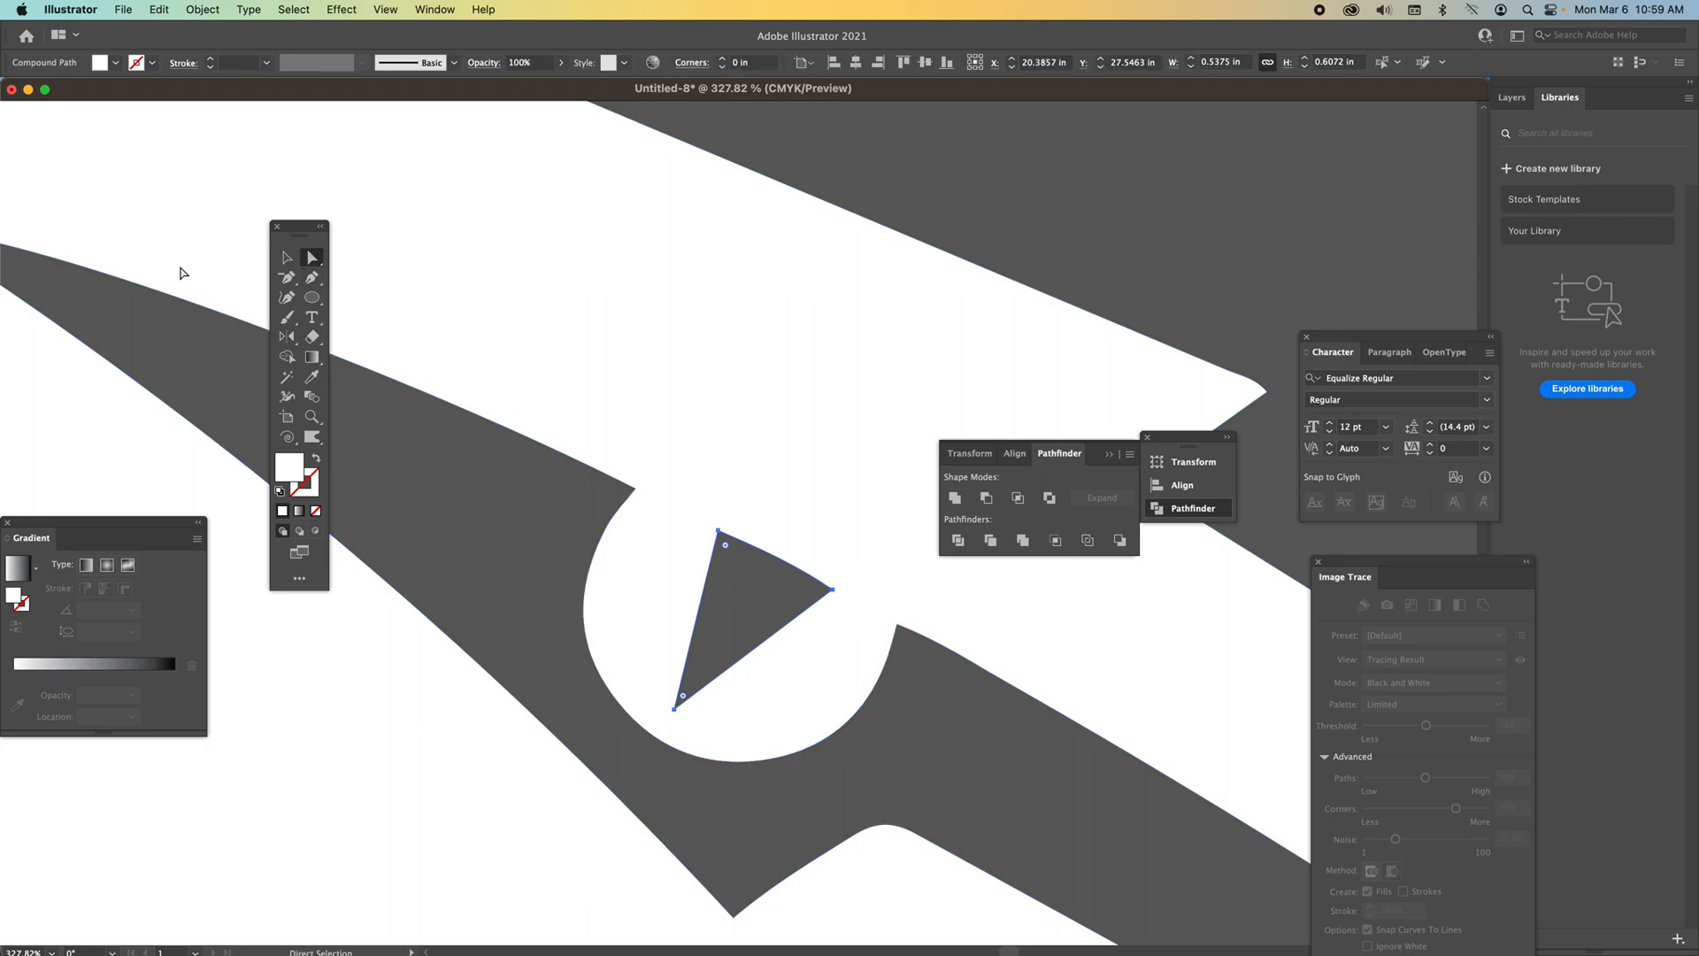
click(286, 258)
click(416, 466)
click(658, 569)
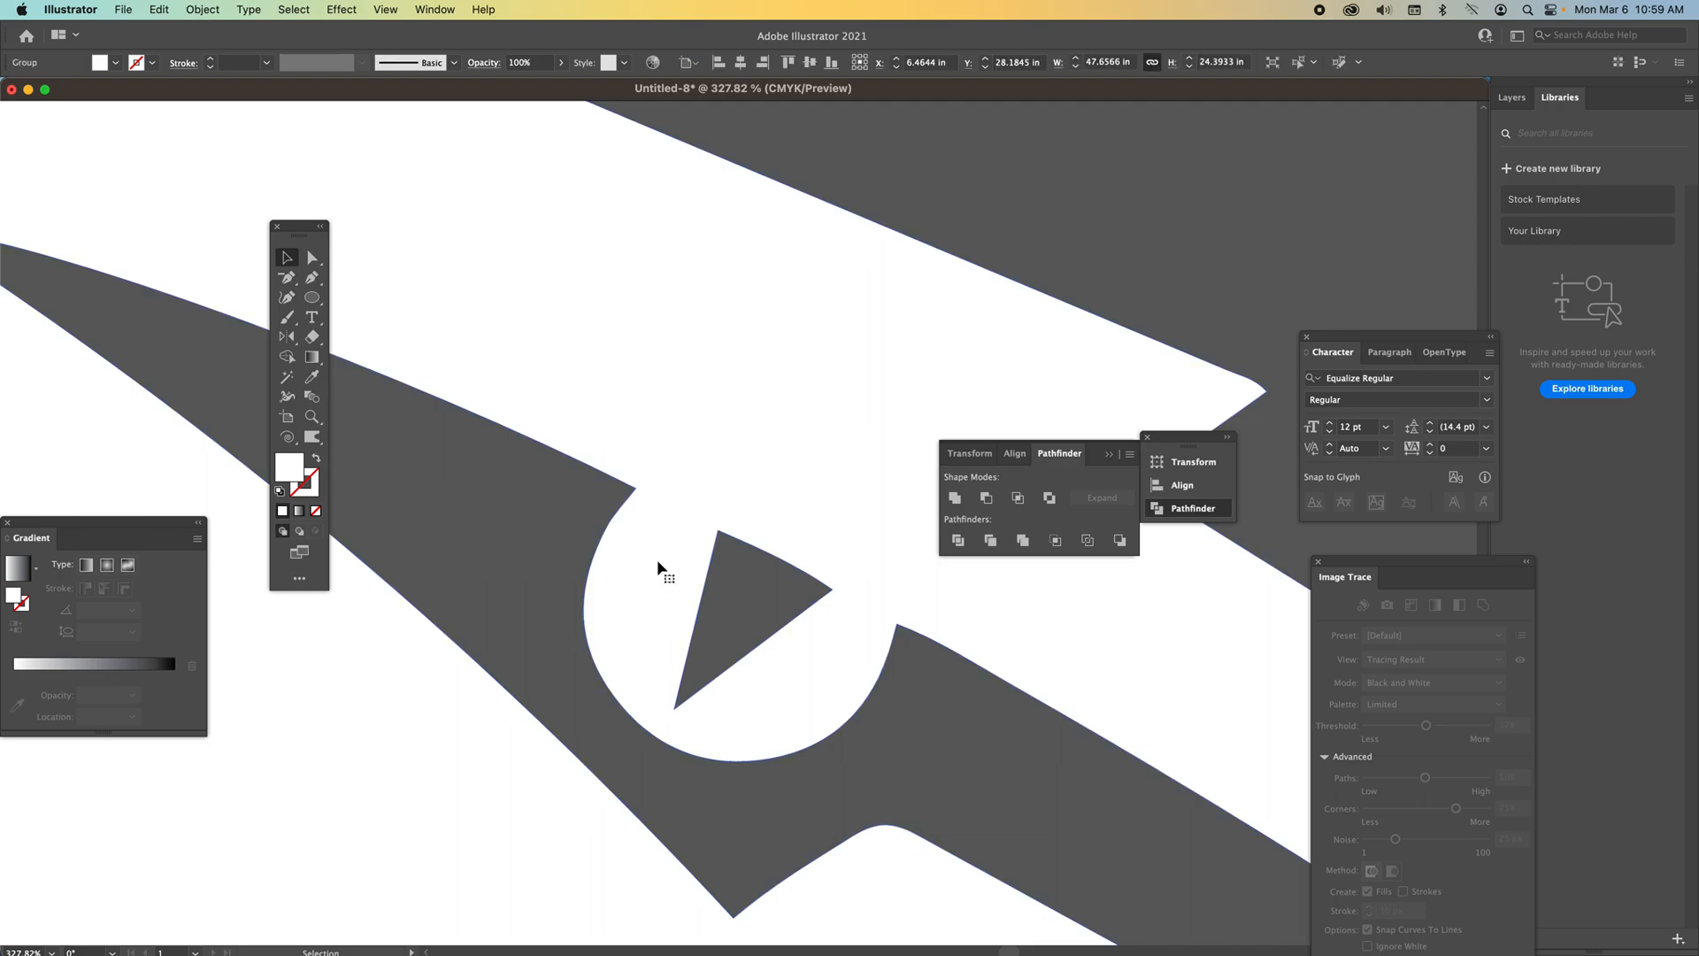
Try reshaping the top mane strand by dragging its anchor points, then undo those edits.
click(311, 416)
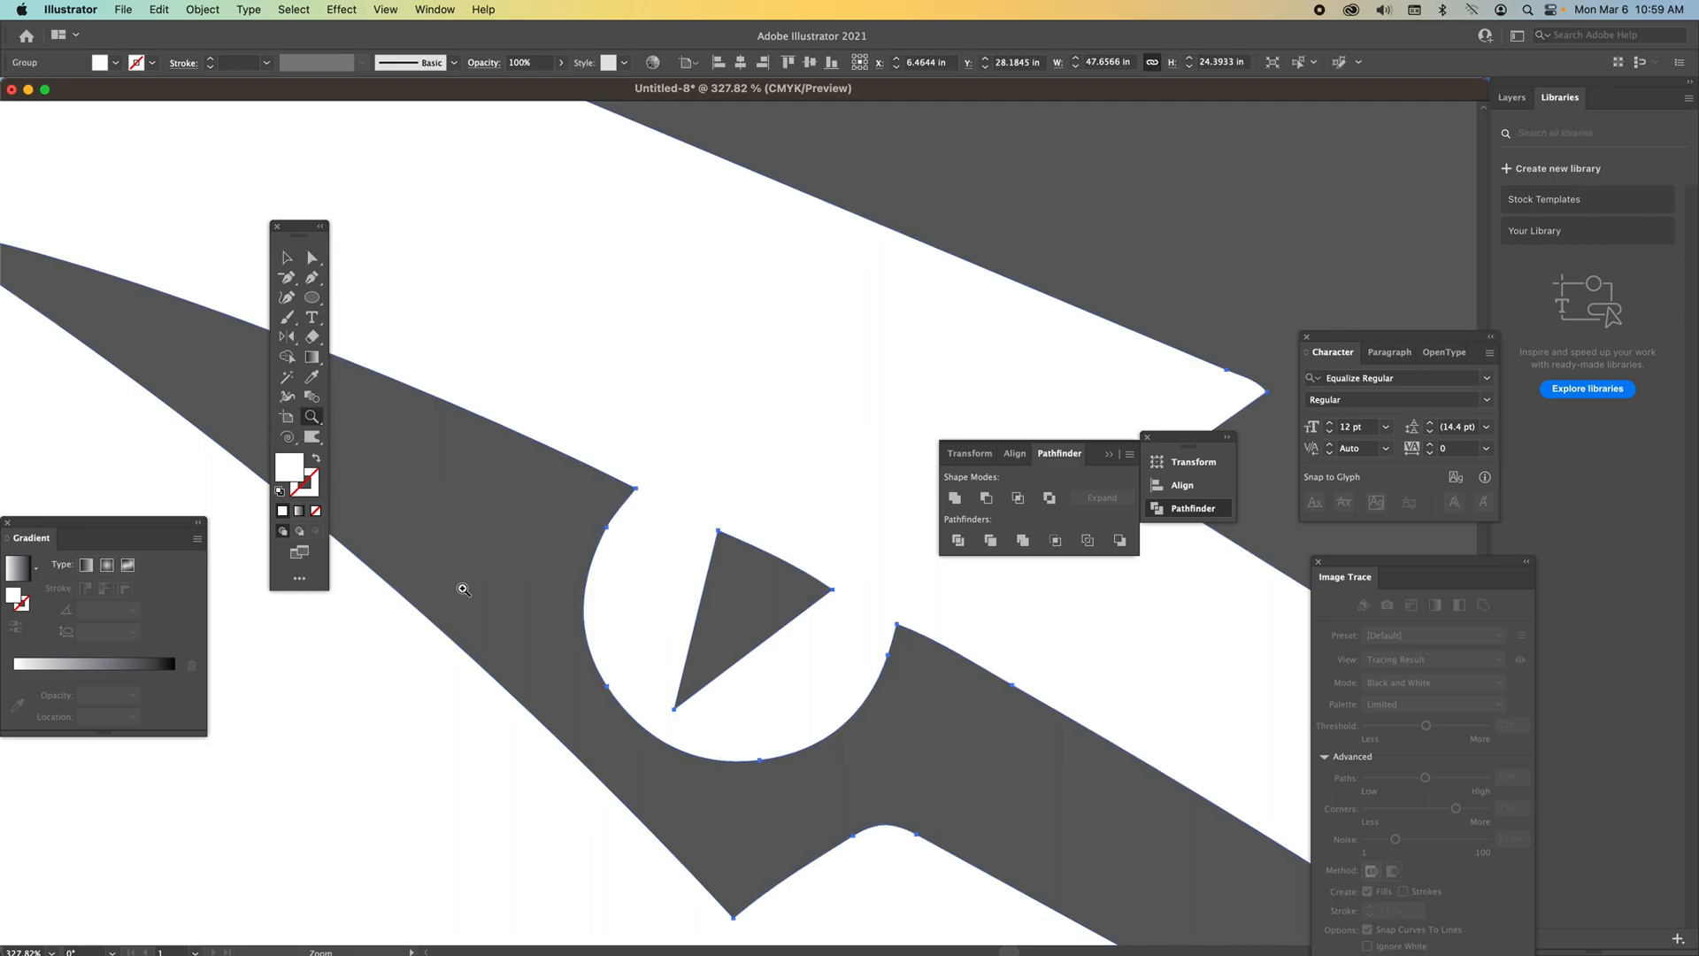
alt+click(626, 587)
alt+click(751, 598)
alt+click(747, 588)
alt+click(747, 588)
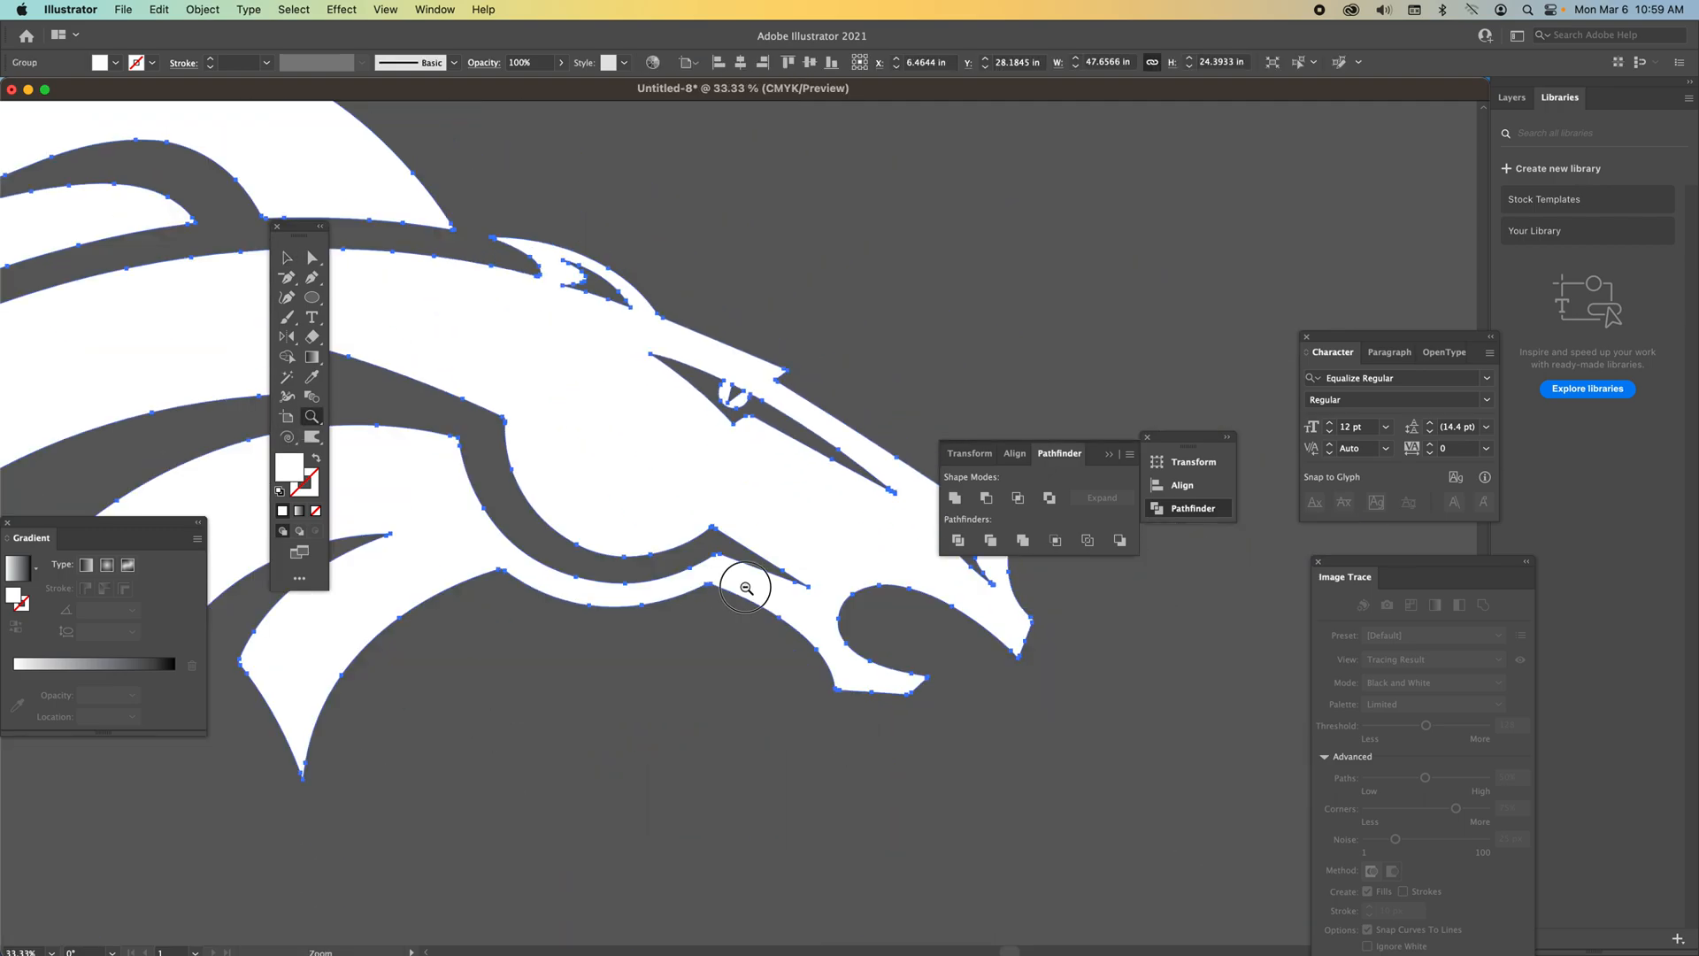
alt+click(748, 588)
alt+click(685, 573)
click(312, 258)
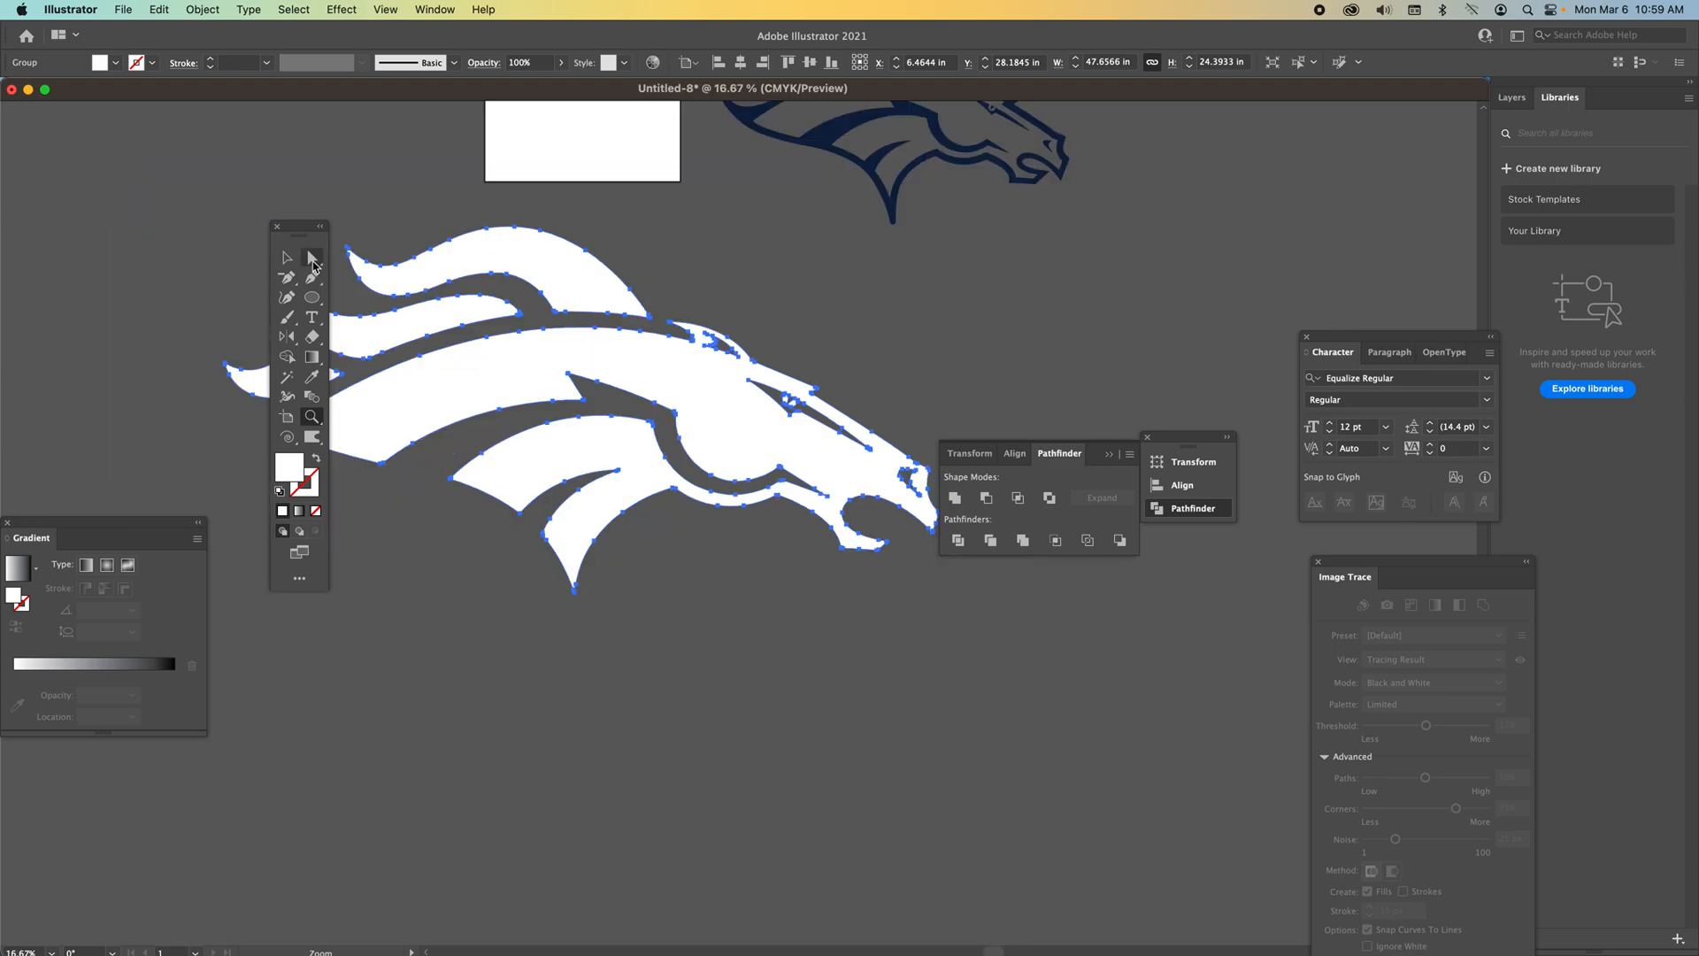
drag(595, 252, 732, 294)
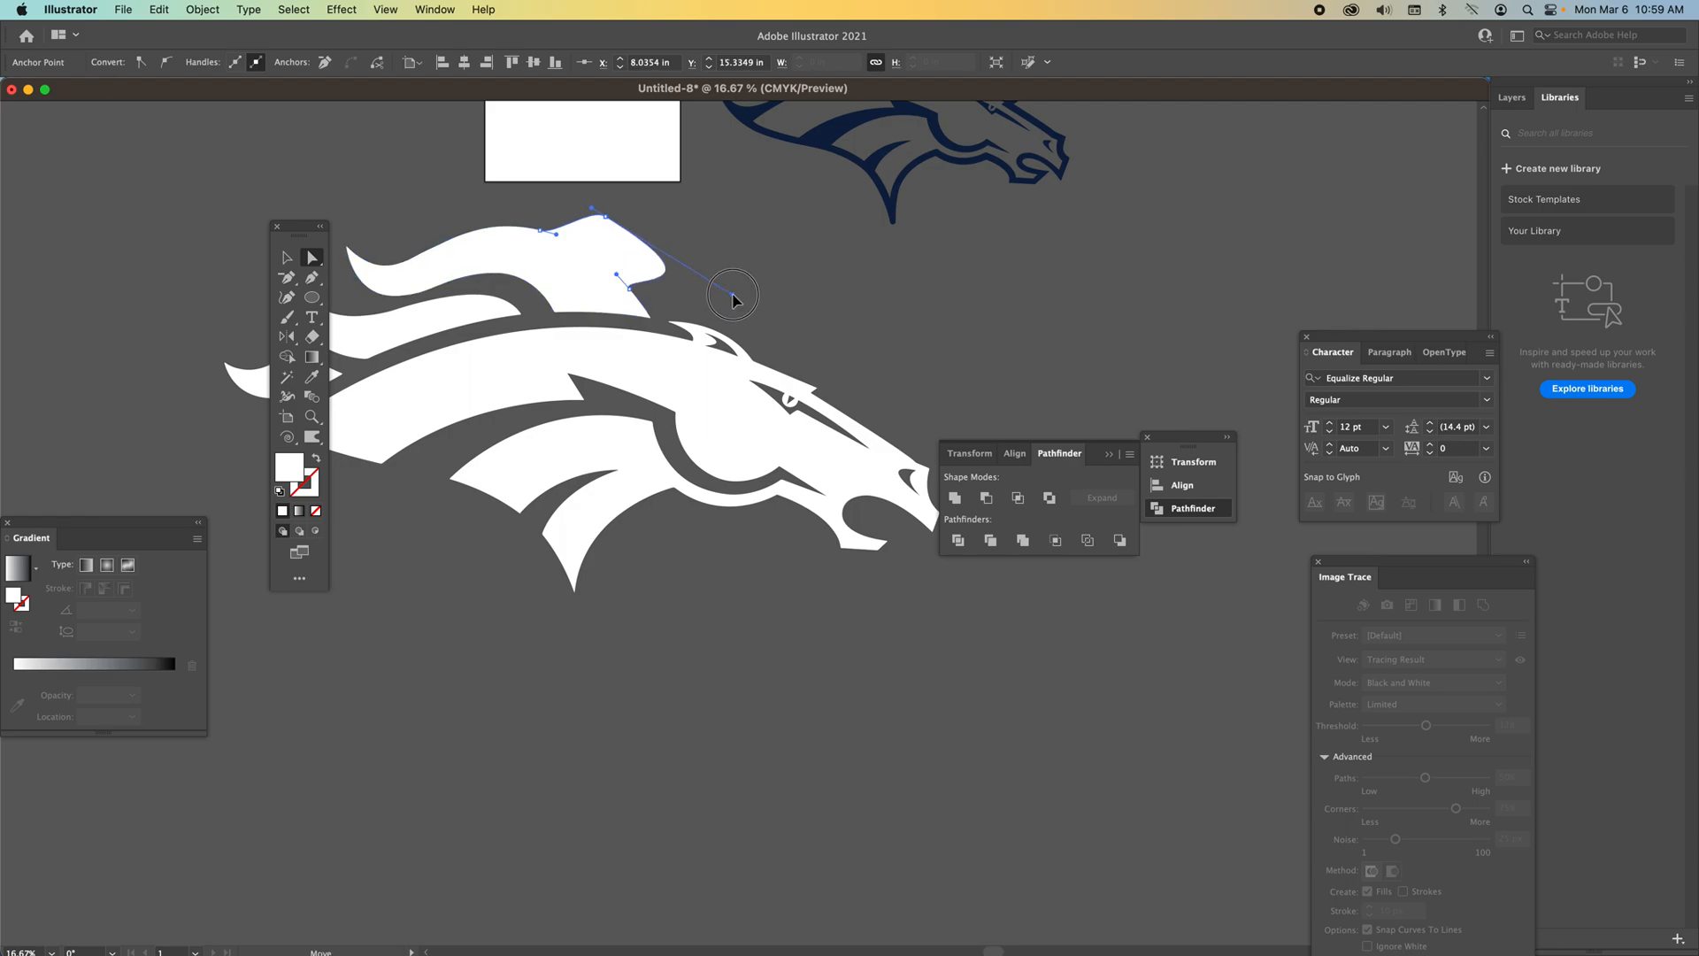
drag(584, 211, 535, 178)
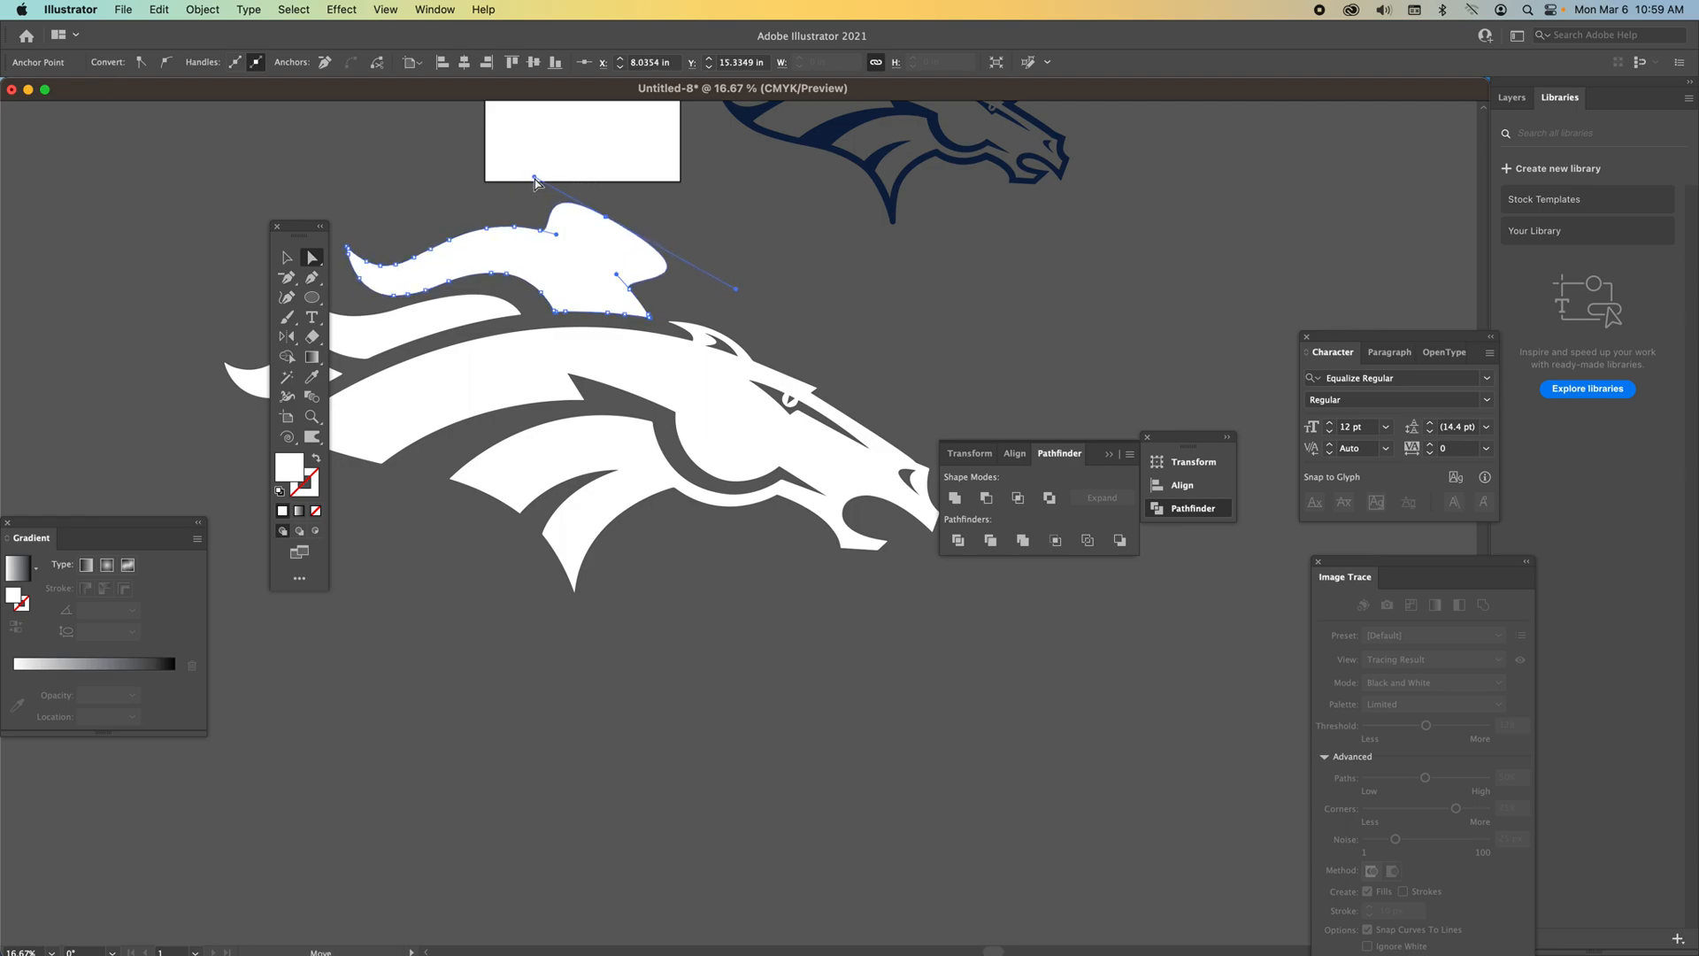
click(768, 256)
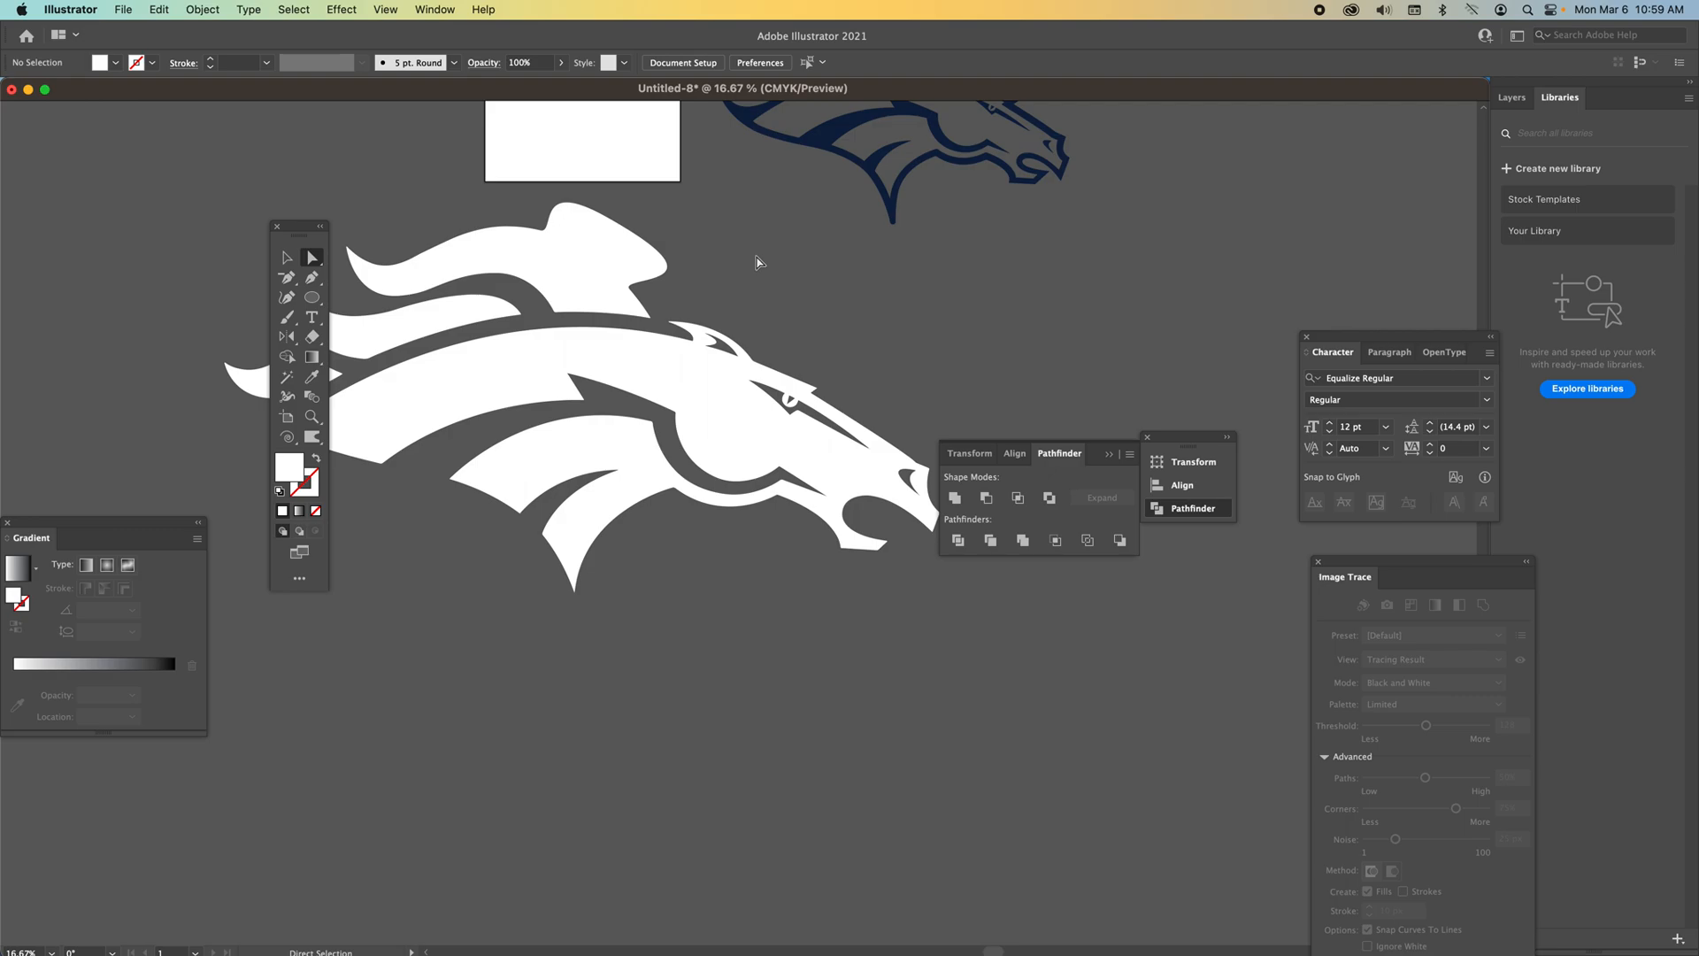
key(super+z)
key(super+z)
key(super+z)
key(super+z)
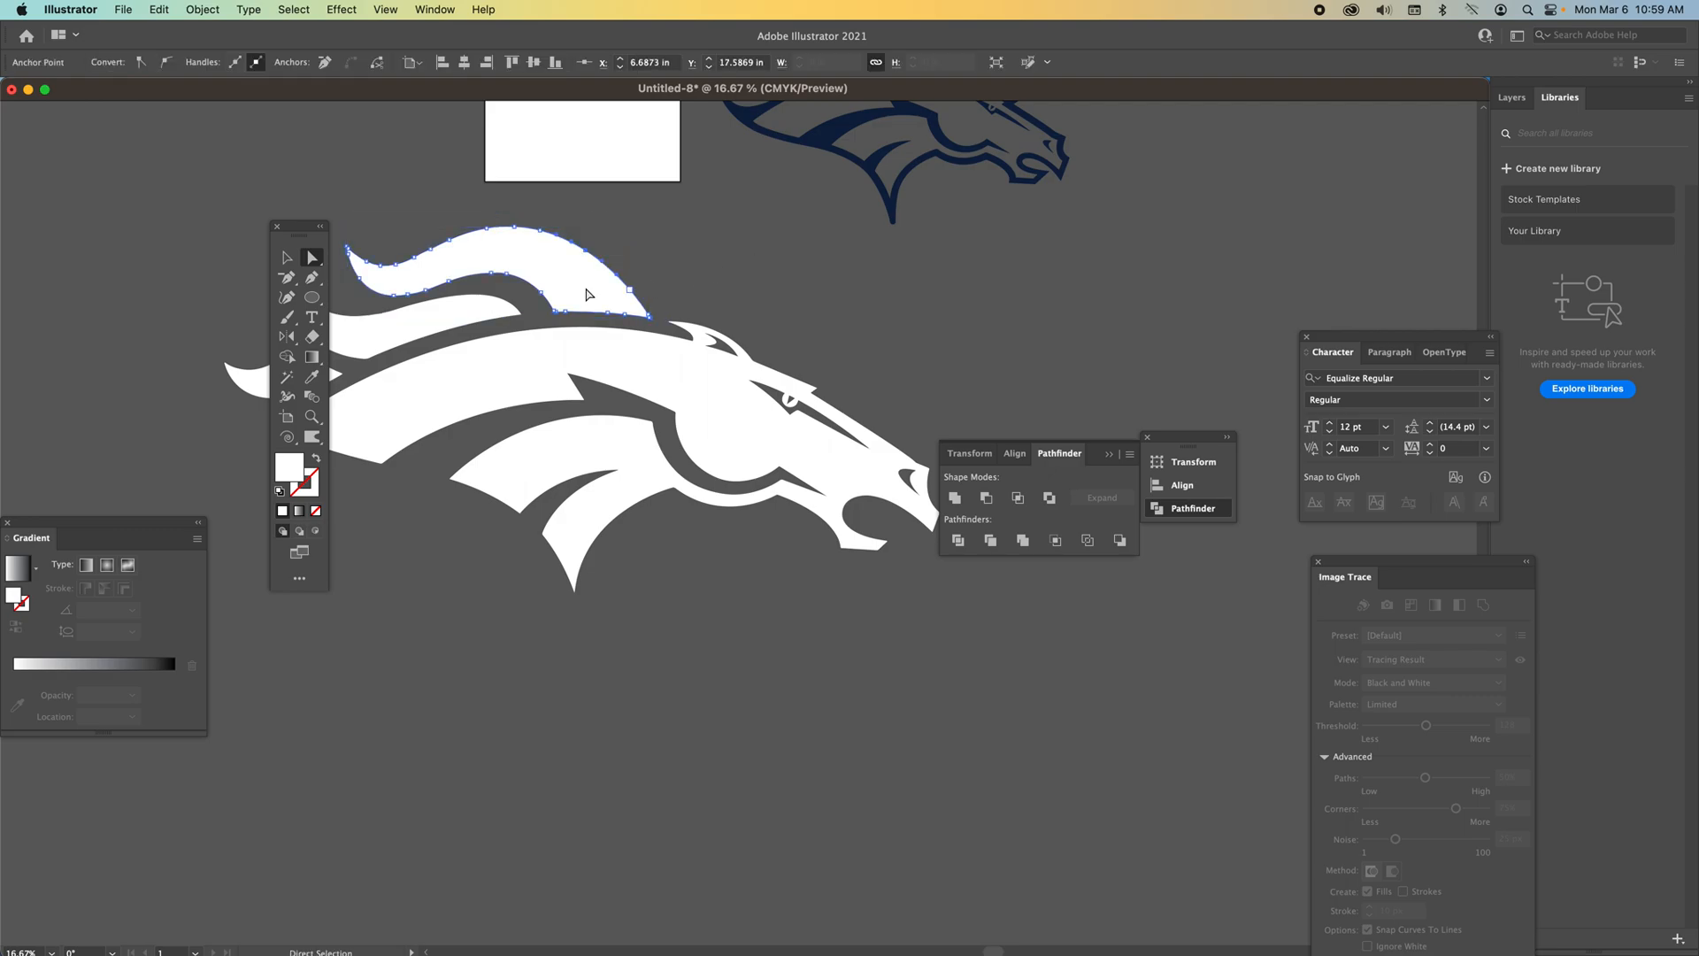
Redraw the upper edge of the top mane strand with the Pencil tool.
click(288, 282)
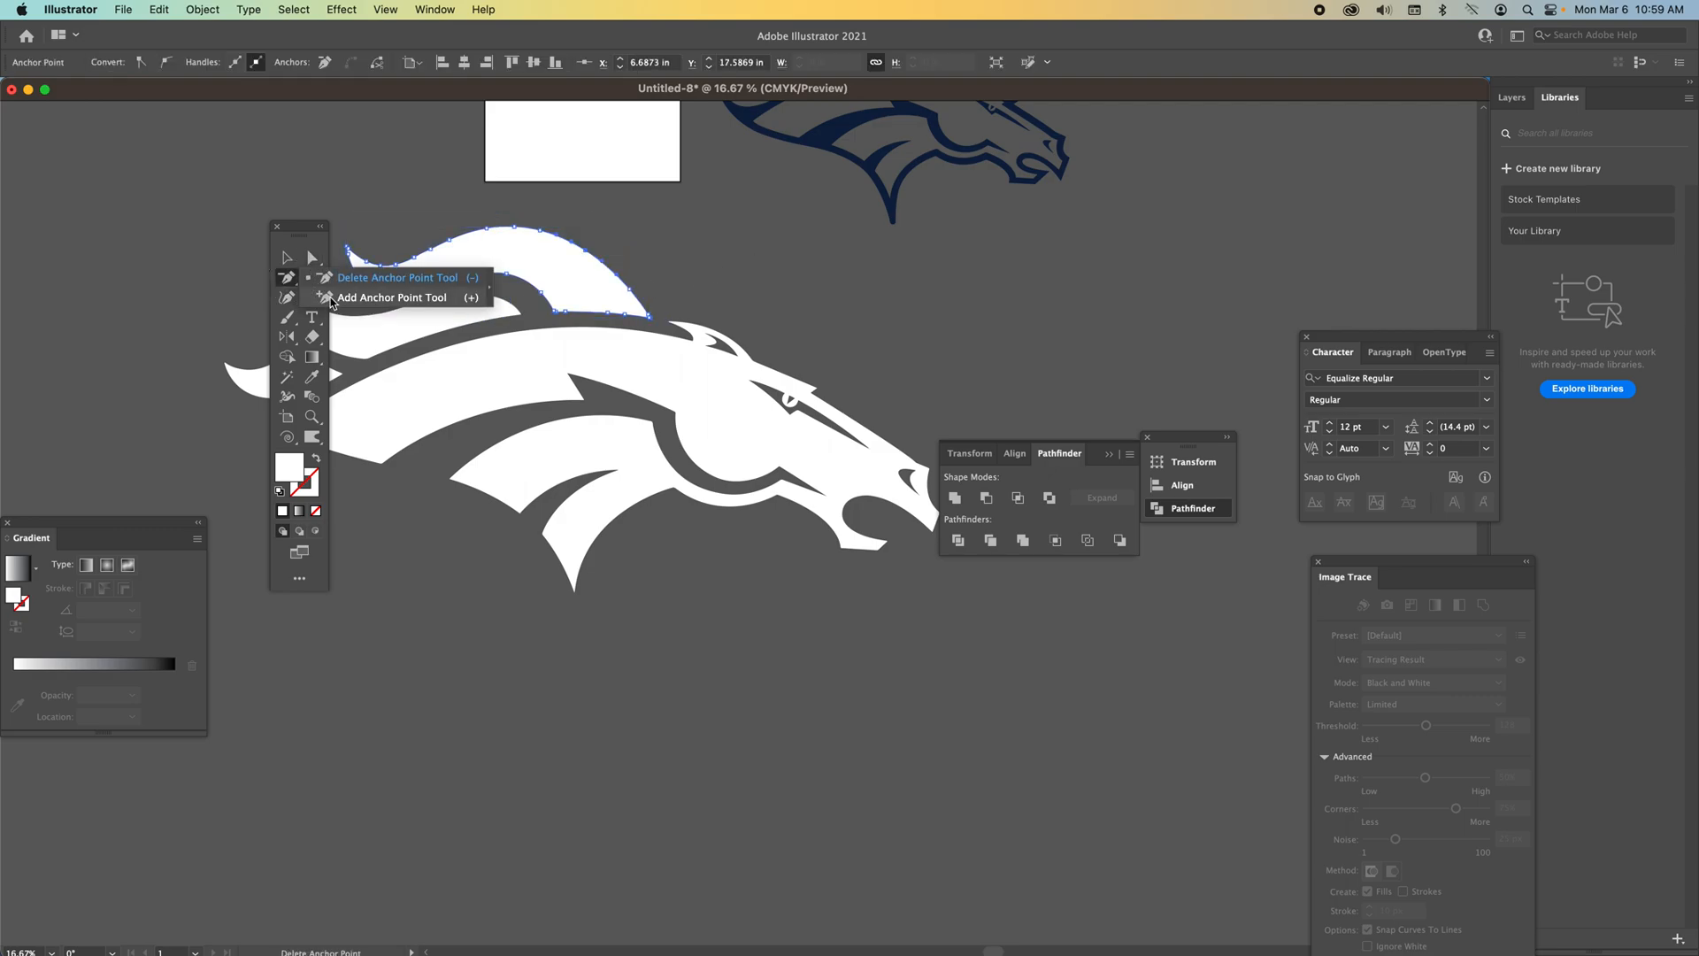
click(286, 317)
click(341, 356)
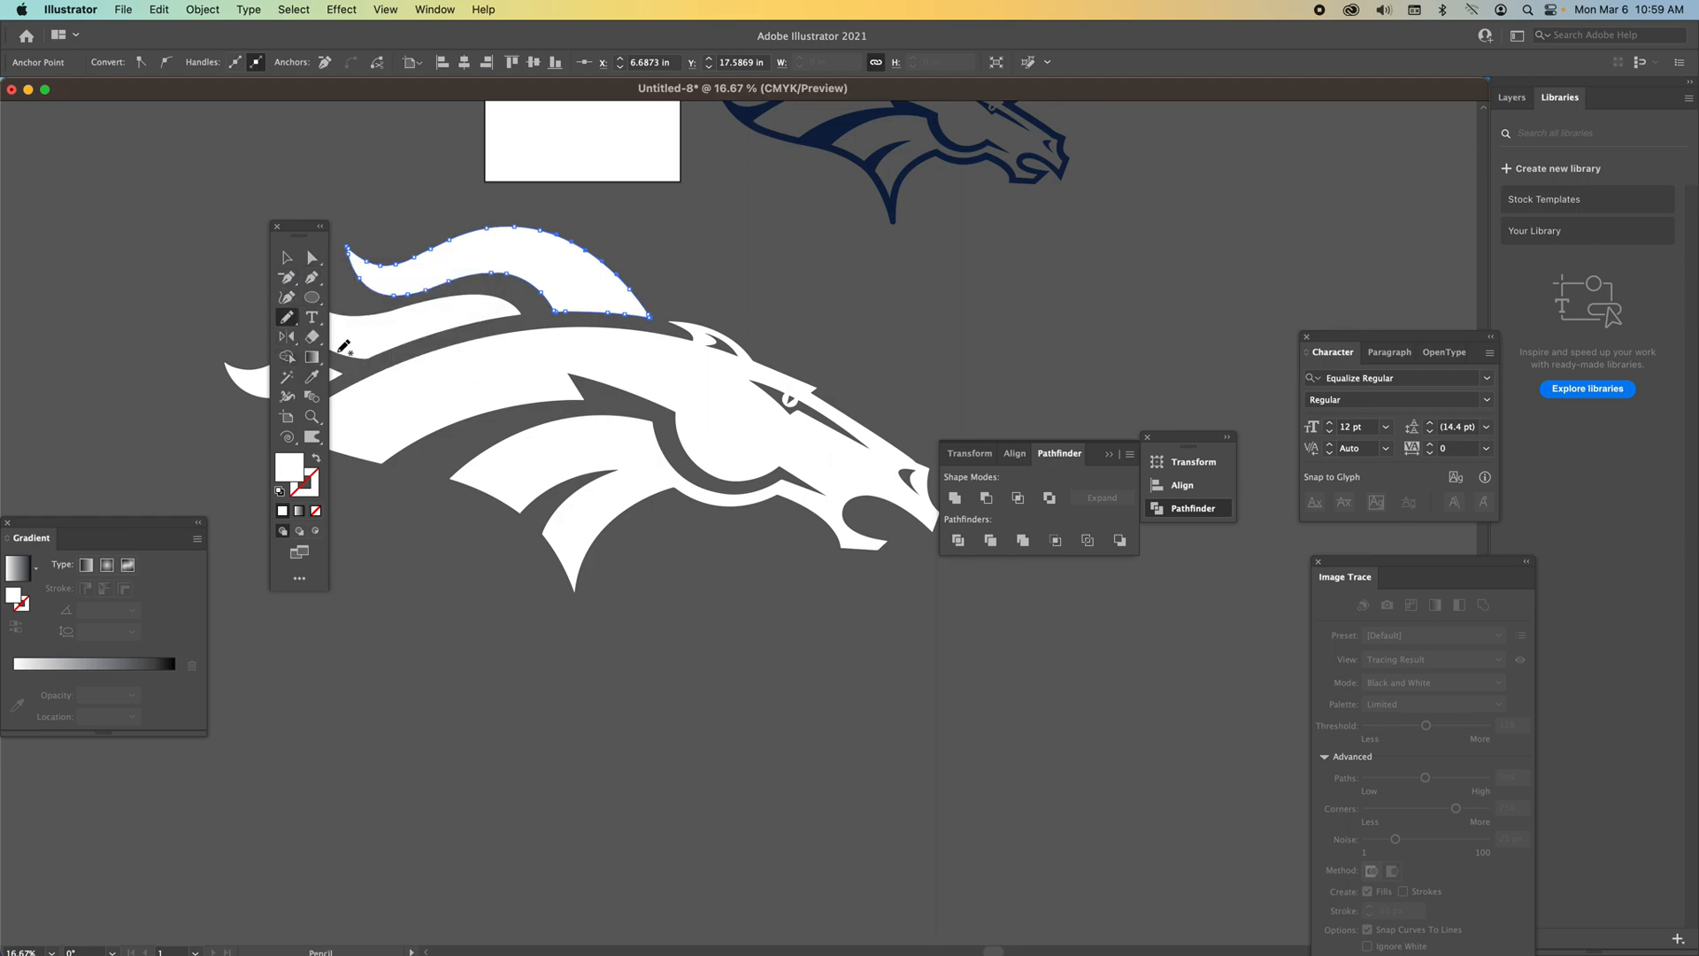
mouse_move(645, 291)
mouse_down()
mouse_move(558, 216)
mouse_move(518, 225)
mouse_up()
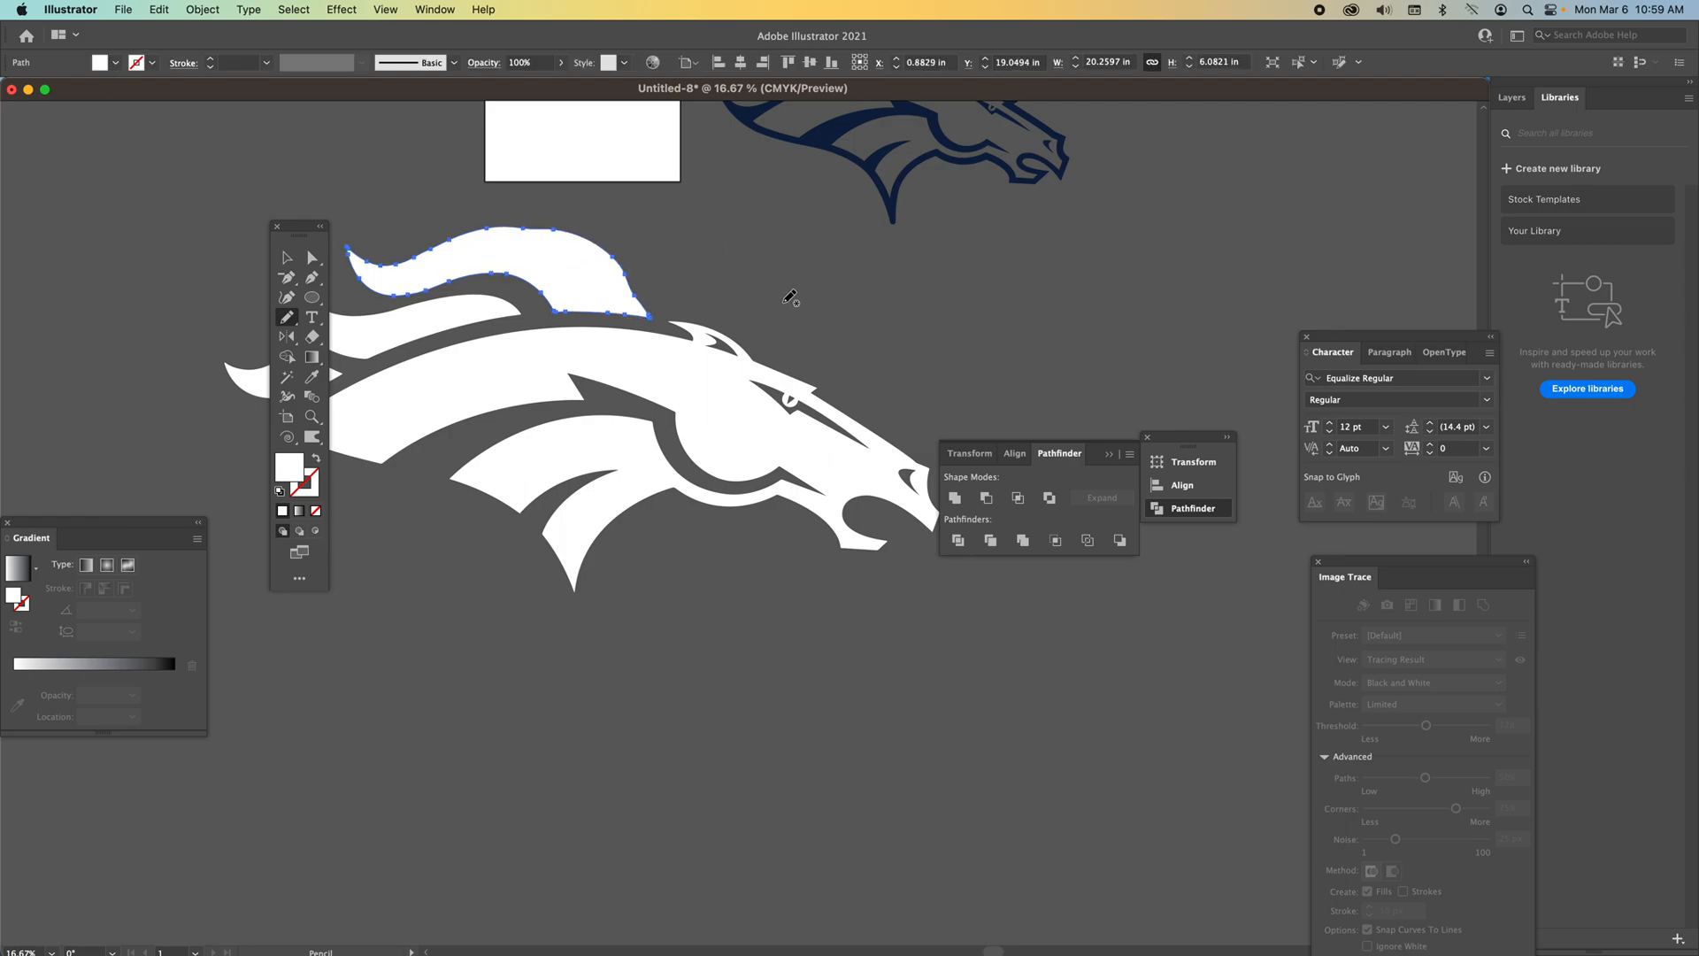
Select the whole white horse group, recolor it light gray and move it upward.
key(v)
mouse_move(625, 445)
mouse_down()
mouse_move(653, 724)
mouse_move(683, 689)
mouse_up()
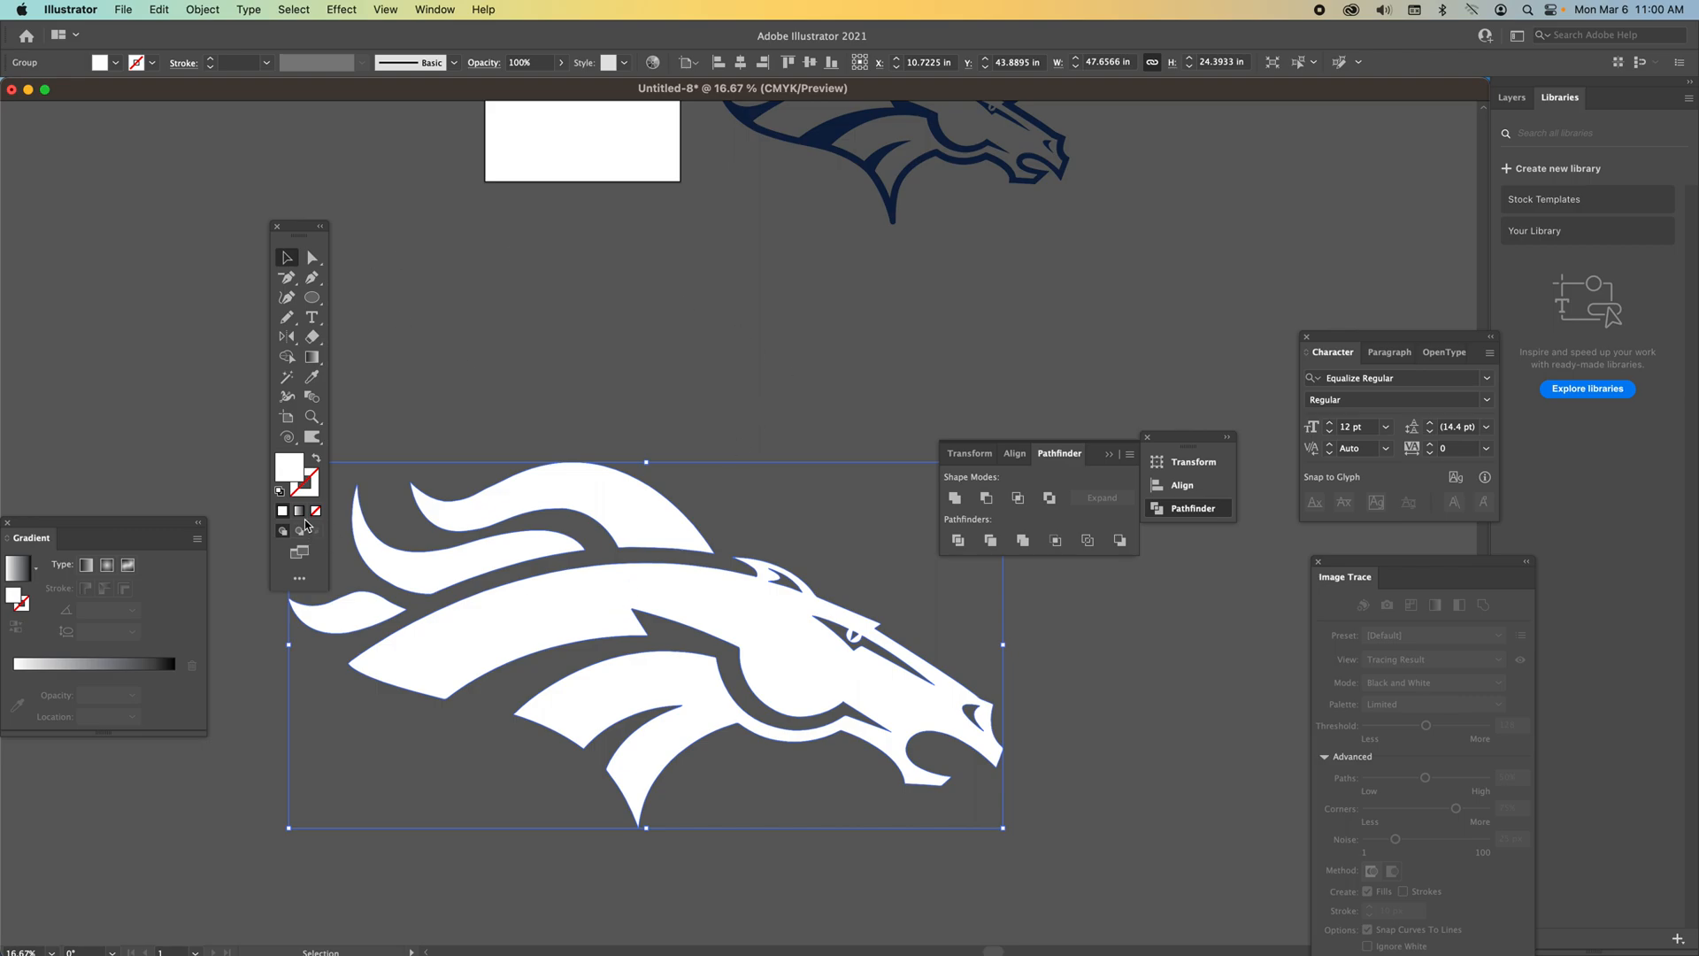
double_click(290, 467)
click(427, 193)
click(821, 177)
drag(706, 606, 711, 305)
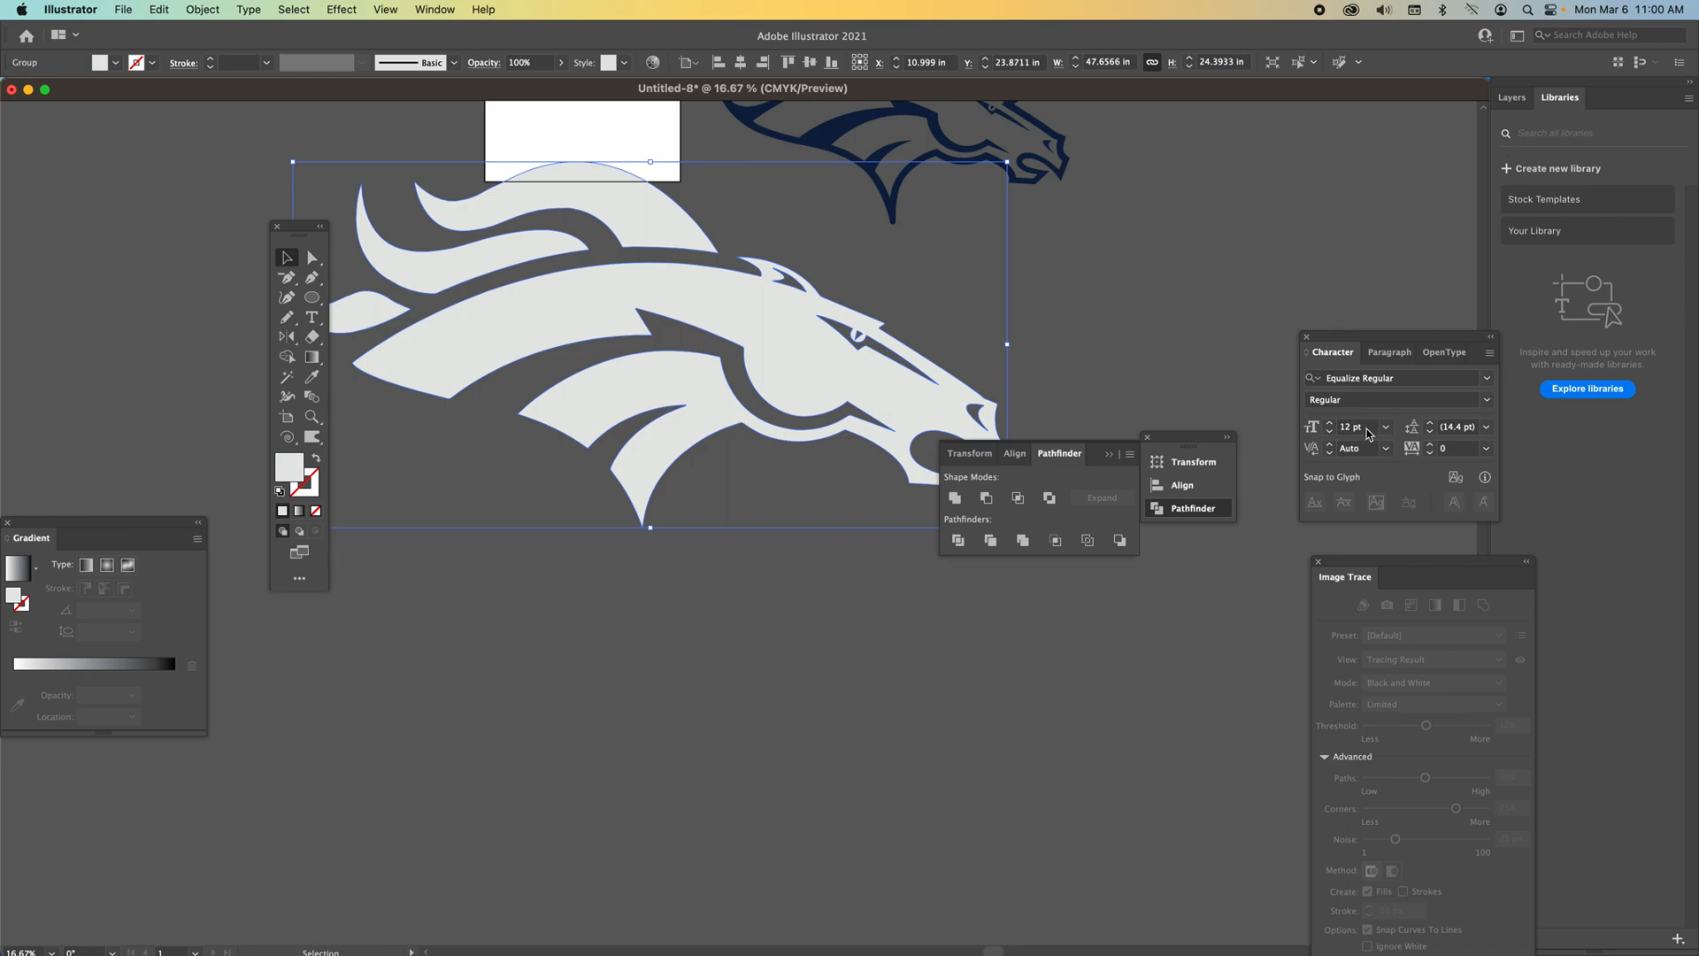
Scale the gray horse group to 6 in wide and move it onto the artboard.
click(958, 459)
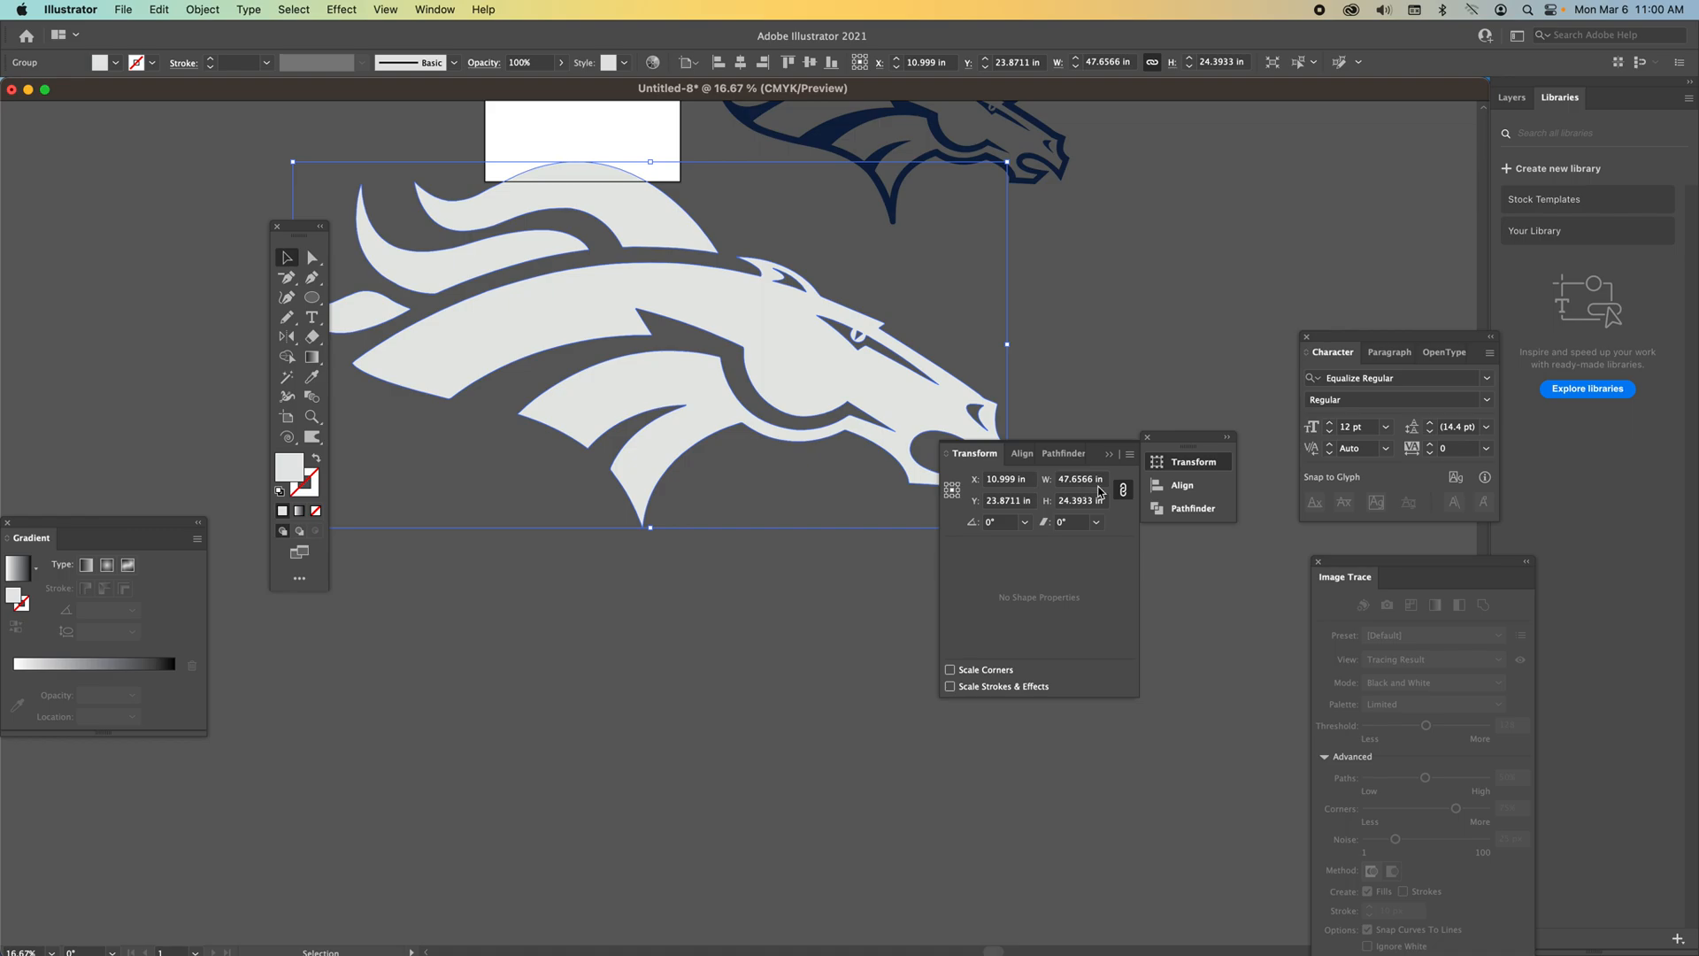
click(1070, 481)
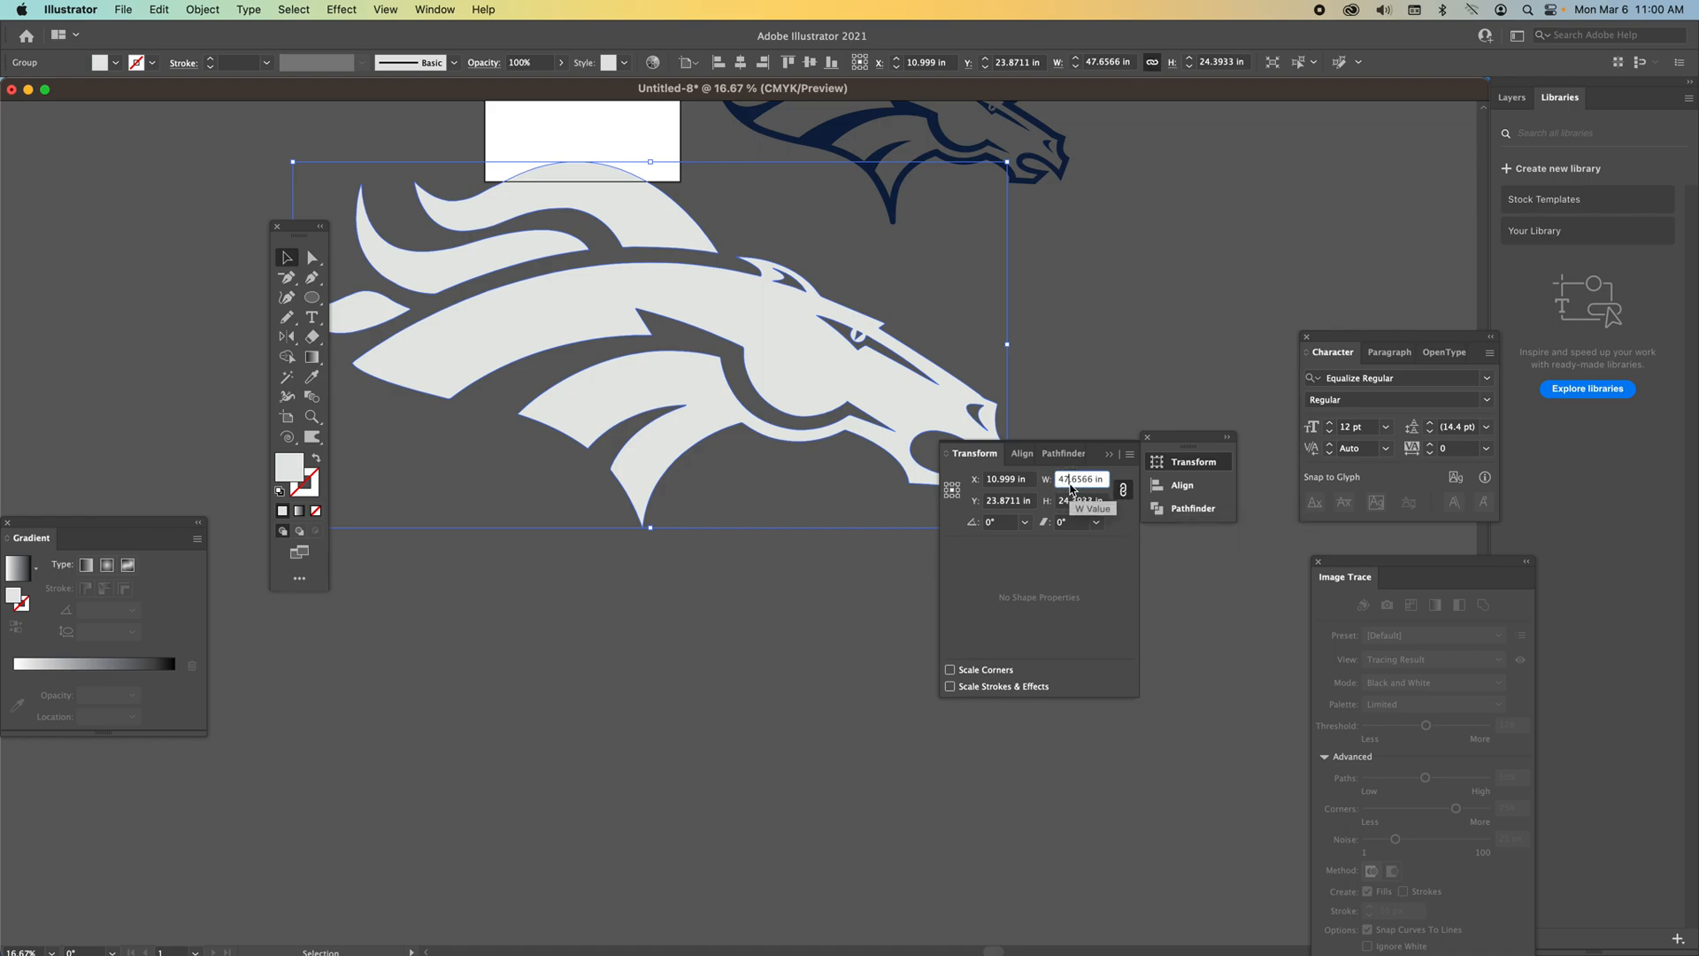
double_click(1070, 485)
text(6)
key(Return)
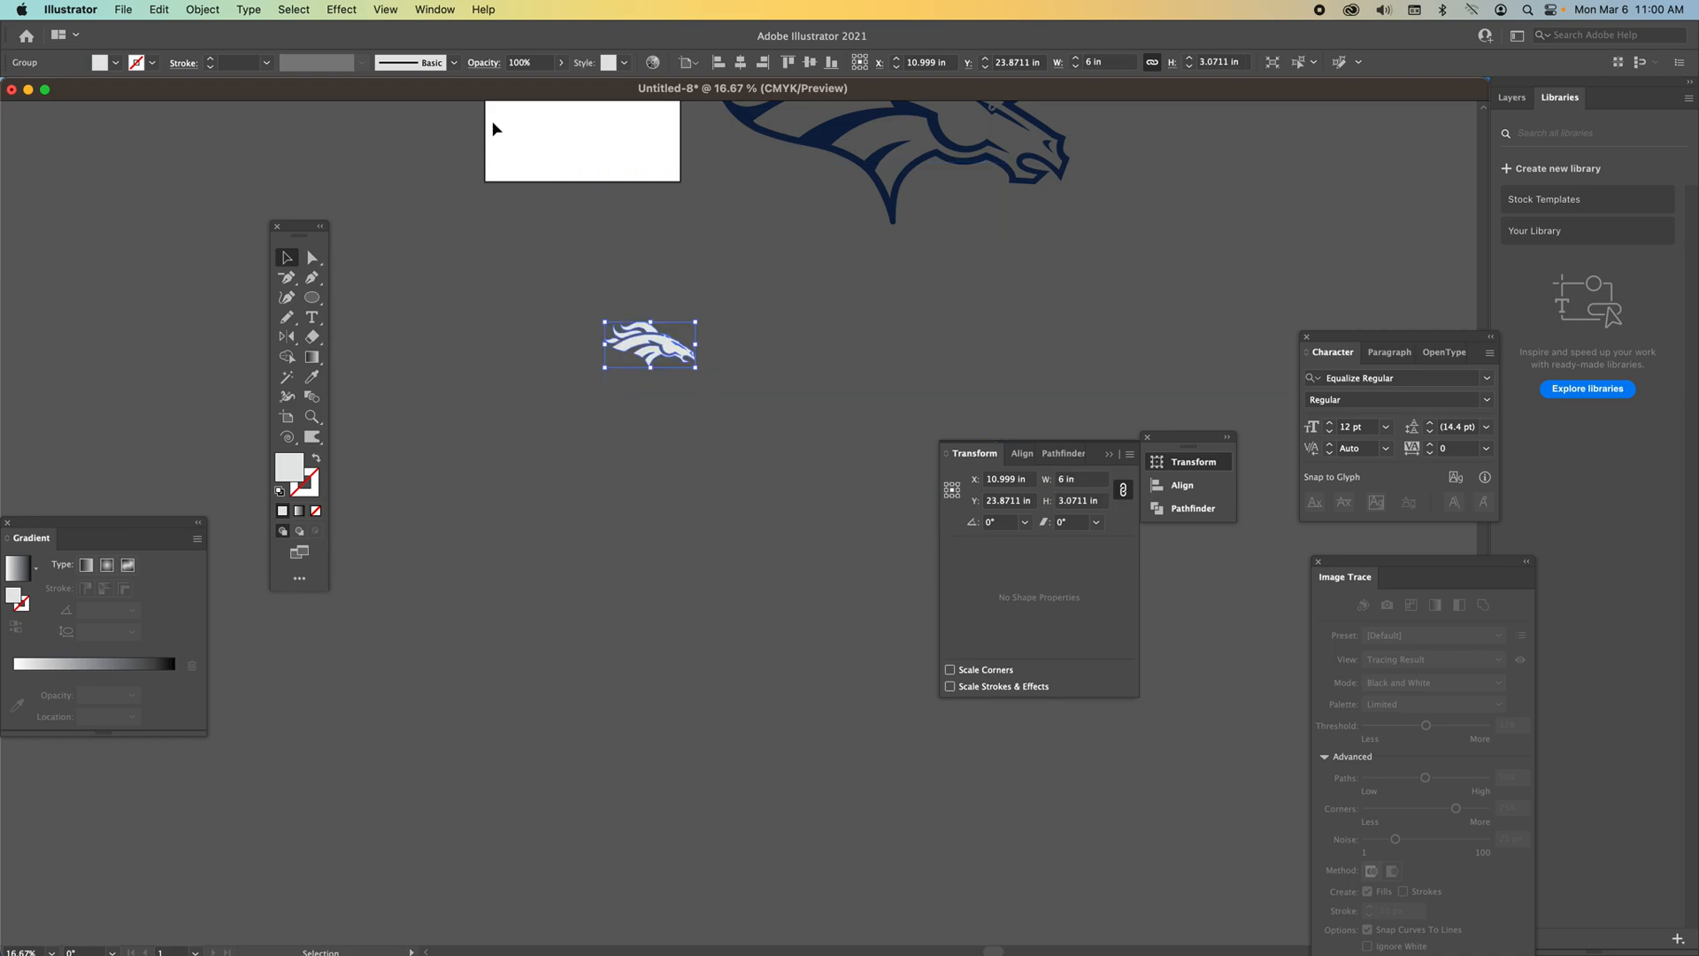
drag(639, 354, 553, 145)
Scale the navy outline group to 8 in wide and place it at the top of the artboard.
click(790, 125)
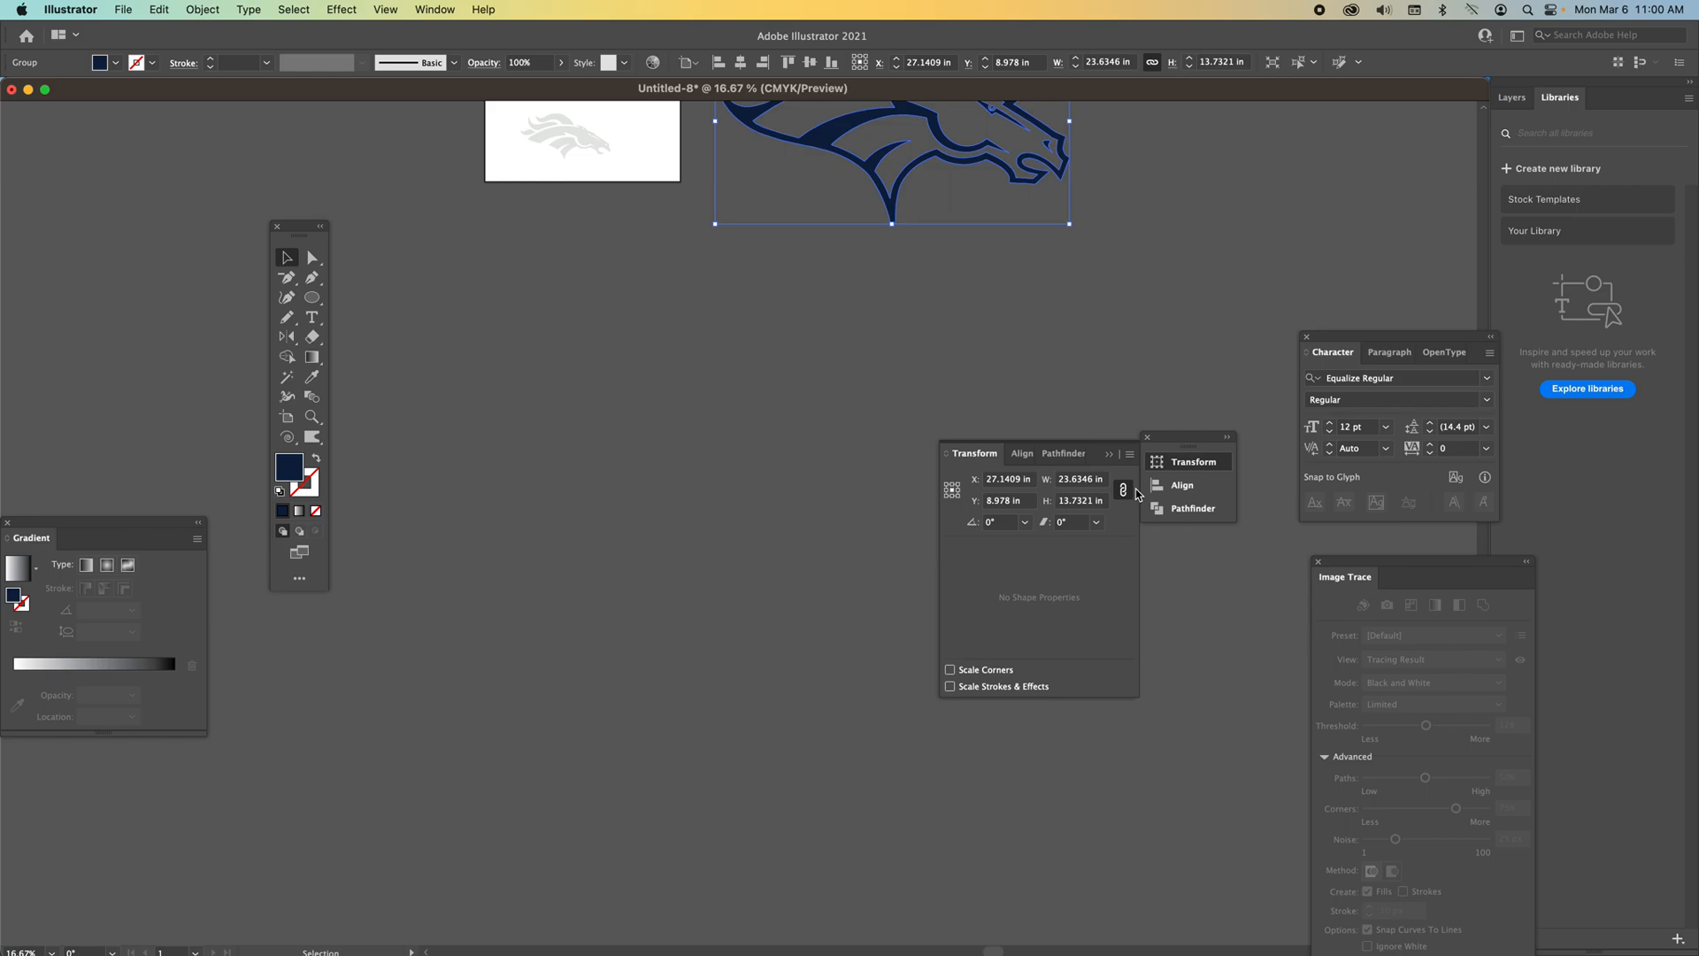
click(1080, 482)
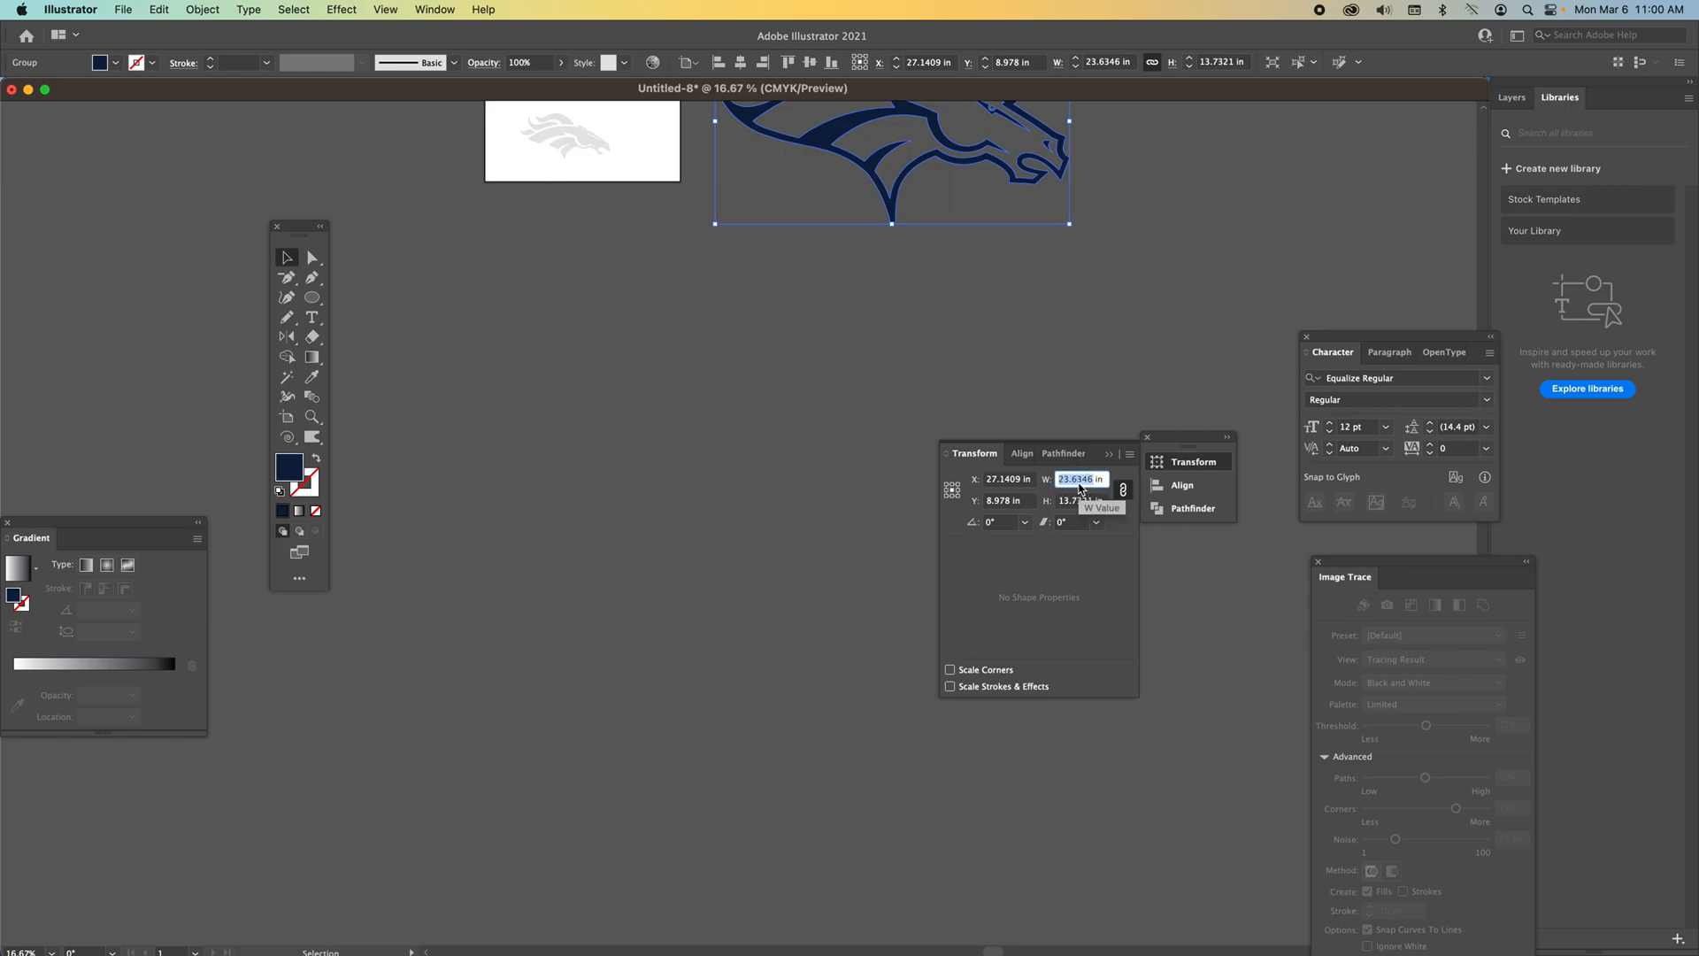
text(8)
key(Return)
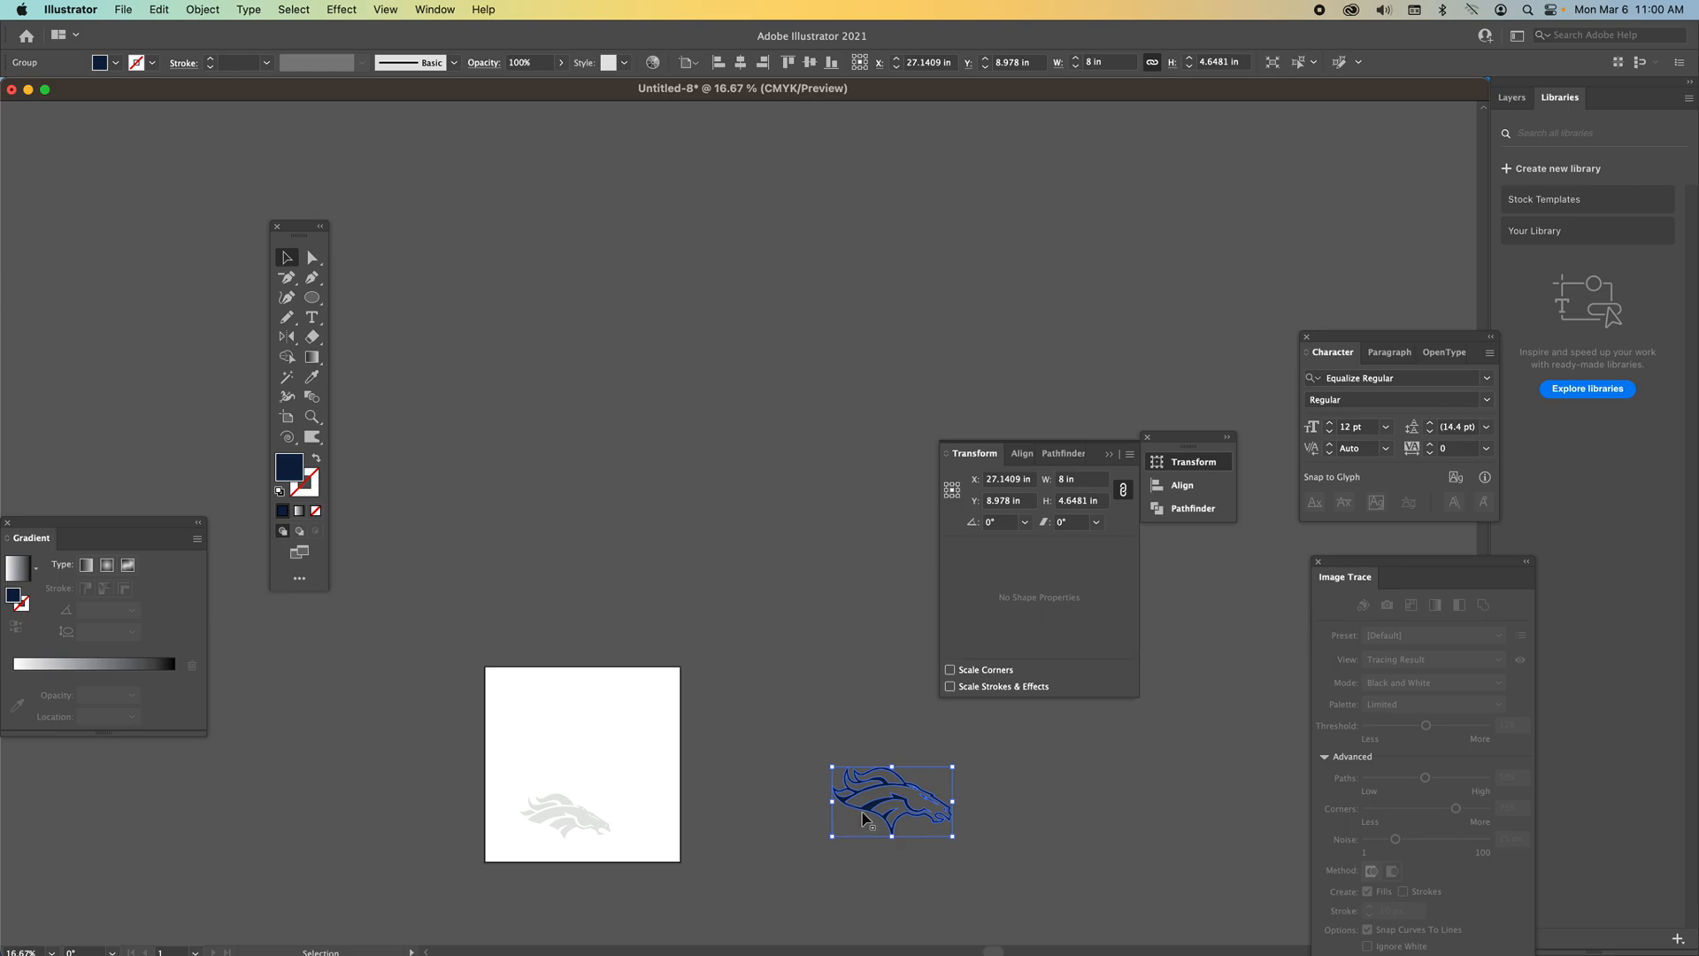
drag(872, 813, 536, 728)
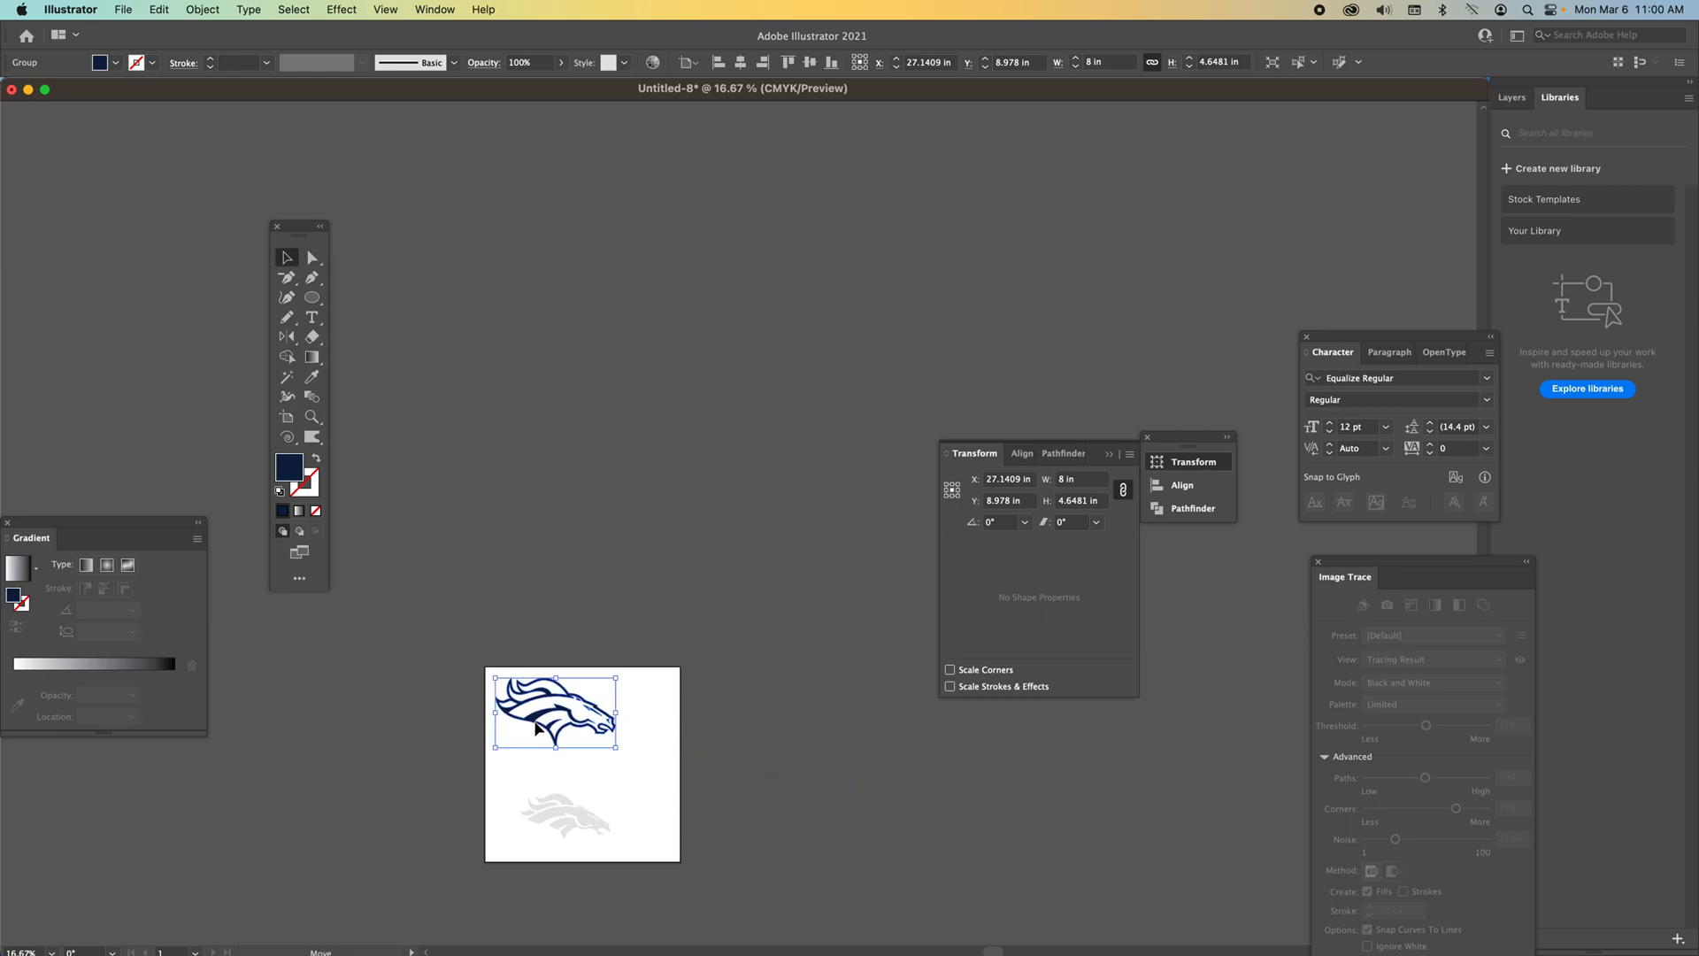
Select the gray horse group and zoom in to compare it with the navy outline on the artboard.
click(549, 821)
double_click(549, 822)
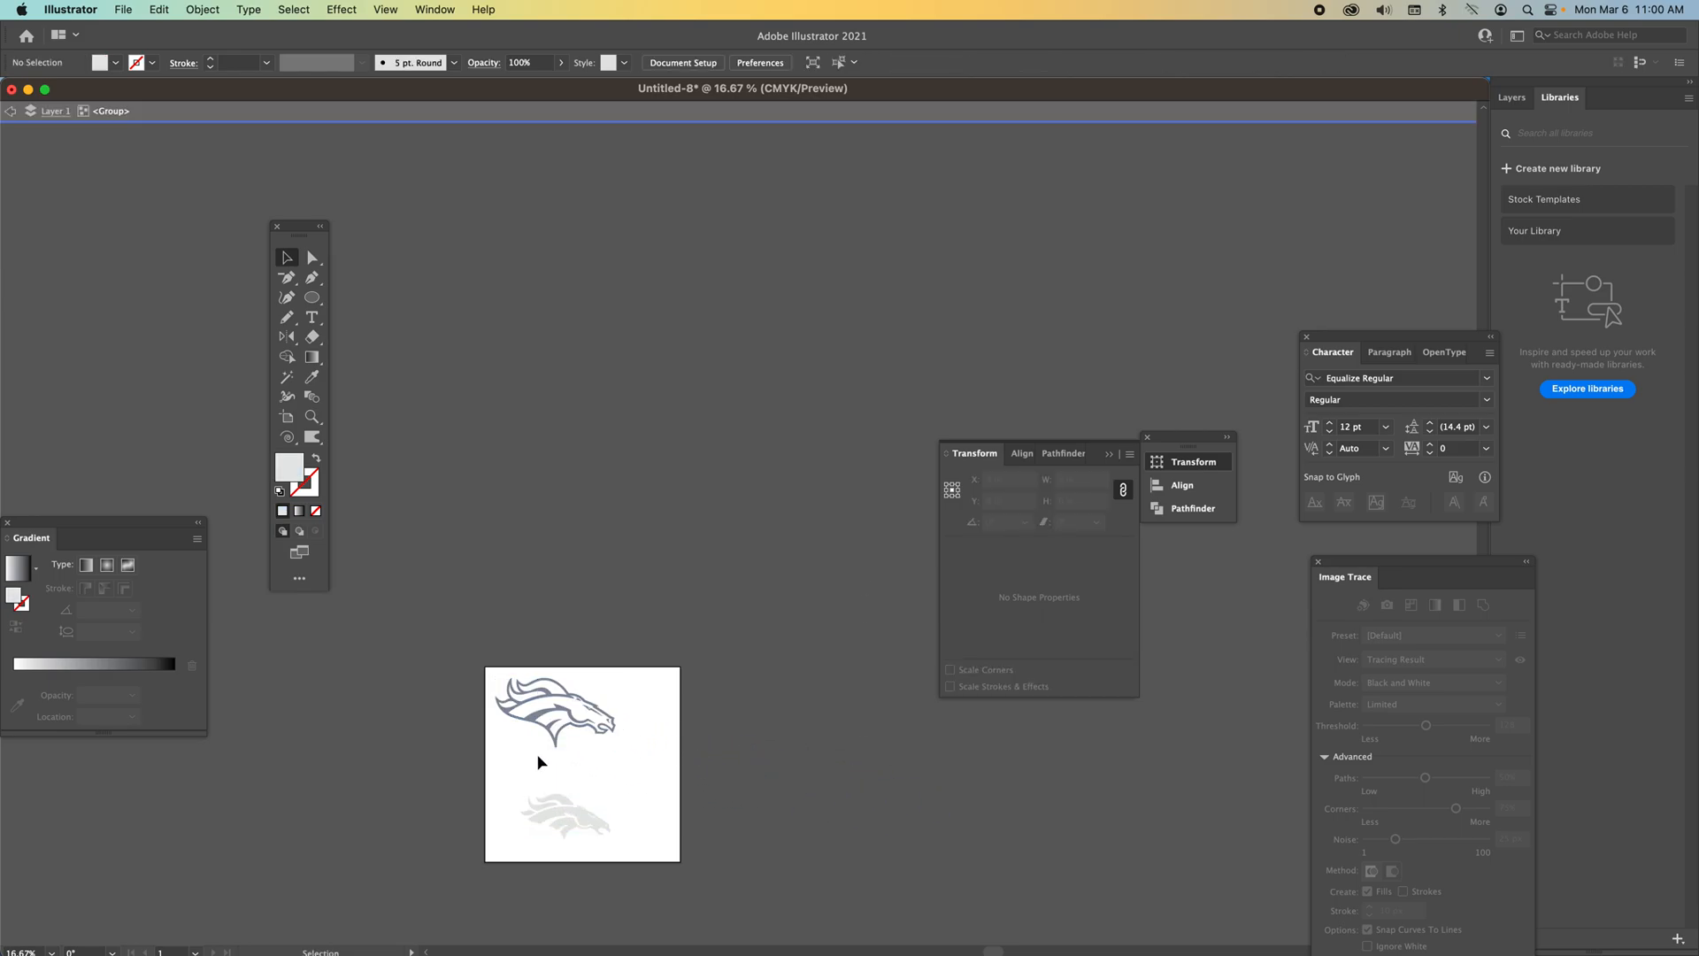
click(8, 114)
drag(587, 808, 518, 754)
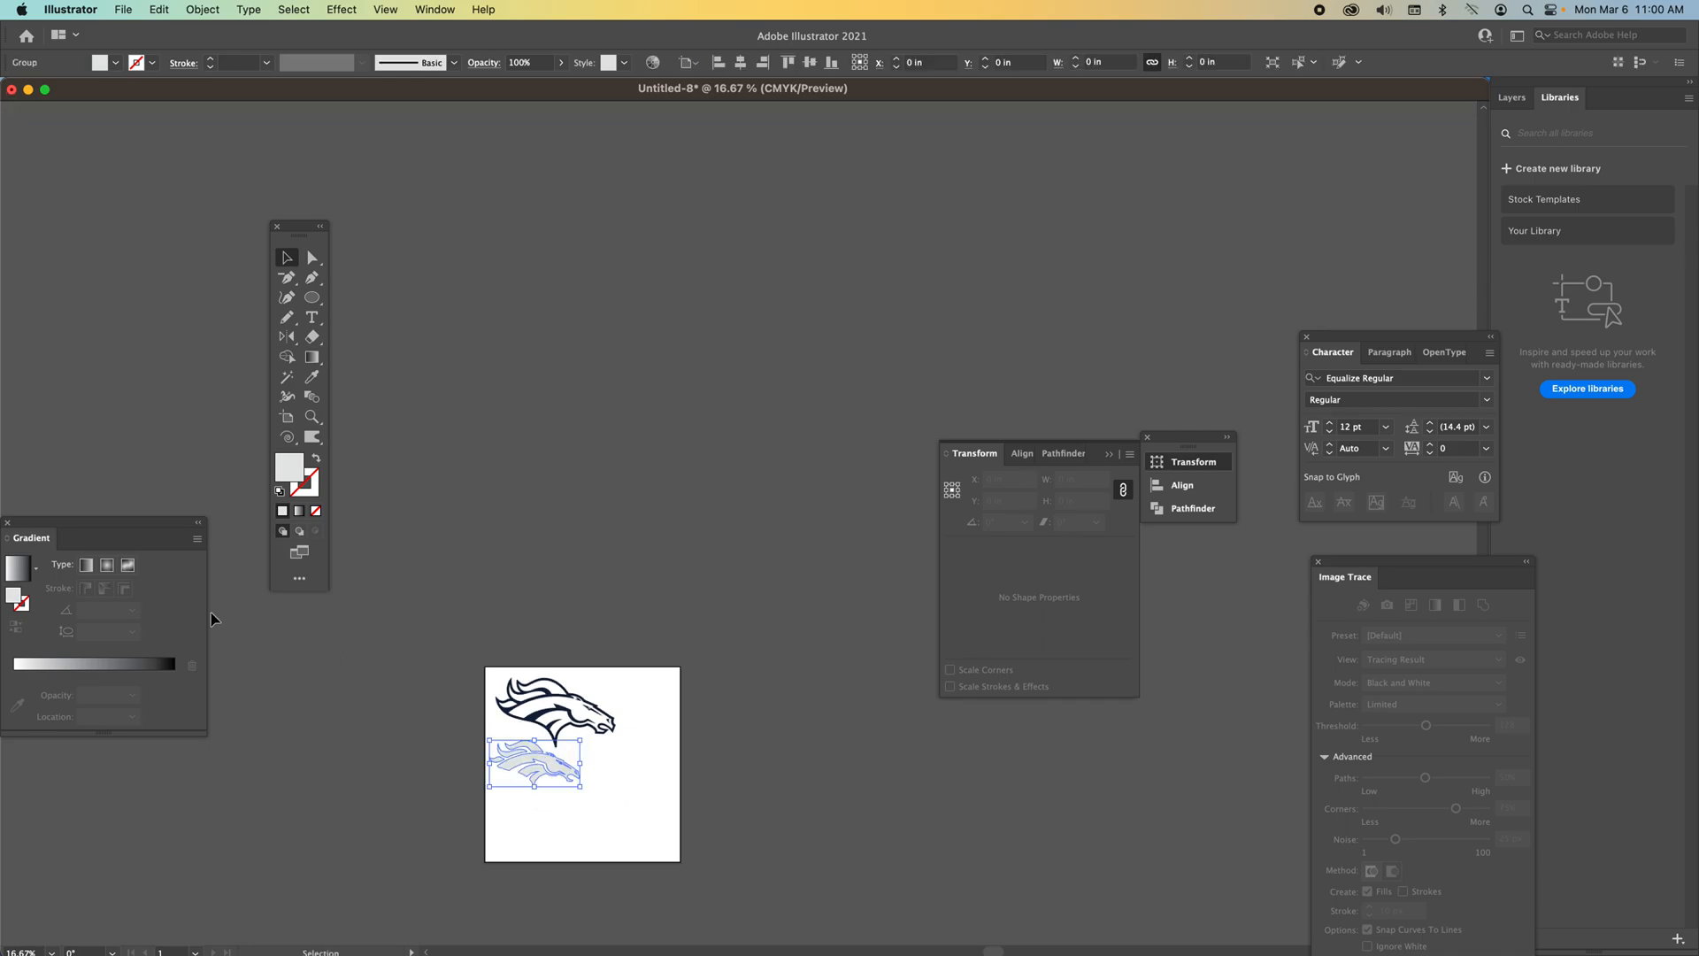
click(311, 416)
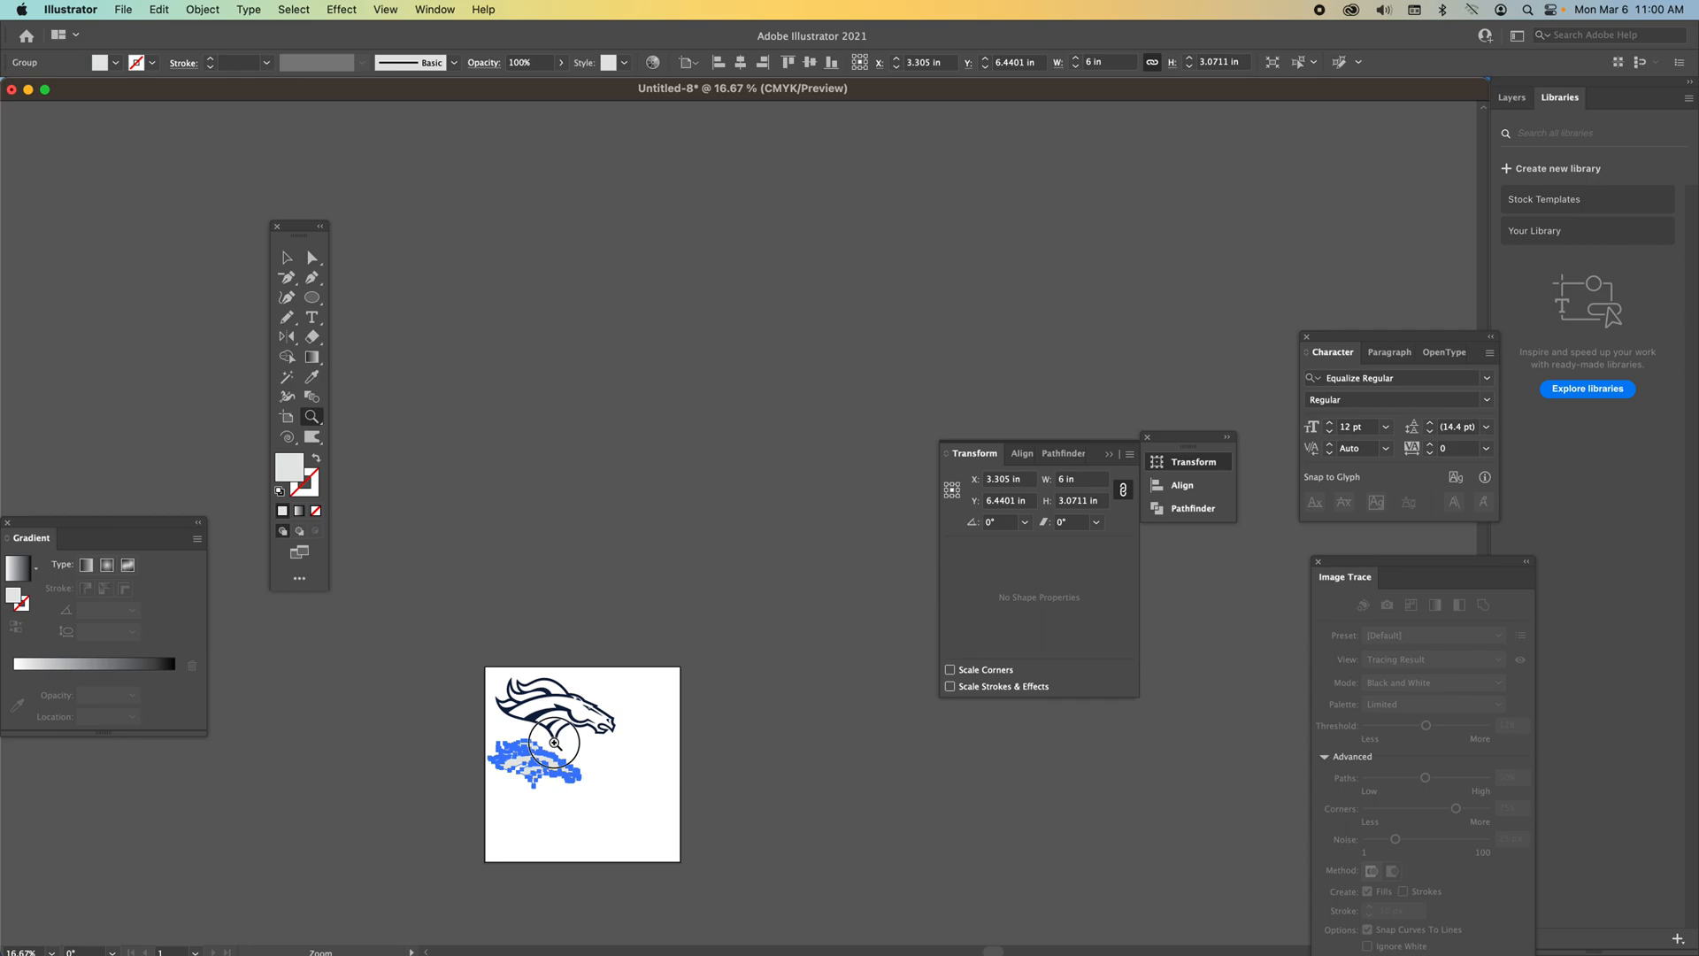
click(555, 743)
click(715, 531)
click(748, 593)
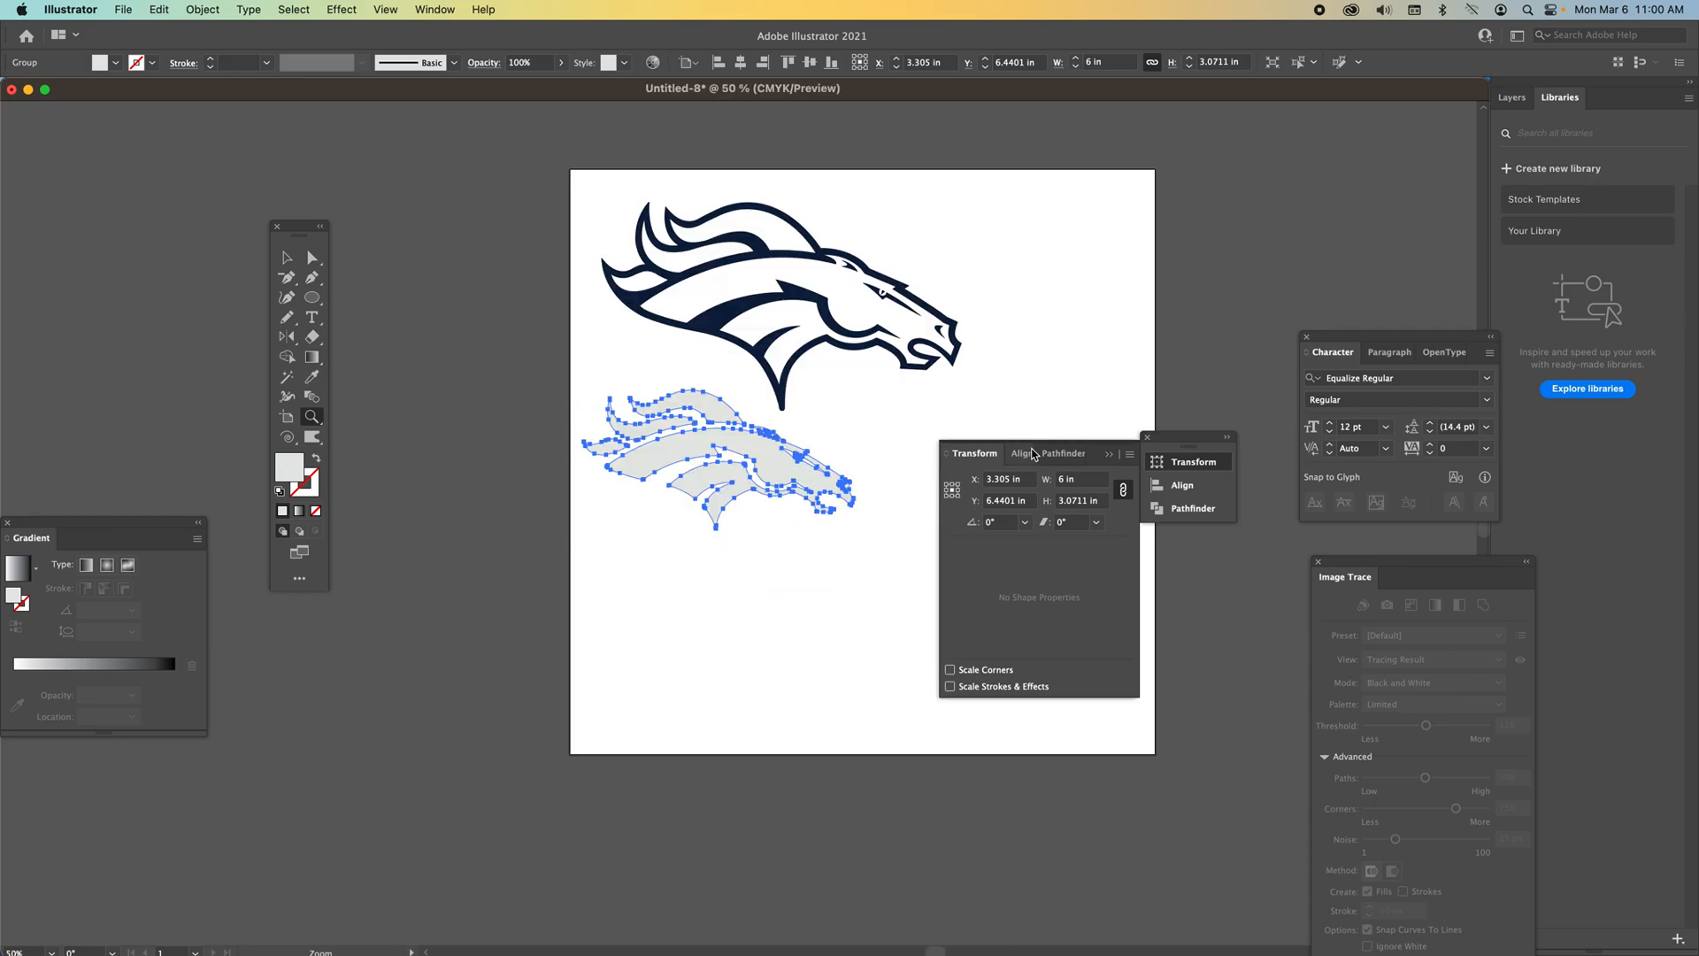
click(1112, 455)
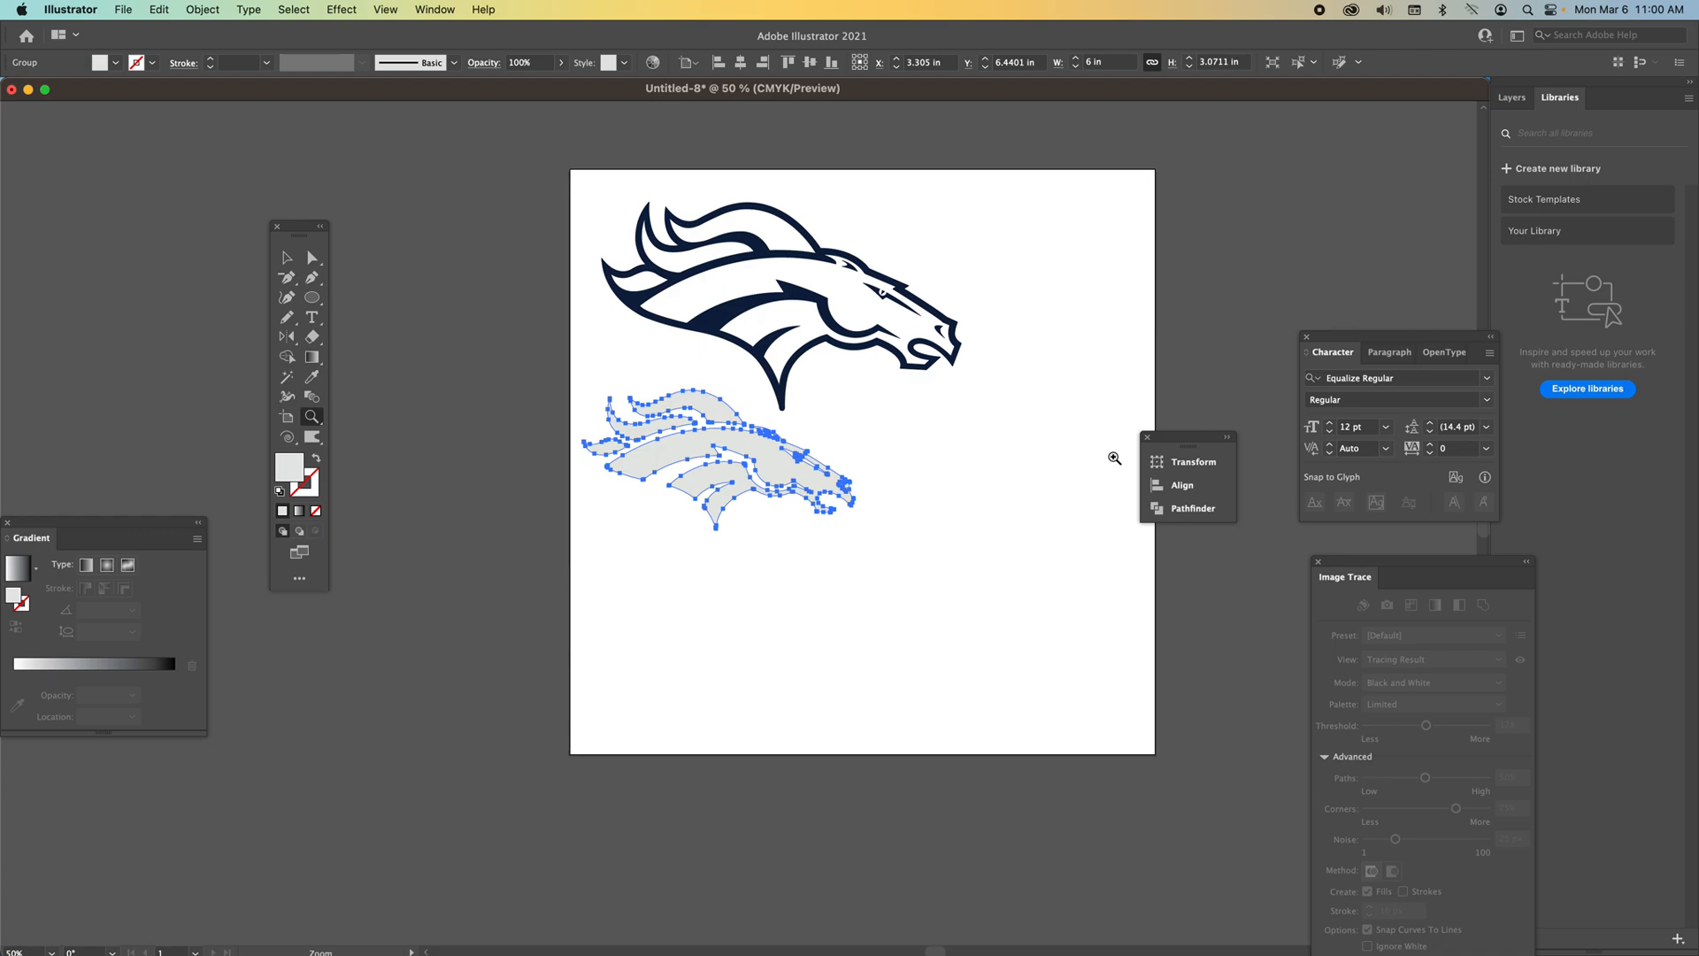
scroll(974, 310, up, 1)
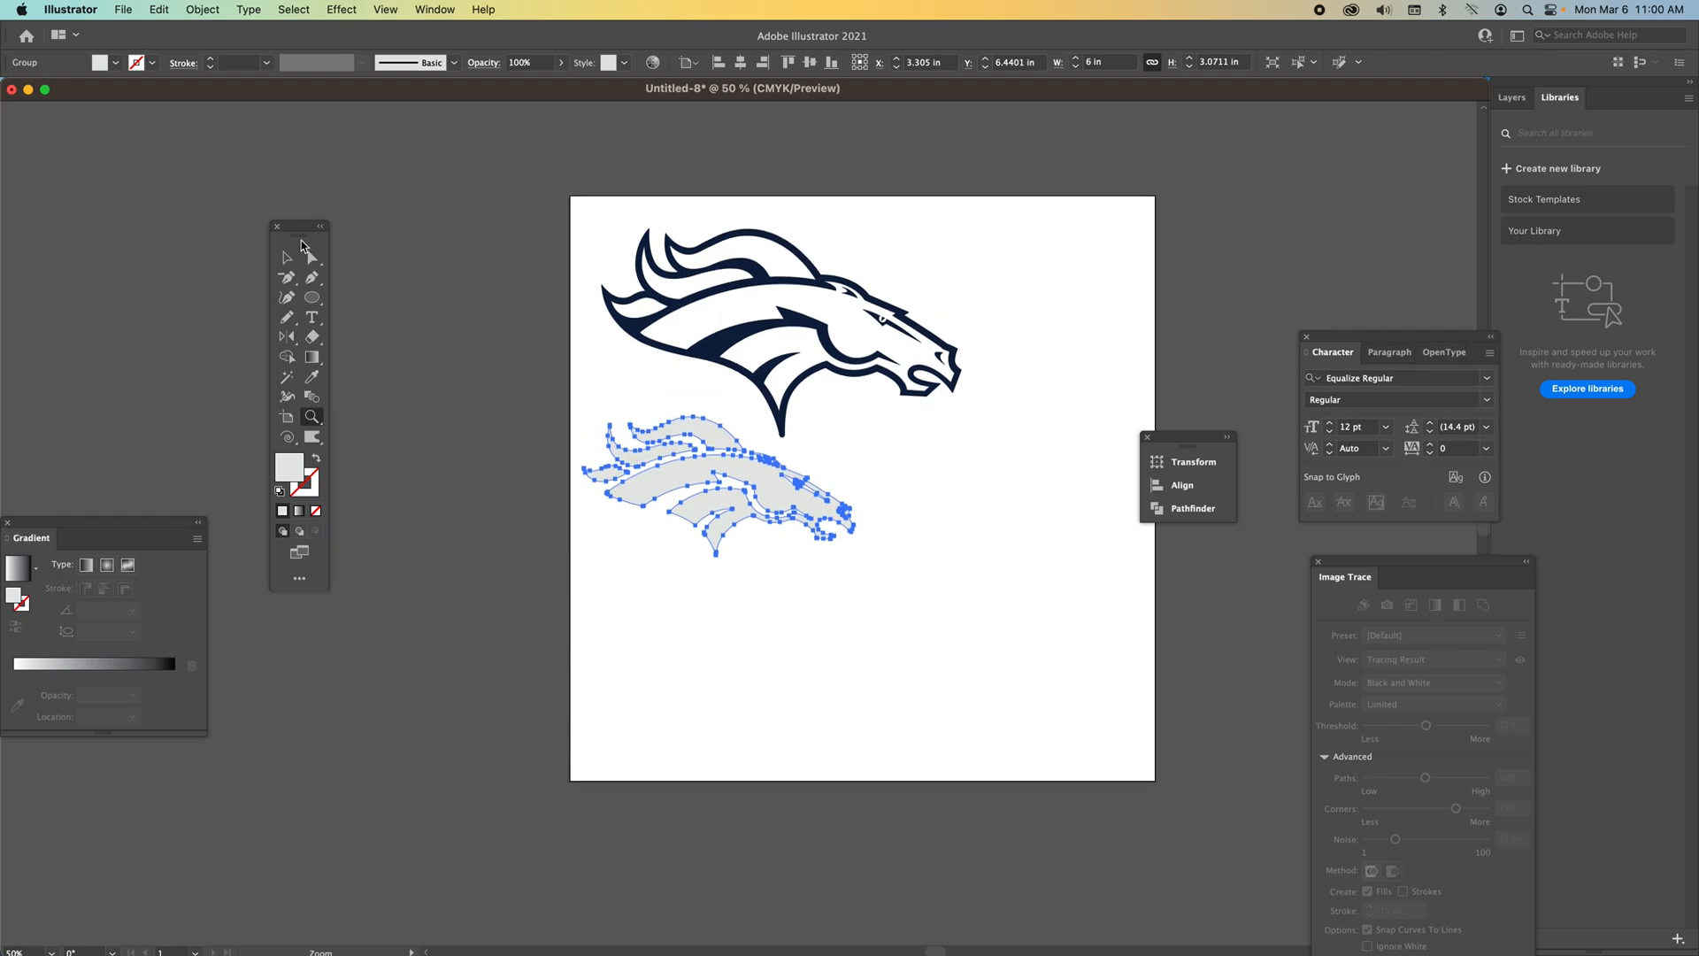
click(490, 264)
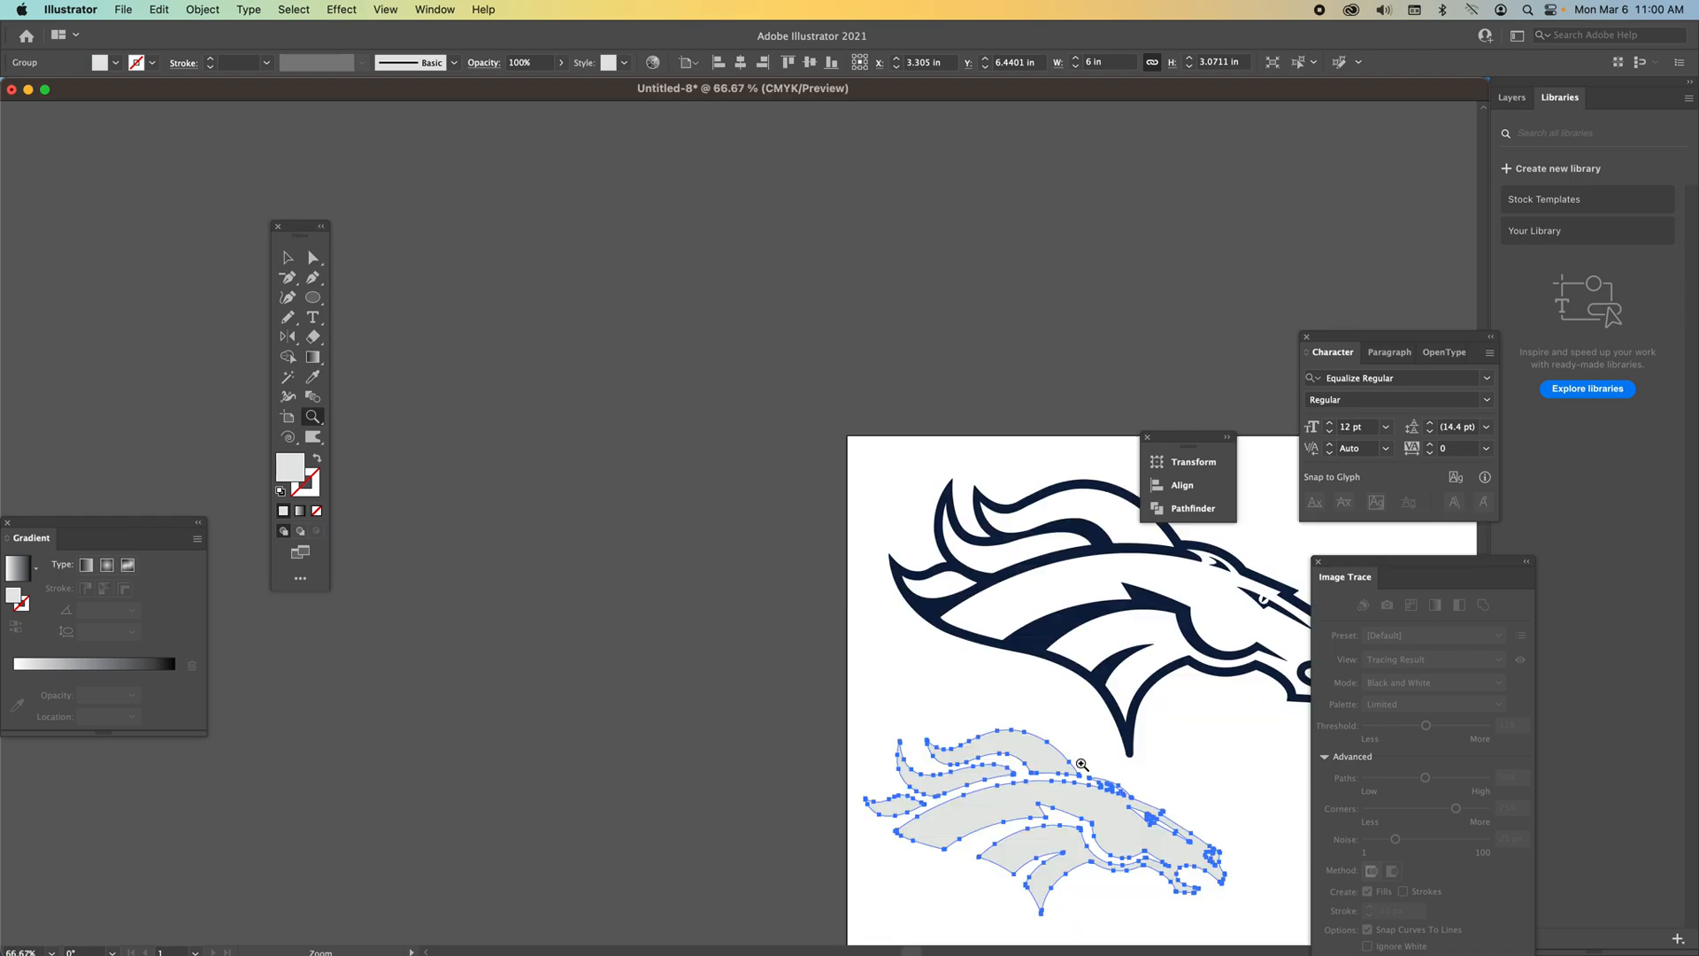
scroll(886, 690, right, 10)
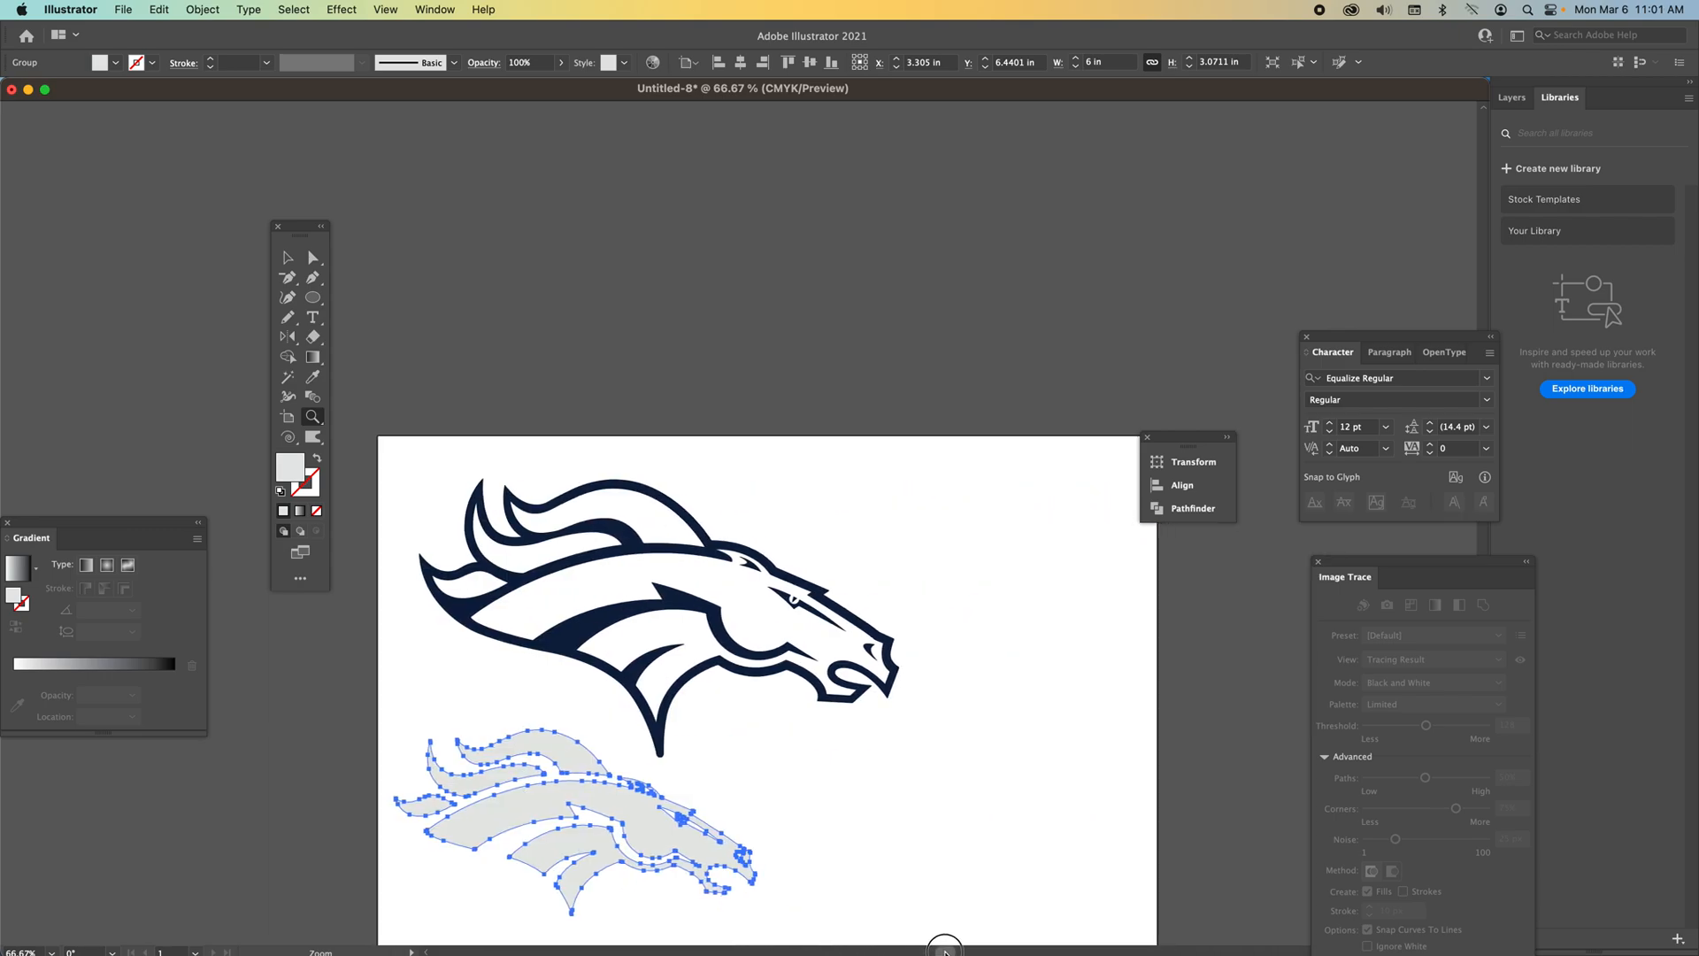
Save the document as demo horse.ai with the default Illustrator options.
click(122, 10)
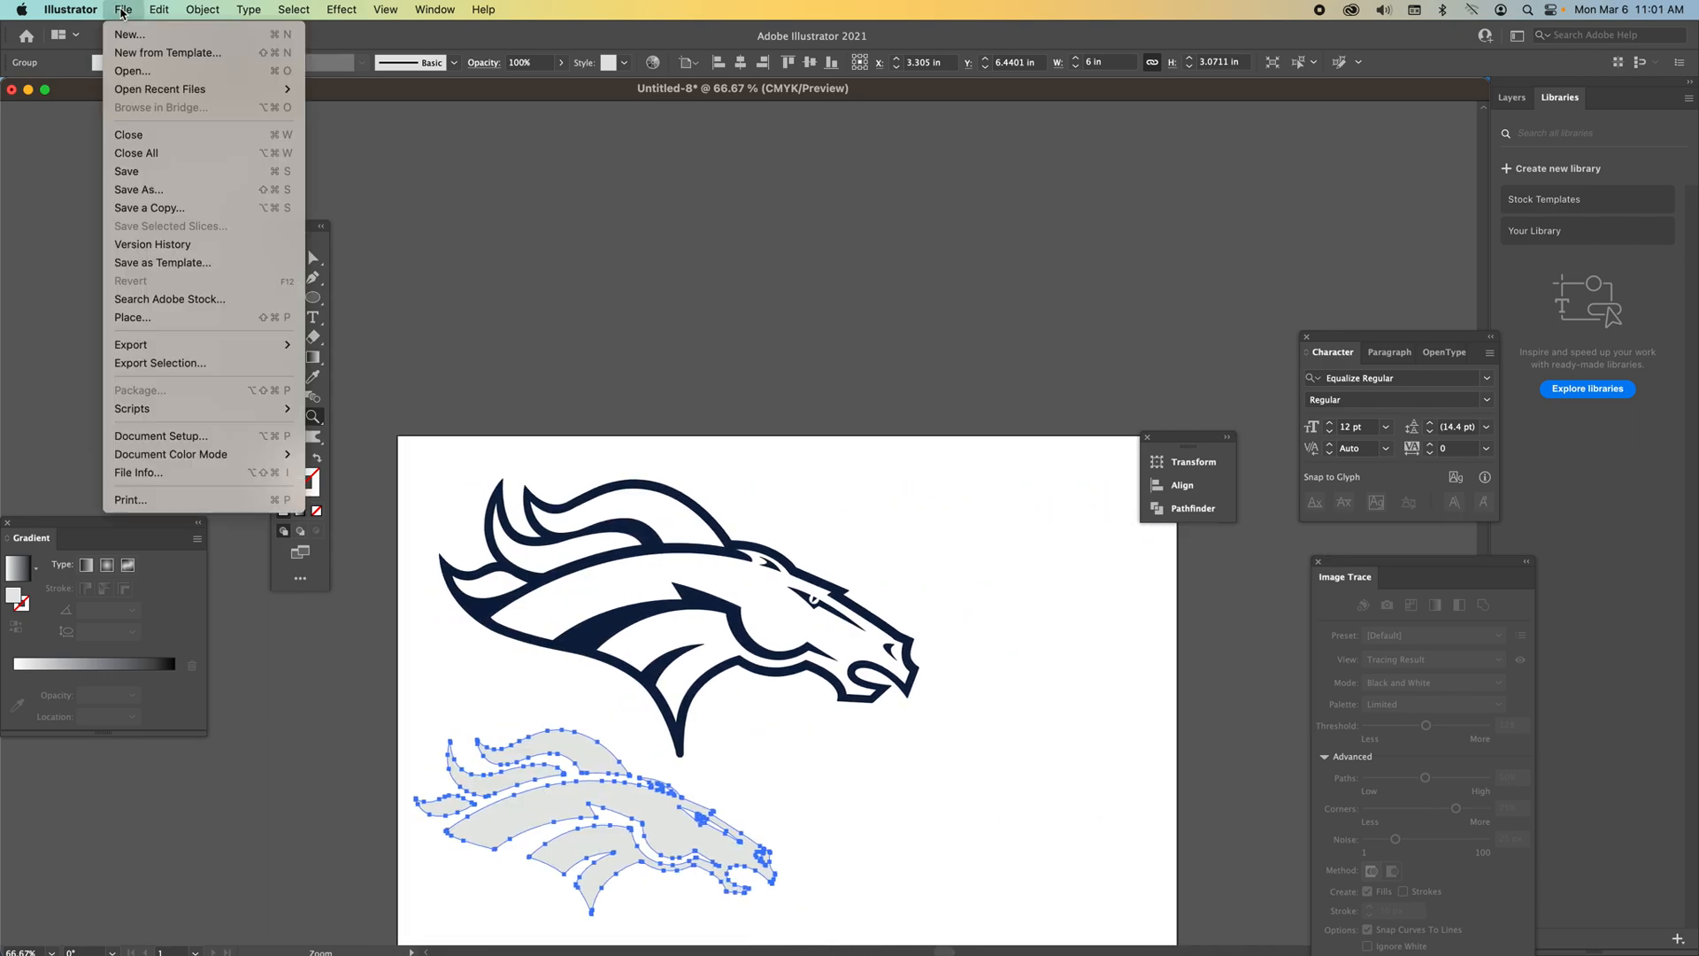
click(146, 197)
click(600, 428)
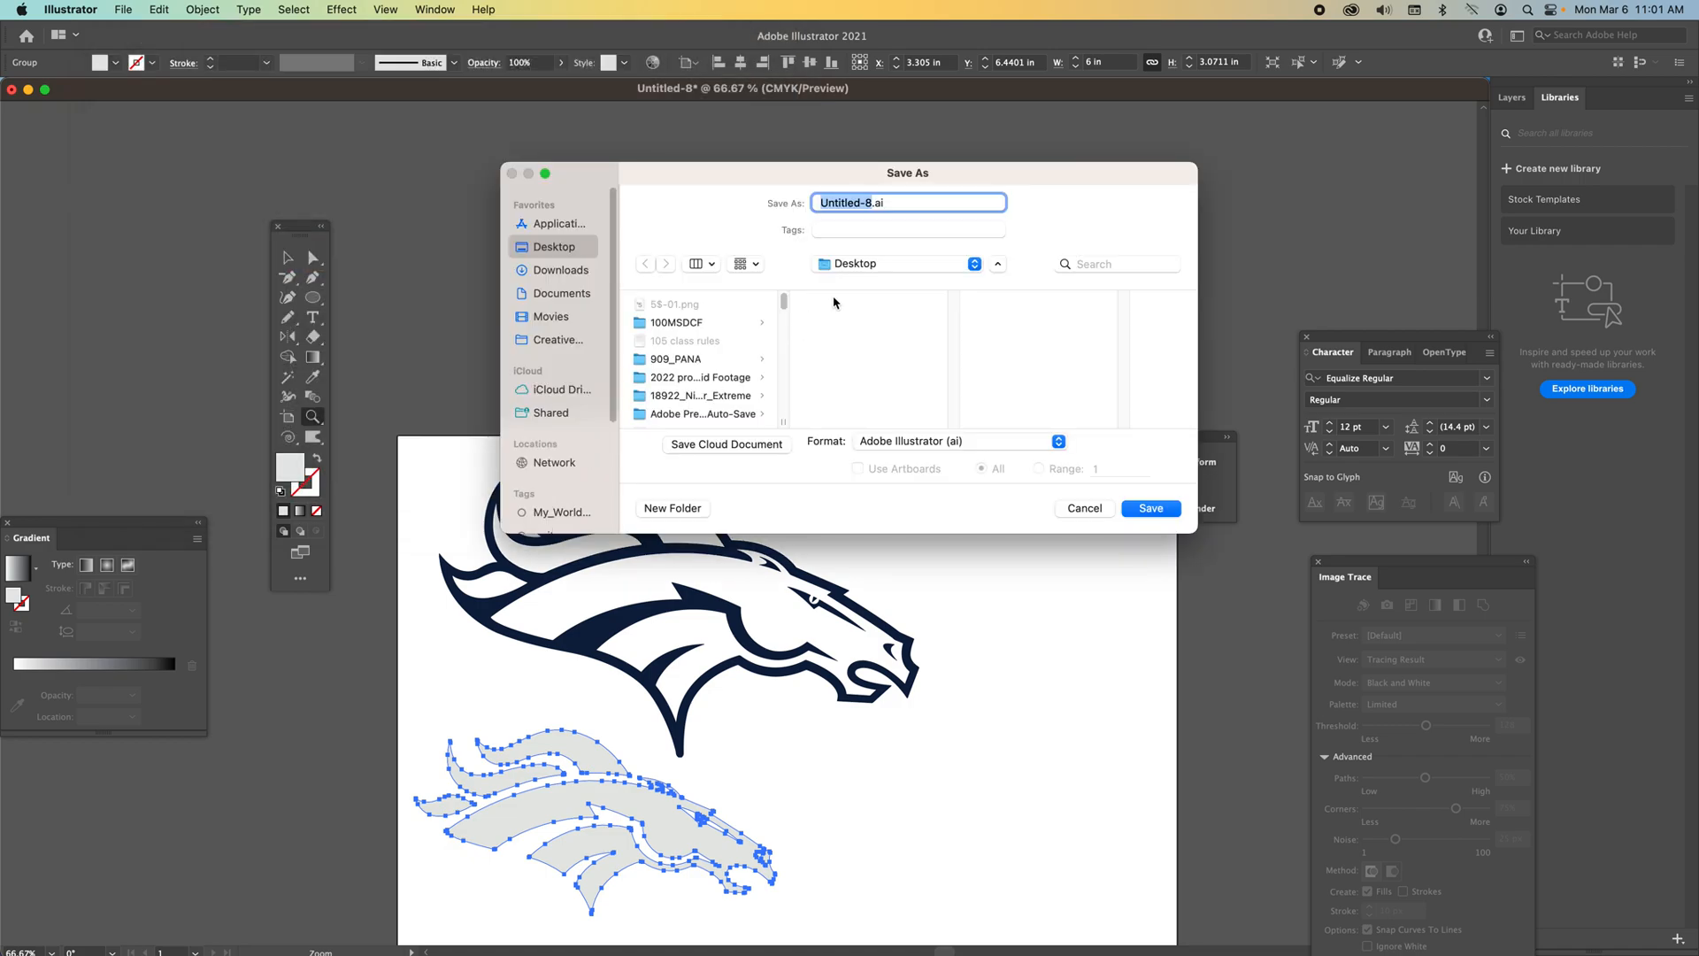
text(demo horse)
click(1151, 510)
click(751, 566)
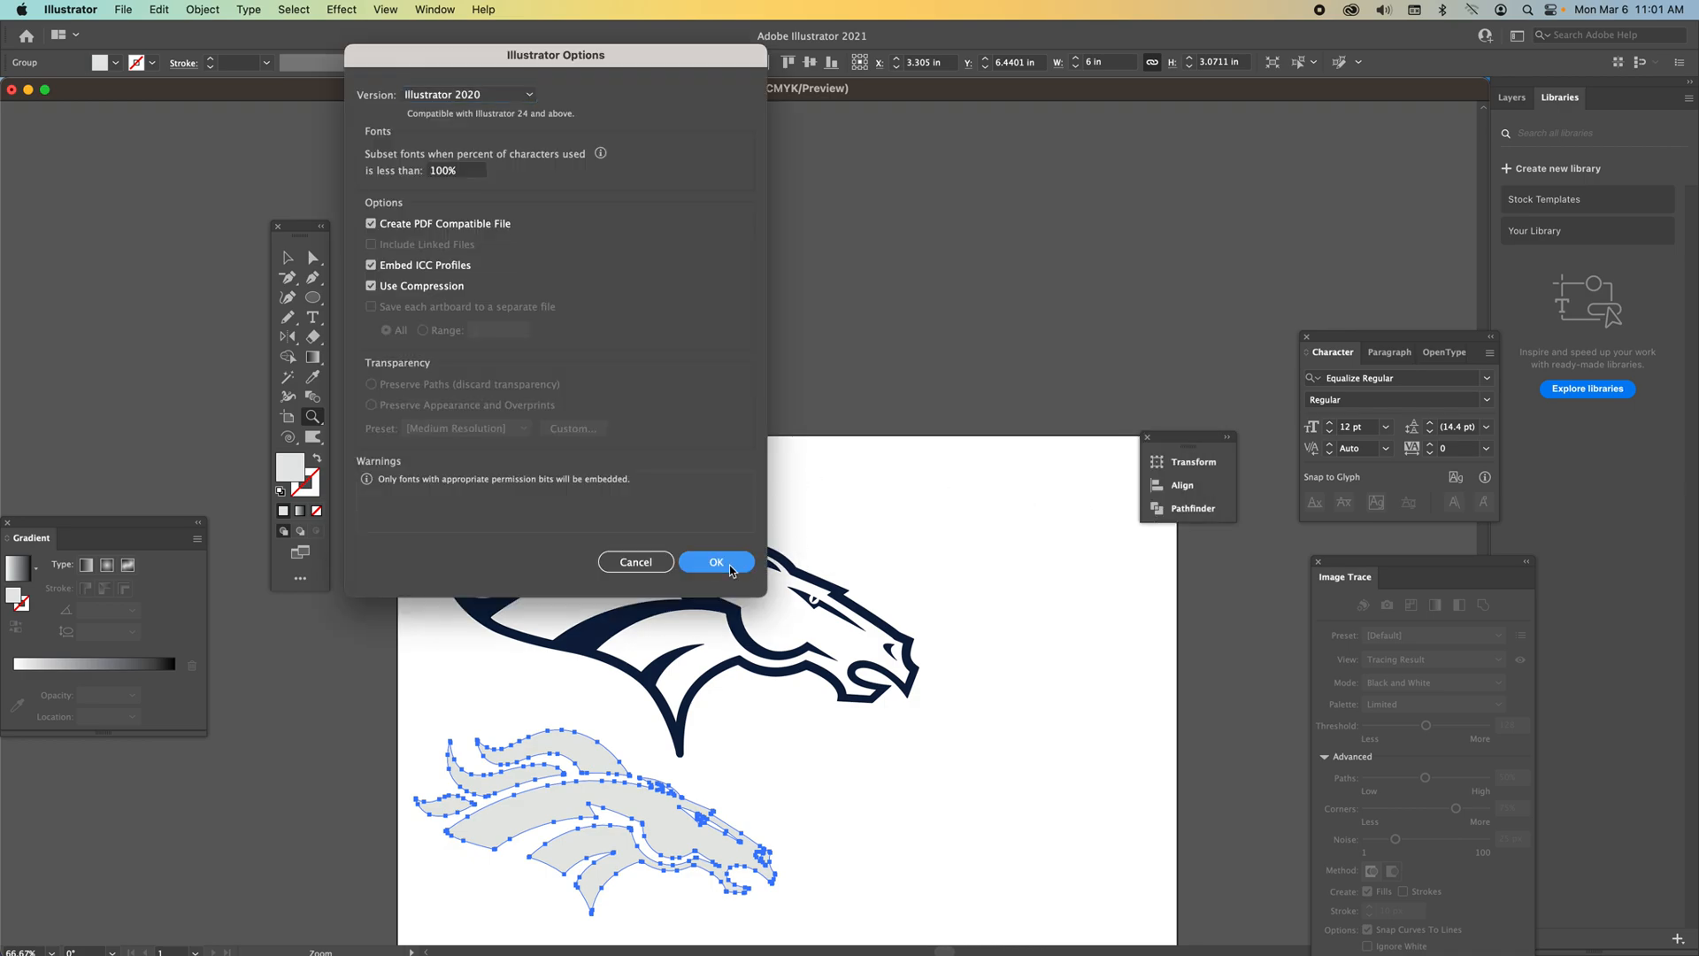
Switch to Finder, locate demo horse.ai on the Desktop in list view, and close the window.
mouse_move(113, 951)
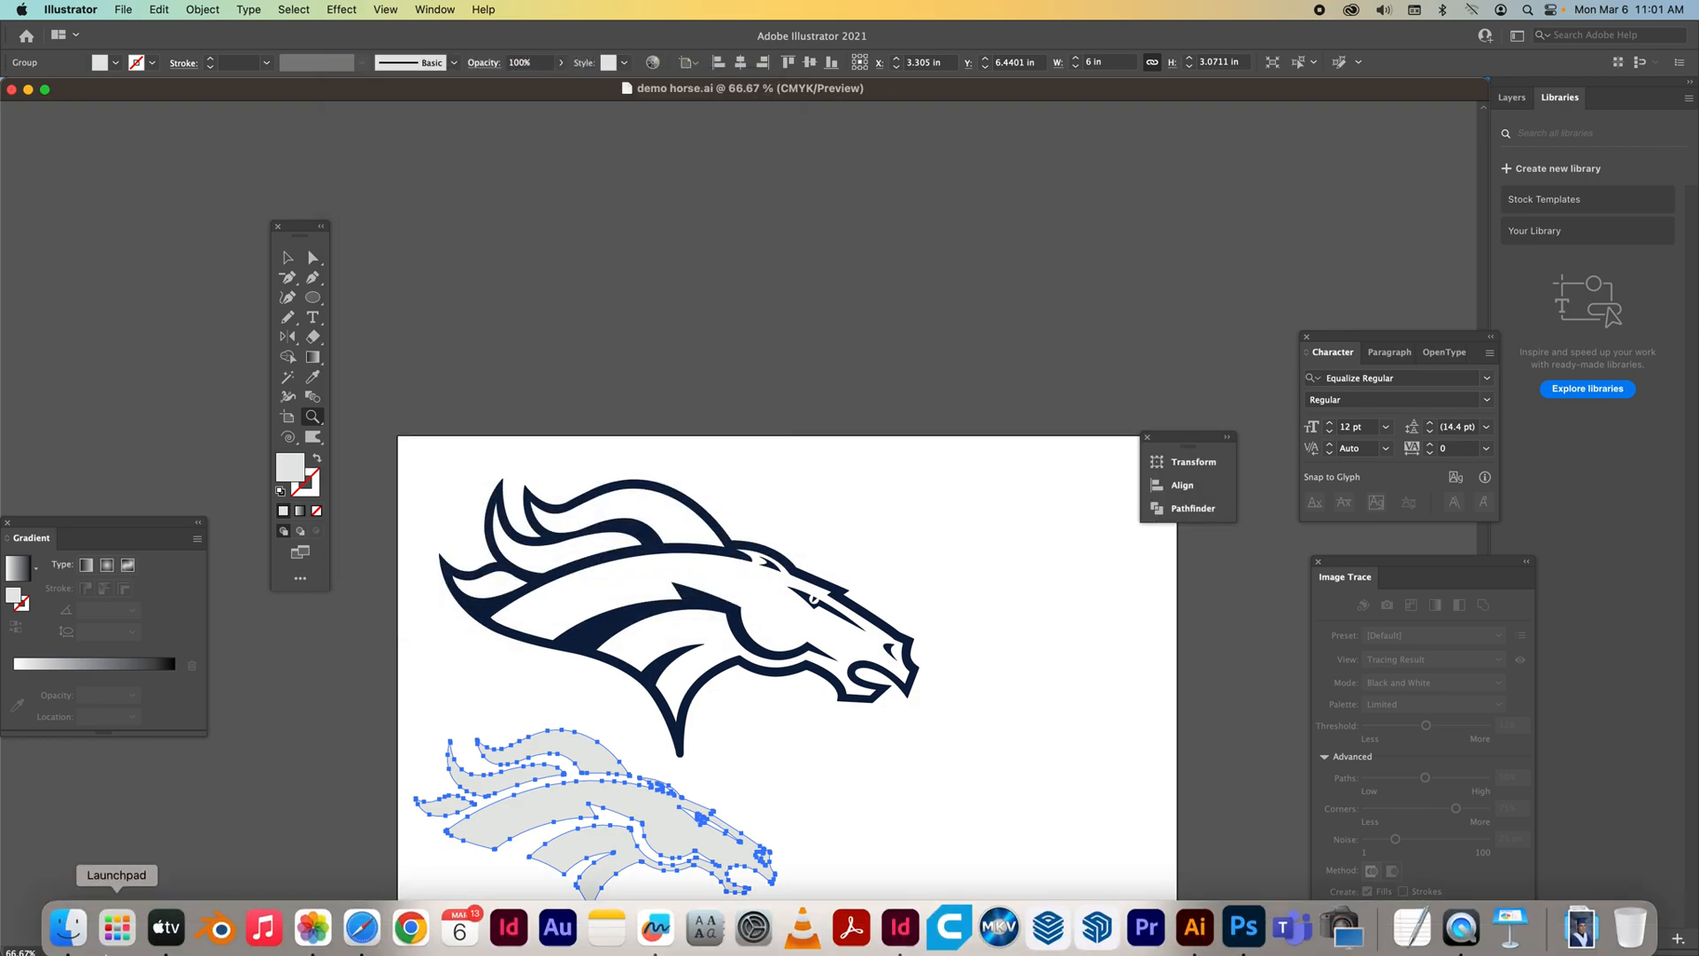
click(68, 927)
click(301, 192)
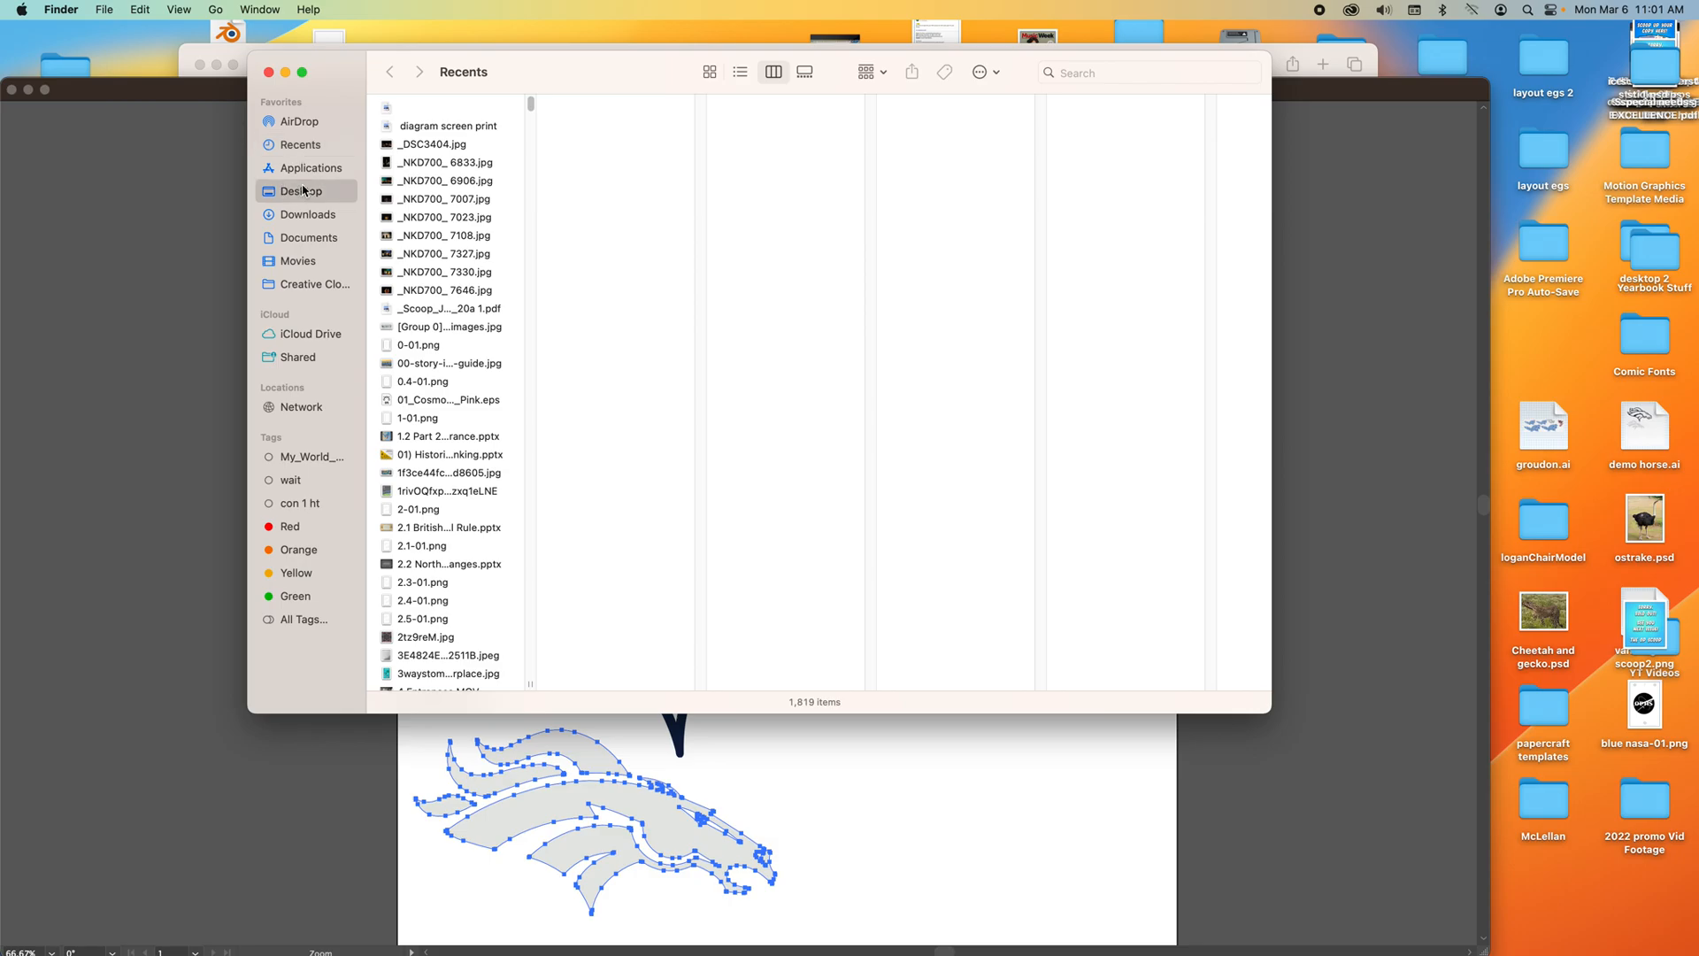
click(748, 75)
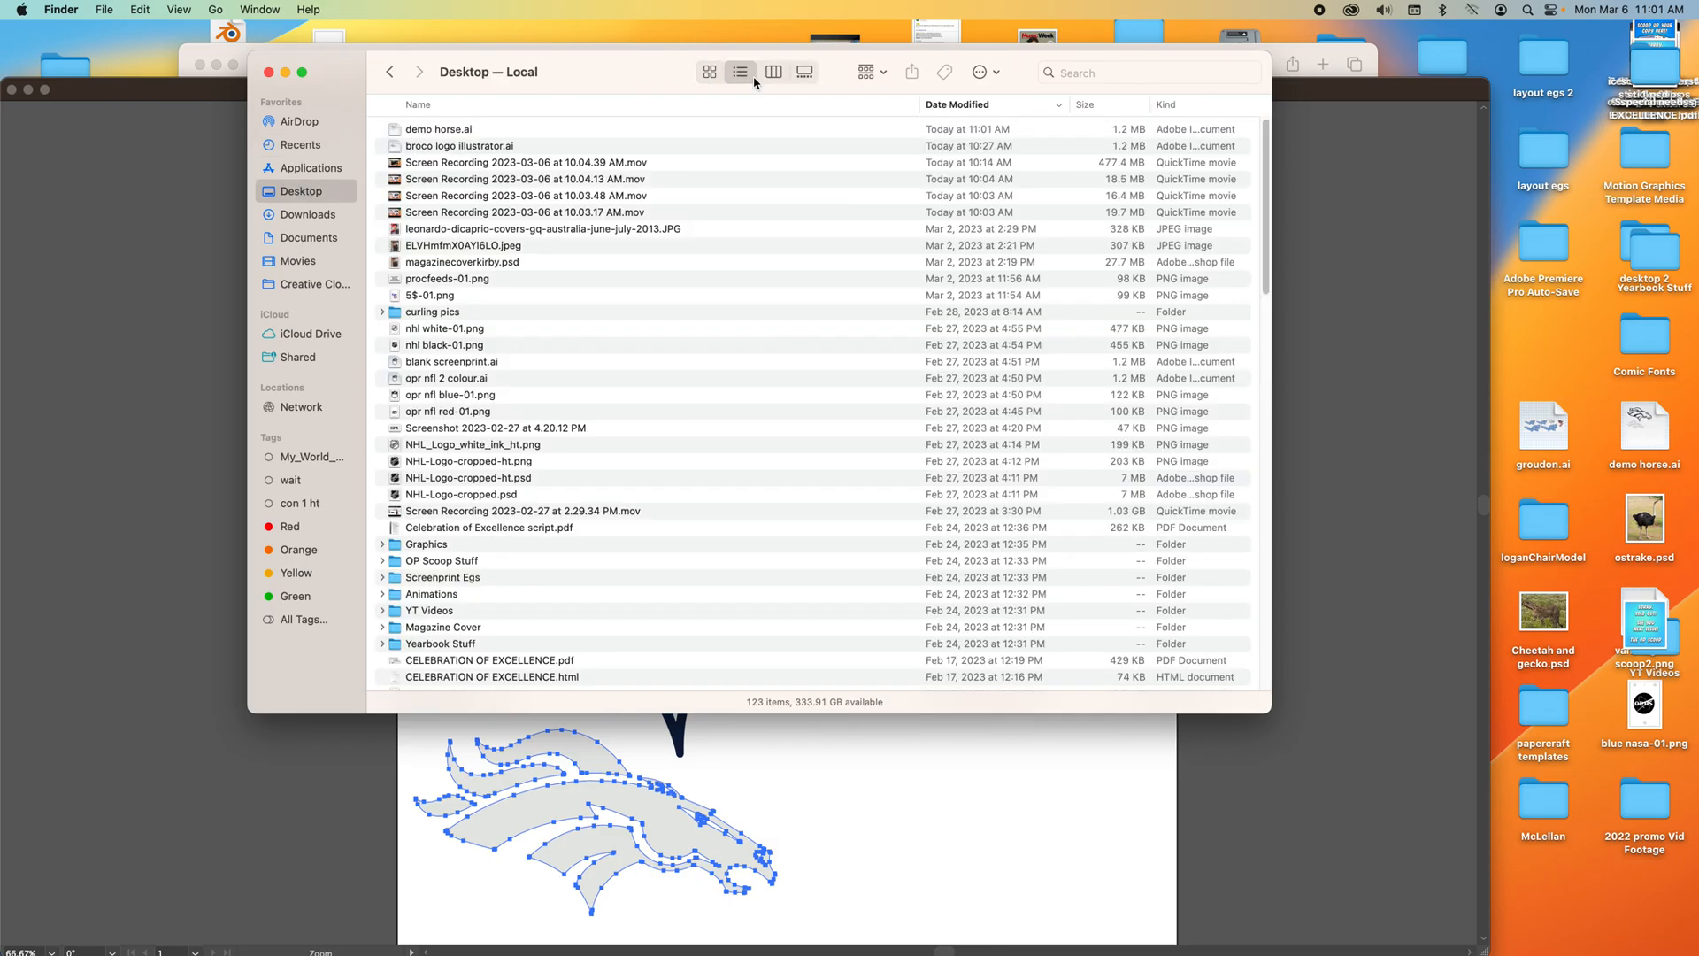
click(449, 133)
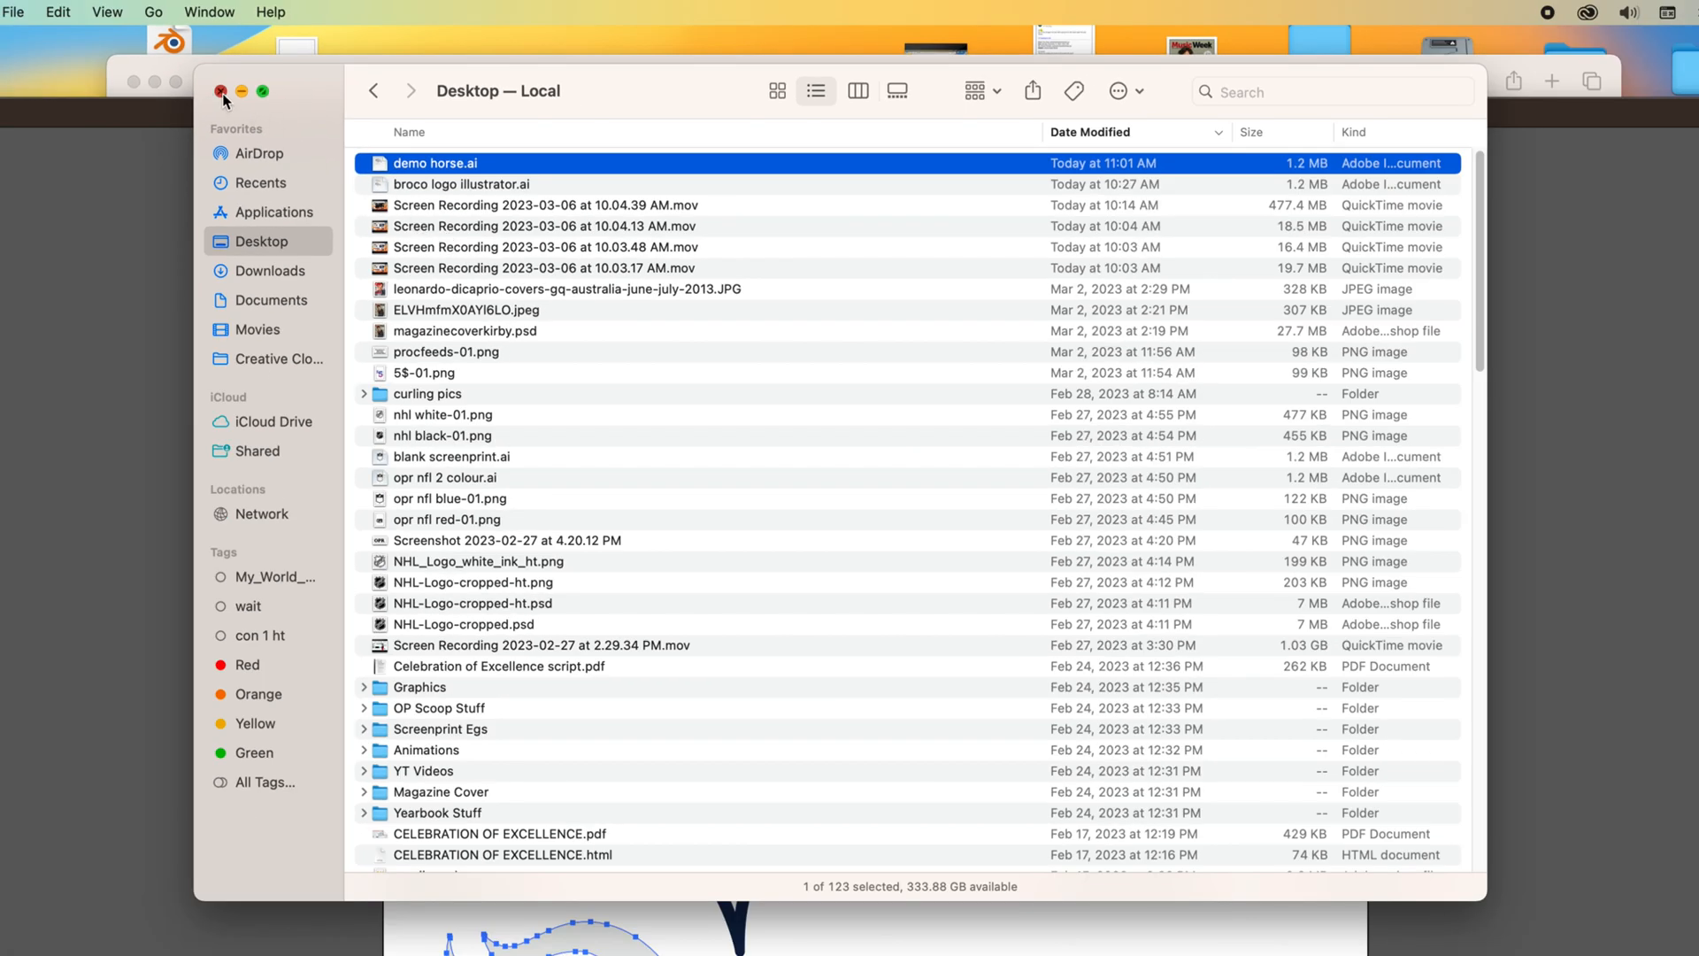
click(221, 92)
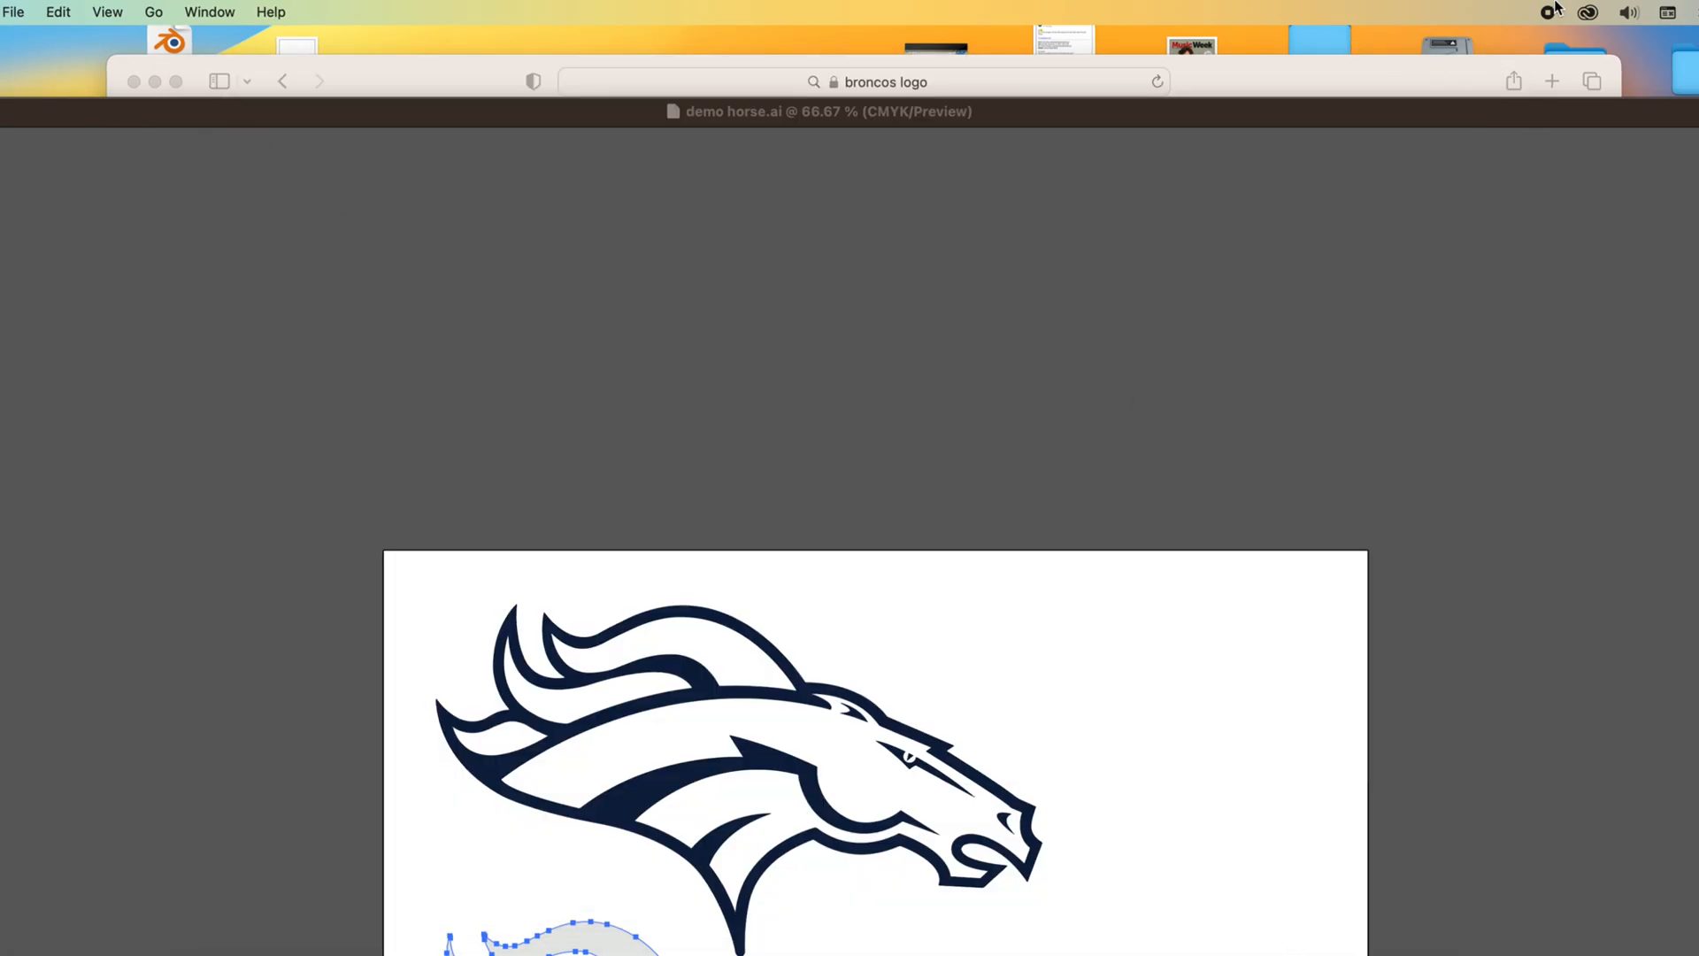